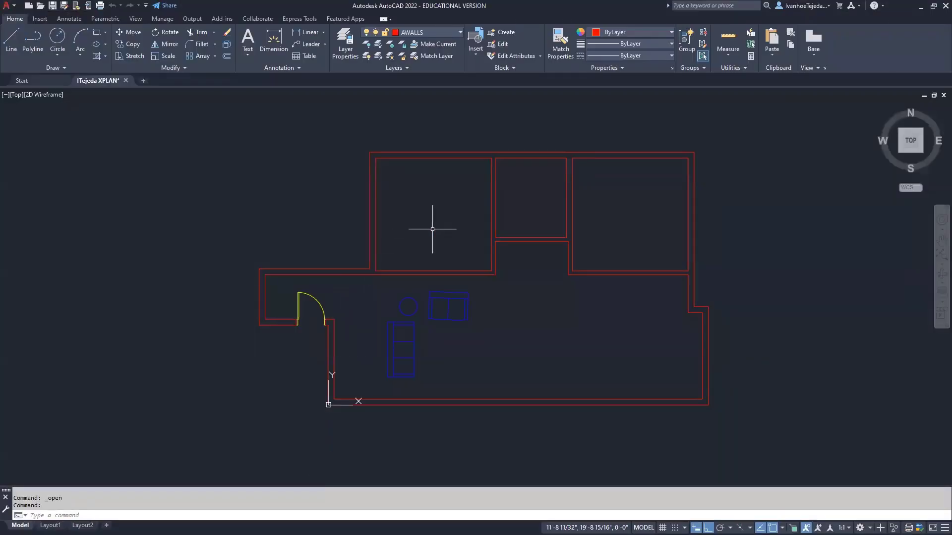
# - Offset the upper inner wall line of the upper-left room 6'5" down into the room
pyautogui.scroll(3, 468, 187)
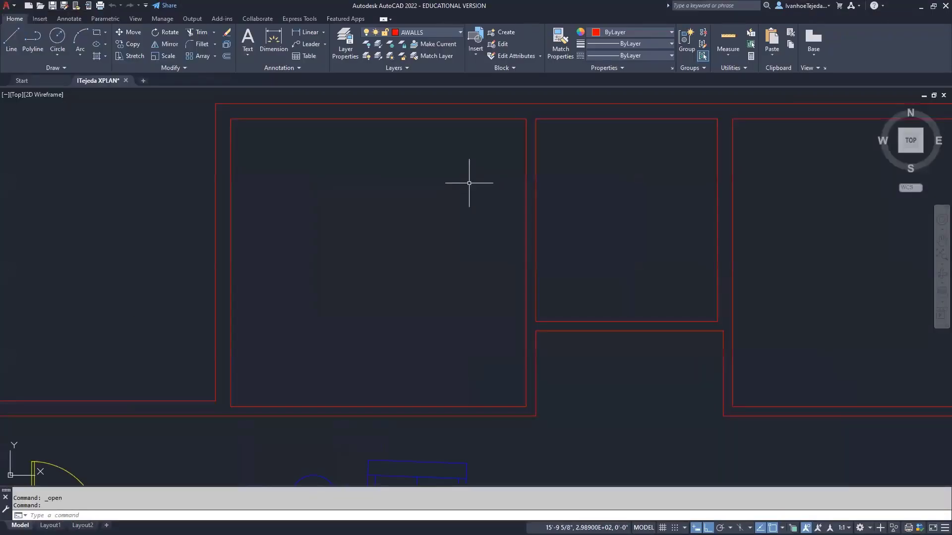
pyautogui.moveTo(482, 214)
pyautogui.mouseDown(button='middle')
pyautogui.moveTo(510, 292)
pyautogui.moveTo(504, 304)
pyautogui.moveTo(514, 291)
pyautogui.moveTo(559, 283)
pyautogui.mouseUp(button='middle')
pyautogui.scroll(2, 505, 297)
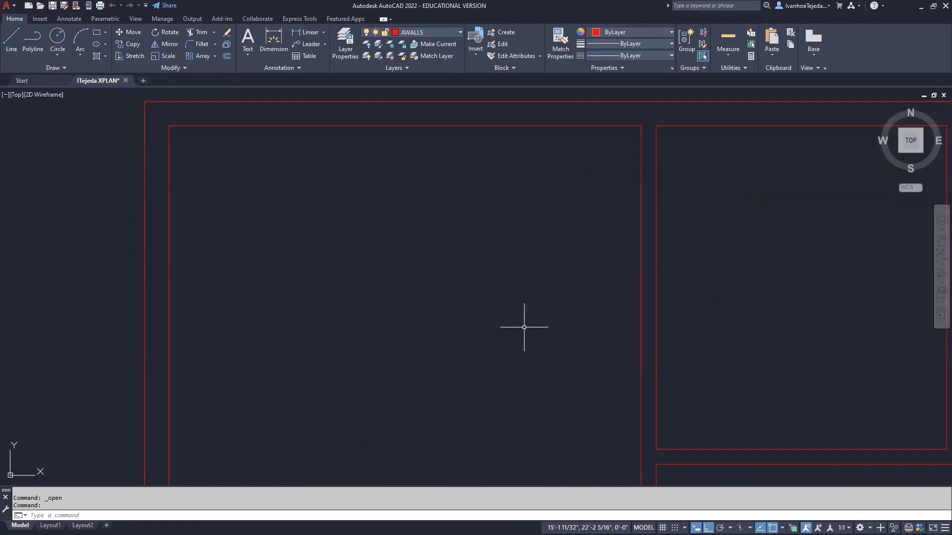
pyautogui.write('o')
pyautogui.press('Return')
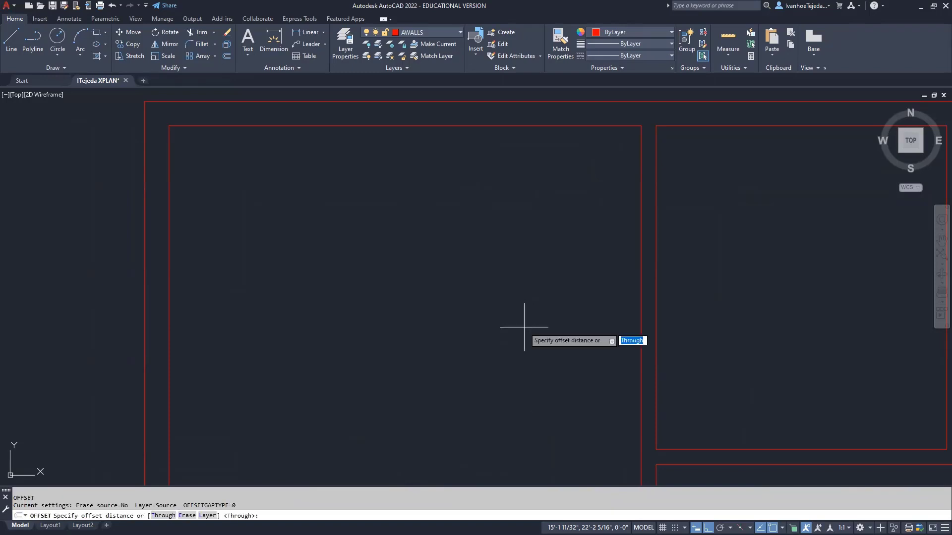
pyautogui.write("6'5")
pyautogui.press('Return')
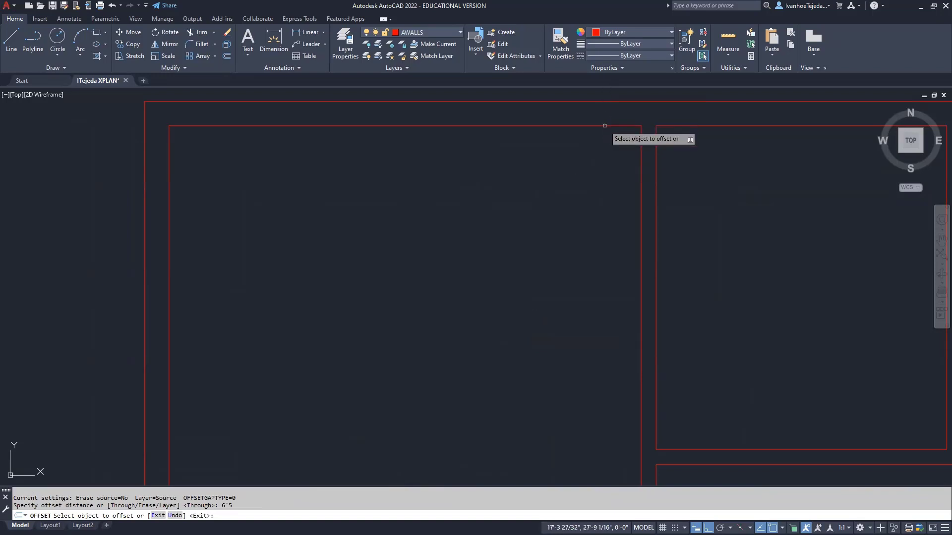
pyautogui.click(585, 127)
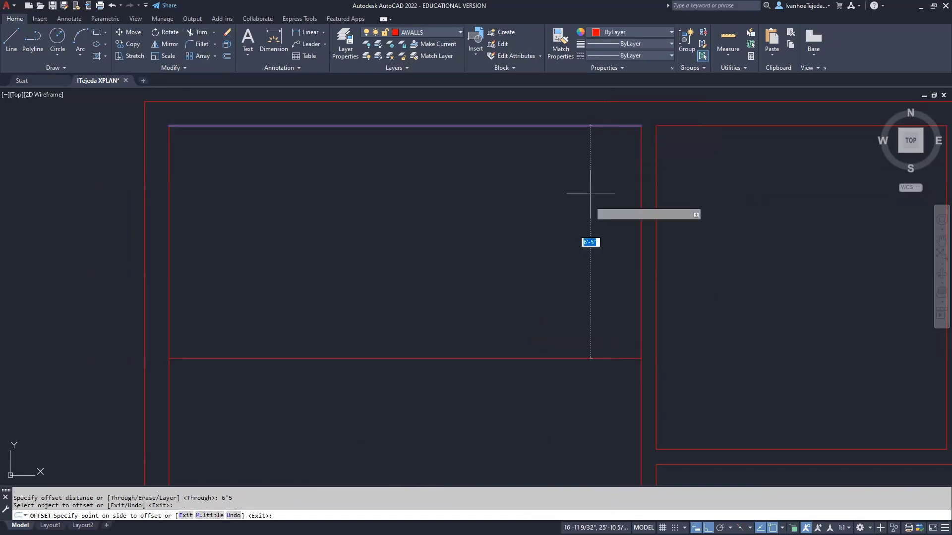
pyautogui.click(576, 267)
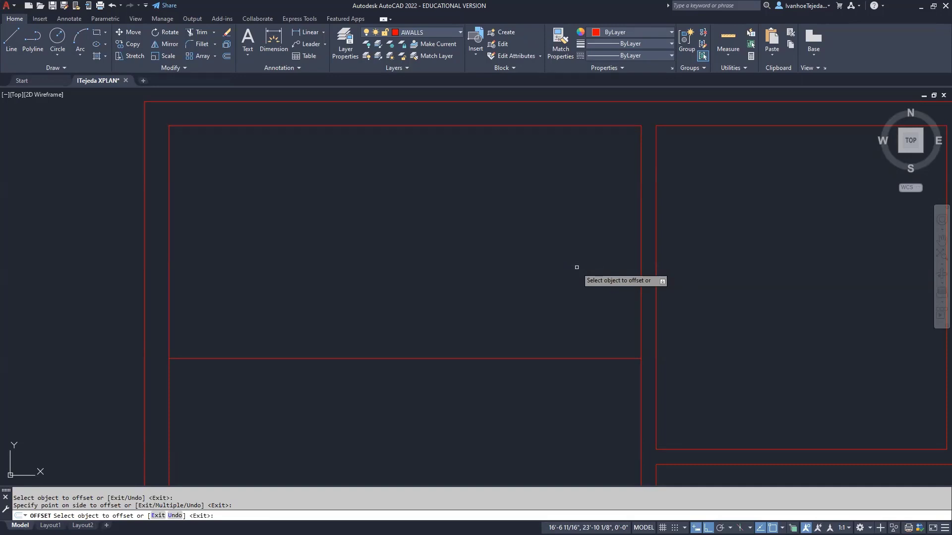
# - Offset the new horizontal line 5" upward to give the closet's lower wall its thickness
pyautogui.click(555, 358)
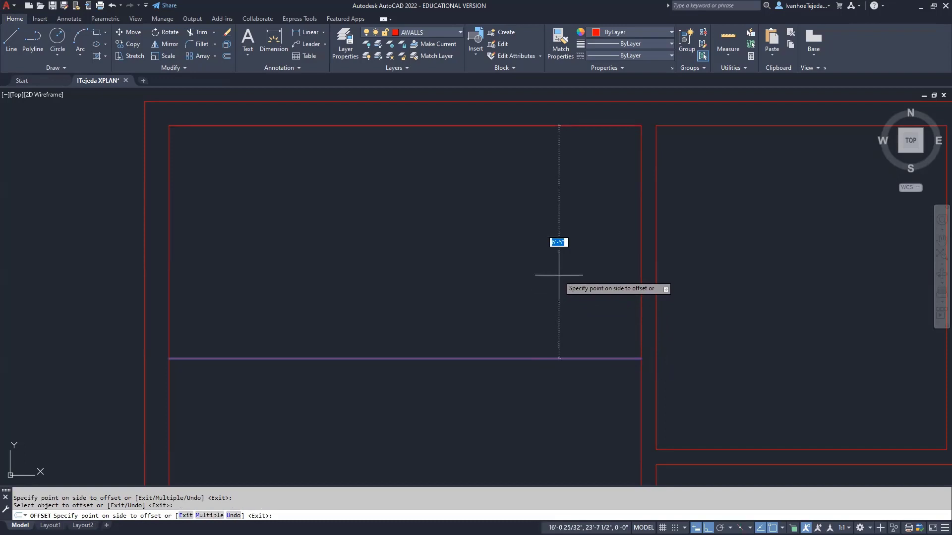
pyautogui.write('5')
pyautogui.press('Return')
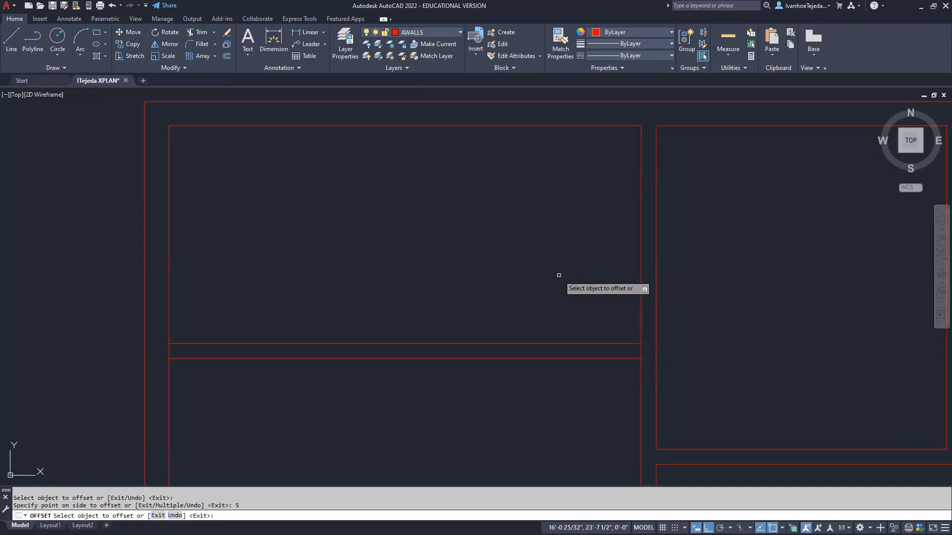
pyautogui.press('Return')
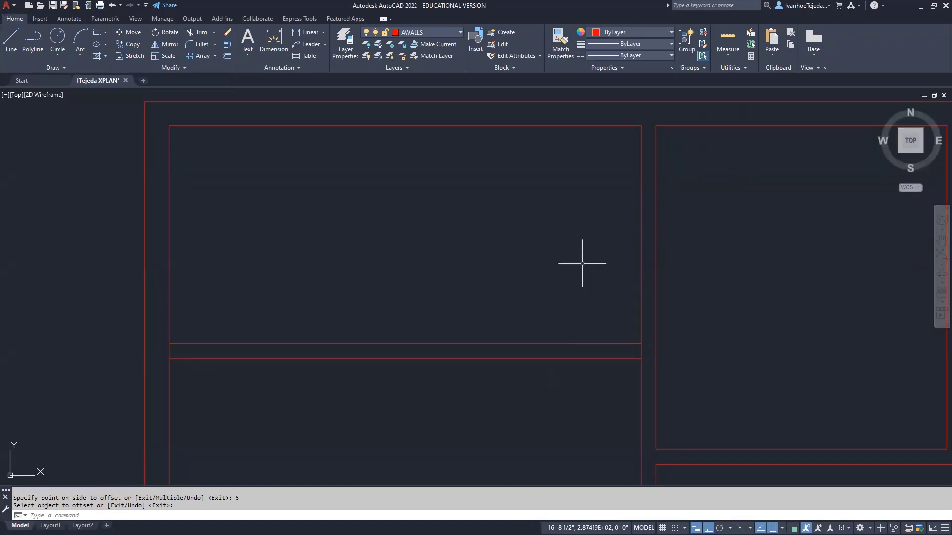
# - Offset the room's right inner wall line 24" to the left, into the room
pyautogui.press('Return')
pyautogui.press('Return')
pyautogui.press('Return')
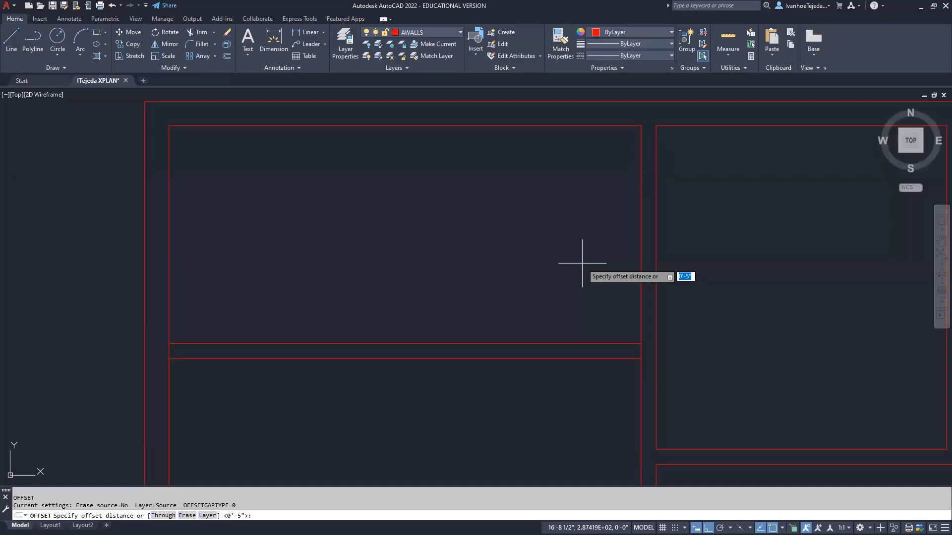
pyautogui.write("2'")
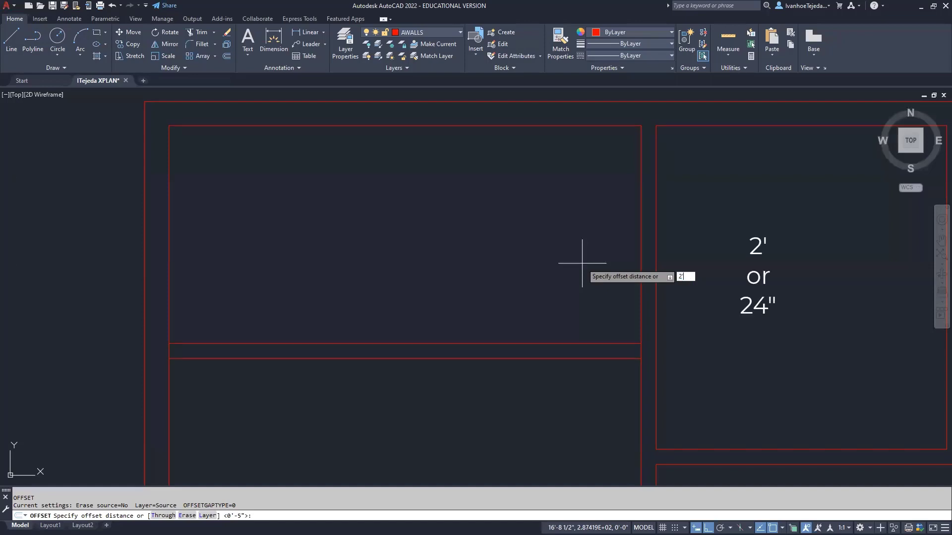
pyautogui.press('BackSpace')
pyautogui.press('BackSpace')
pyautogui.write('24')
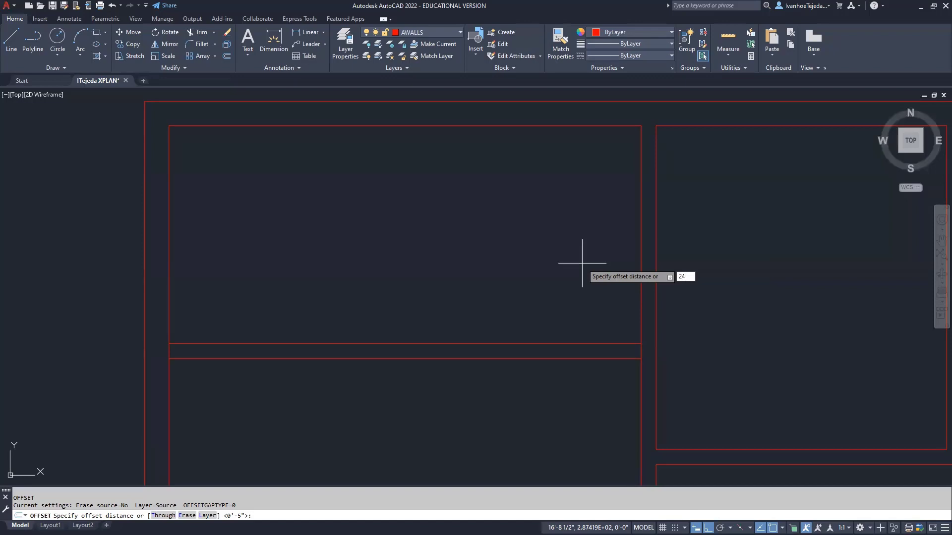
pyautogui.press('Return')
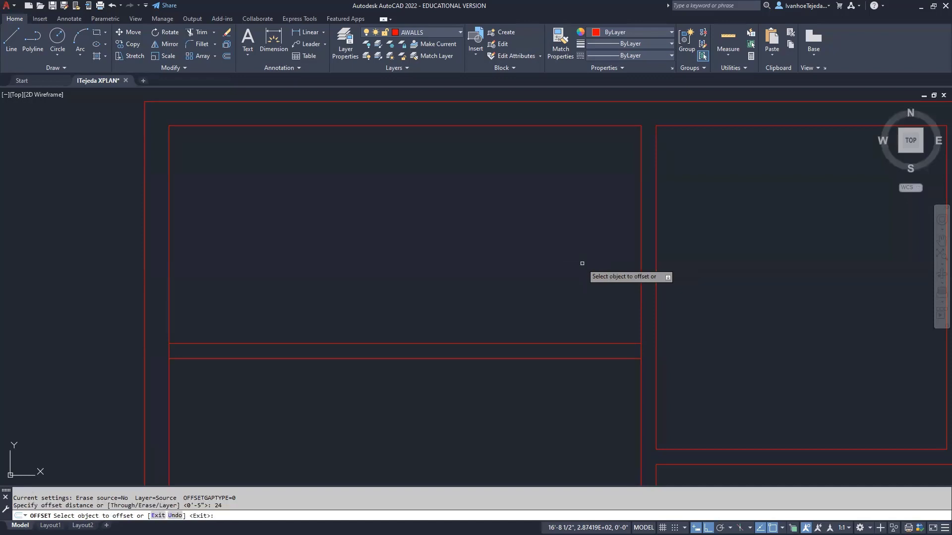
pyautogui.click(641, 209)
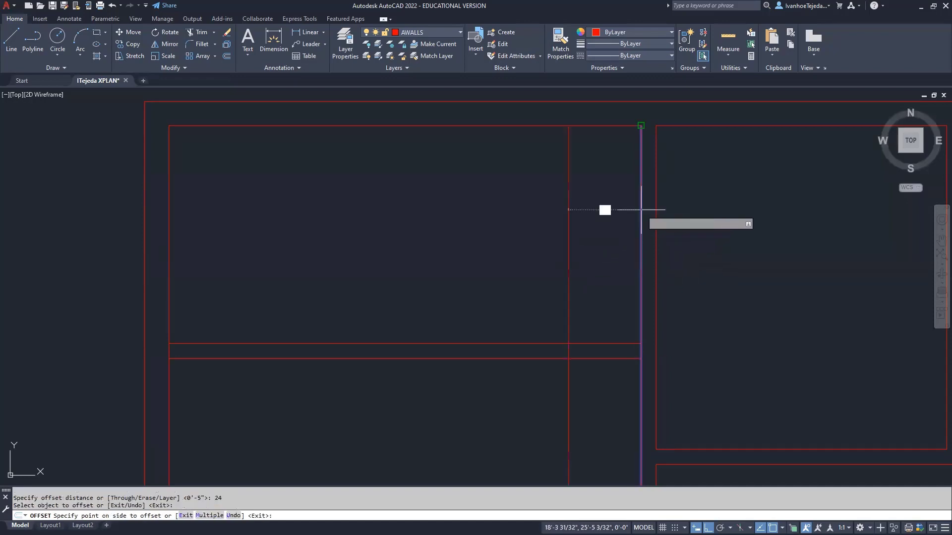
pyautogui.click(482, 213)
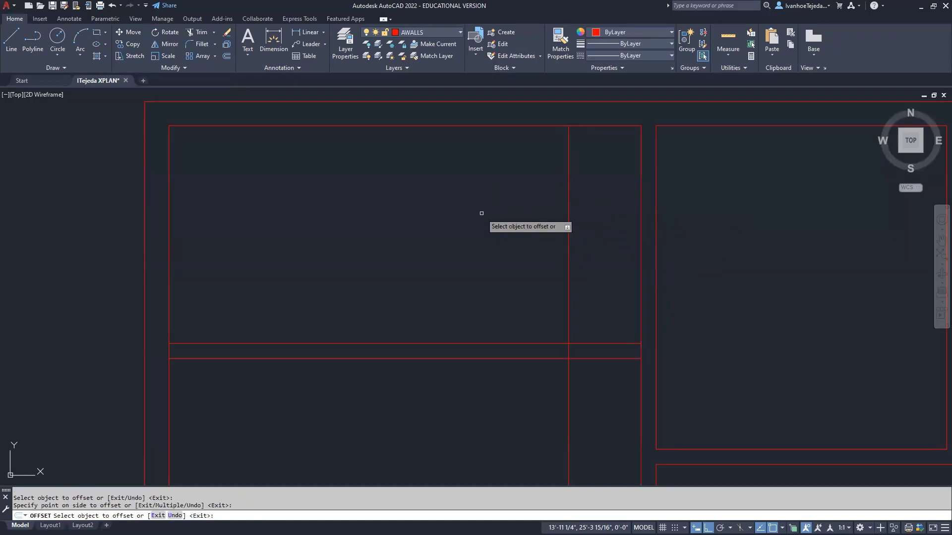
# - Offset the new vertical line 5" to the left to give the closet's side wall its thickness
pyautogui.click(568, 187)
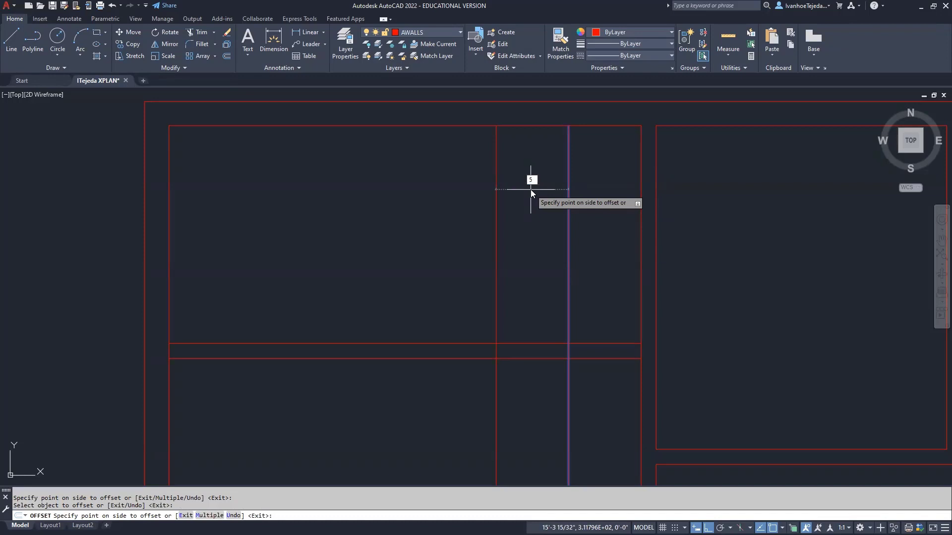
pyautogui.press('Return')
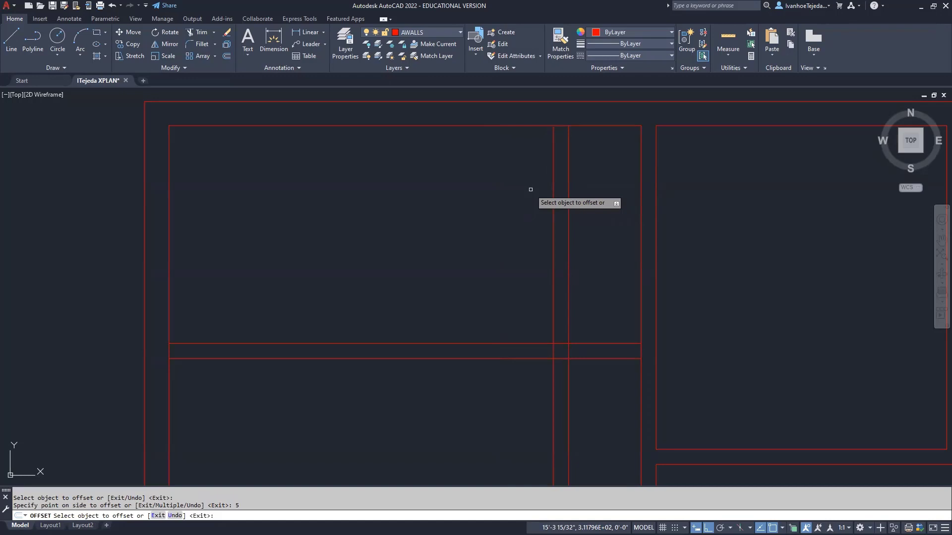
pyautogui.press('Return')
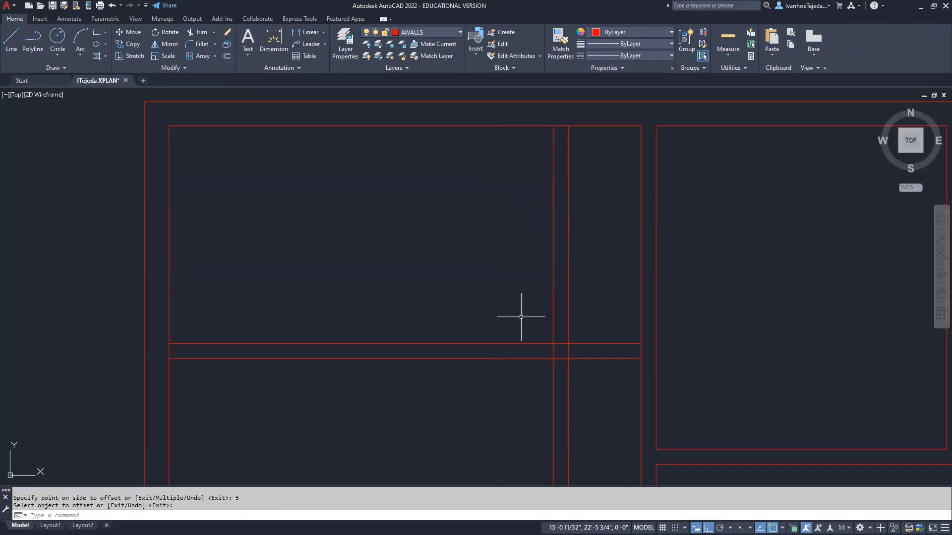
# - Fillet the right vertical and upper horizontal offset lines at zero radius to form the closet's inner corner
pyautogui.moveTo(521, 317); pyautogui.dragTo(494, 304, button='middle')
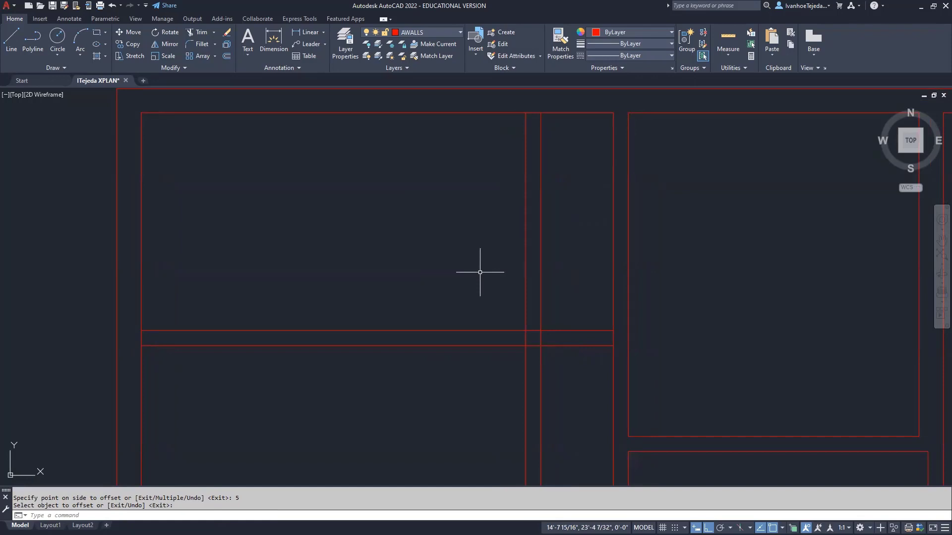
pyautogui.write('F')
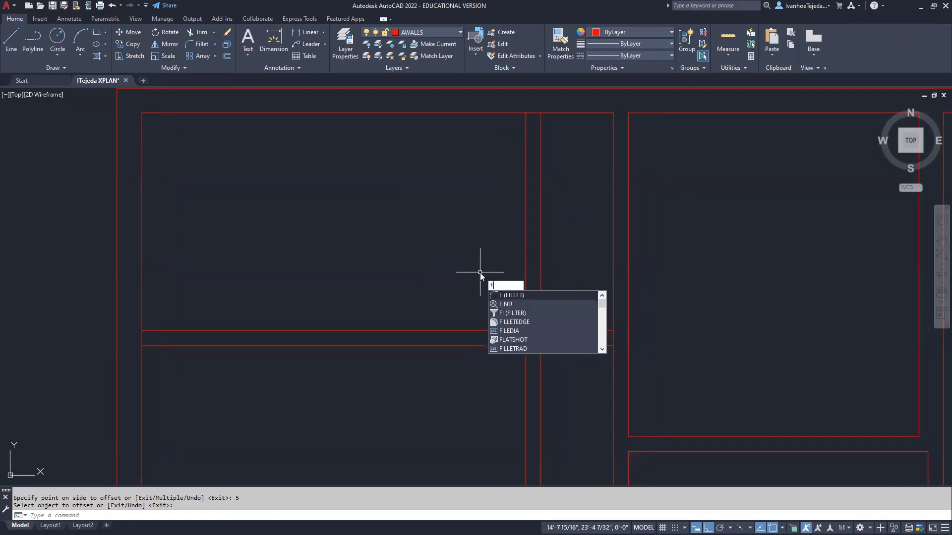
pyautogui.press('Return')
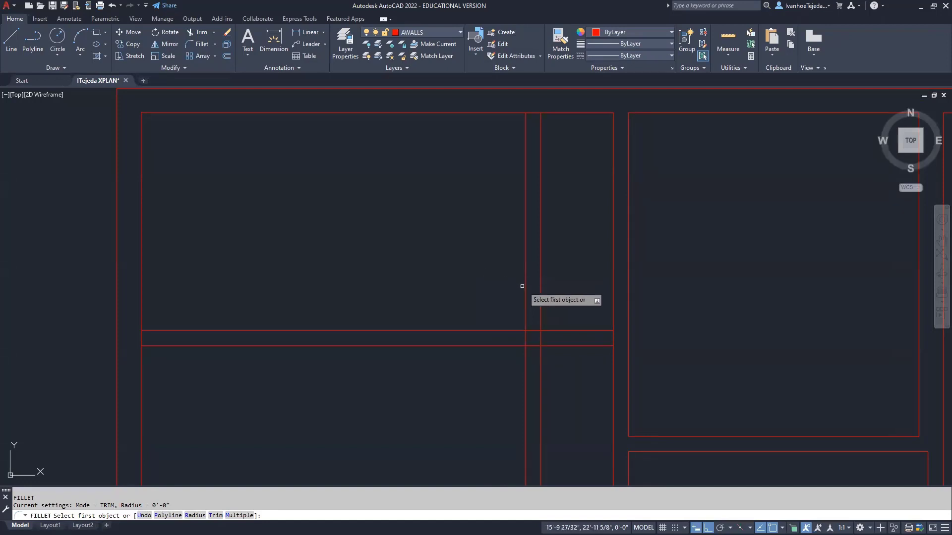
pyautogui.click(541, 293)
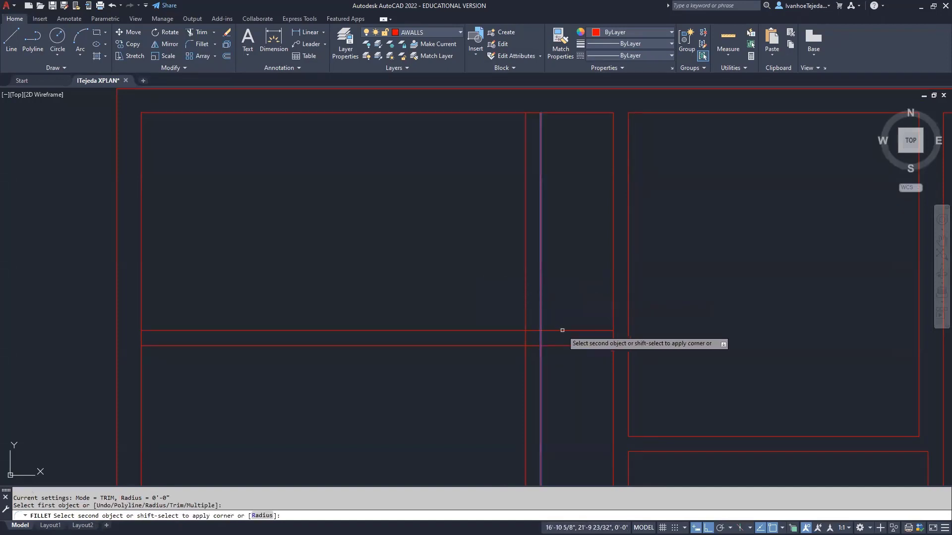
pyautogui.click(573, 331)
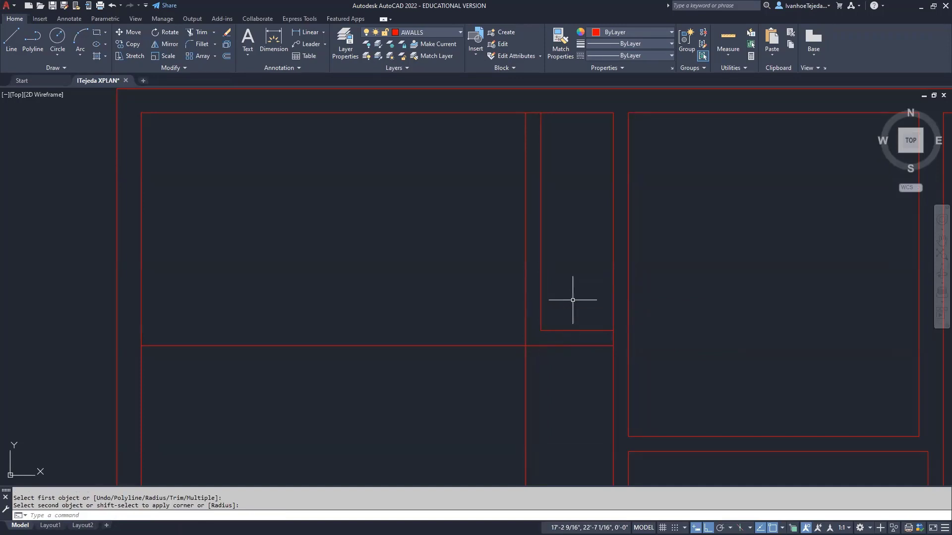
# - Fillet the left vertical and lower horizontal offset lines at zero radius to form the closet's outer corner
pyautogui.press('space')
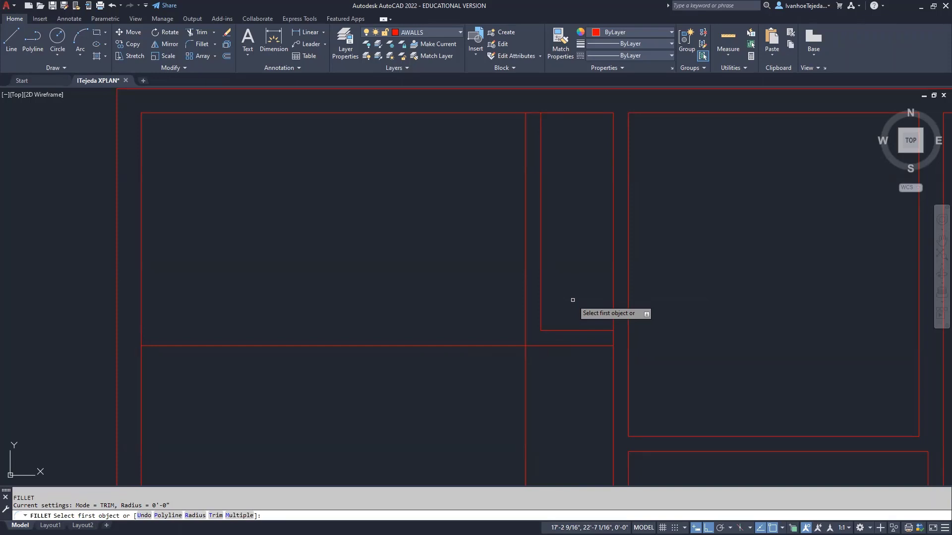
pyautogui.click(525, 319)
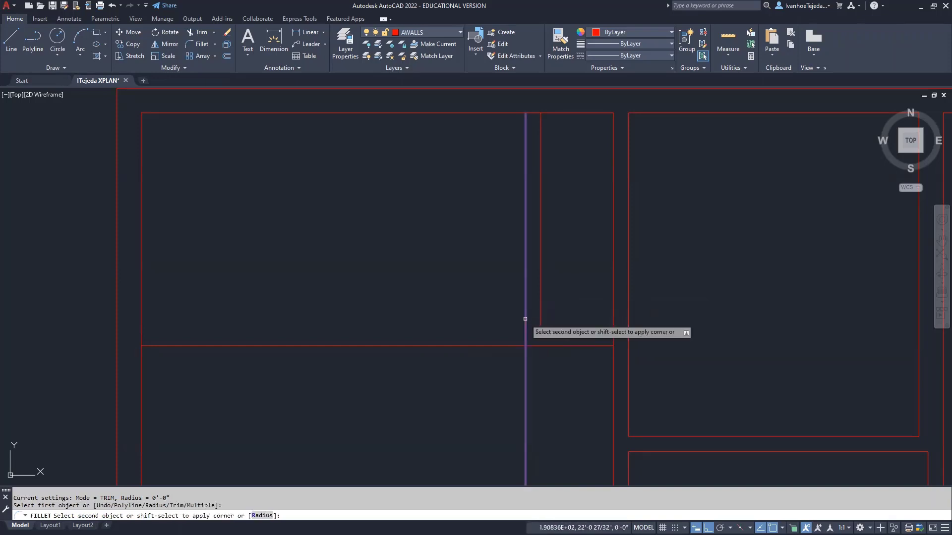
pyautogui.click(548, 346)
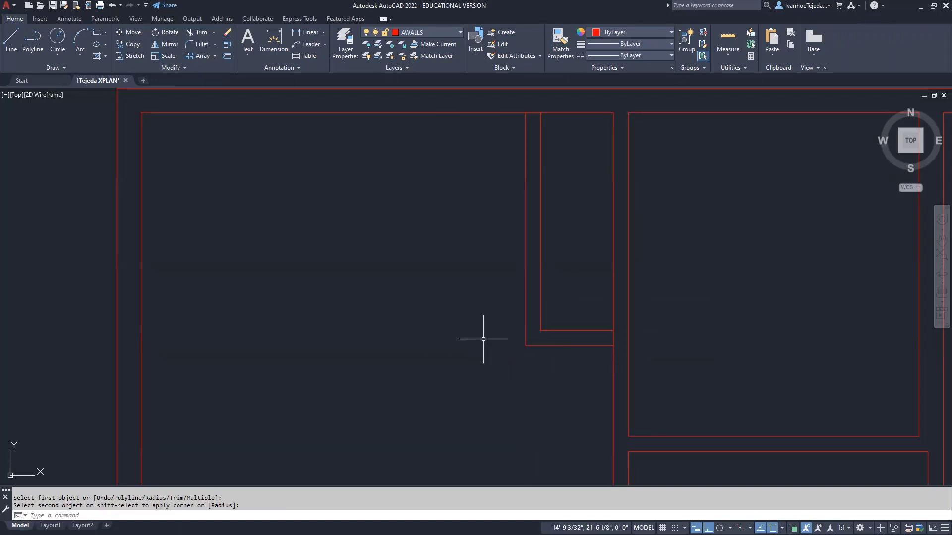
# - Trim the existing wall lines between the closet wall's double lines at its two junctions with the room walls
pyautogui.write('TR')
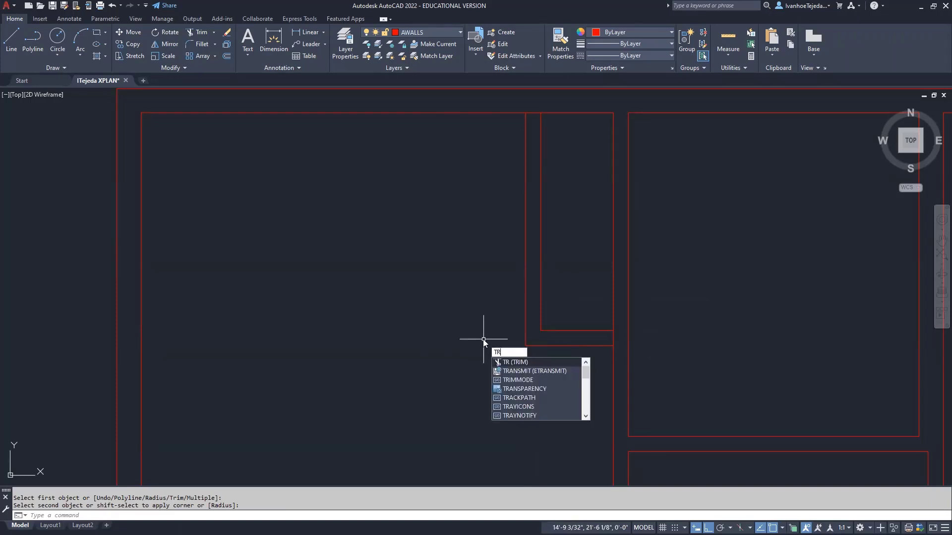
pyautogui.press('Return')
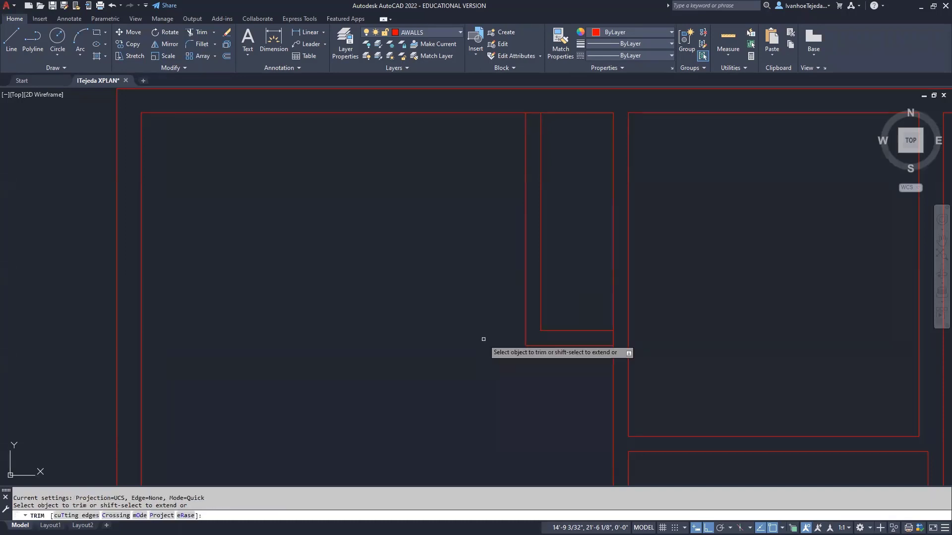
pyautogui.click(613, 340)
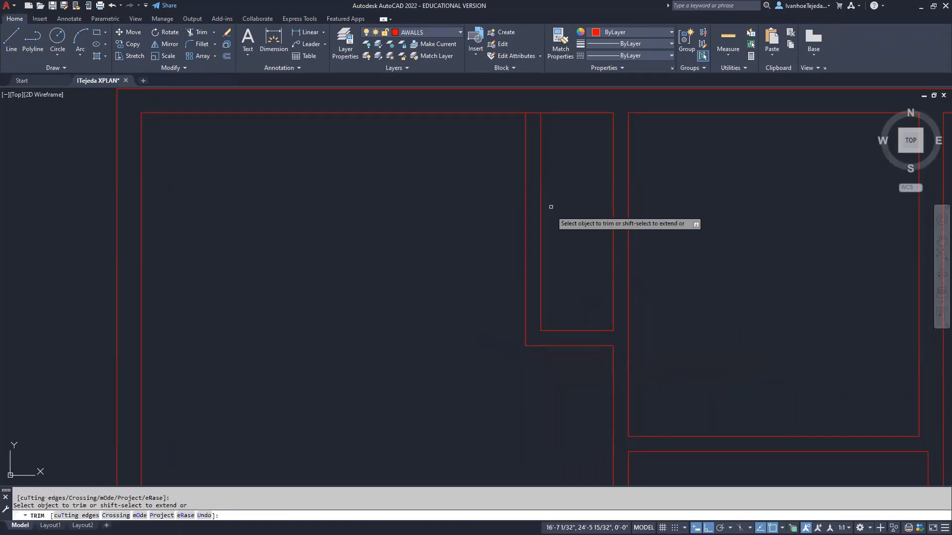
pyautogui.click(534, 113)
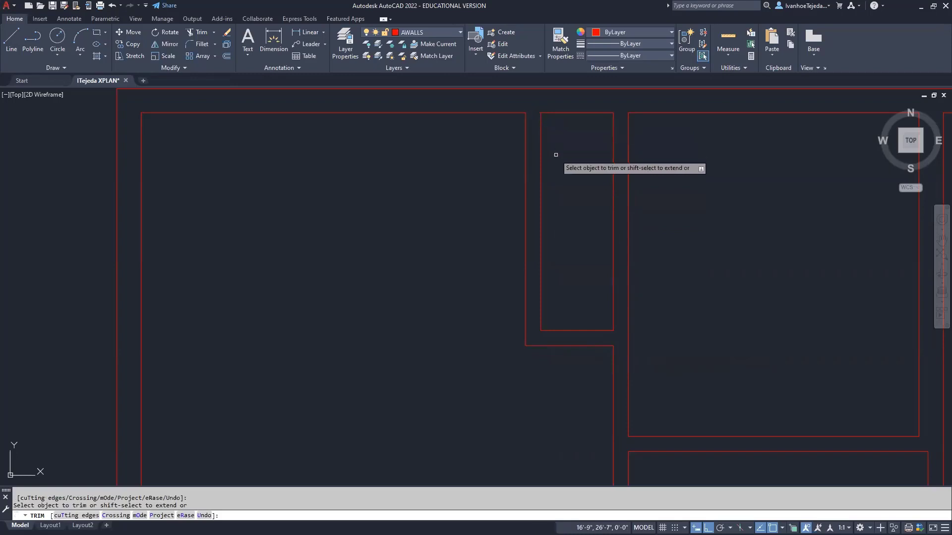
pyautogui.press('Return')
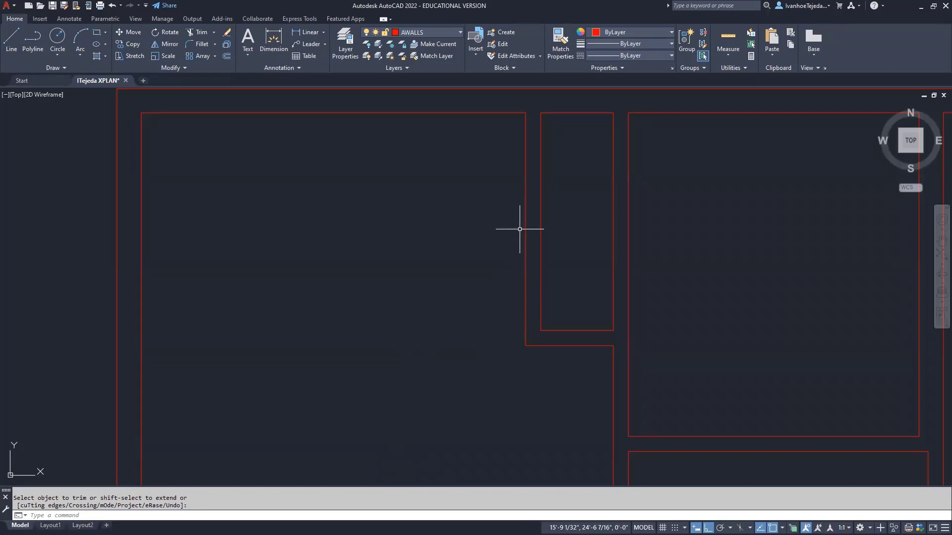
# - Draw a horizontal line across the closet's side wall, from the midpoint of its outer line straight to its inner line
pyautogui.press('Escape')
pyautogui.write('L')
pyautogui.press('Return')
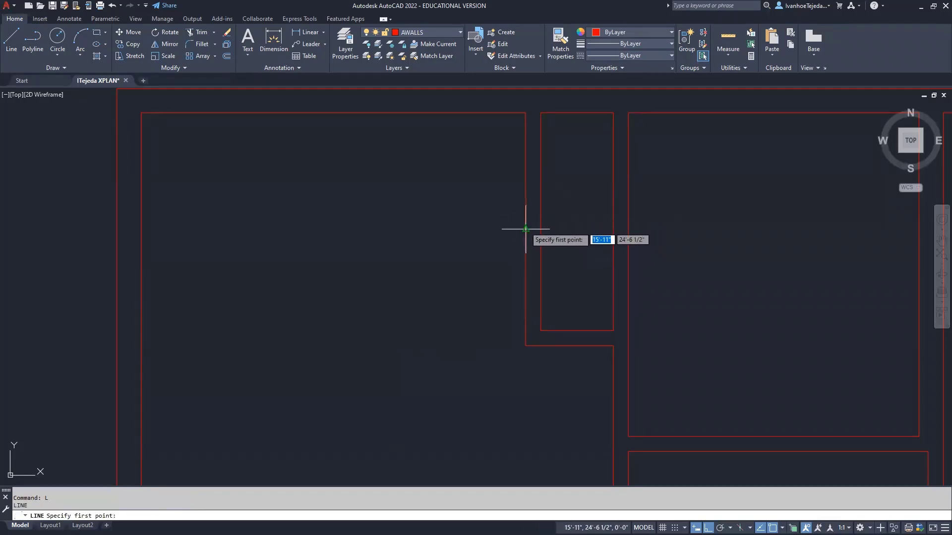
pyautogui.click(526, 229)
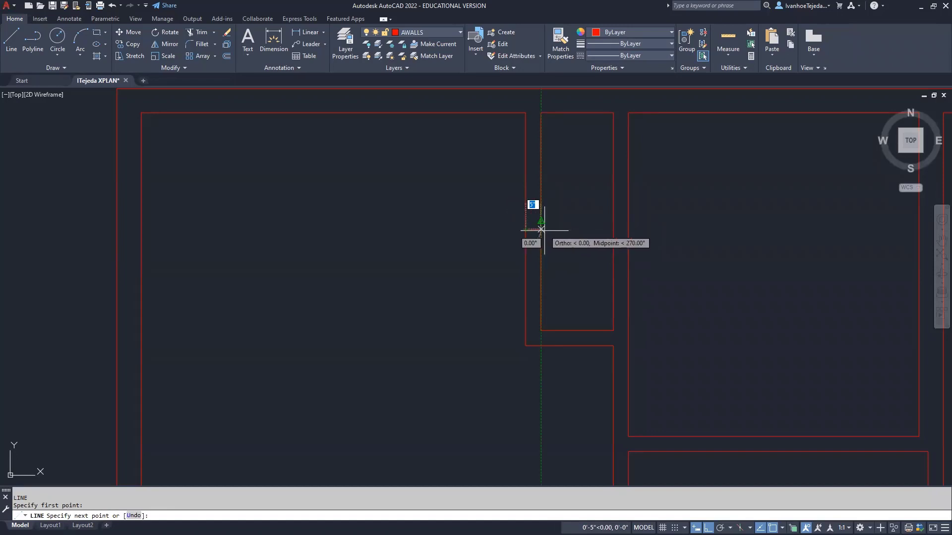
pyautogui.scroll(8, 541, 228)
pyautogui.moveTo(552, 217); pyautogui.dragTo(534, 327, button='middle')
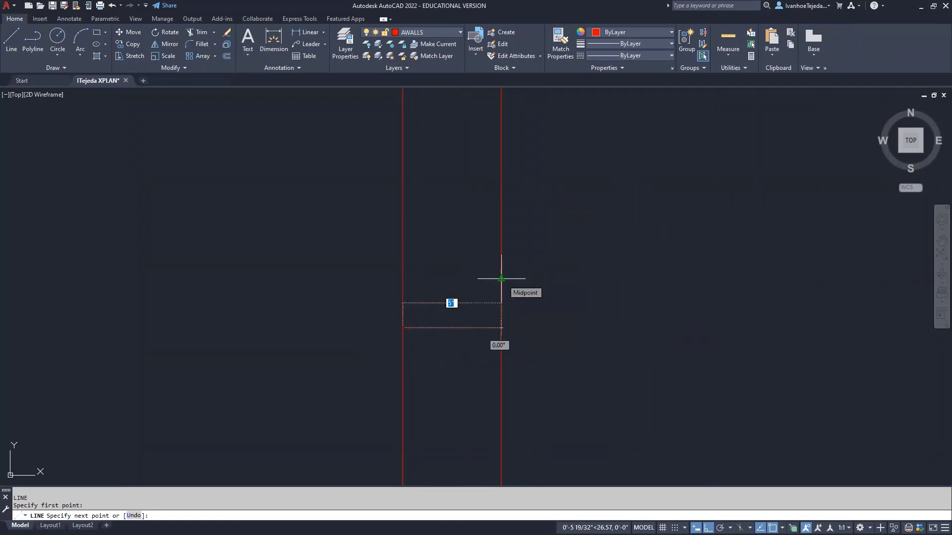
pyautogui.click(501, 327)
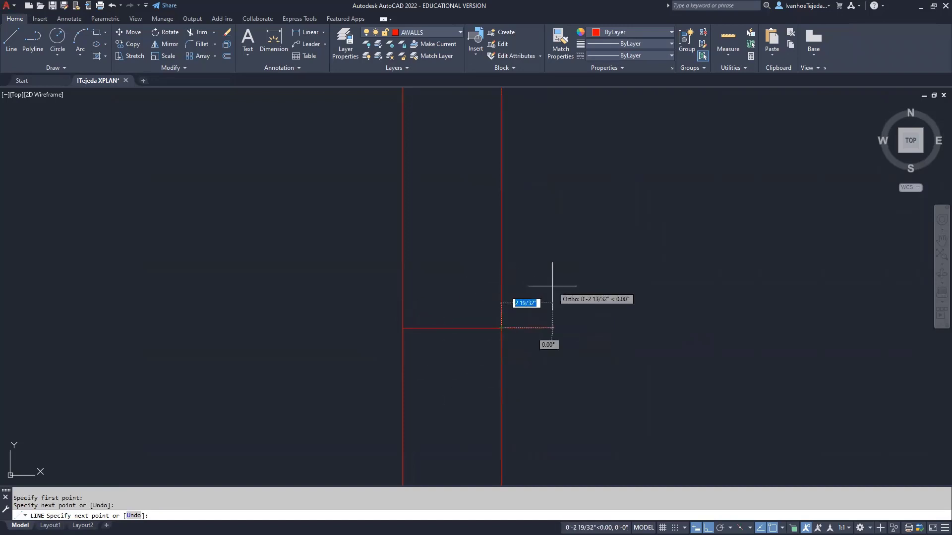
# - Finish the line command and undo the line drawn across the closet's side wall
pyautogui.rightClick(552, 286)
pyautogui.click(567, 293)
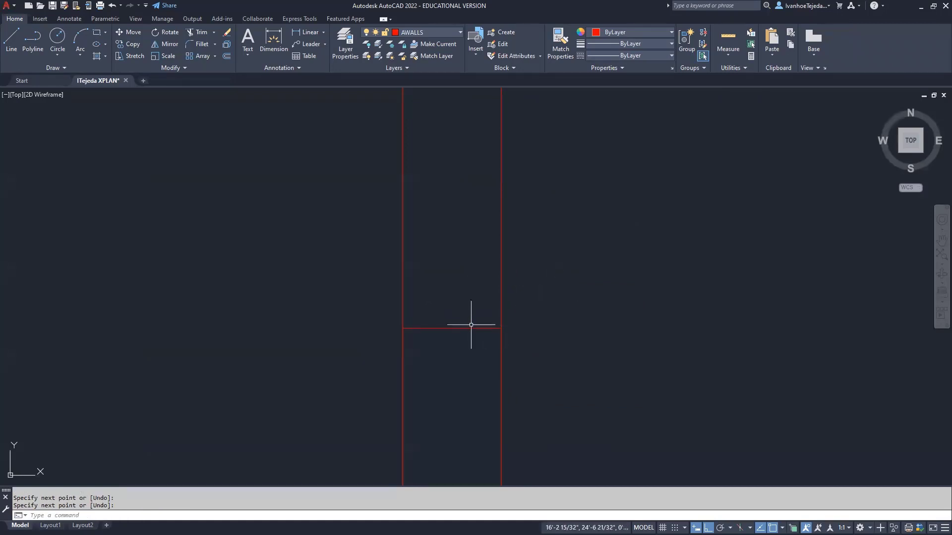
pyautogui.click(112, 5)
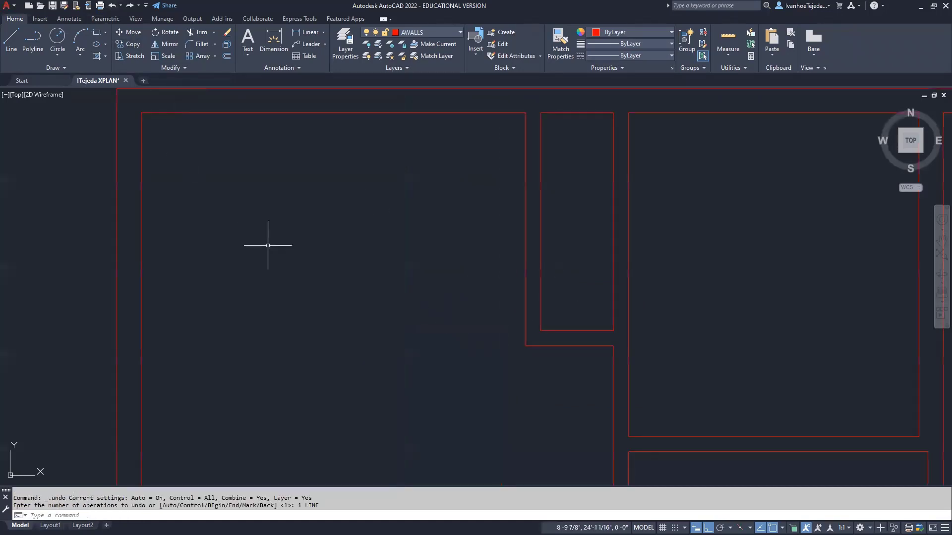
# - Draw a line across the closet's side wall from the midpoint of its outer line, perpendicular to its inner line
pyautogui.write('L')
pyautogui.press('Return')
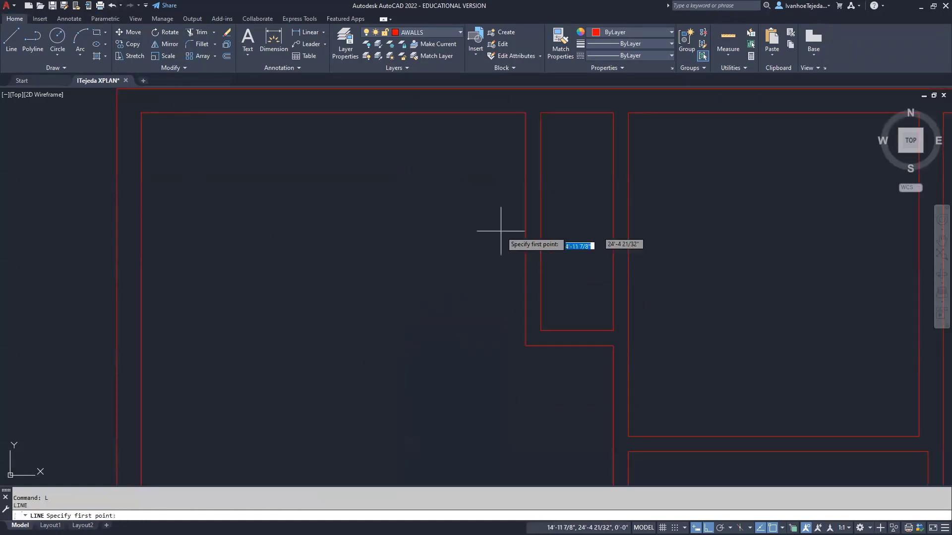
pyautogui.click(525, 229)
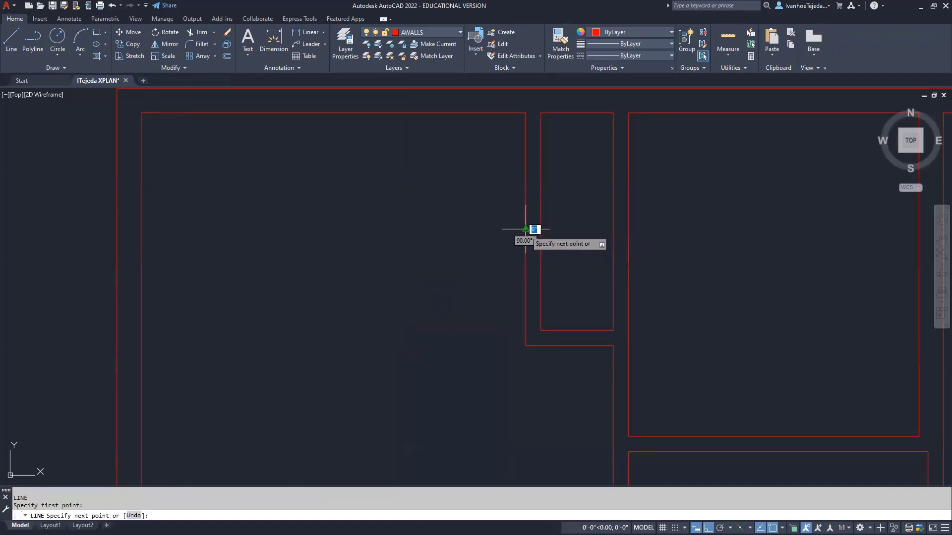
pyautogui.scroll(5, 526, 229)
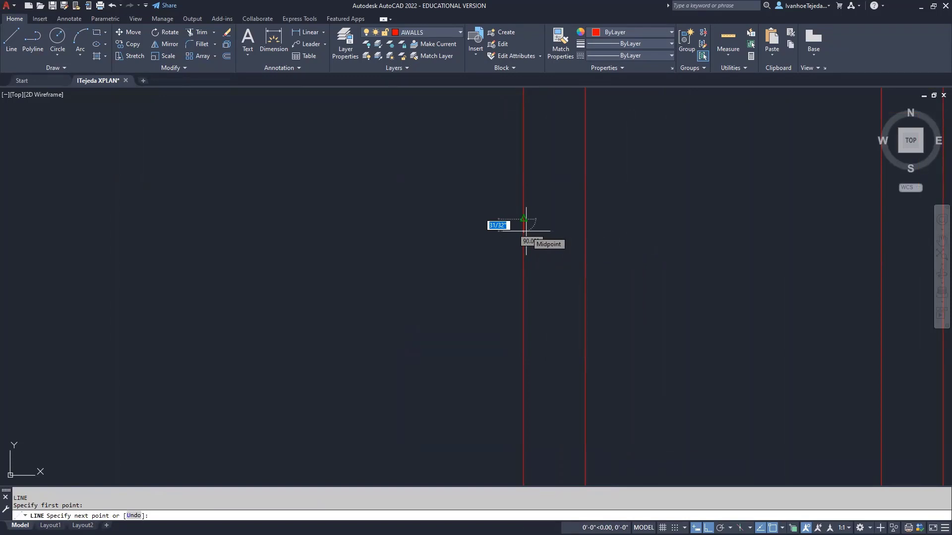
pyautogui.keyDown('shift'); pyautogui.rightClick(540, 210); pyautogui.keyUp('shift')
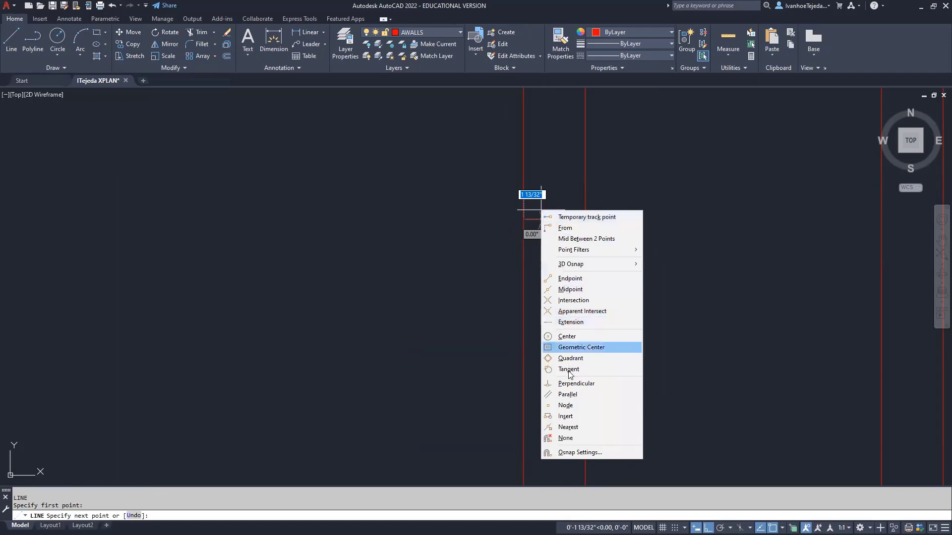
pyautogui.click(571, 383)
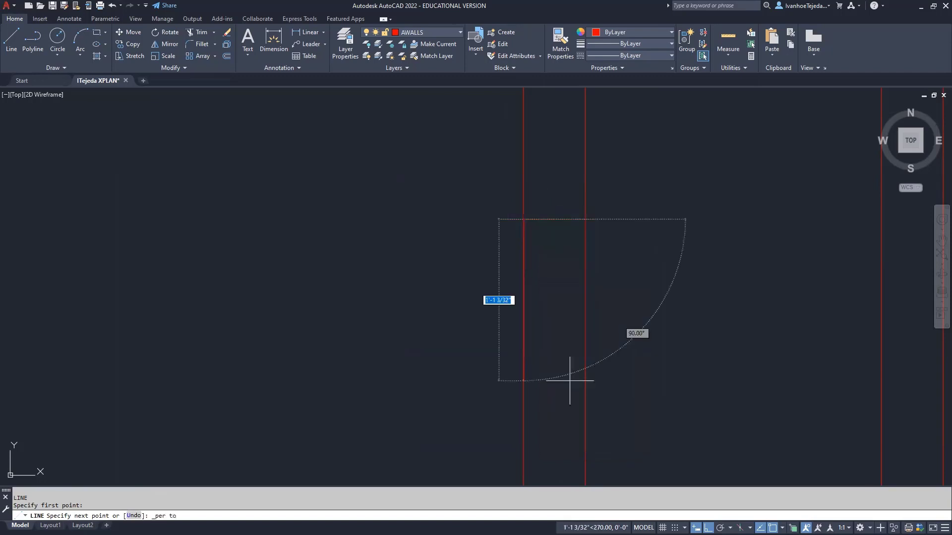
pyautogui.click(583, 219)
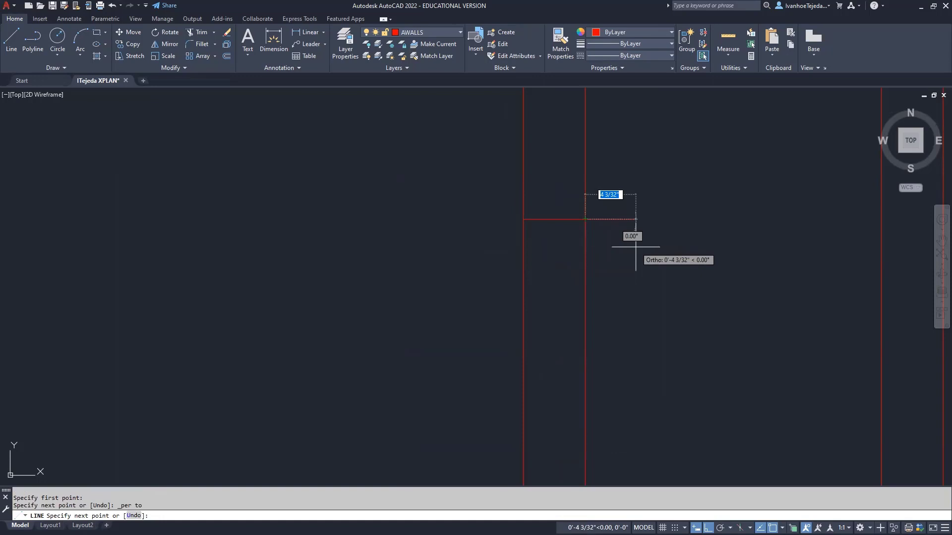
pyautogui.press('Return')
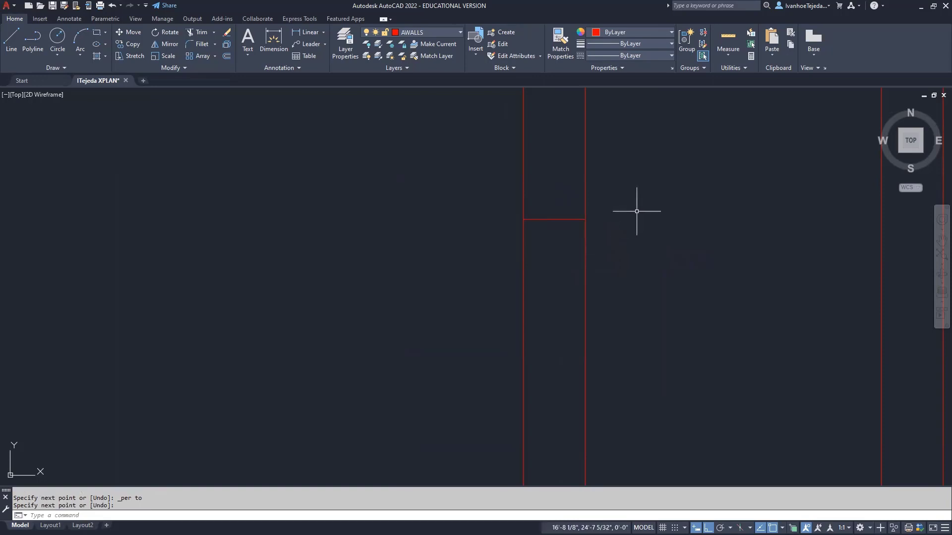
# - Offset the midpoint line across the closet's side wall by 2' both upward and downward
pyautogui.scroll(-2, 634, 208)
pyautogui.moveTo(646, 202)
pyautogui.mouseDown(button='middle')
pyautogui.moveTo(639, 232)
pyautogui.moveTo(572, 265)
pyautogui.mouseUp(button='middle')
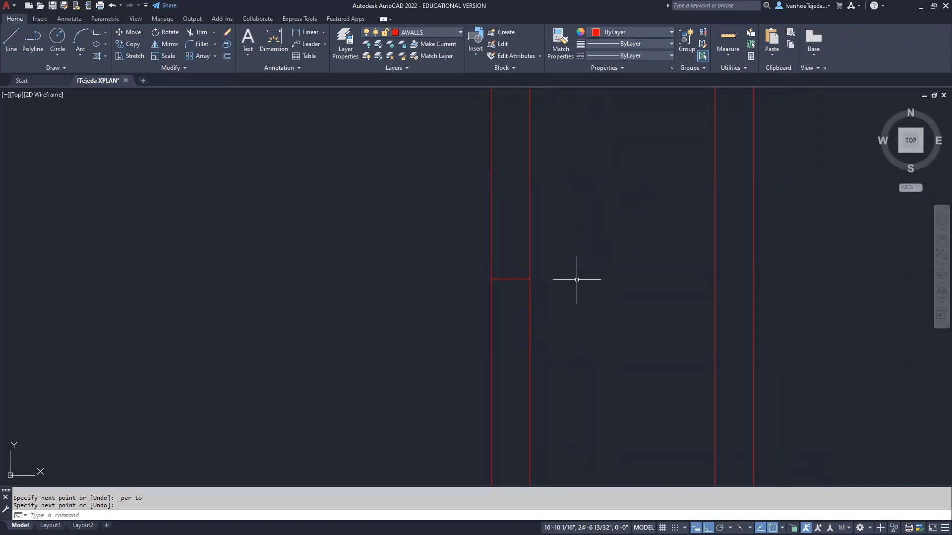
pyautogui.write('O')
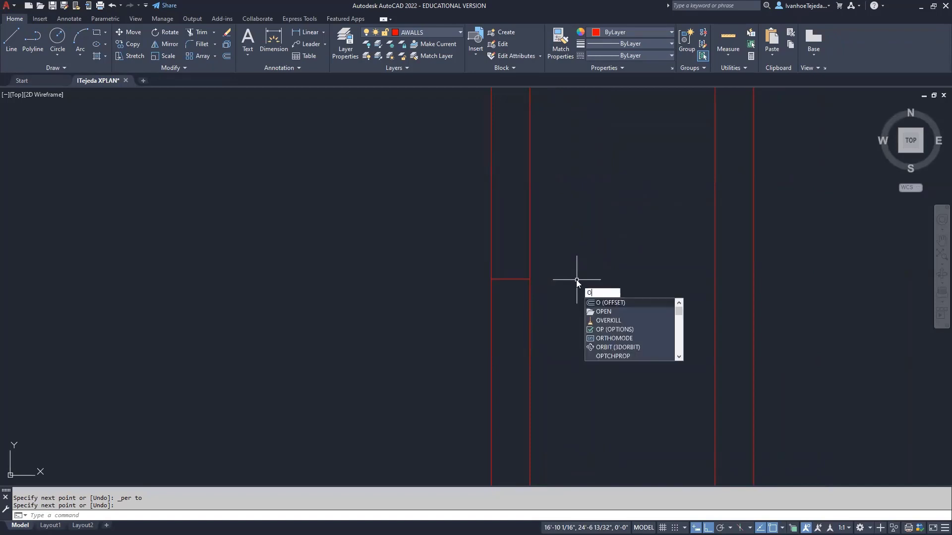
pyautogui.press('Return')
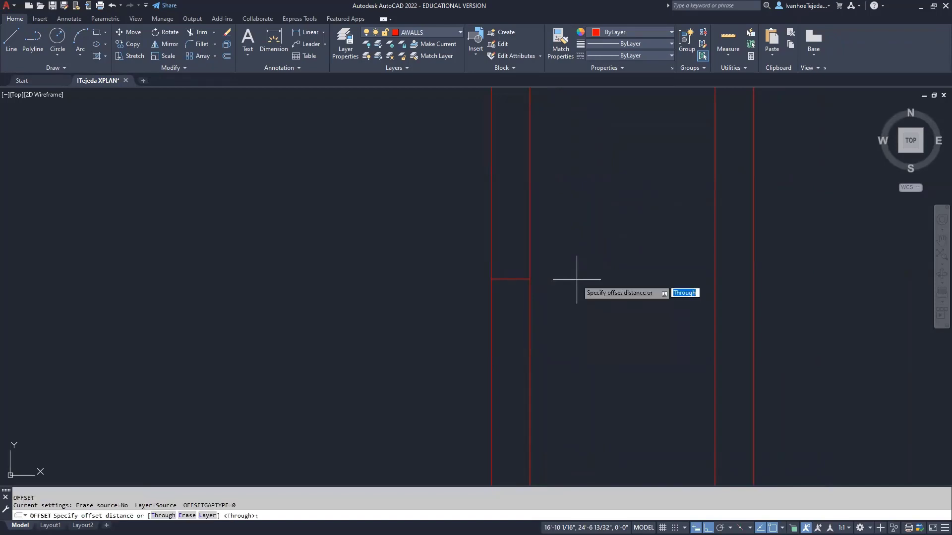
pyautogui.write("2'")
pyautogui.press('Return')
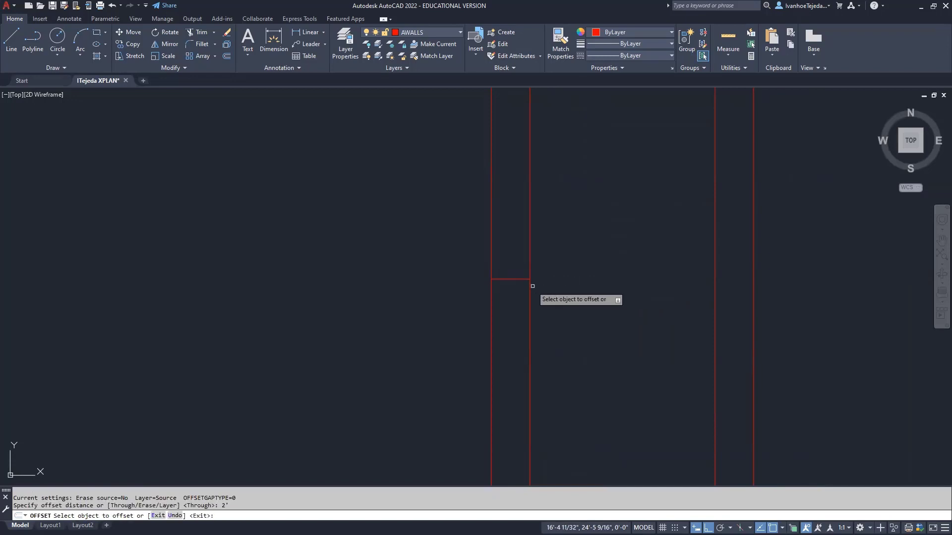
pyautogui.click(516, 279)
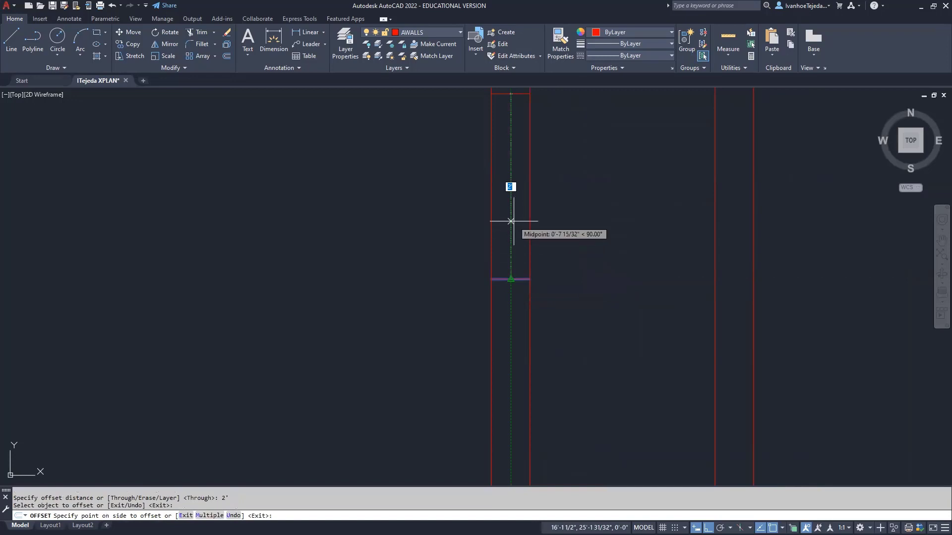
pyautogui.click(512, 236)
pyautogui.click(513, 279)
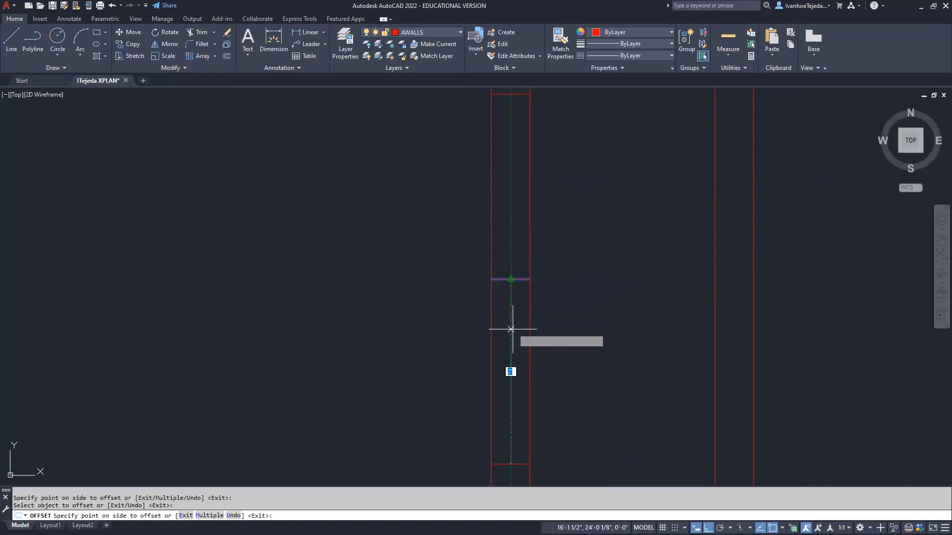
pyautogui.click(511, 346)
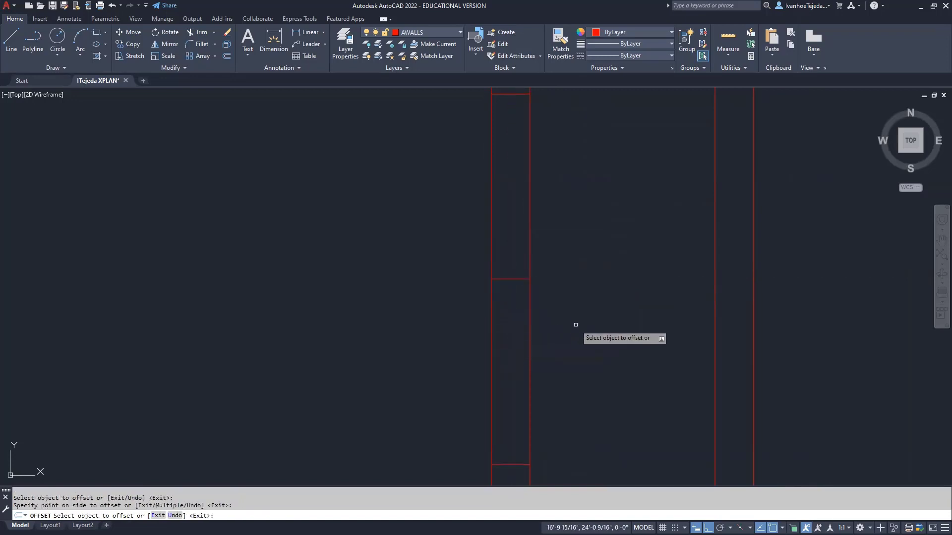
pyautogui.press('Return')
# - Delete the original midpoint line between the two offset lines in the closet's side wall
pyautogui.scroll(-2, 576, 325)
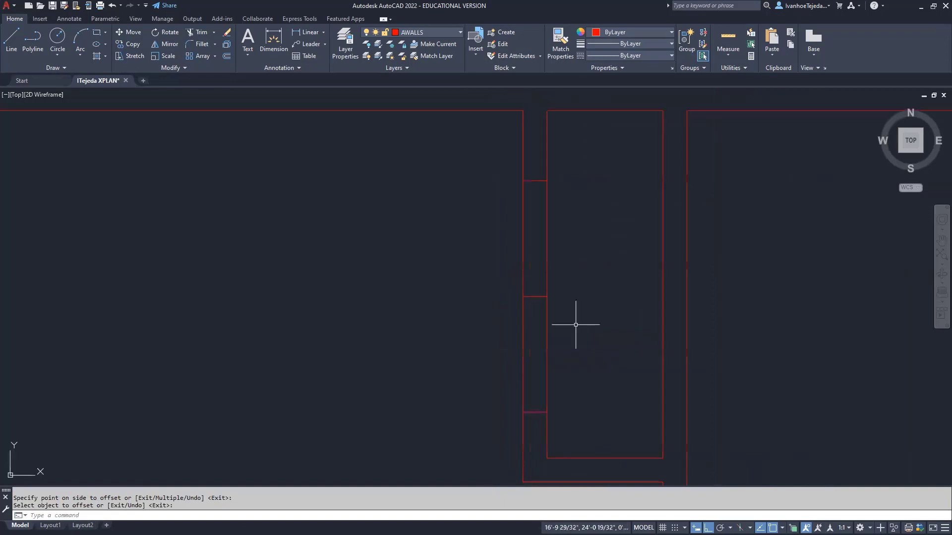
pyautogui.click(535, 296)
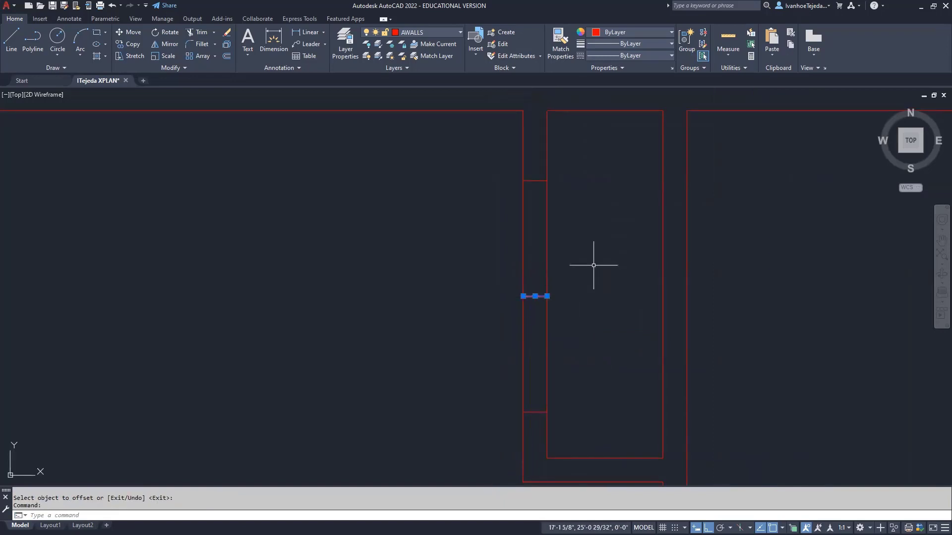
pyautogui.press('Delete')
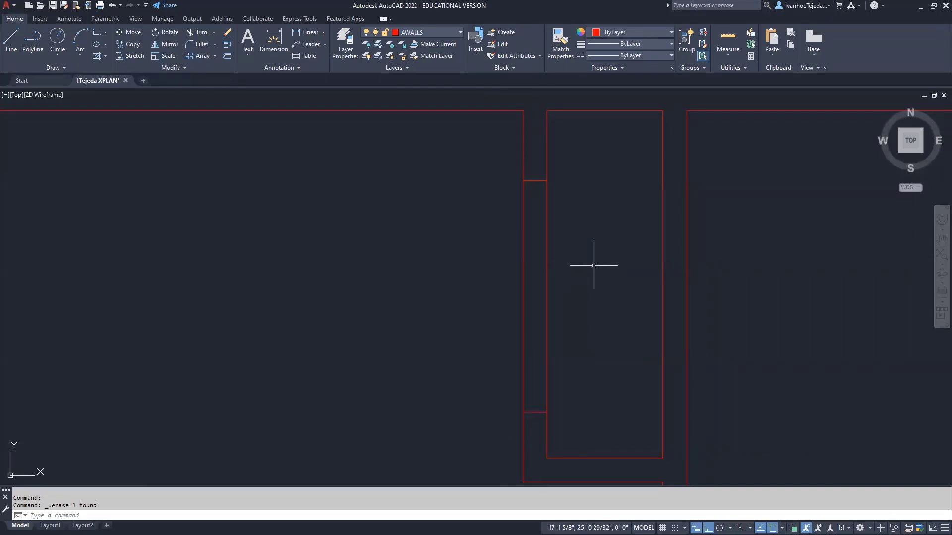
# - Trim both side wall lines between the two offset lines to open the closet's doorway
pyautogui.write('TR')
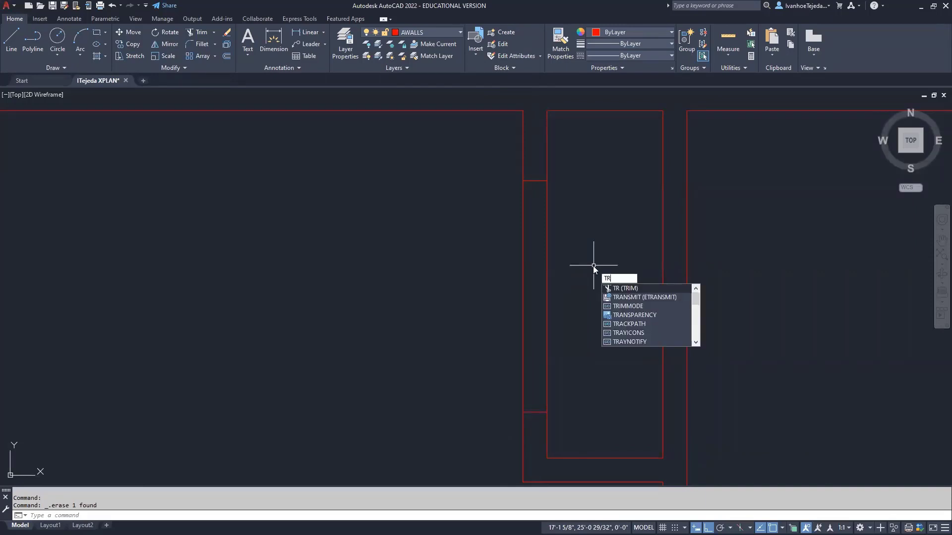
pyautogui.press('Return')
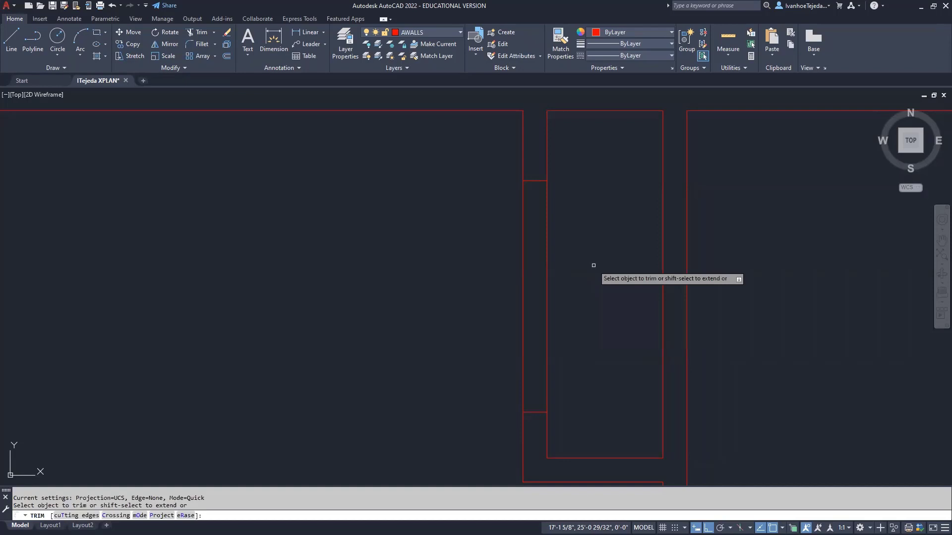
pyautogui.click(523, 244)
pyautogui.click(546, 242)
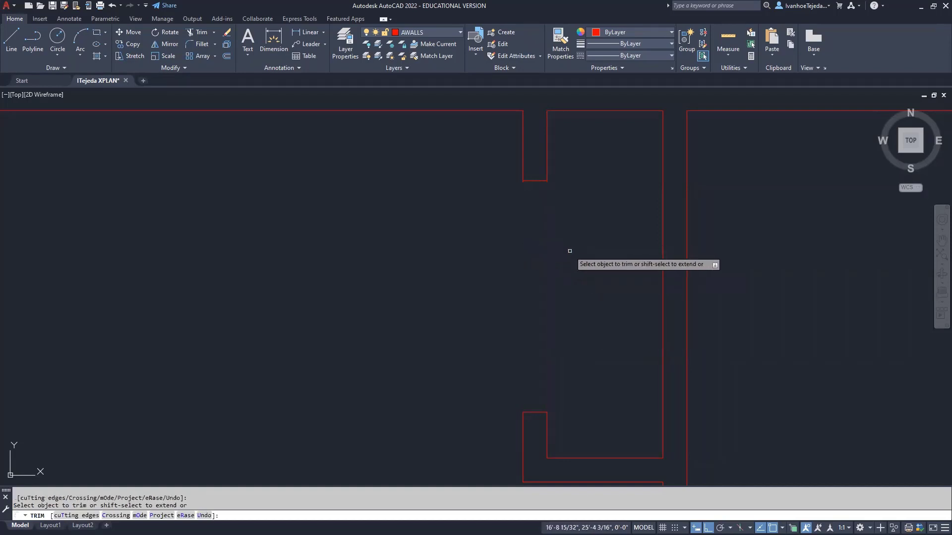
pyautogui.rightClick(570, 251)
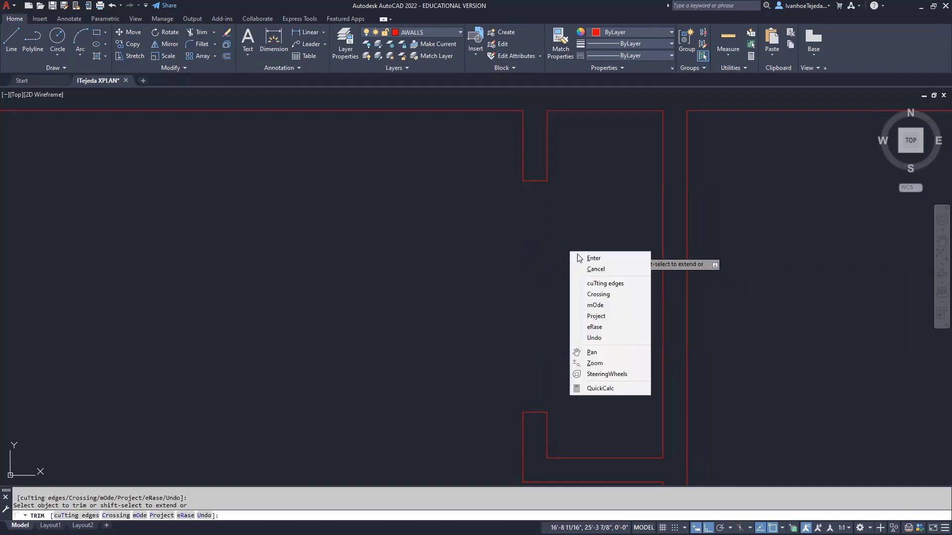
pyautogui.click(586, 258)
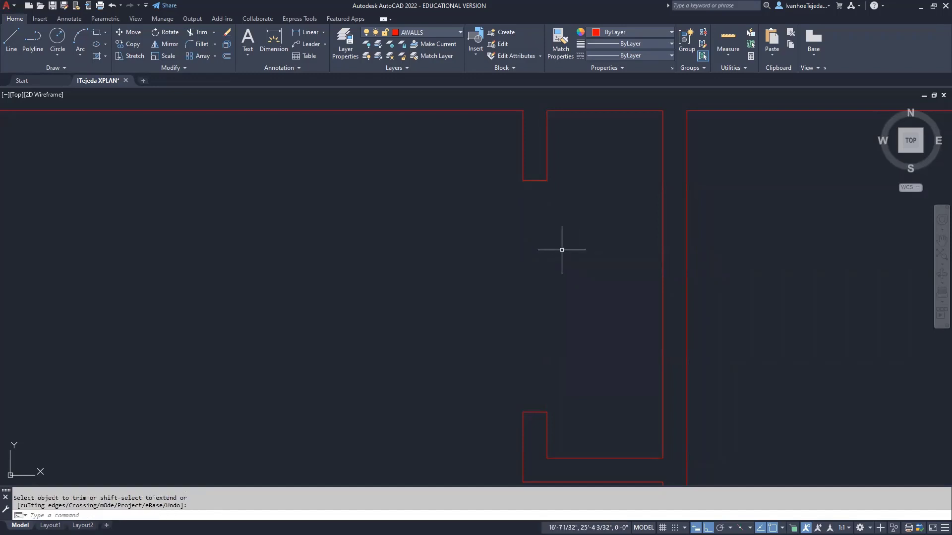
# - Mirror the closet's walls into the opposite room about a vertical line midway between the two rooms' facing upper inner corners, keeping the originals
pyautogui.scroll(-5, 561, 249)
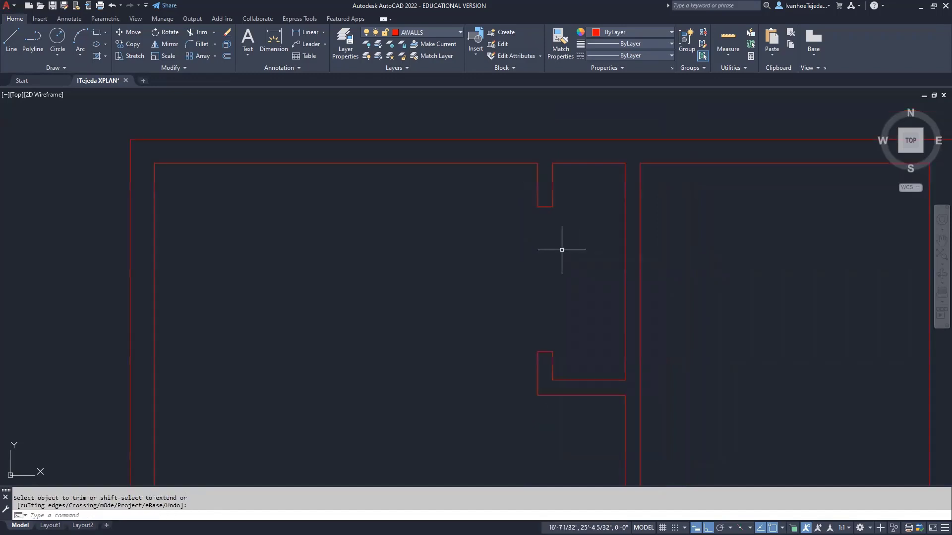
pyautogui.moveTo(682, 272); pyautogui.dragTo(476, 253, button='middle')
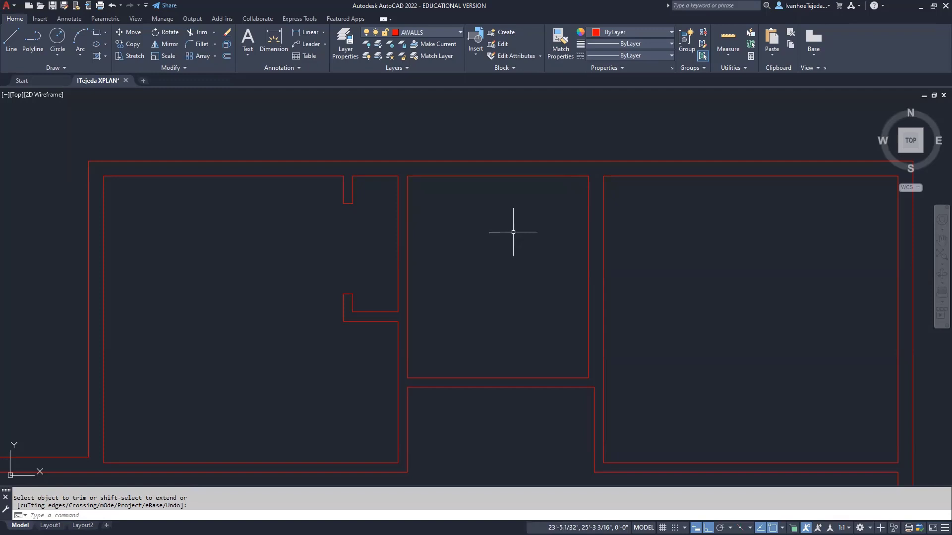
pyautogui.write('MI')
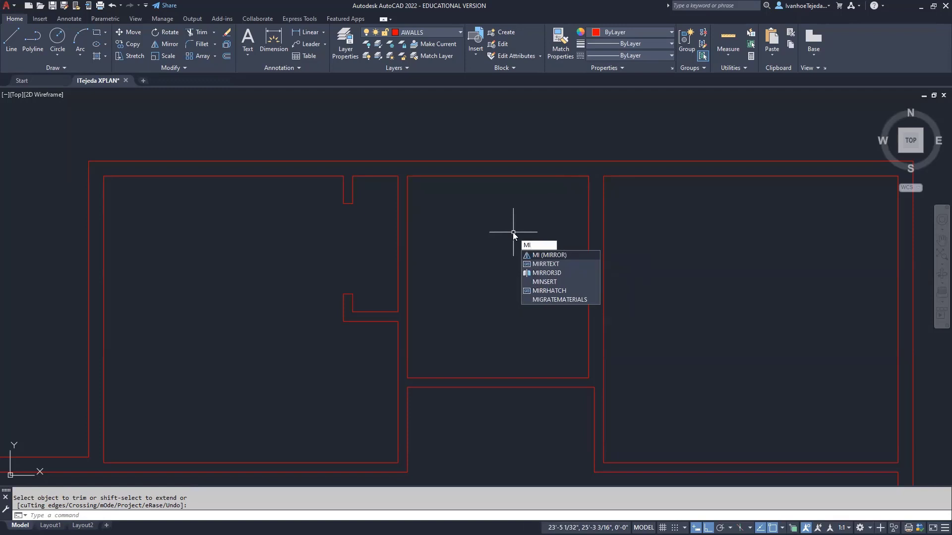
pyautogui.press('Return')
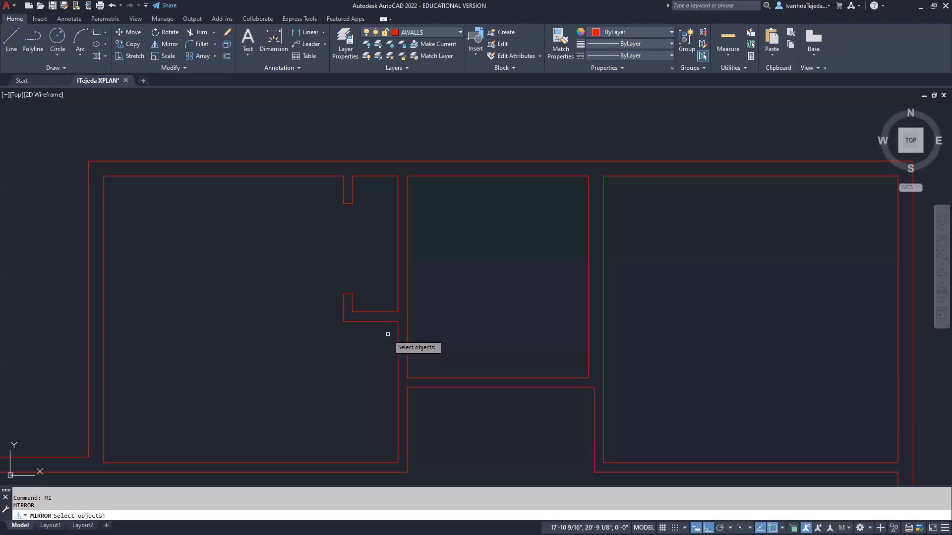
pyautogui.click(387, 334)
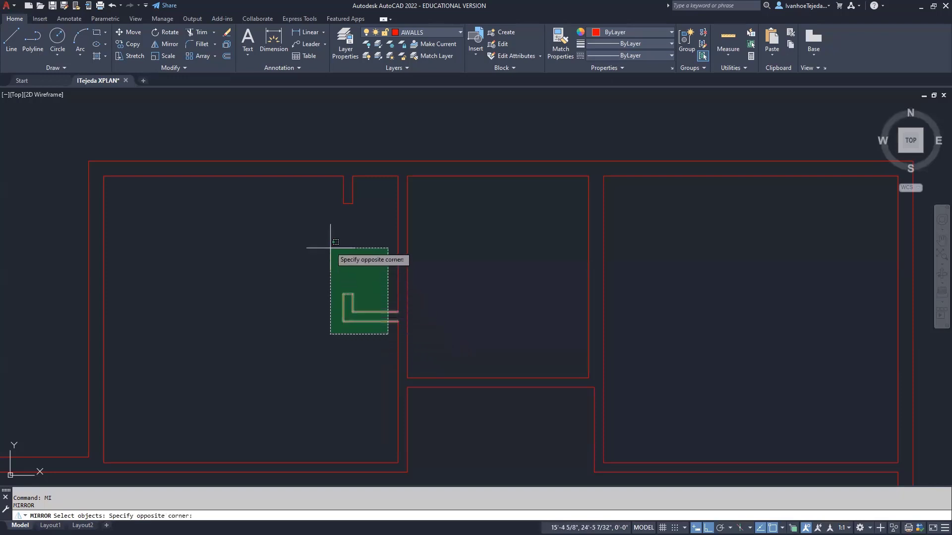
pyautogui.click(286, 188)
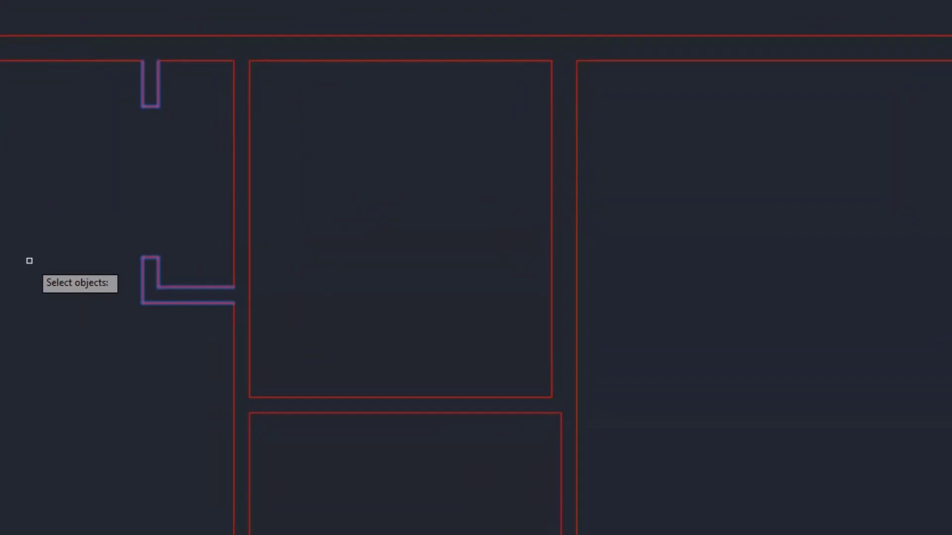
pyautogui.press('Return')
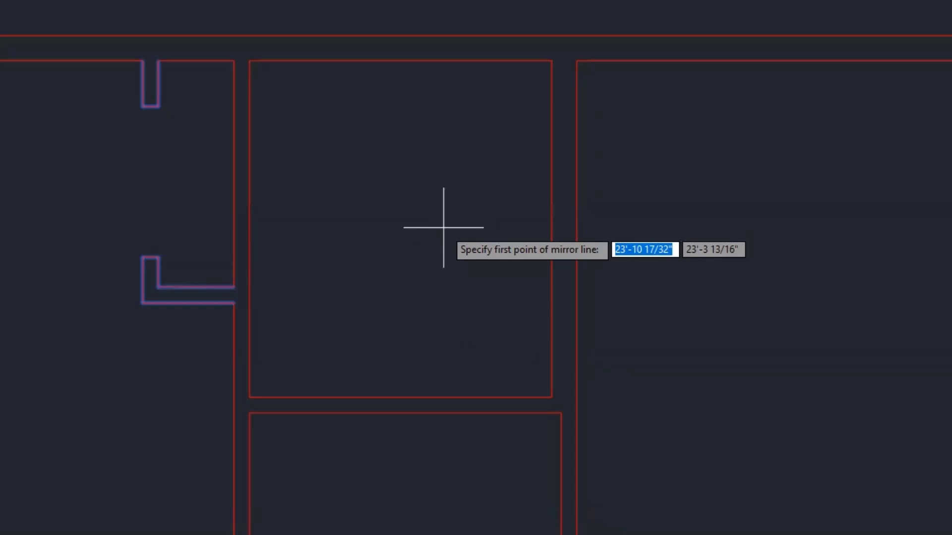
pyautogui.press('shift')
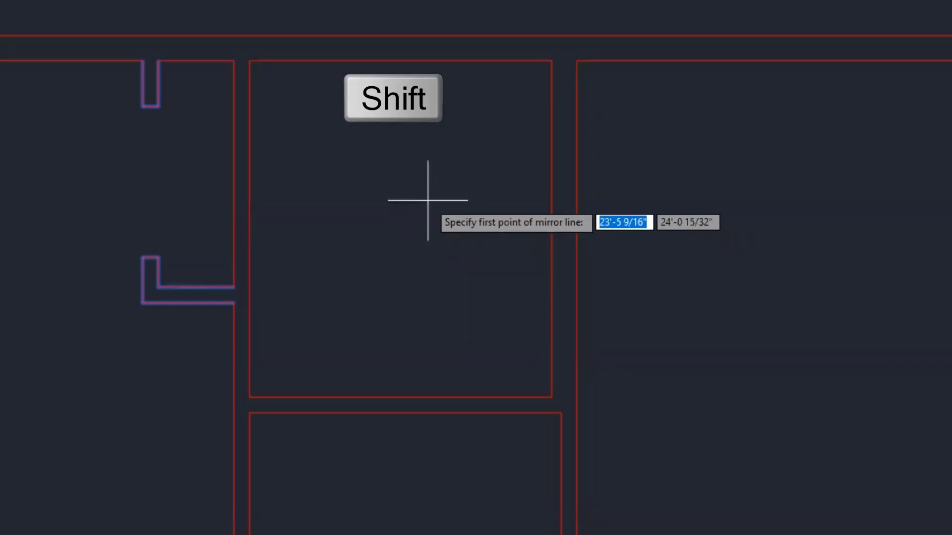
pyautogui.keyDown('shift'); pyautogui.rightClick(406, 179); pyautogui.keyUp('shift')
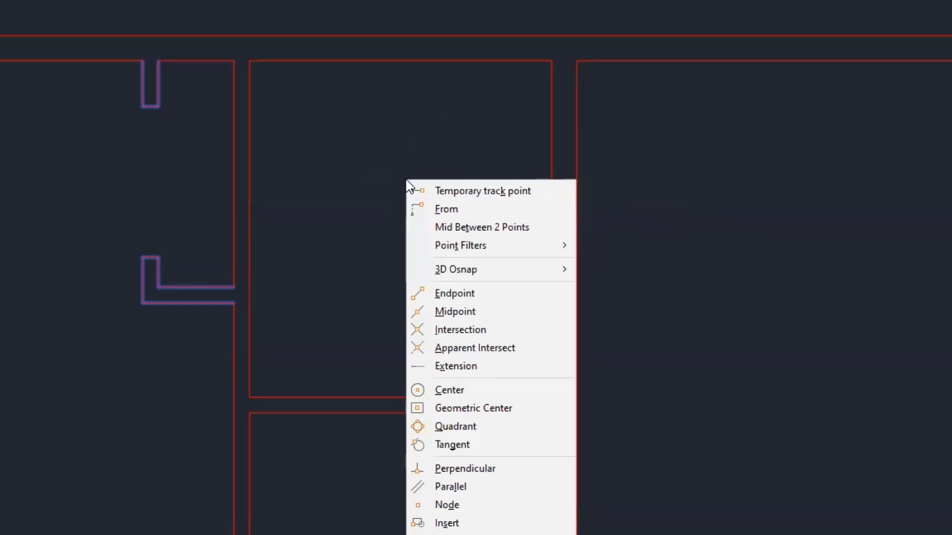
pyautogui.click(457, 228)
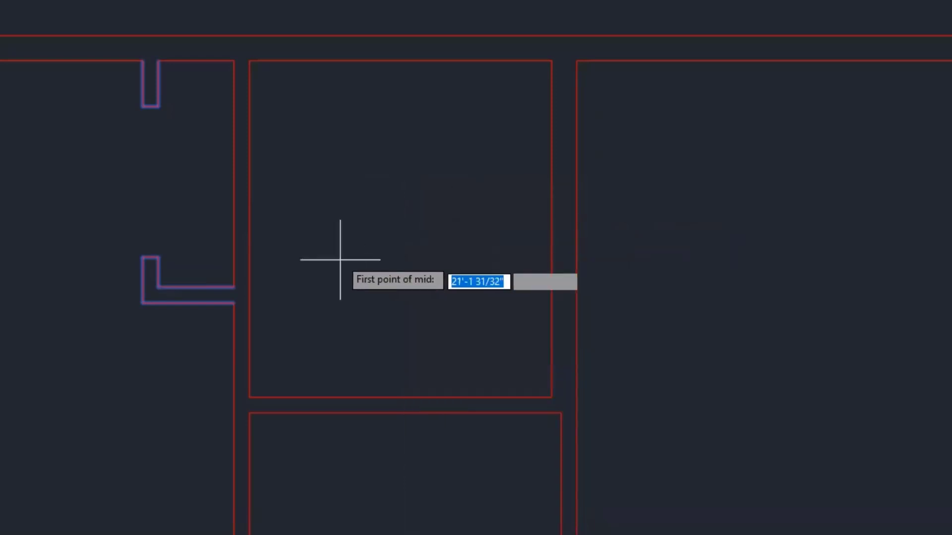
pyautogui.click(234, 60)
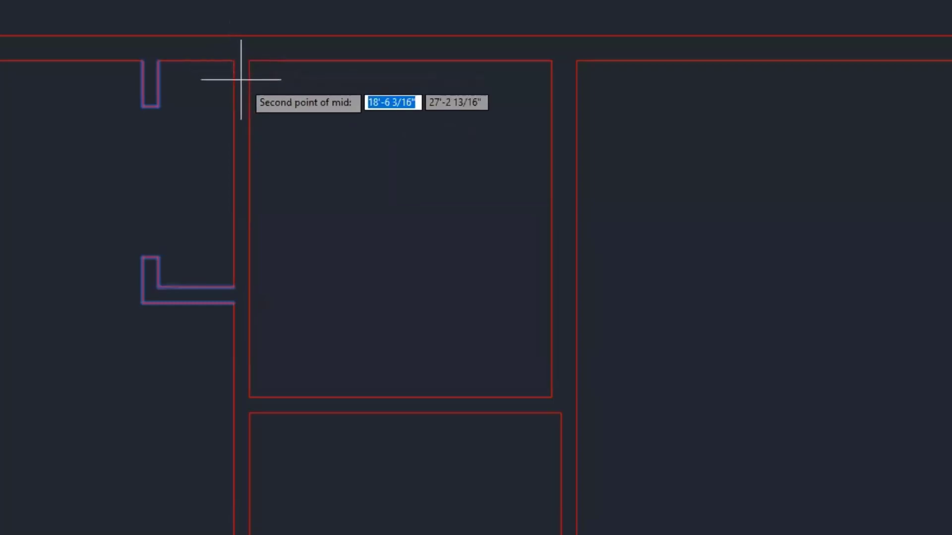
pyautogui.click(577, 60)
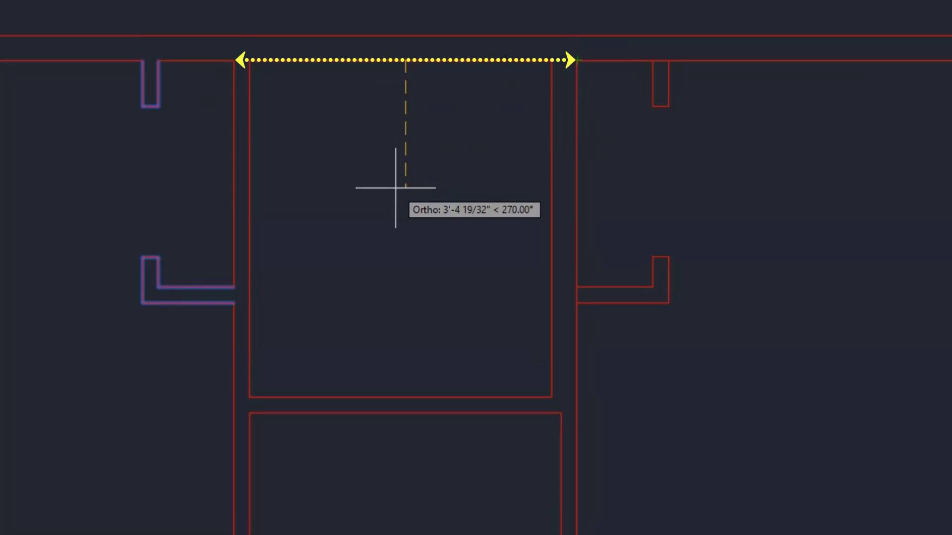
pyautogui.click(406, 266)
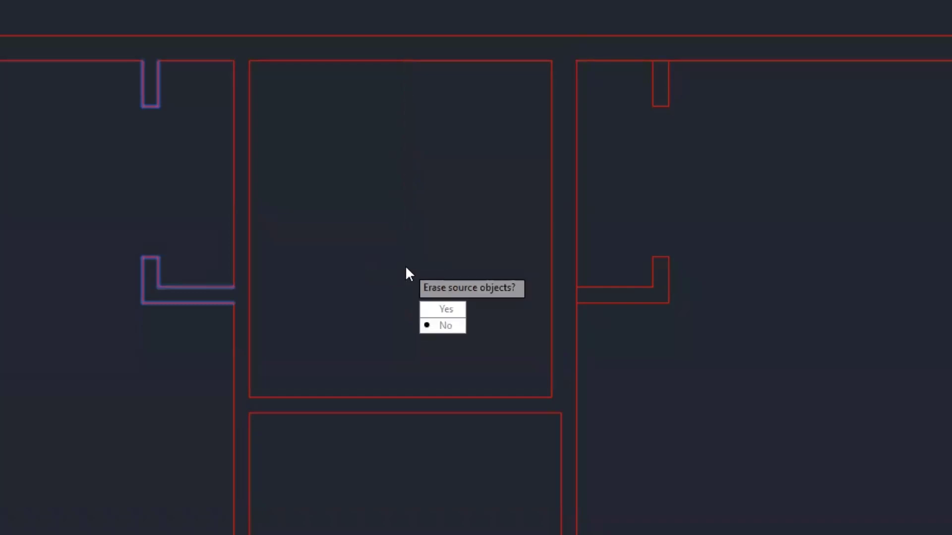
pyautogui.click(450, 326)
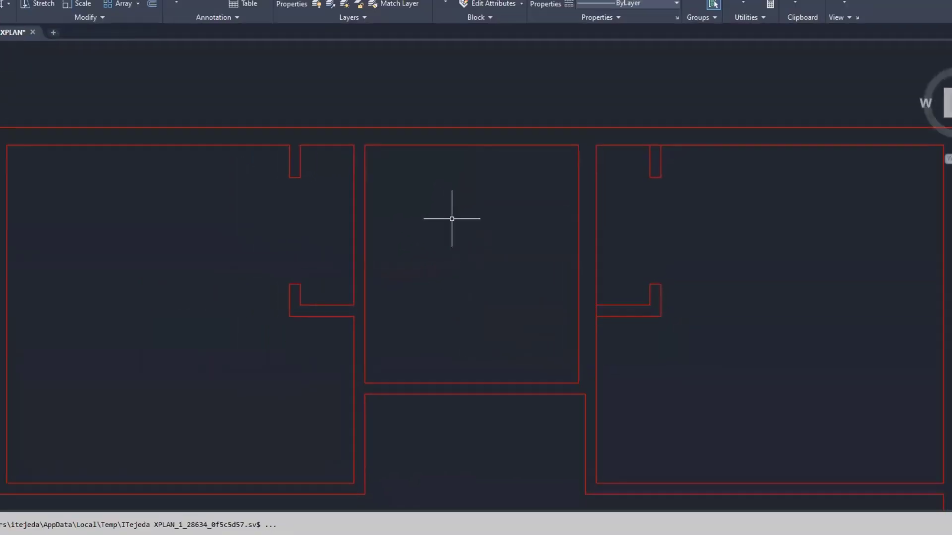
# - Trim the room's wall lines where the two mirrored closet walls meet them, opening both wall junctions
pyautogui.scroll(2, 570, 280)
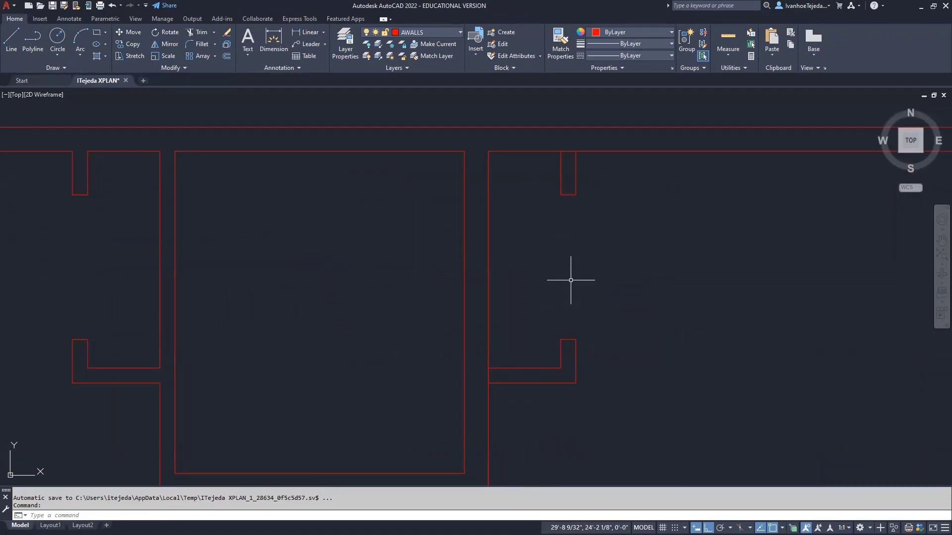
pyautogui.write('TR')
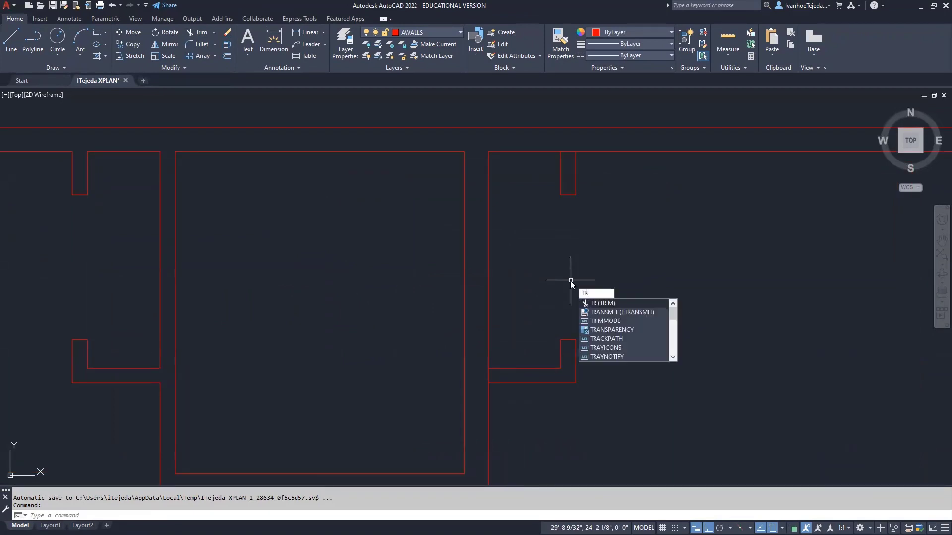
pyautogui.press('Return')
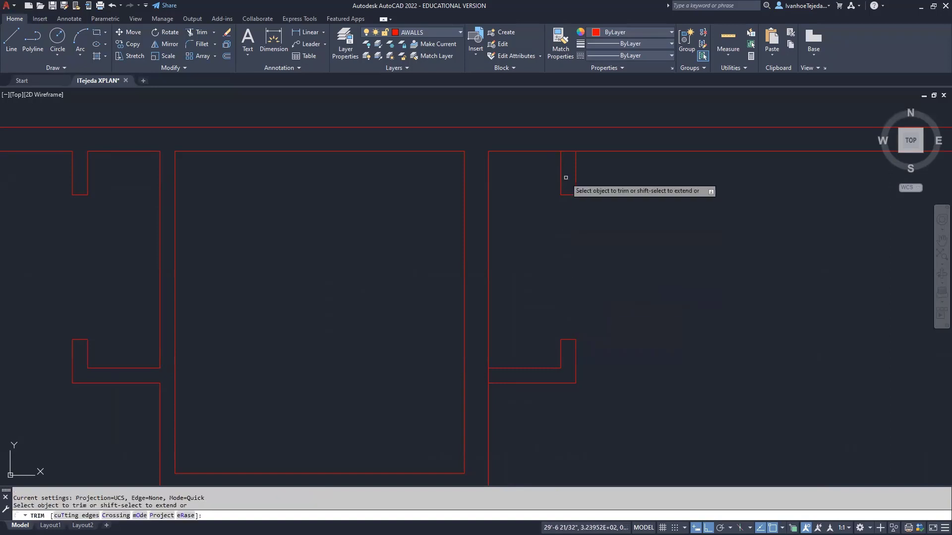
pyautogui.click(570, 153)
pyautogui.press('Return')
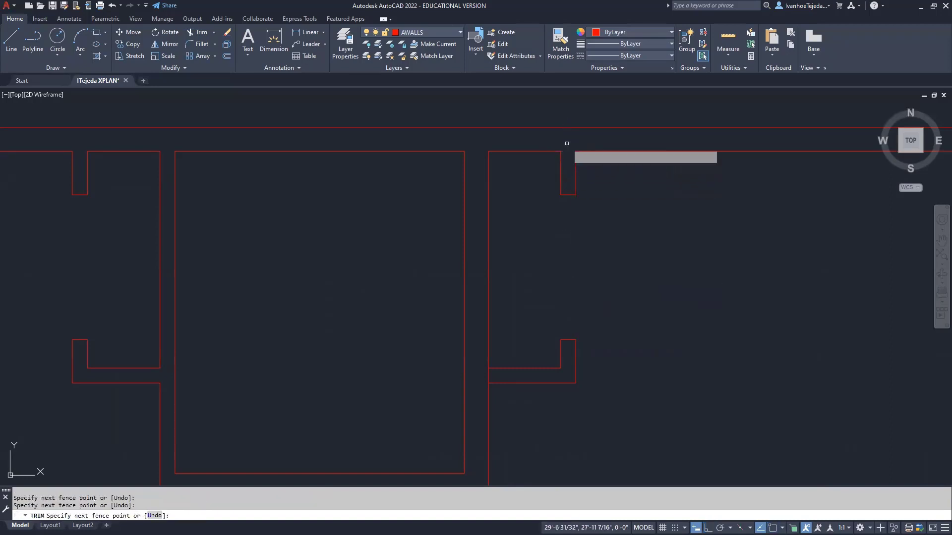
pyautogui.click(488, 376)
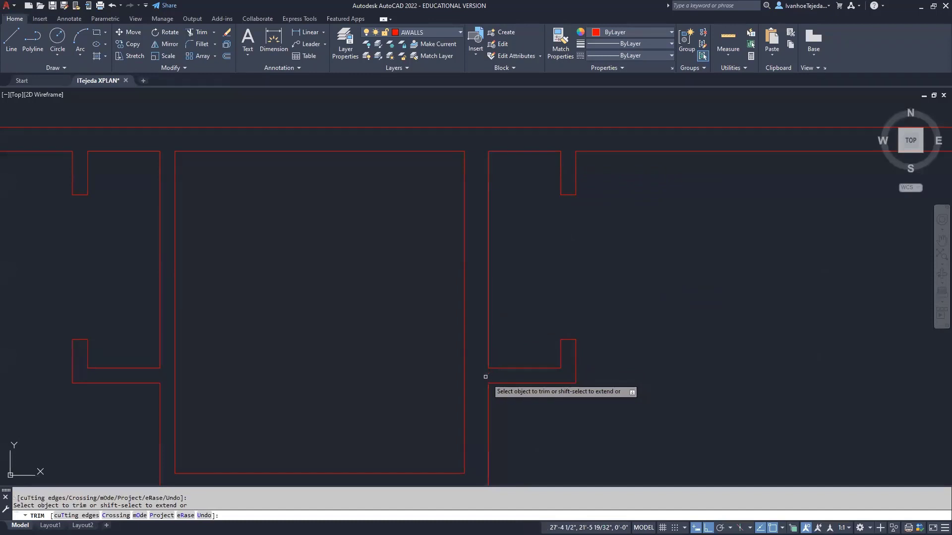
pyautogui.press('Return')
# - Load Bathroom Plan Layout 01.dwg from the Arch 170 folder as the block library and display its blocks
pyautogui.scroll(-4, 344, 292)
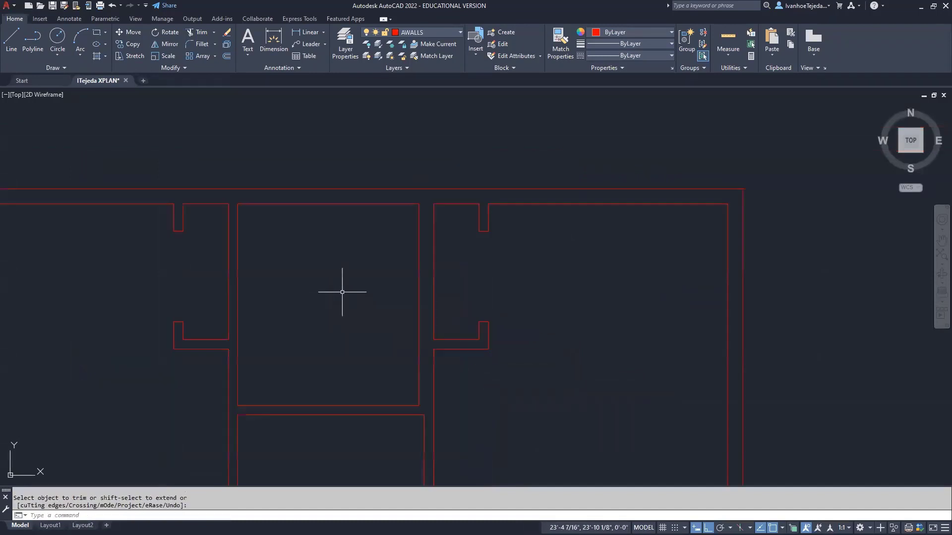
pyautogui.moveTo(355, 323); pyautogui.dragTo(551, 270, button='middle')
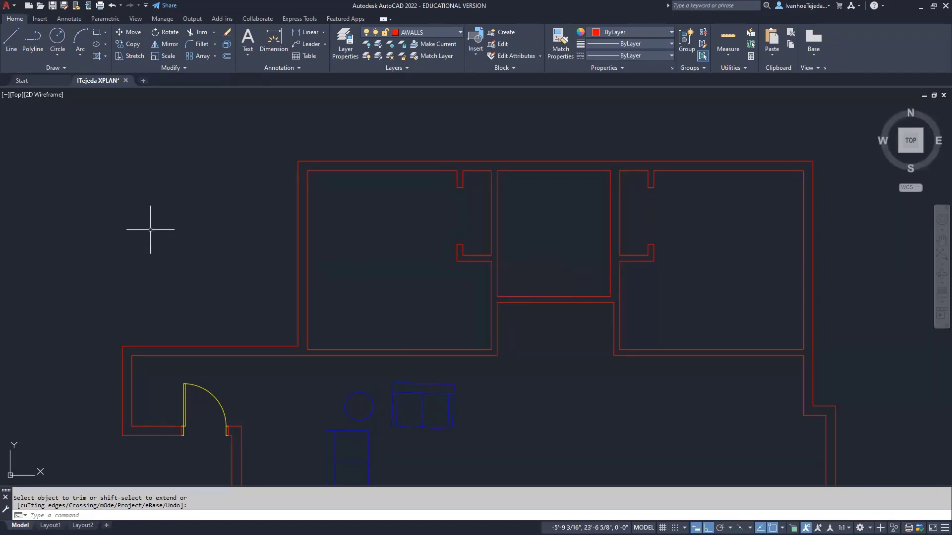
pyautogui.click(44, 20)
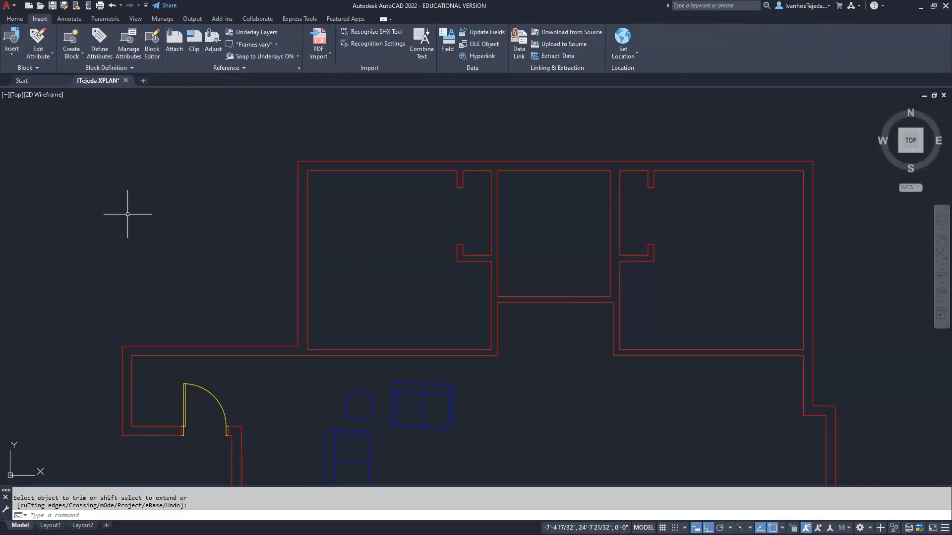
pyautogui.click(12, 54)
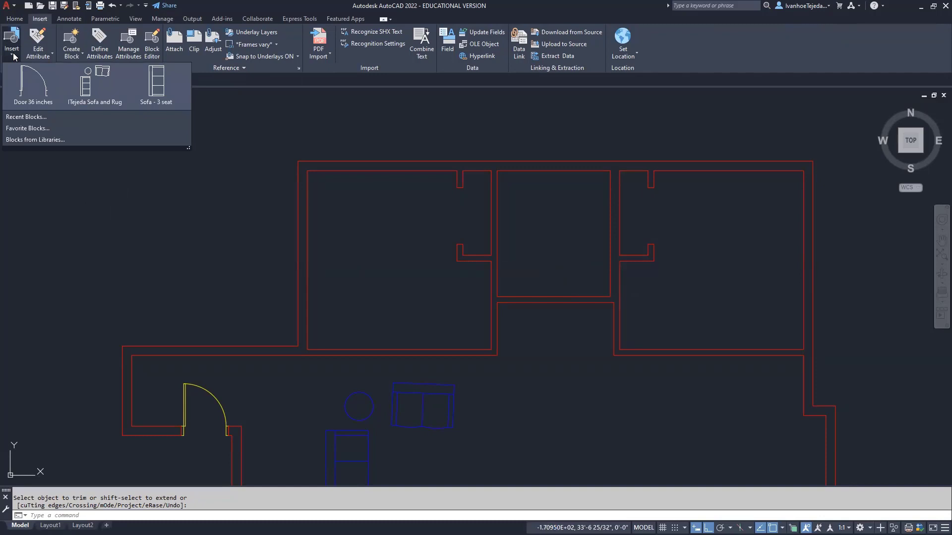
pyautogui.click(25, 139)
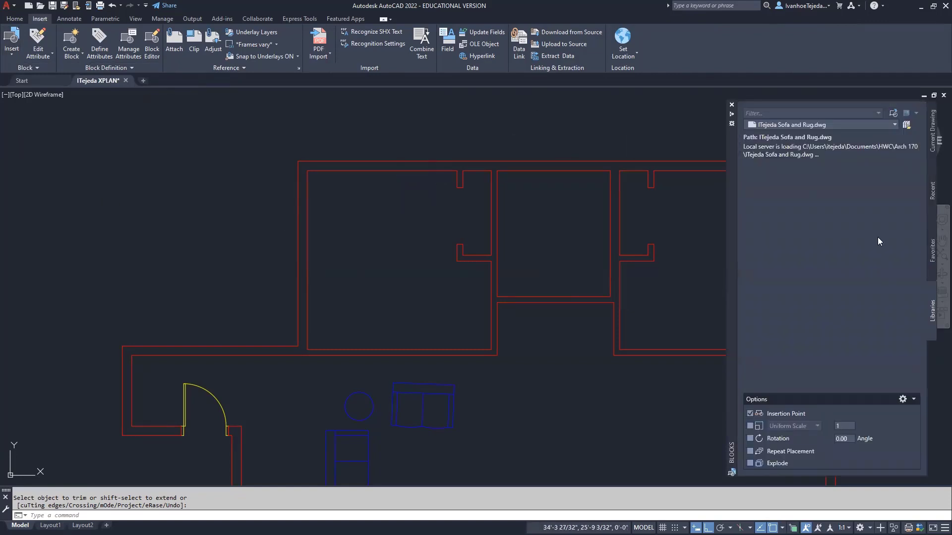
pyautogui.click(906, 127)
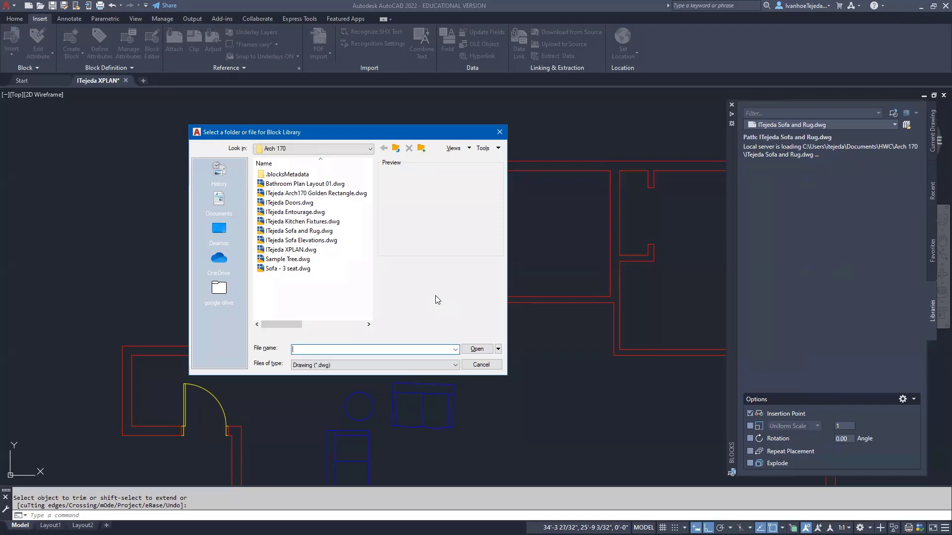
pyautogui.click(308, 185)
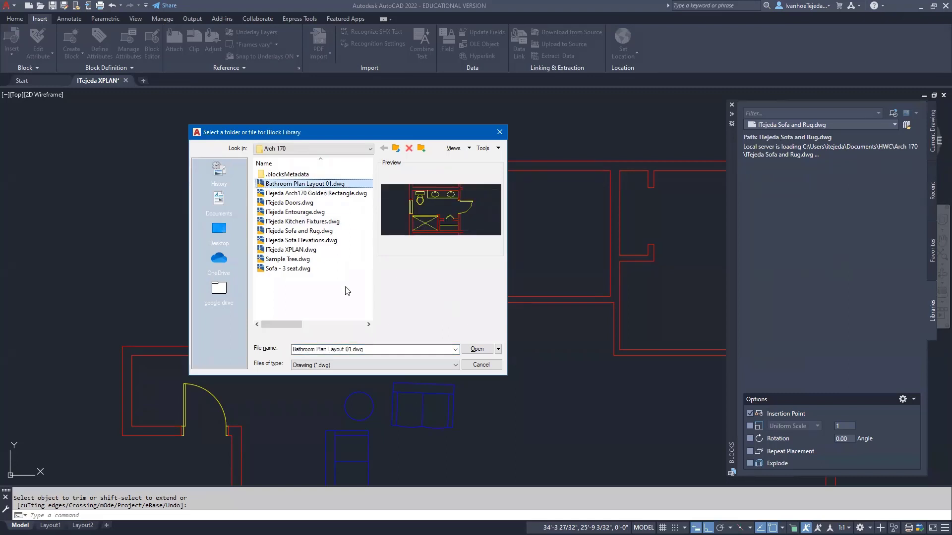
pyautogui.click(477, 350)
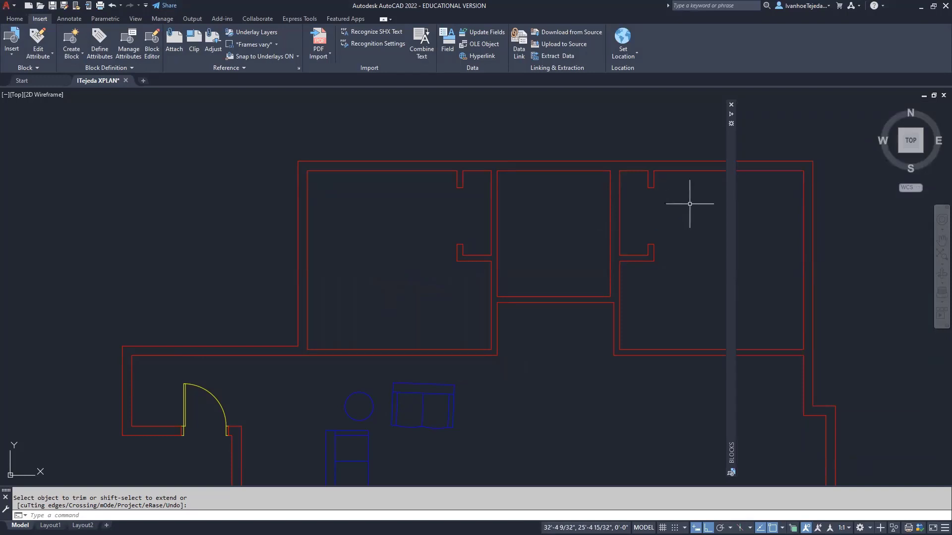
pyautogui.moveTo(731, 187)
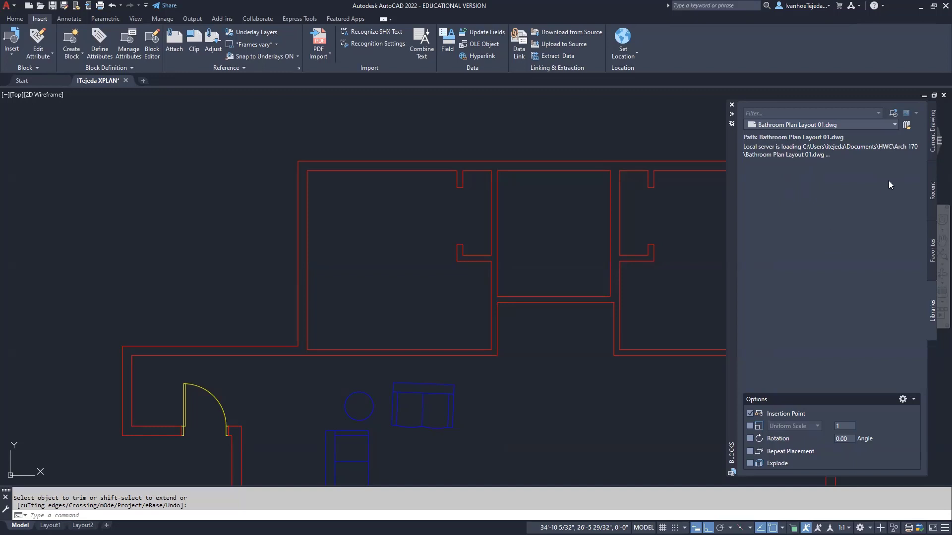
pyautogui.click(931, 143)
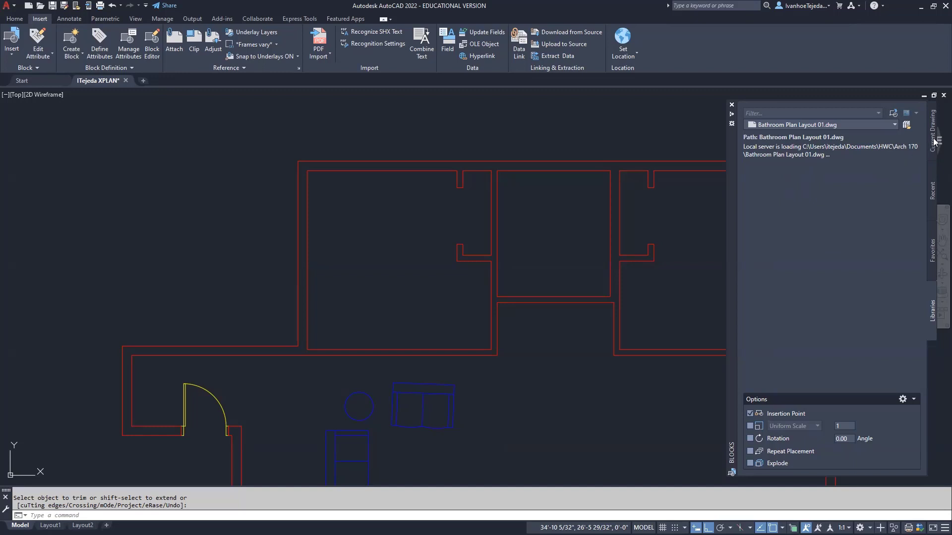
pyautogui.click(932, 318)
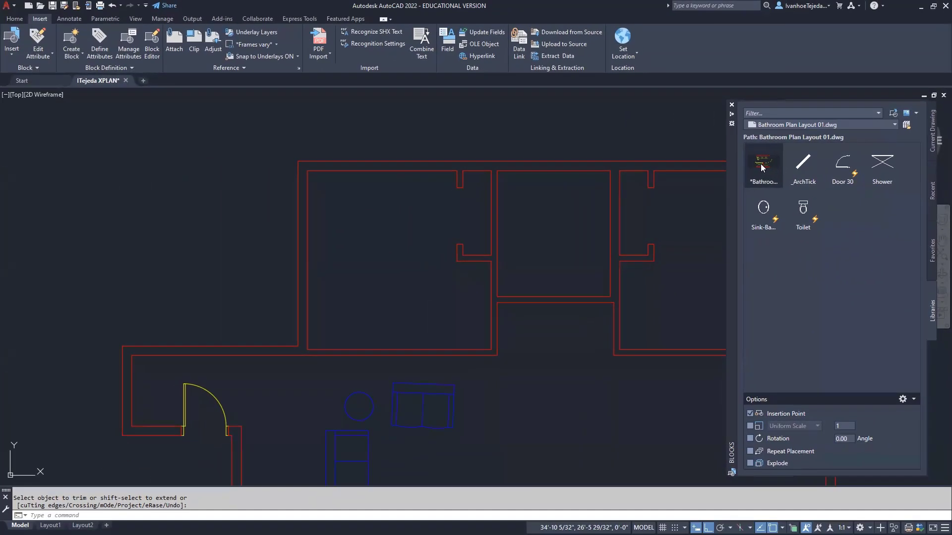
# - Insert the complete bathroom layout block from the library in the empty space above the floor plan's middle room
pyautogui.click(760, 165)
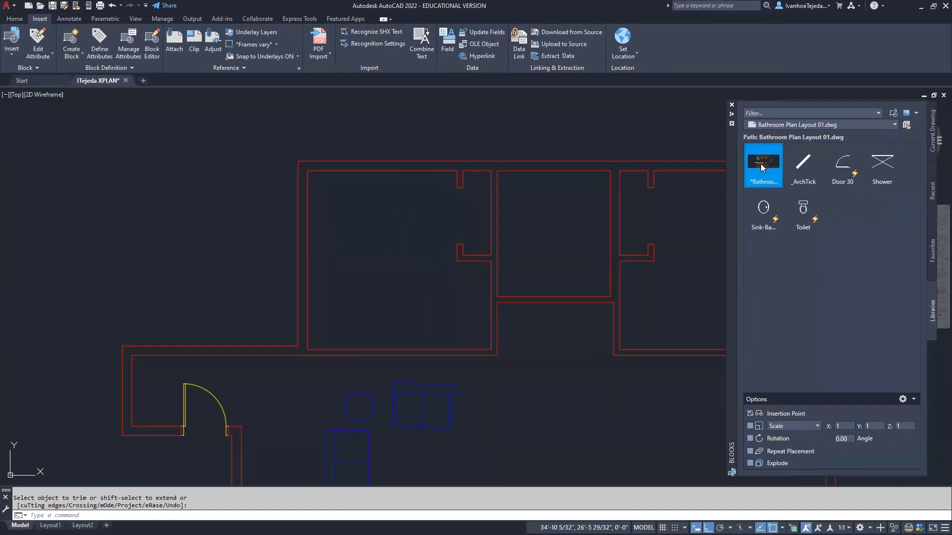
pyautogui.moveTo(761, 167)
pyautogui.mouseDown()
pyautogui.moveTo(724, 229)
pyautogui.moveTo(498, 238)
pyautogui.moveTo(419, 257)
pyautogui.mouseUp()
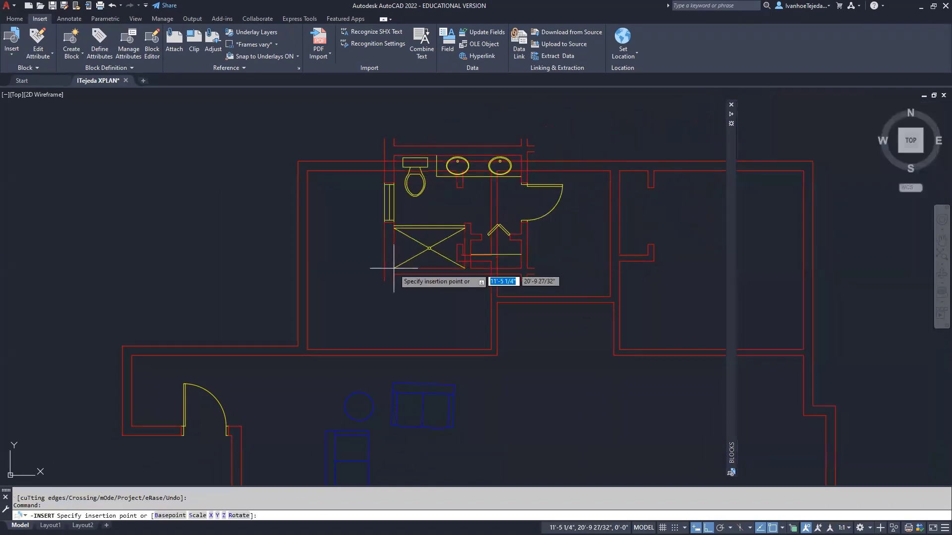
pyautogui.scroll(-2, 419, 256)
pyautogui.moveTo(381, 276); pyautogui.dragTo(436, 351, button='middle')
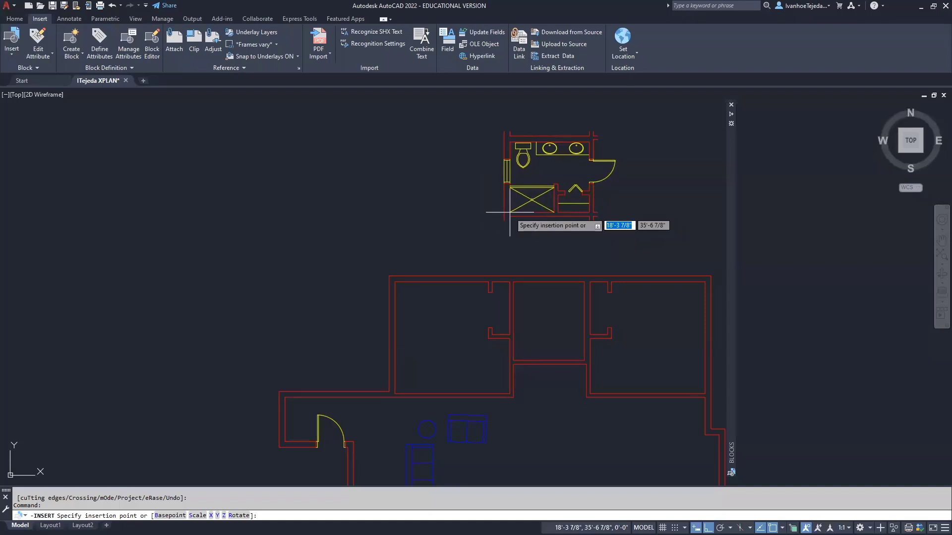
pyautogui.click(510, 212)
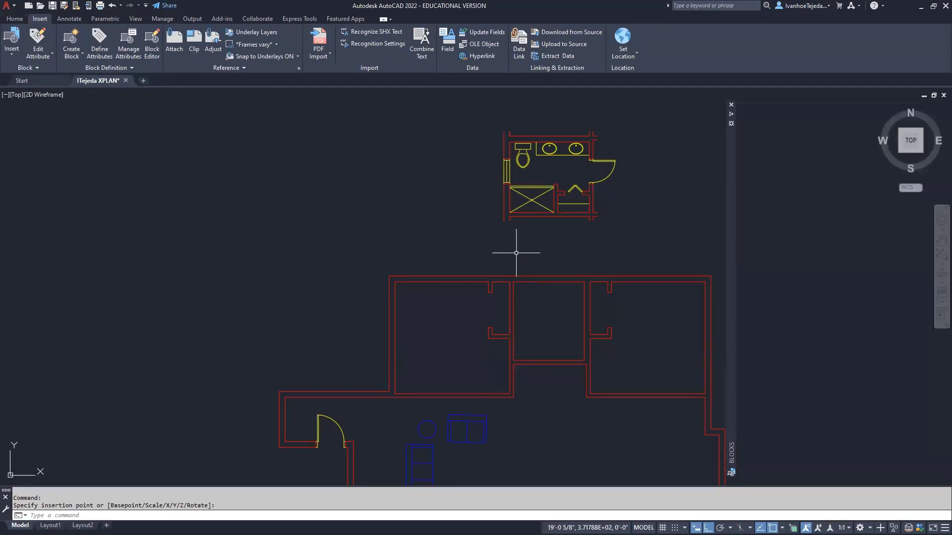
pyautogui.click(14, 19)
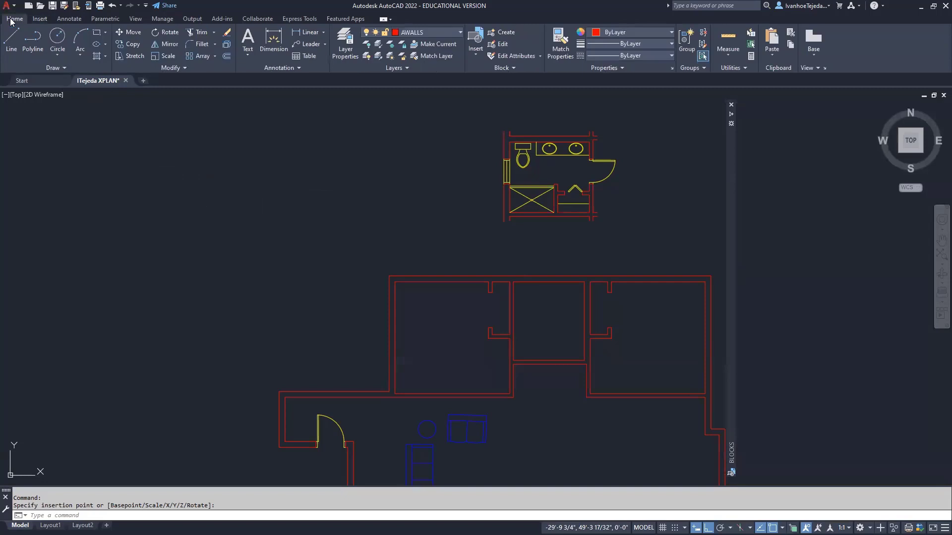
# - Rotate the inserted bathroom block to 270 degrees about a point near its centre, so its door faces the floor plan
pyautogui.click(169, 33)
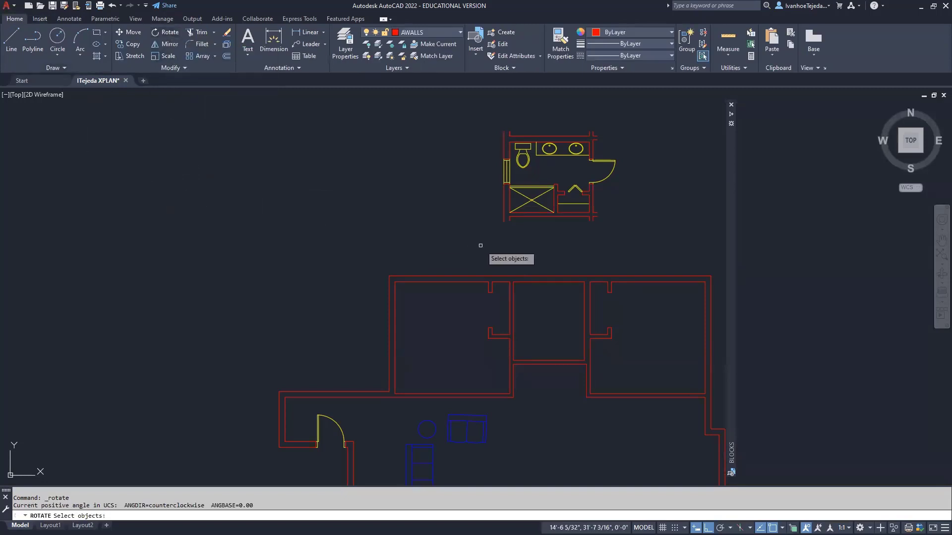
pyautogui.click(536, 186)
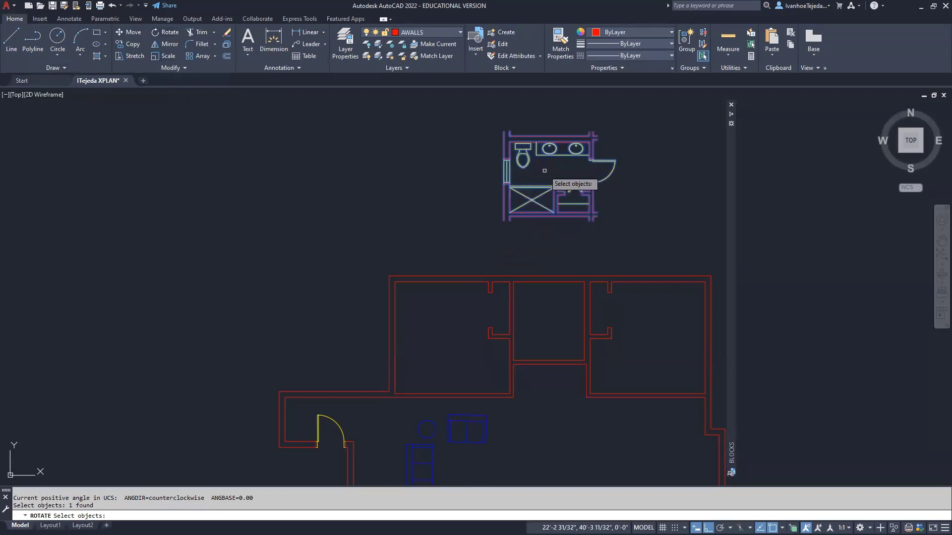
pyautogui.press('Return')
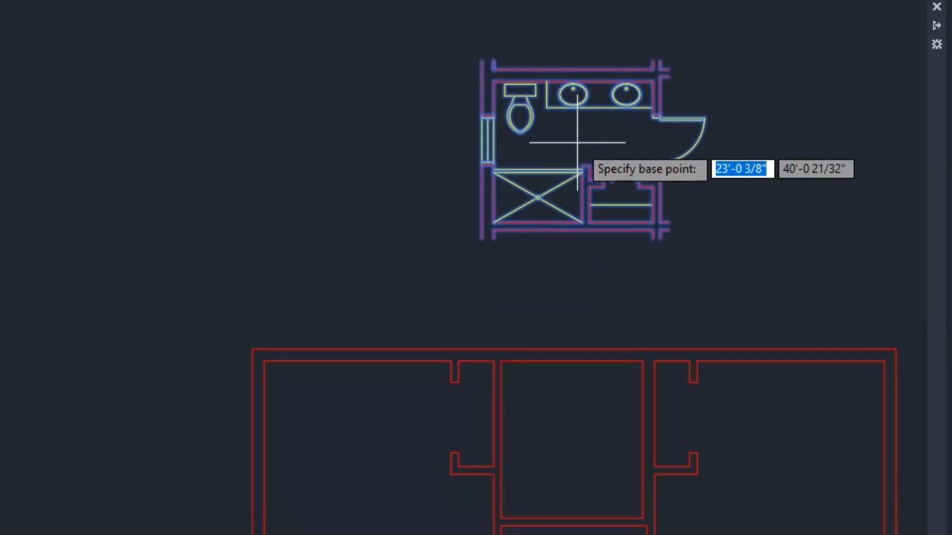
pyautogui.click(577, 143)
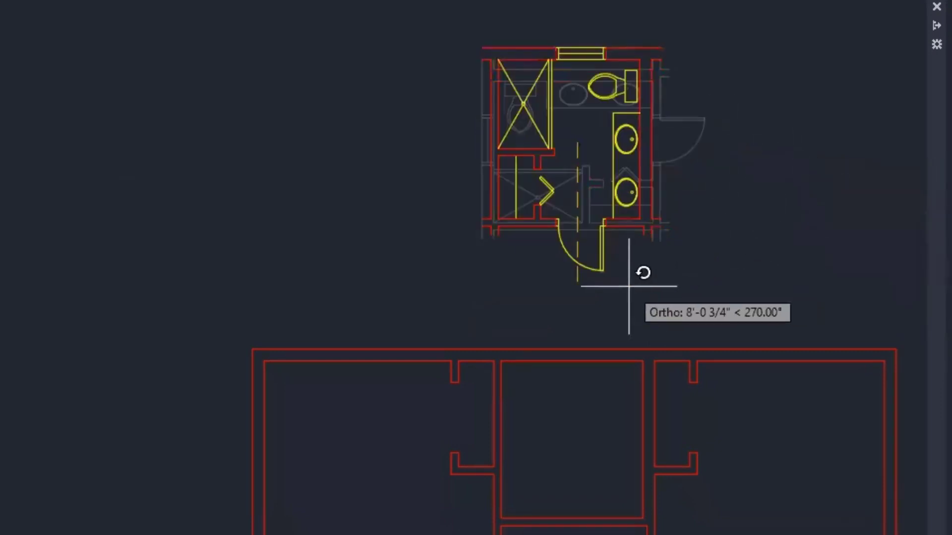
pyautogui.click(570, 306)
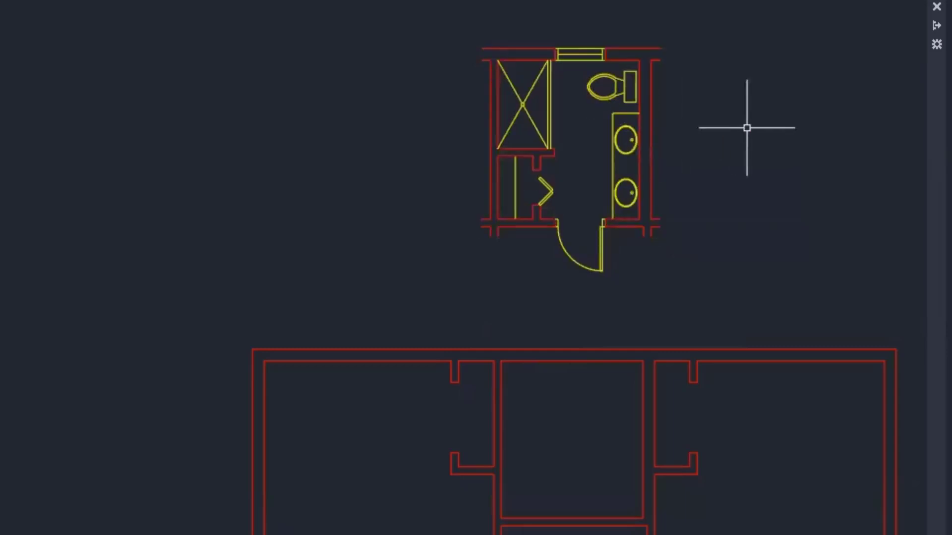
# - Explode the rotated bathroom block into separate objects
pyautogui.write('x')
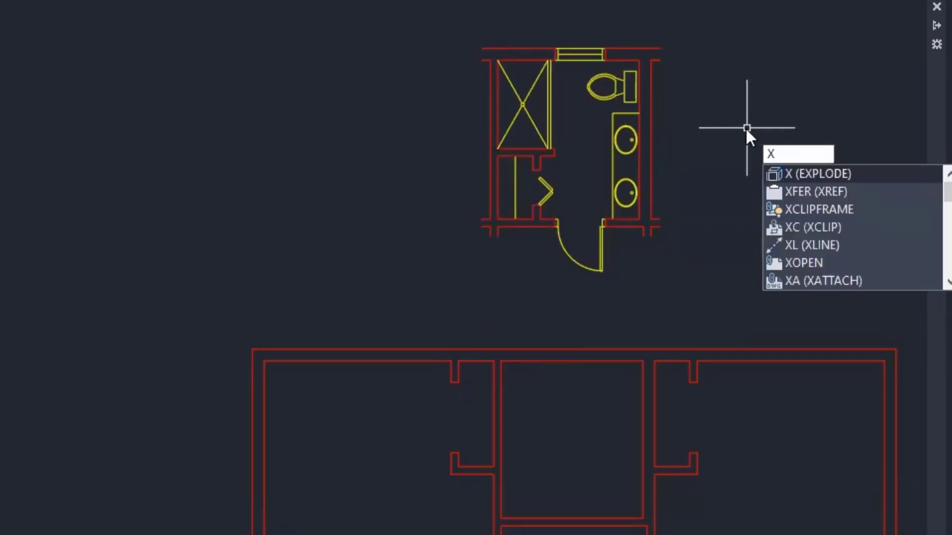
pyautogui.press('Return')
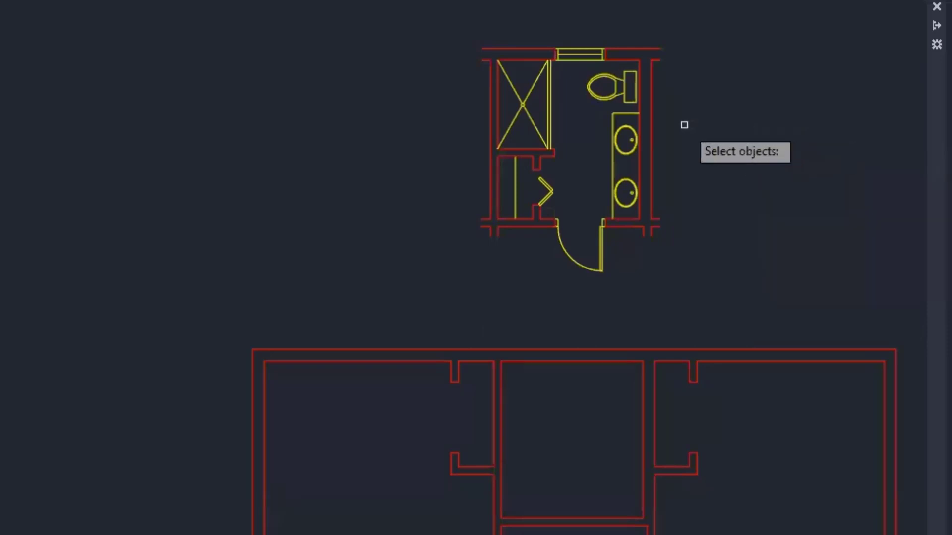
pyautogui.click(650, 120)
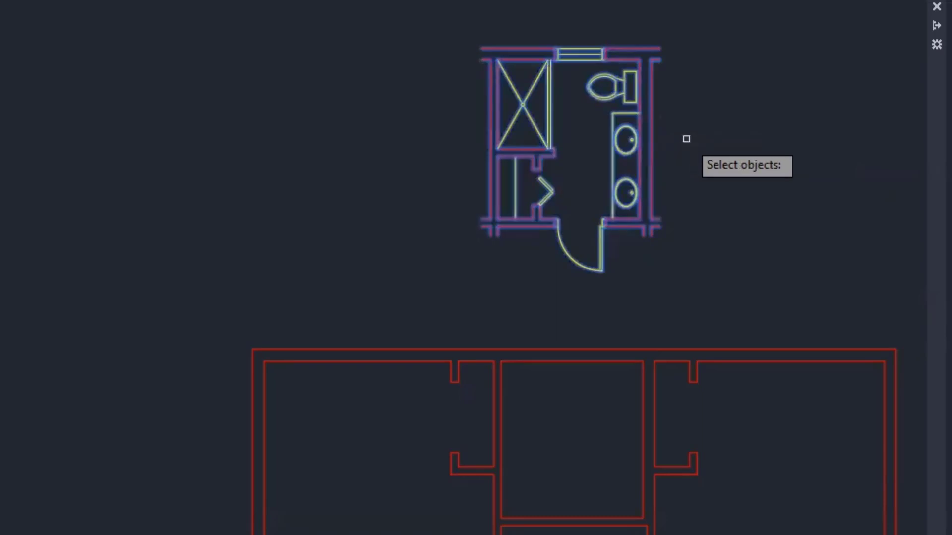
pyautogui.press('Return')
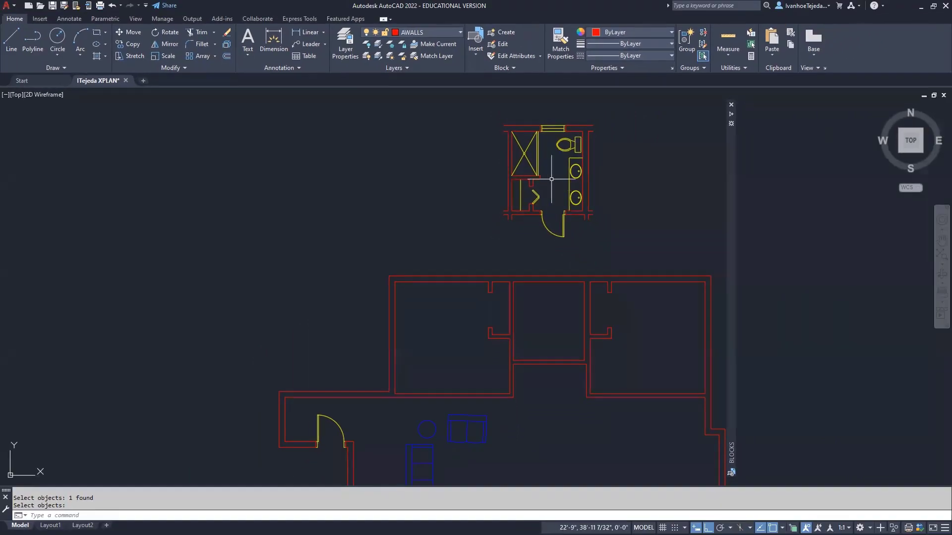
# - Measure the inside width of the bathroom layout and of the floor plan's middle room, between their upper inner corners
pyautogui.scroll(3, 604, 212)
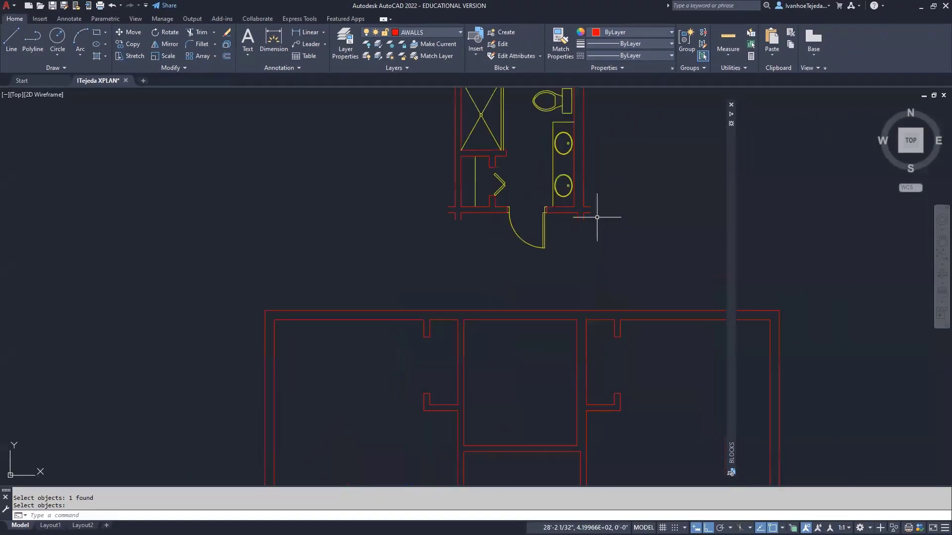
pyautogui.moveTo(620, 191); pyautogui.dragTo(640, 223, button='middle')
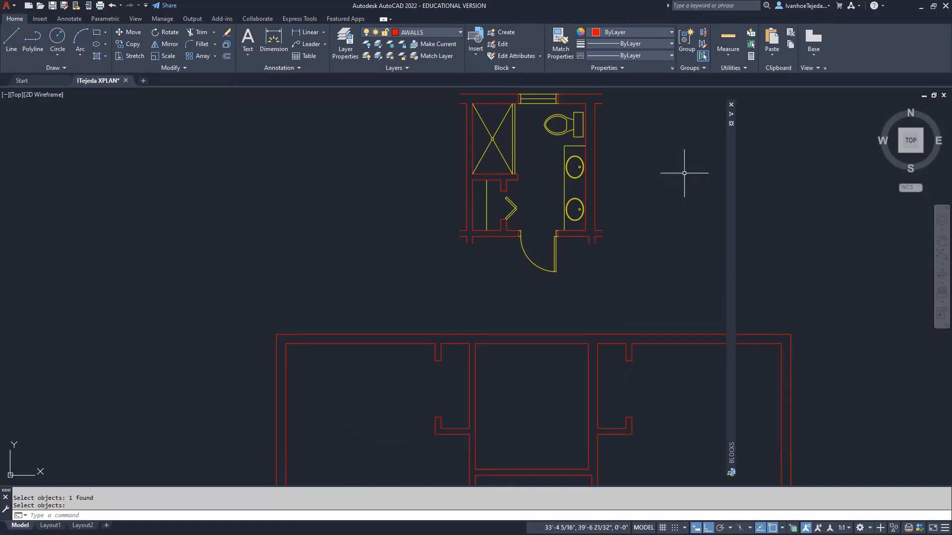
pyautogui.click(730, 56)
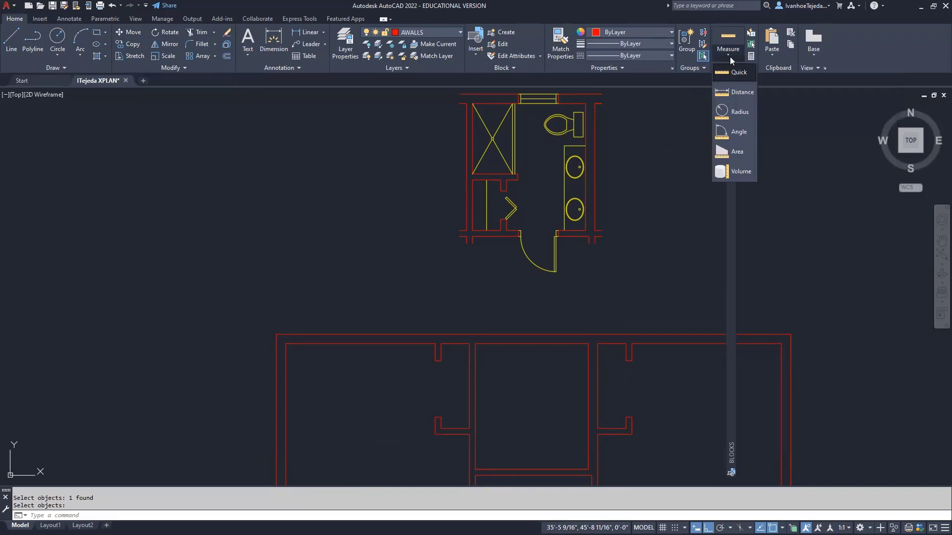
pyautogui.click(726, 92)
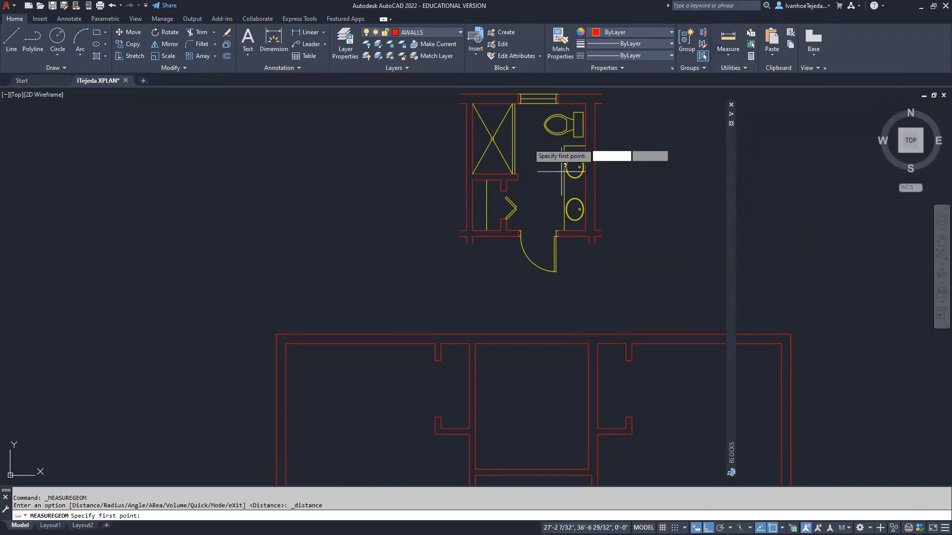
pyautogui.click(473, 104)
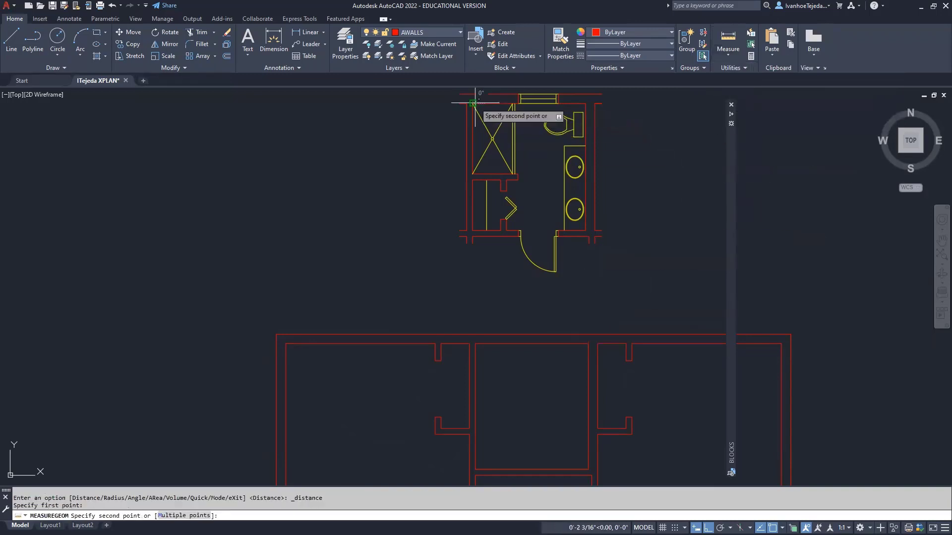
pyautogui.click(585, 104)
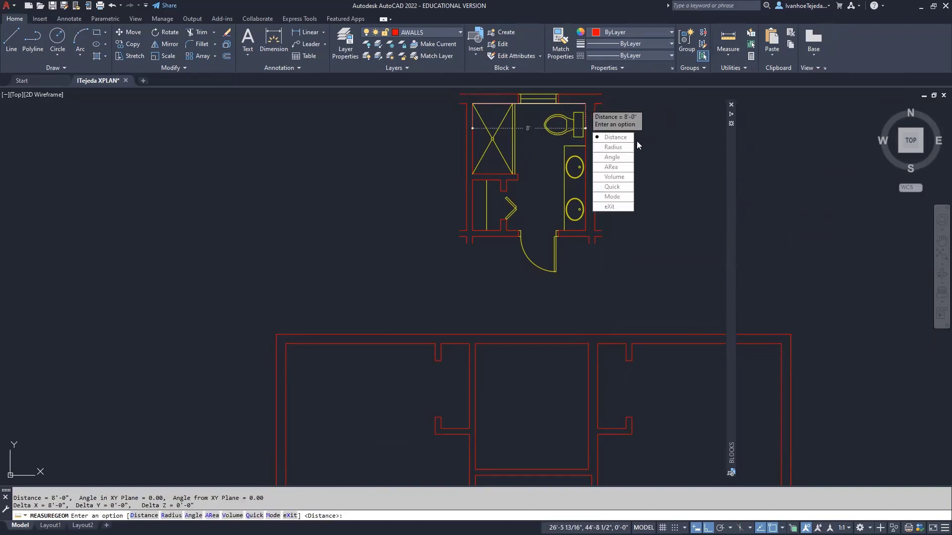
pyautogui.press('Return')
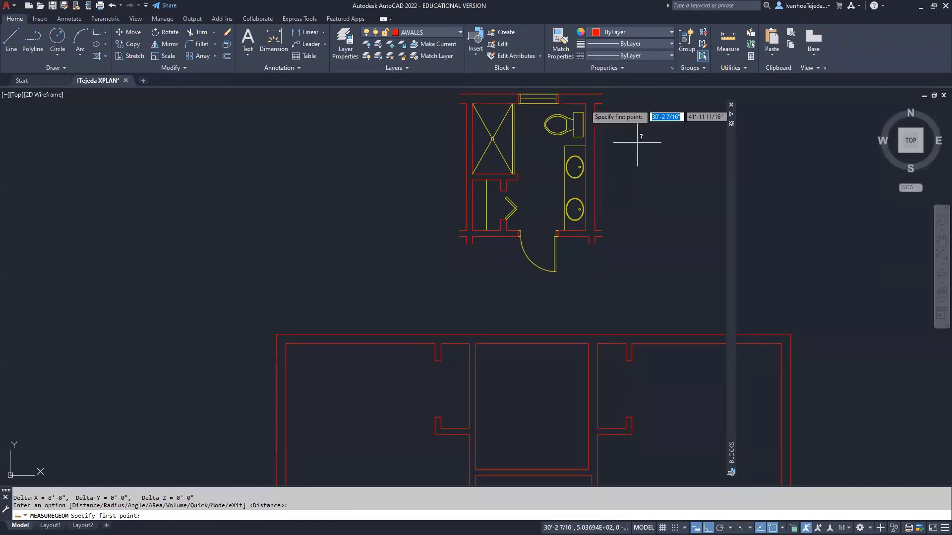
pyautogui.click(476, 343)
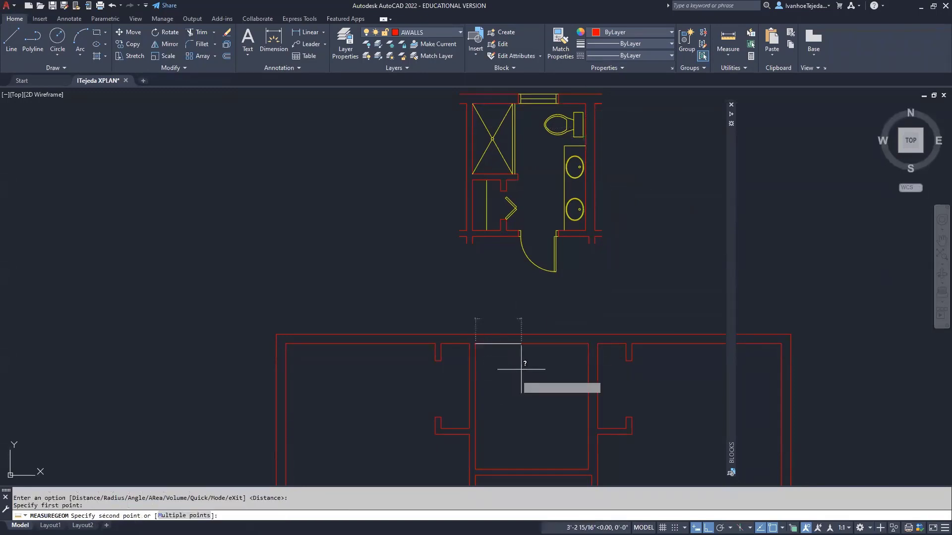
pyautogui.click(588, 343)
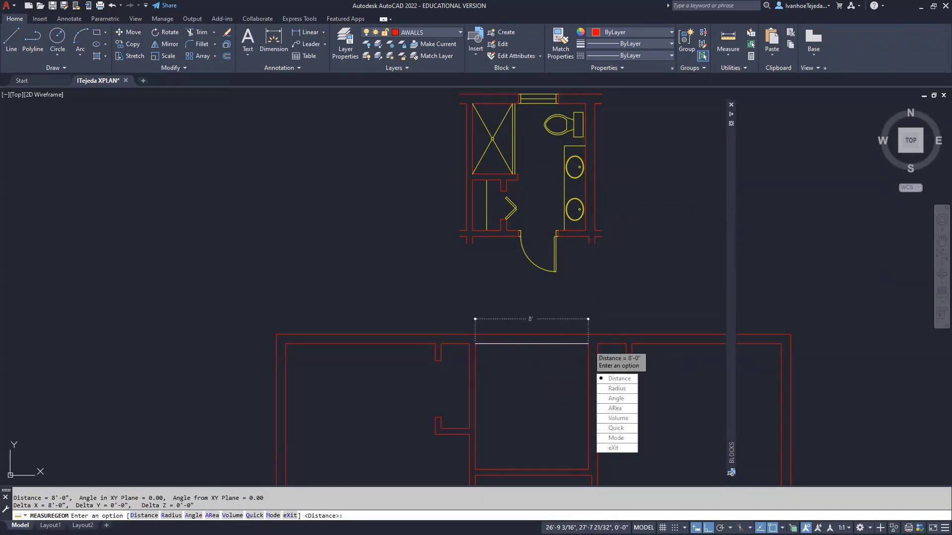
# - Measure the inside depth of the bathroom layout and of the middle room along their right-hand walls, and end the measuring
pyautogui.press('Return')
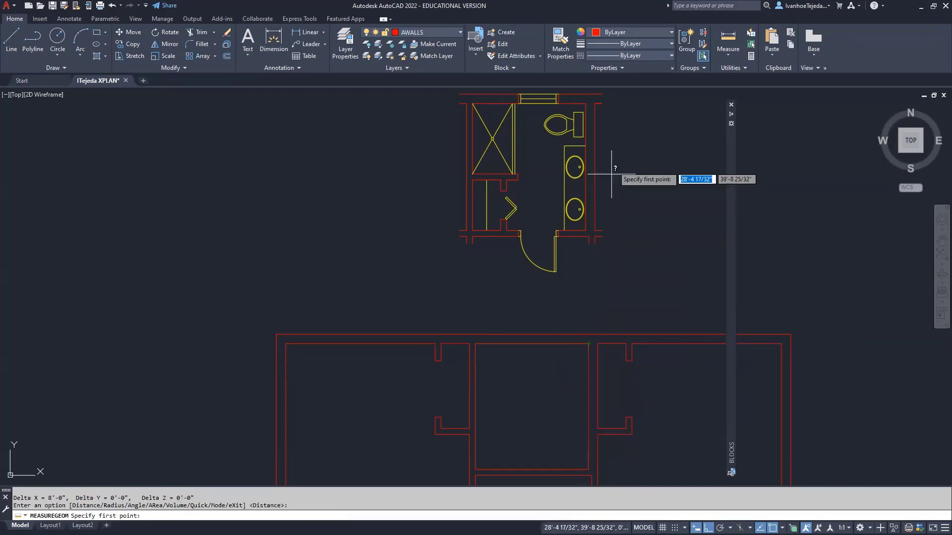
pyautogui.click(585, 103)
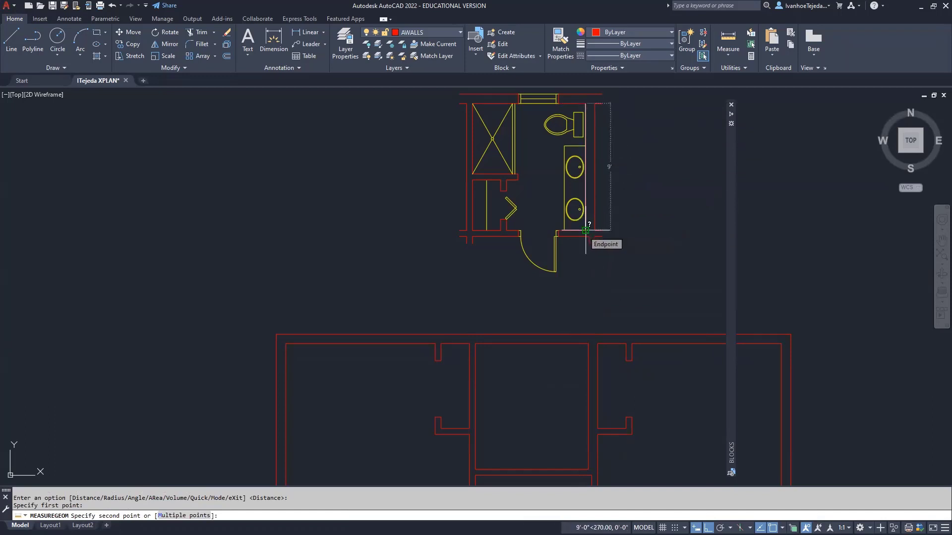
pyautogui.click(585, 231)
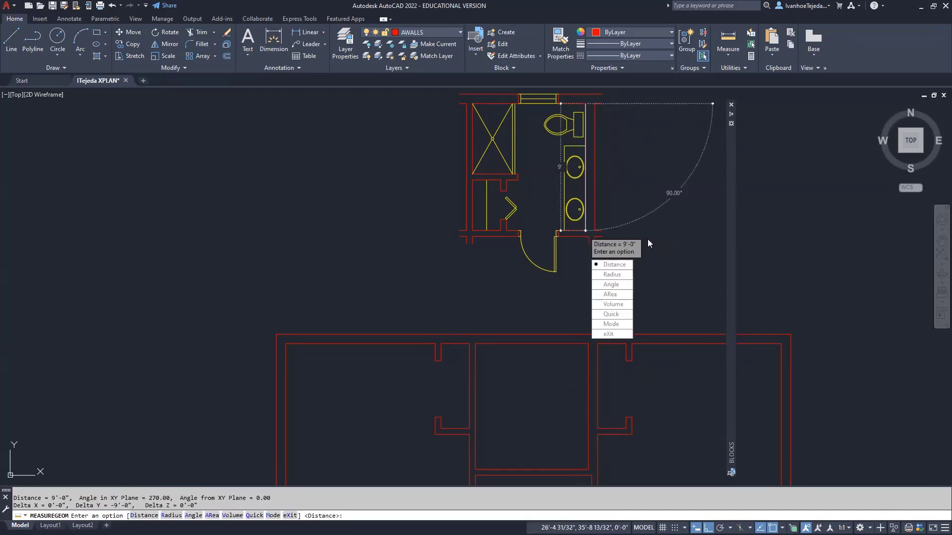
pyautogui.press('Return')
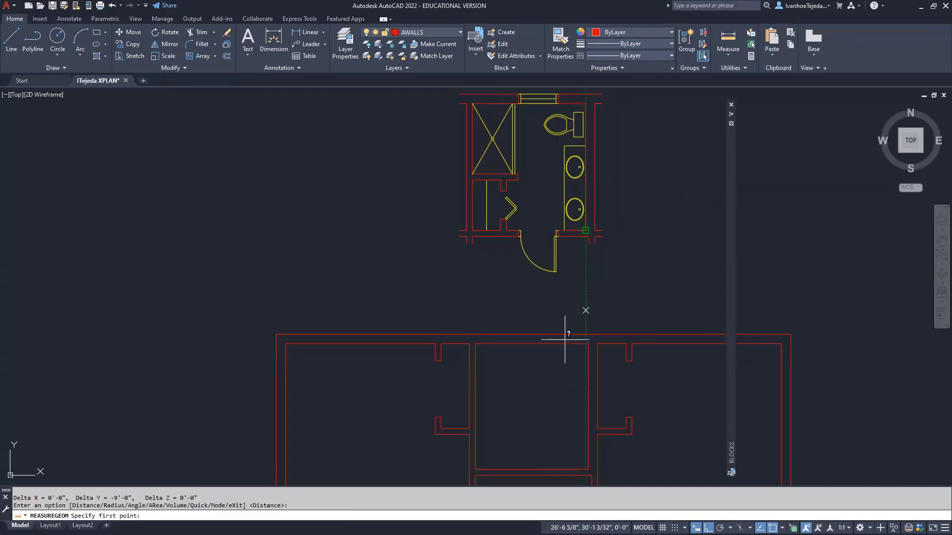
pyautogui.click(588, 344)
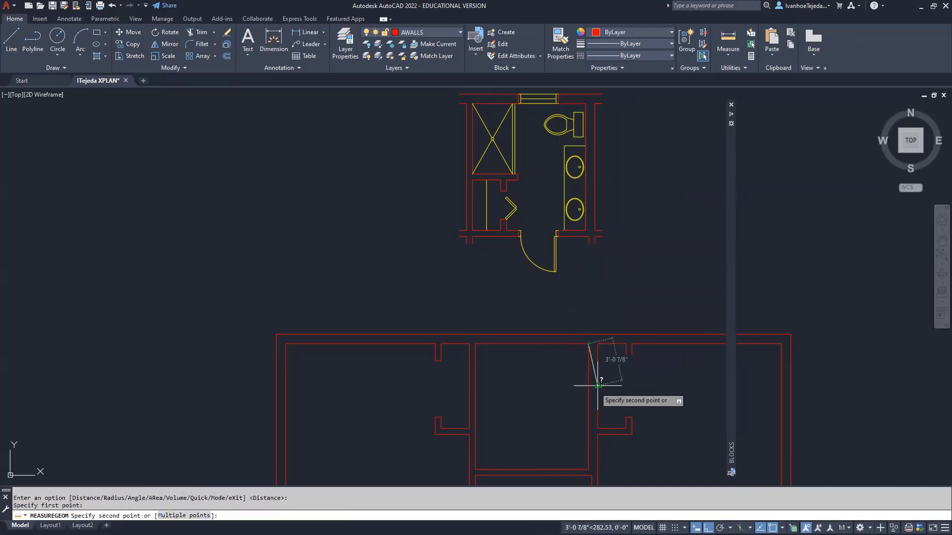
pyautogui.click(589, 469)
pyautogui.press('Return')
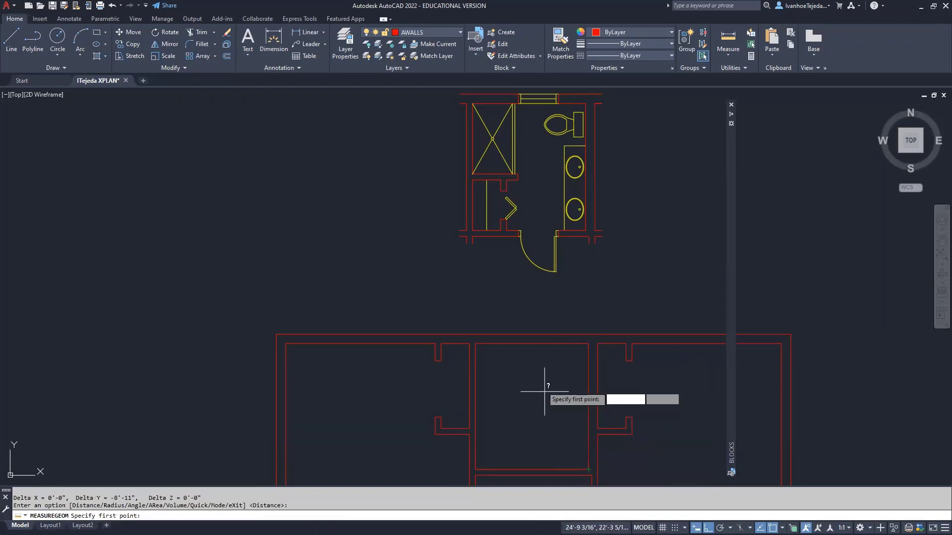
pyautogui.moveTo(542, 359); pyautogui.dragTo(549, 291, button='middle')
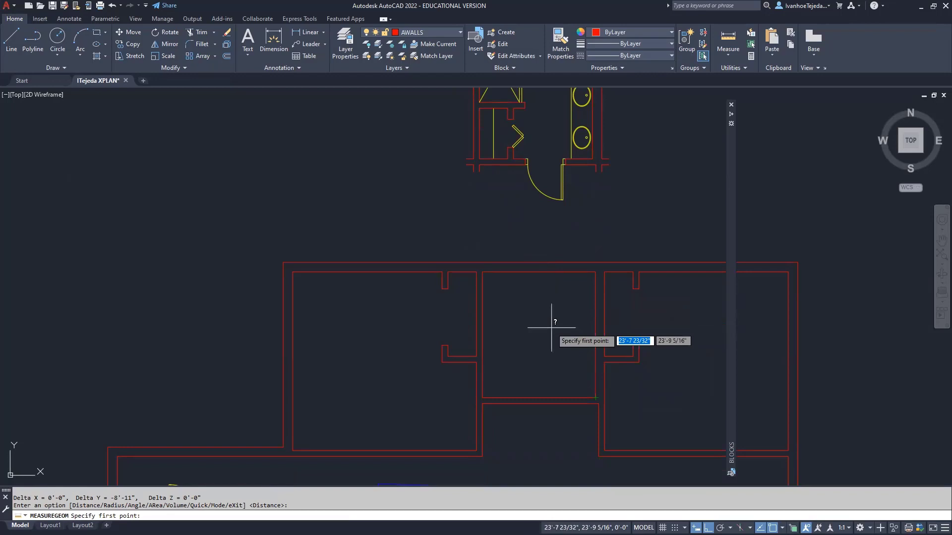
pyautogui.press('Escape')
pyautogui.press('Escape')
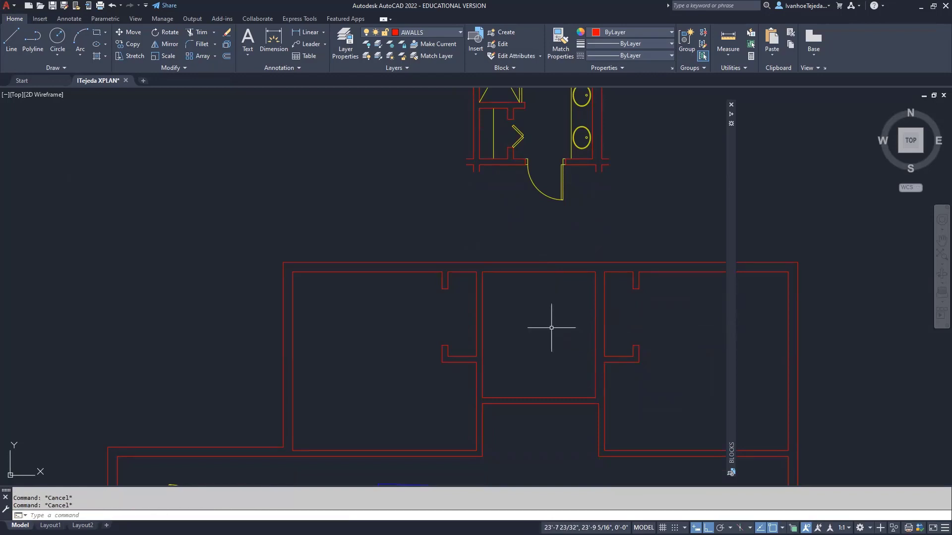
# - Delete the two horizontal wall lines closing the lower end of the middle room
pyautogui.click(564, 379)
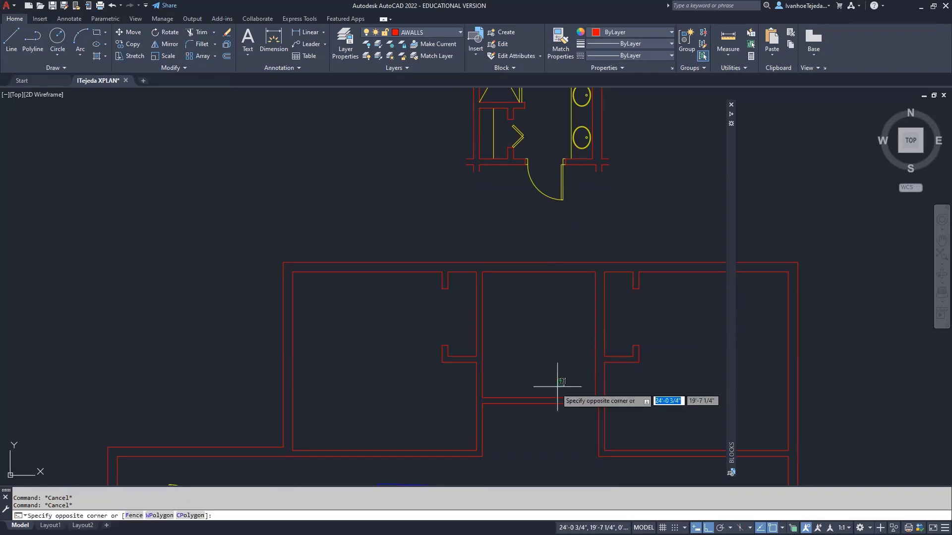
pyautogui.click(531, 418)
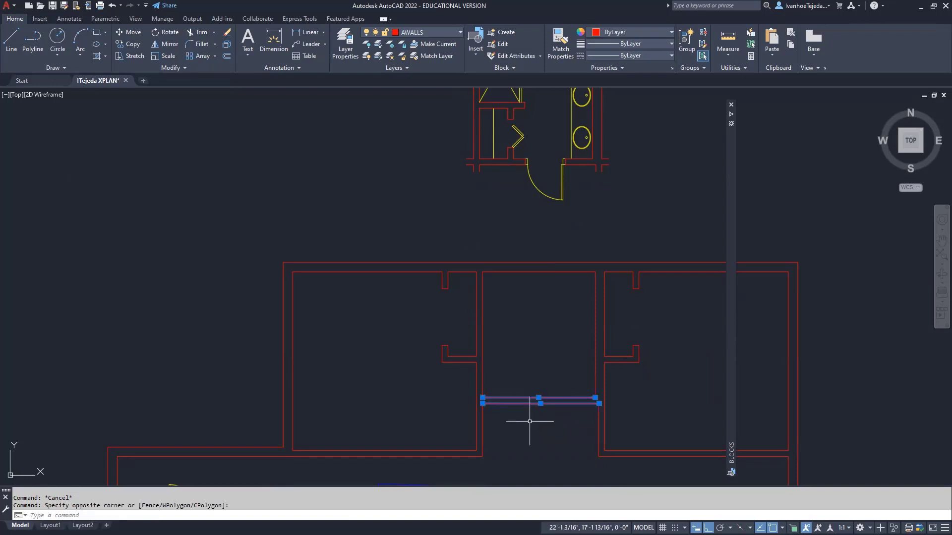
pyautogui.press('Delete')
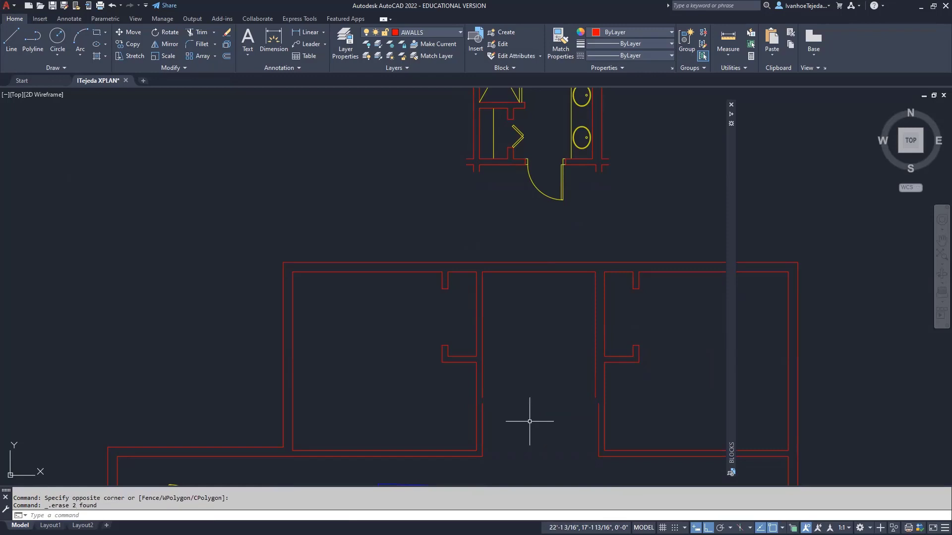
# - Copy the window with its jambs from the bathroom layout into the middle room's upper wall, aligning the two rooms' inner upper-right corners
pyautogui.moveTo(531, 251); pyautogui.dragTo(525, 340, button='middle')
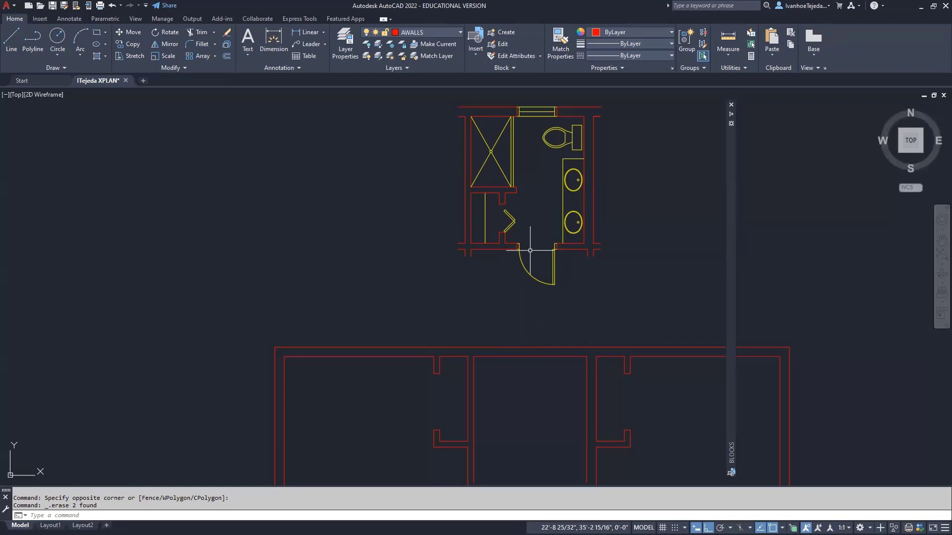
pyautogui.scroll(2, 543, 106)
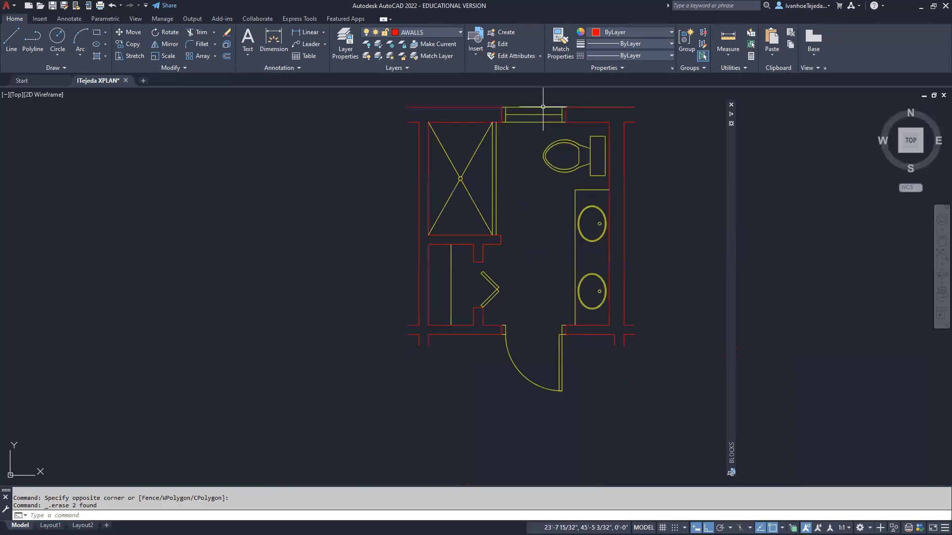
pyautogui.scroll(3, 543, 106)
pyautogui.moveTo(537, 127)
pyautogui.mouseDown(button='middle')
pyautogui.moveTo(533, 152)
pyautogui.moveTo(470, 162)
pyautogui.mouseUp(button='middle')
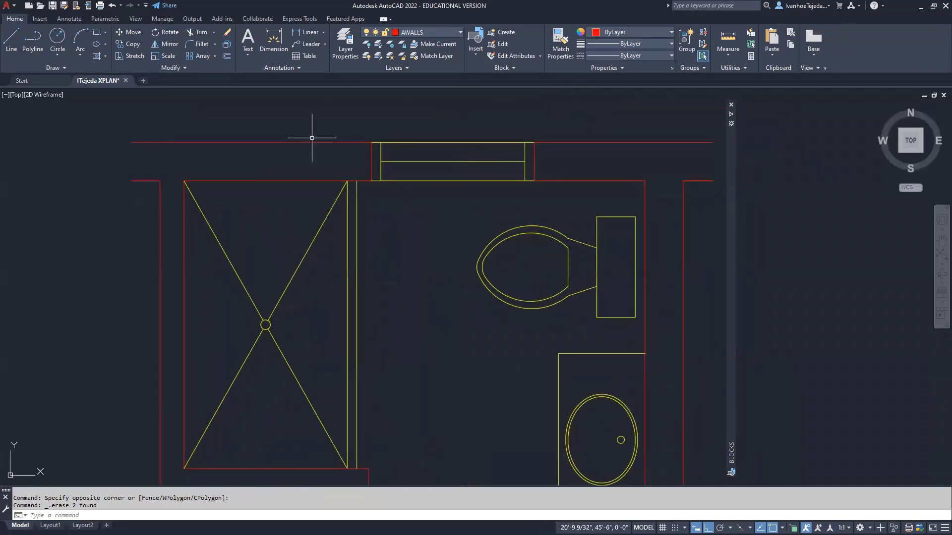
pyautogui.click(130, 44)
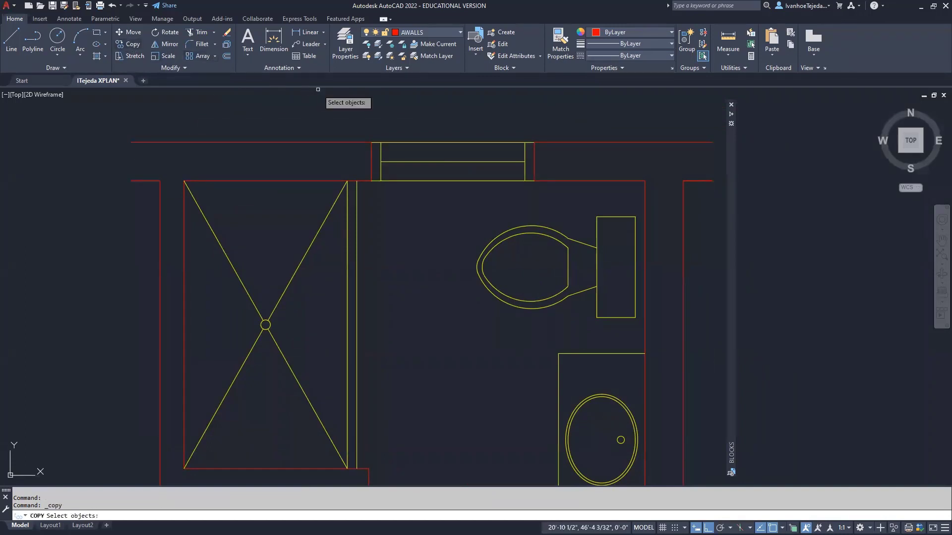
pyautogui.click(364, 135)
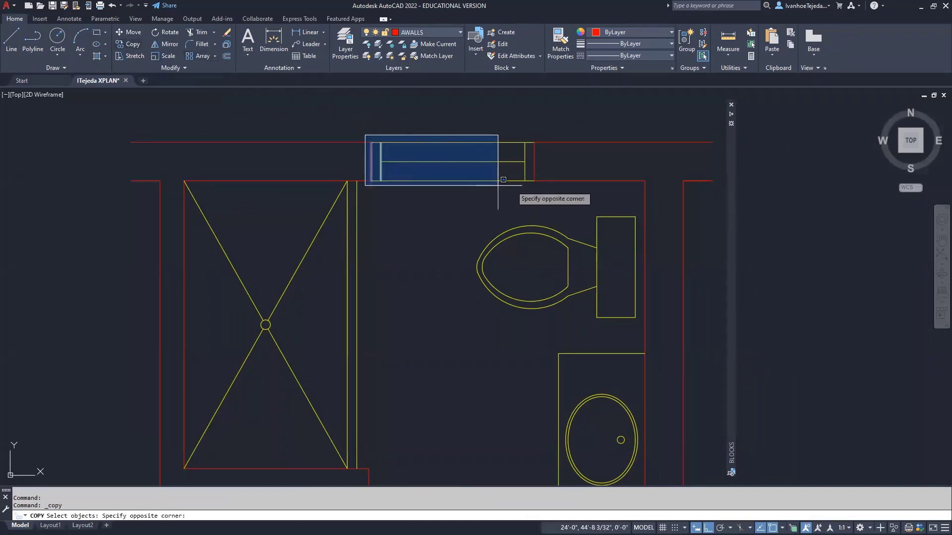
pyautogui.click(543, 188)
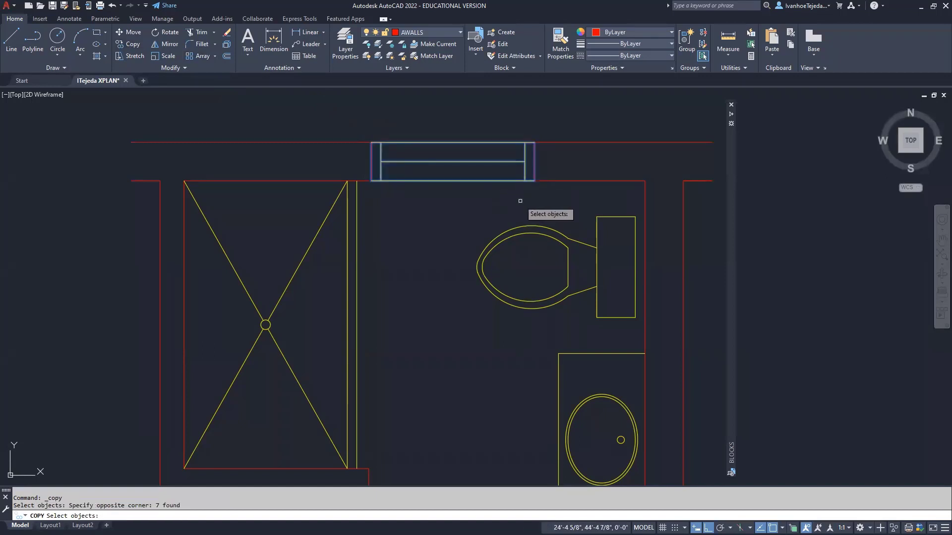
pyautogui.press('Return')
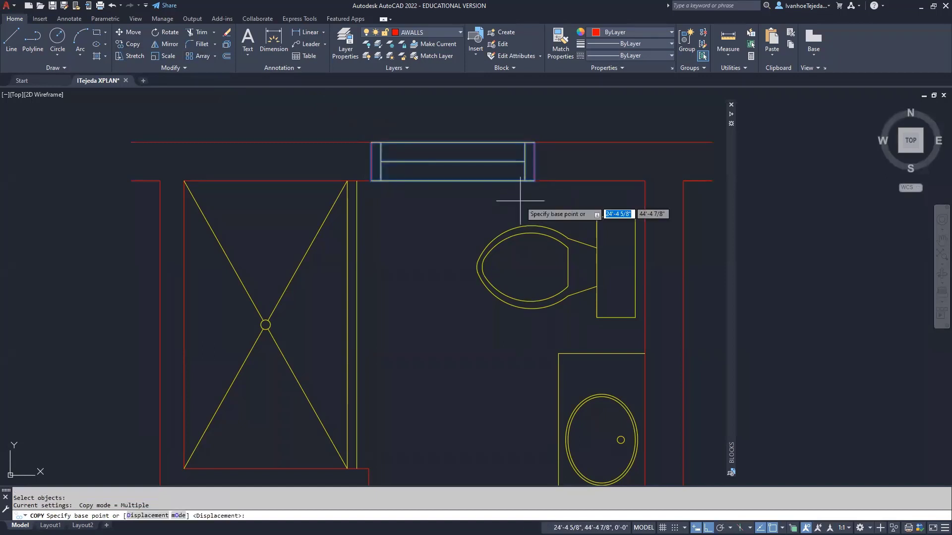
pyautogui.click(644, 181)
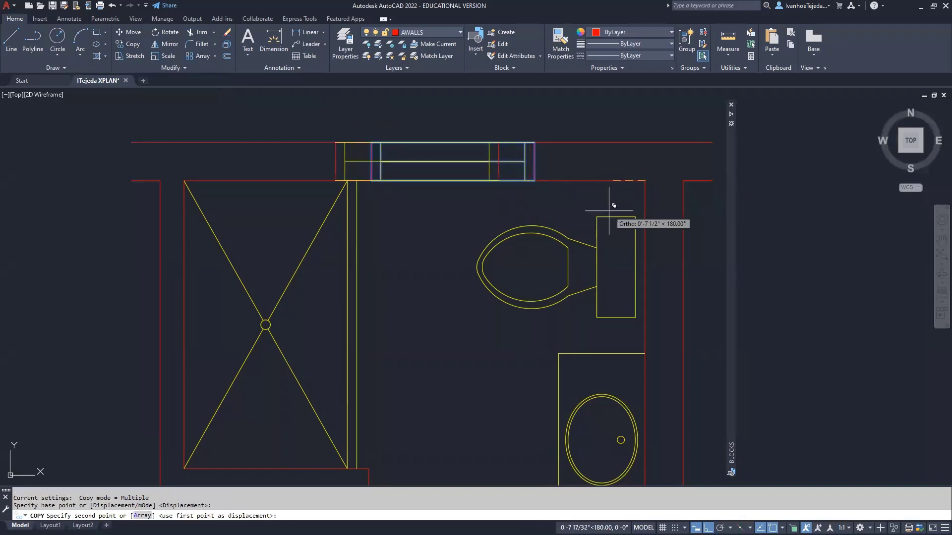
pyautogui.scroll(-8, 613, 206)
pyautogui.moveTo(600, 350); pyautogui.dragTo(573, 219, button='middle')
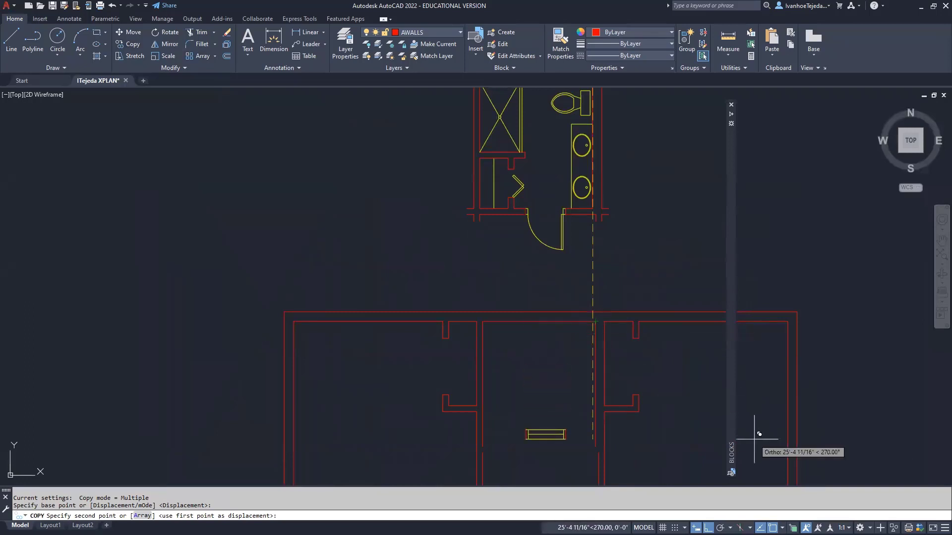
pyautogui.press('F8')
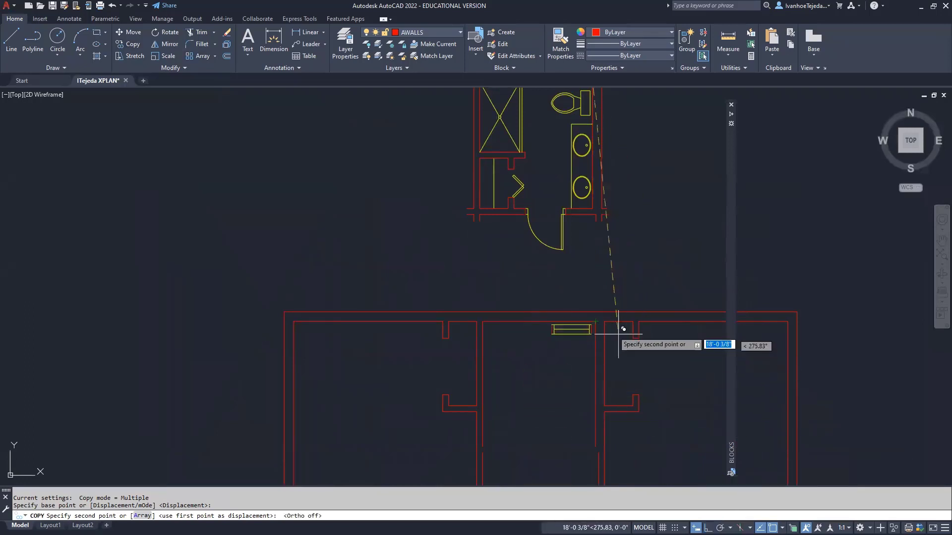
pyautogui.click(595, 322)
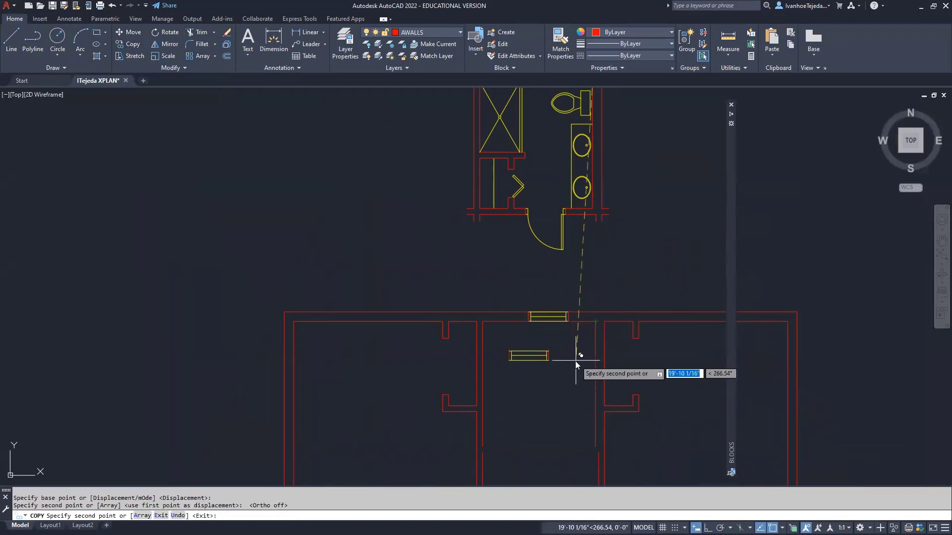
pyautogui.rightClick(576, 360)
pyautogui.click(585, 366)
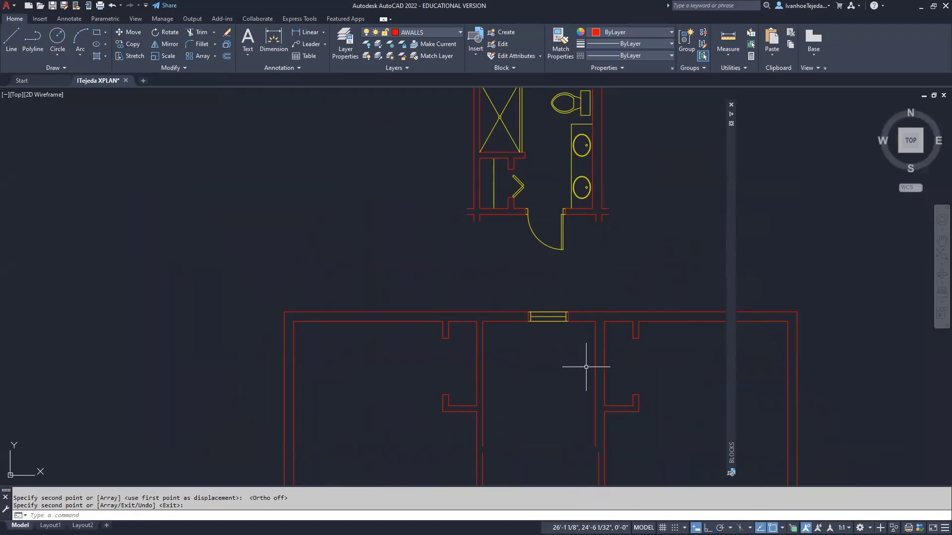
# - Turn off the APLAN layer by picking the copied window's middle line, and end the layer command
pyautogui.scroll(2, 559, 346)
pyautogui.scroll(4, 545, 317)
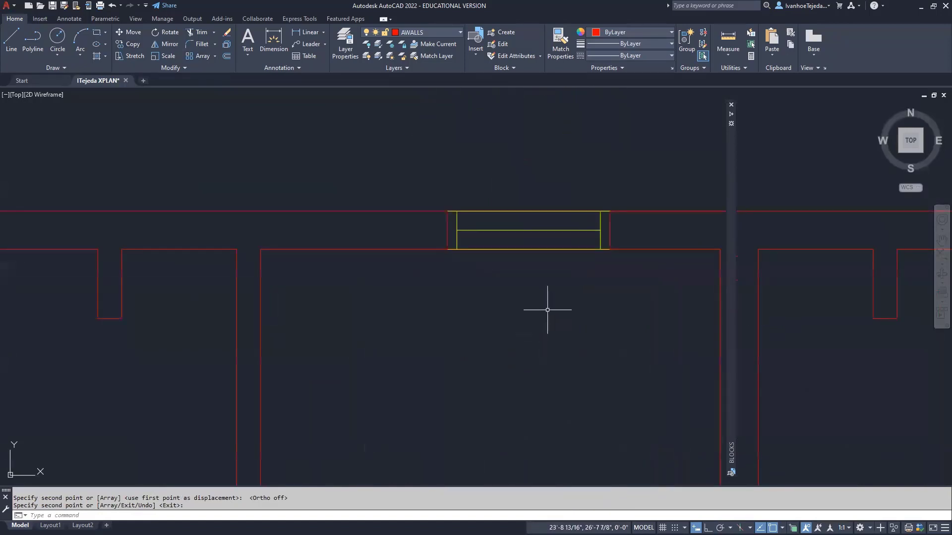
pyautogui.moveTo(548, 310); pyautogui.dragTo(472, 354, button='middle')
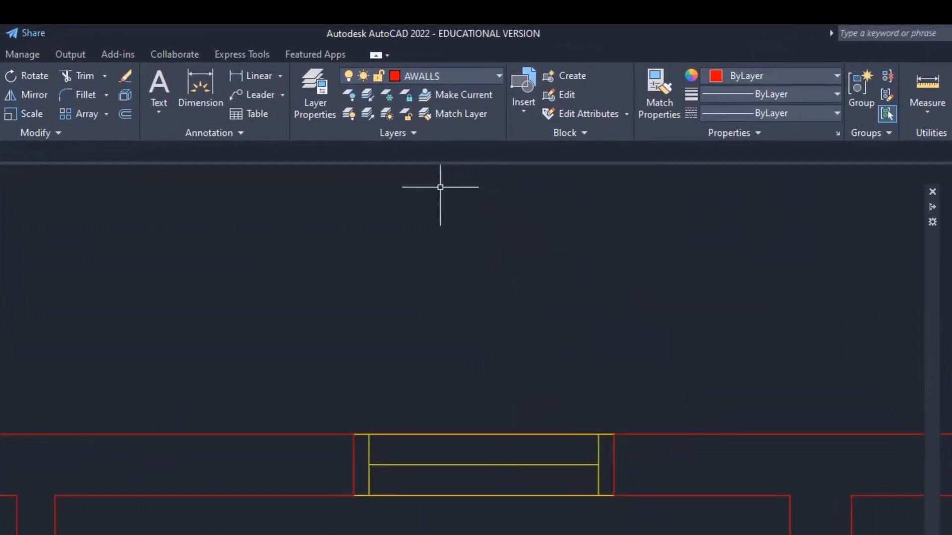
pyautogui.click(349, 97)
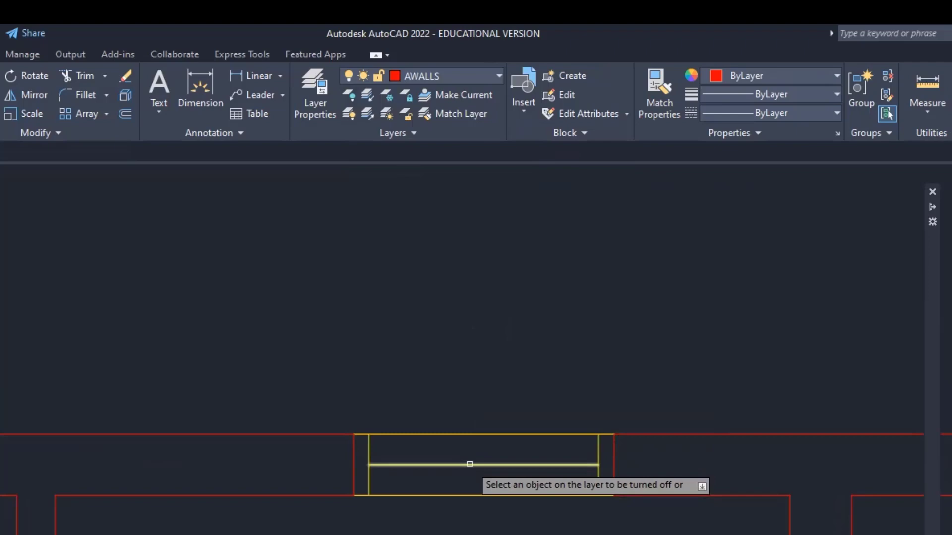
pyautogui.click(470, 464)
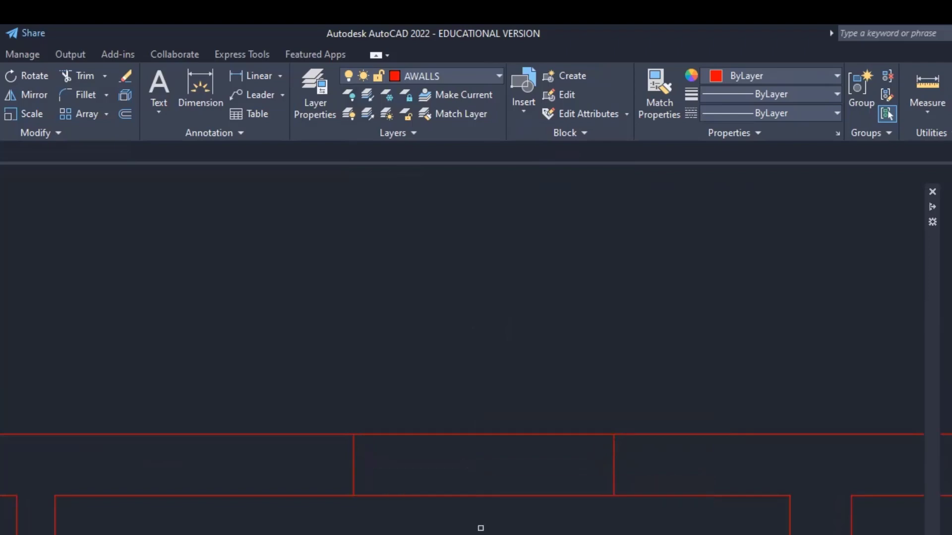
pyautogui.press('Return')
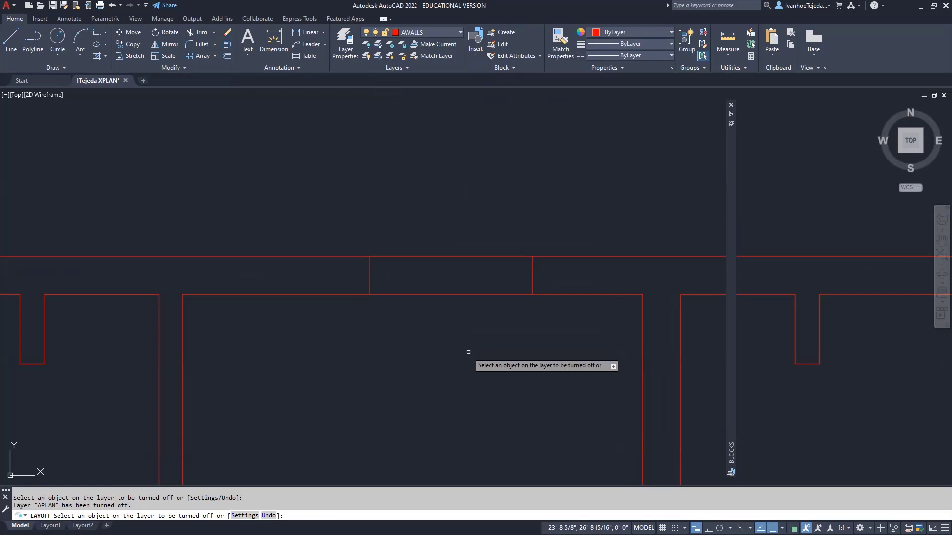
pyautogui.press('Return')
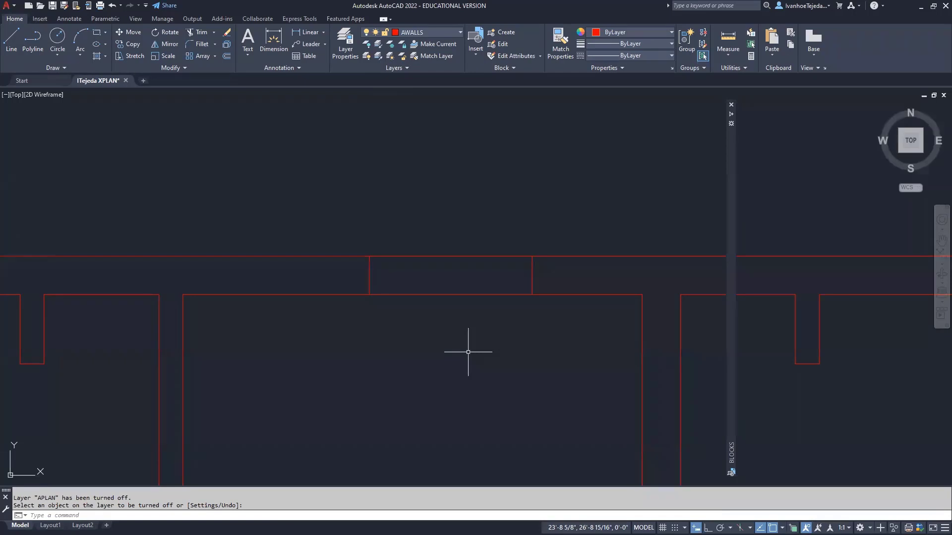
# - Trim both wall lines out of the window opening between the jambs, and restore the previous layer state
pyautogui.write('TR')
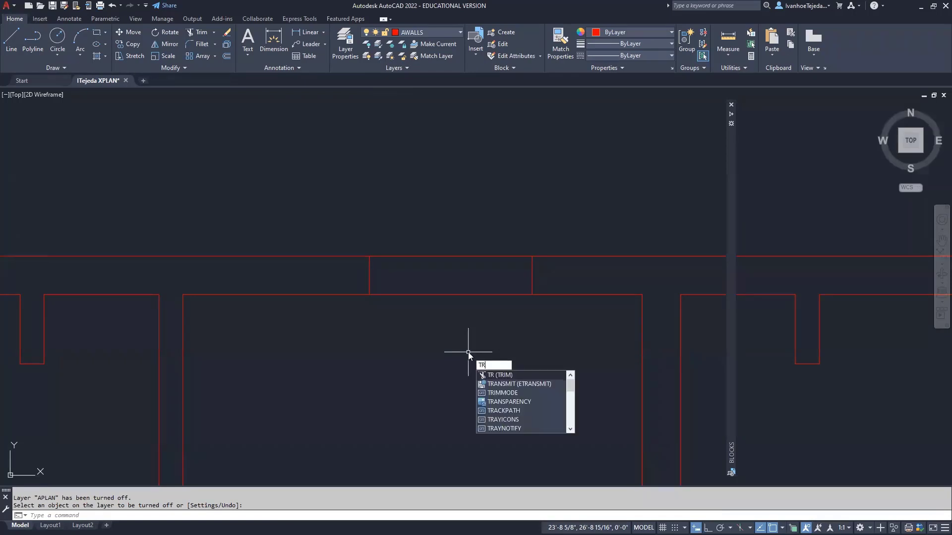
pyautogui.press('Return')
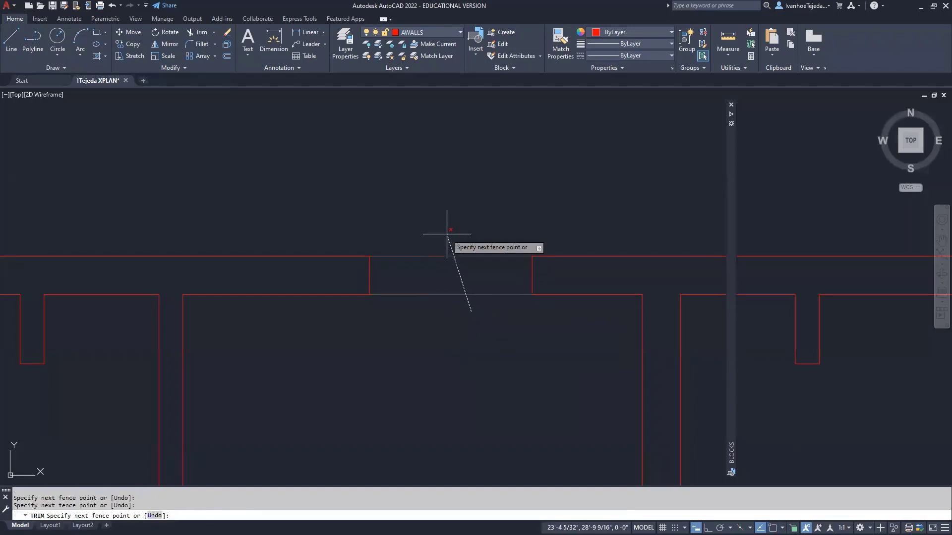
pyautogui.press('Return')
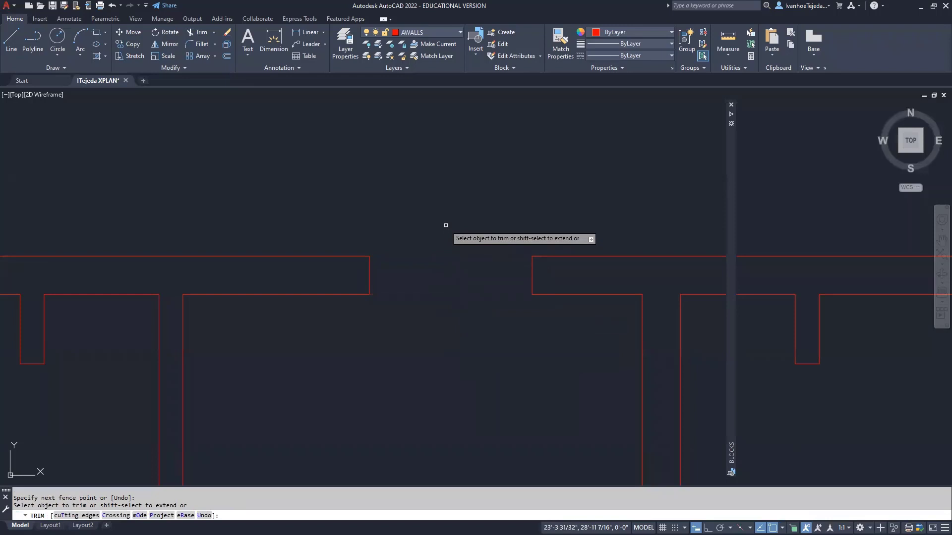
pyautogui.press('Escape')
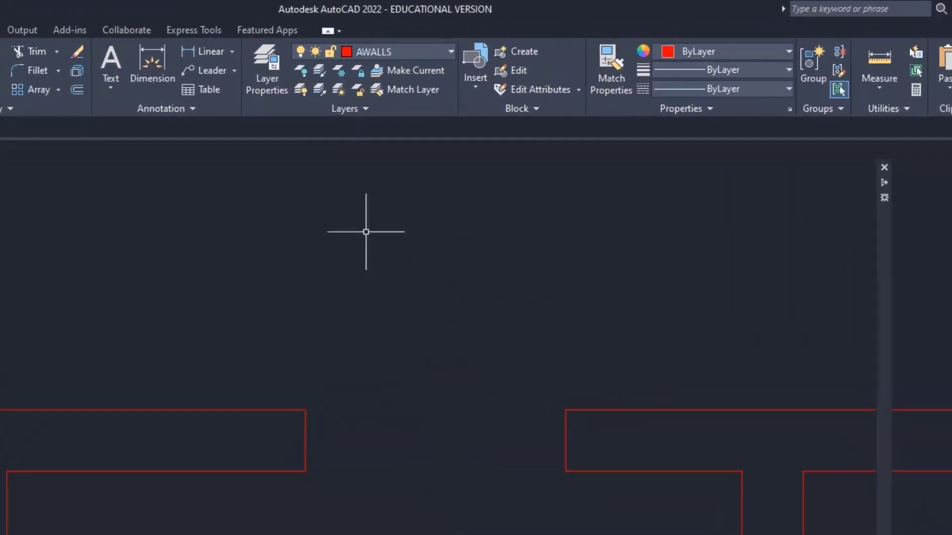
pyautogui.click(366, 109)
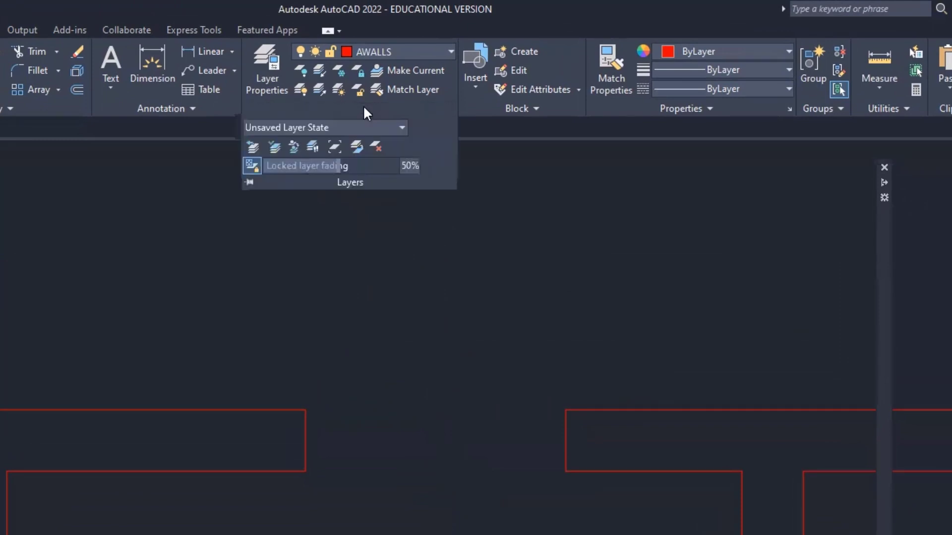
pyautogui.click(252, 149)
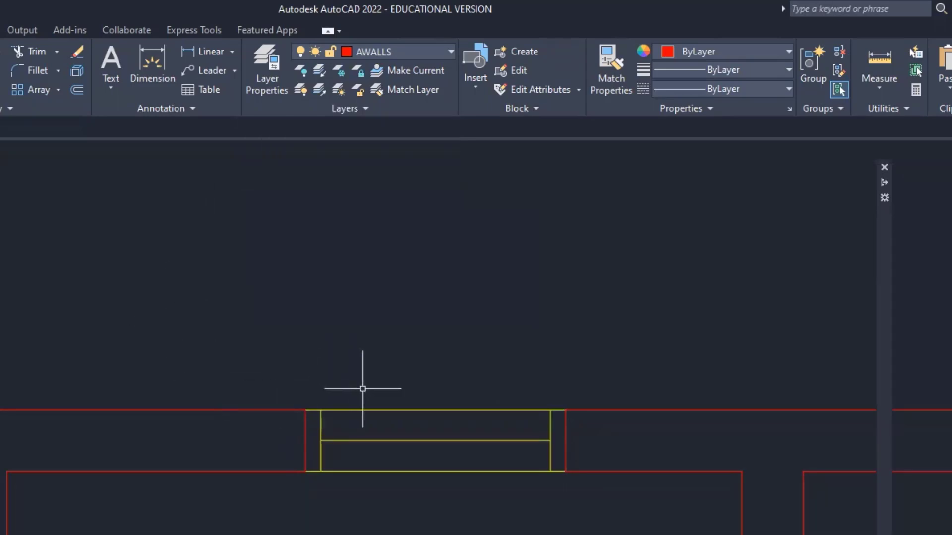
# - Move the entire bathroom layout about 2'-7" down, closer to the floor plan's upper wall
pyautogui.scroll(-2, 424, 378)
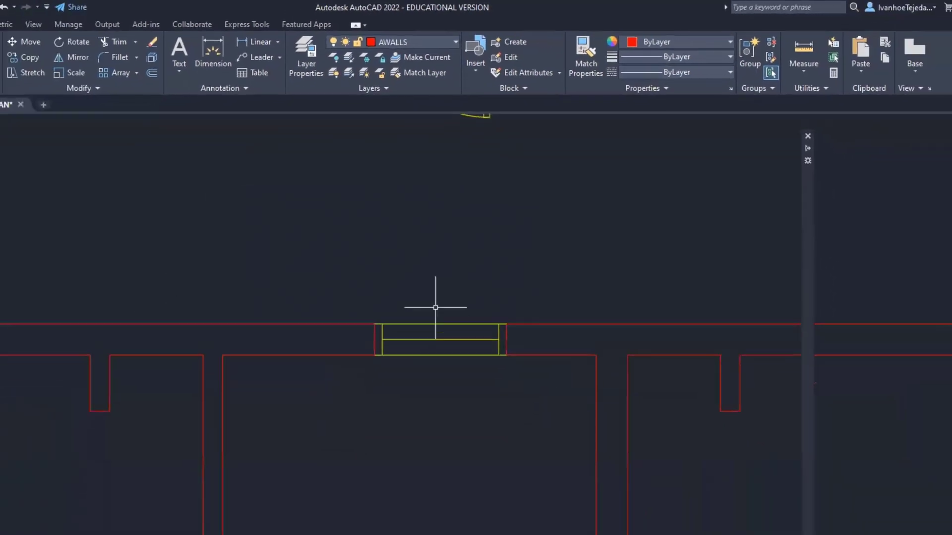
pyautogui.scroll(-3, 435, 307)
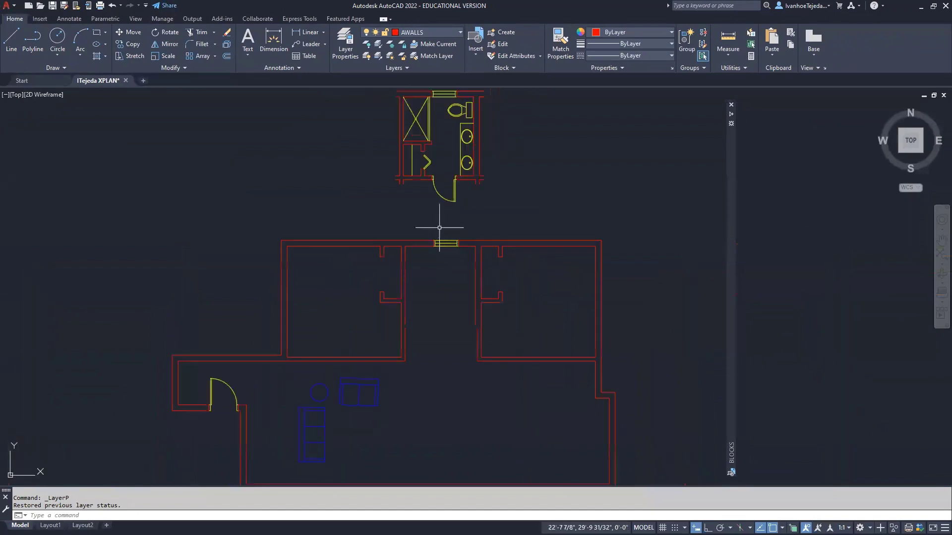
pyautogui.scroll(1, 435, 308)
pyautogui.moveTo(436, 224); pyautogui.dragTo(479, 361, button='middle')
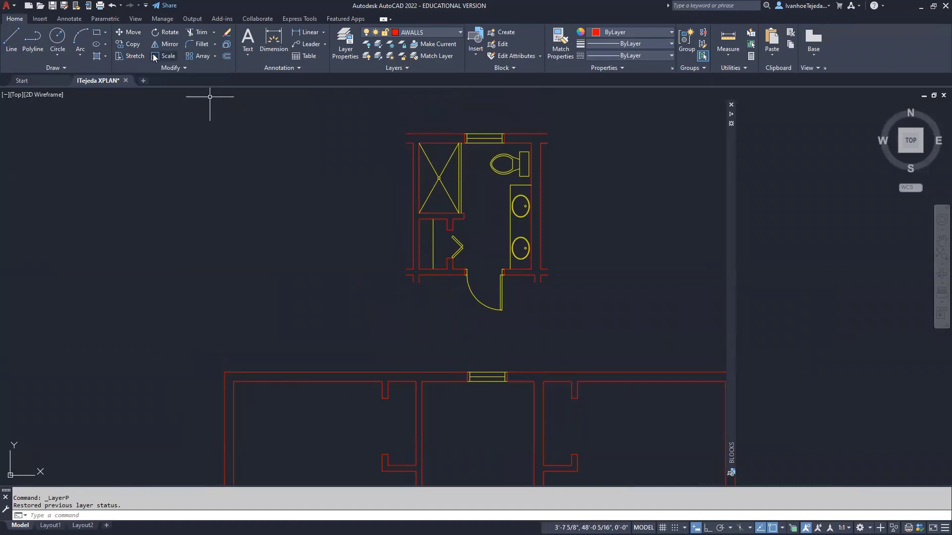
pyautogui.click(130, 32)
pyautogui.click(381, 113)
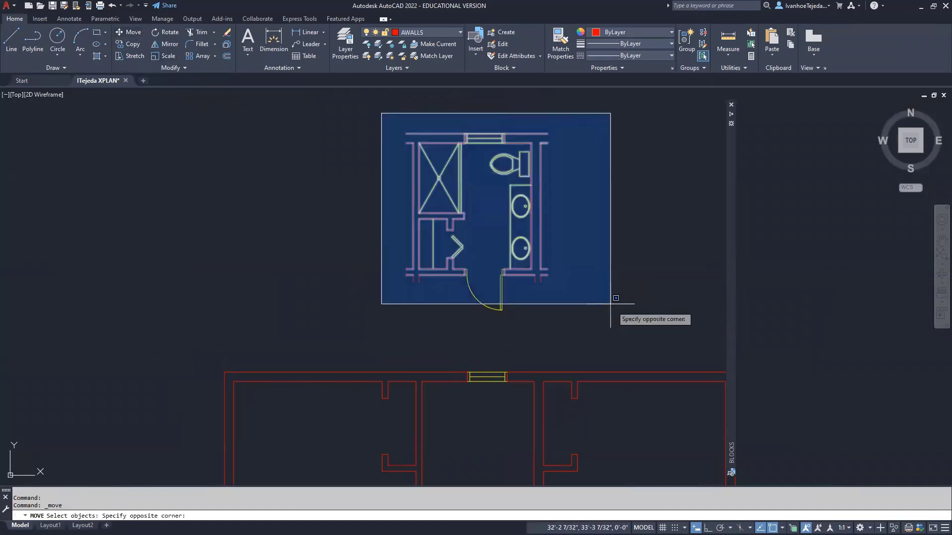
pyautogui.click(624, 333)
pyautogui.press('Return')
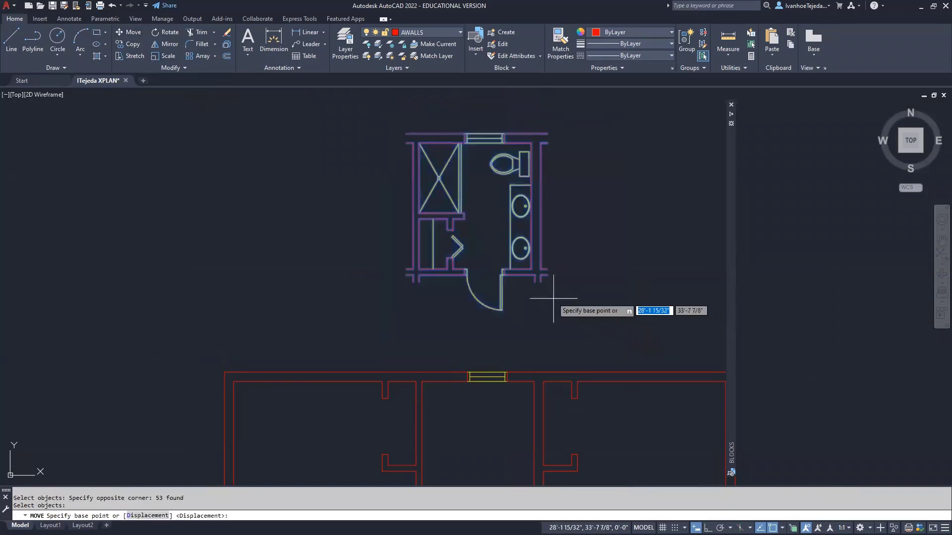
pyautogui.click(516, 318)
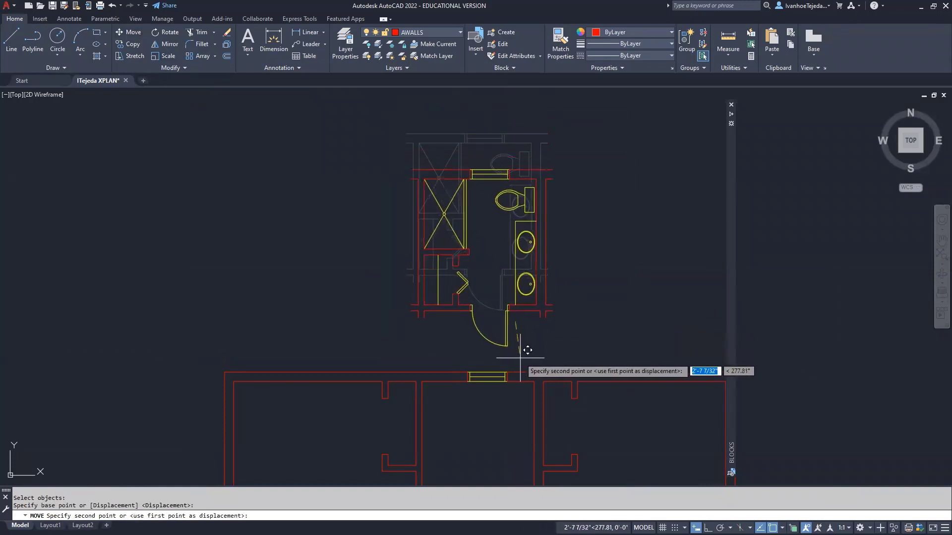
pyautogui.click(520, 357)
# - Copy the layout's fixtures, closet walls, lower wall and doors into the middle room, aligning the rooms' inner upper-right corners, and end the copy
pyautogui.moveTo(587, 302)
pyautogui.mouseDown(button='middle')
pyautogui.moveTo(605, 225)
pyautogui.moveTo(605, 252)
pyautogui.mouseUp(button='middle')
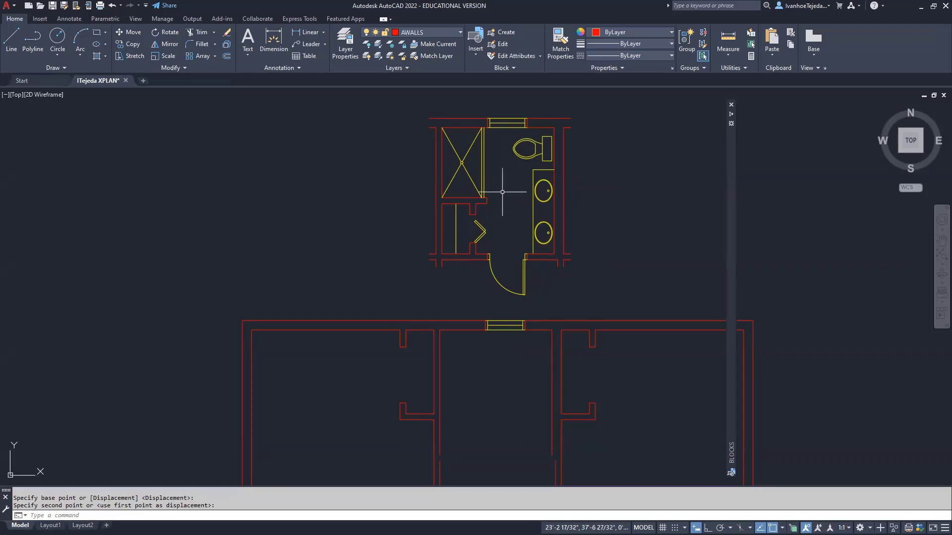
pyautogui.scroll(2, 503, 192)
pyautogui.moveTo(502, 192); pyautogui.dragTo(501, 269, button='middle')
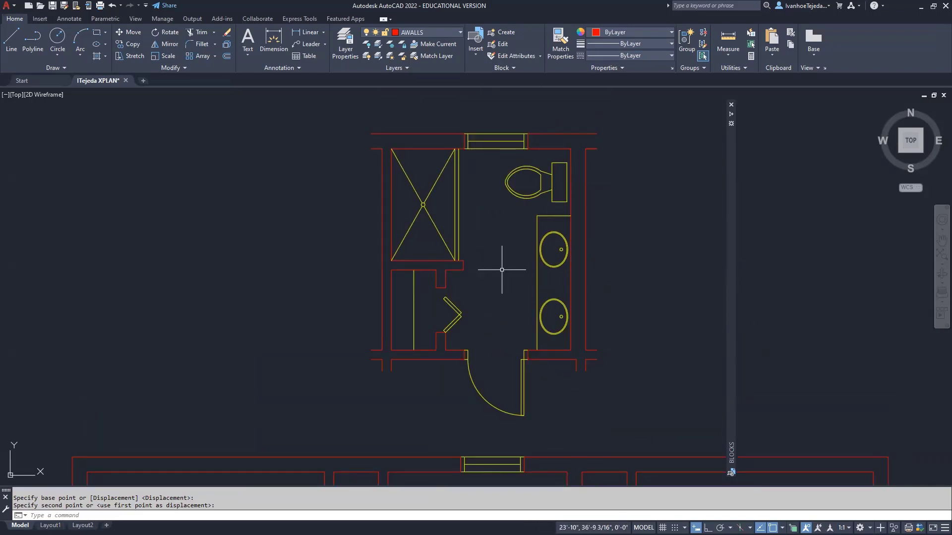
pyautogui.write('CO')
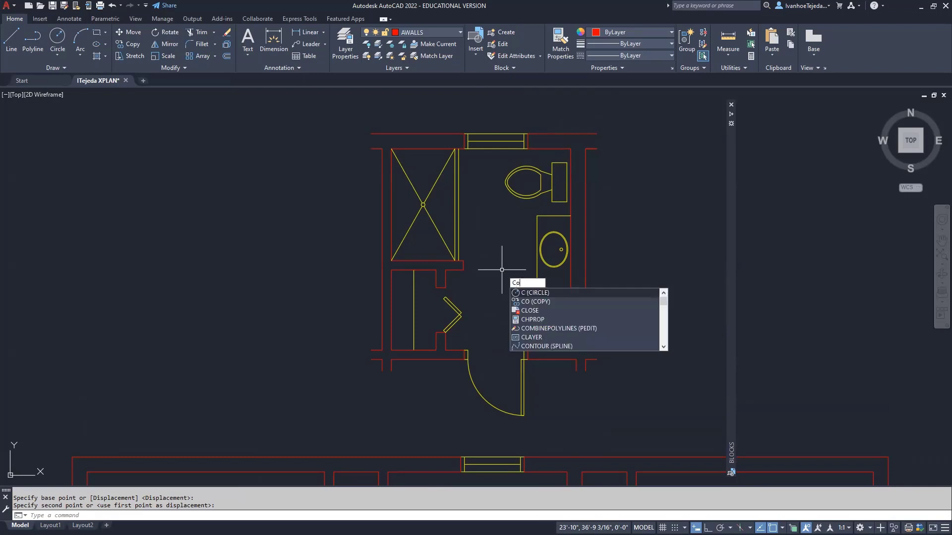
pyautogui.press('Return')
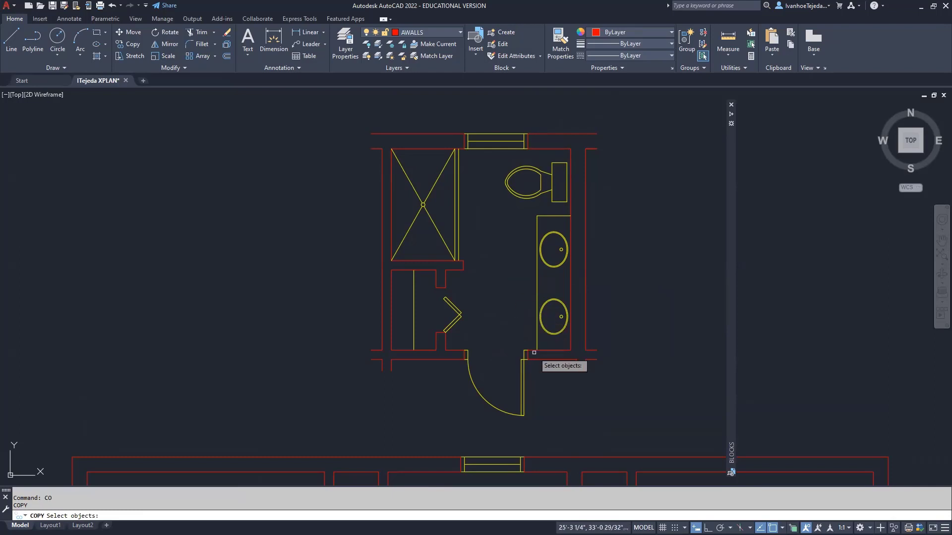
pyautogui.click(566, 371)
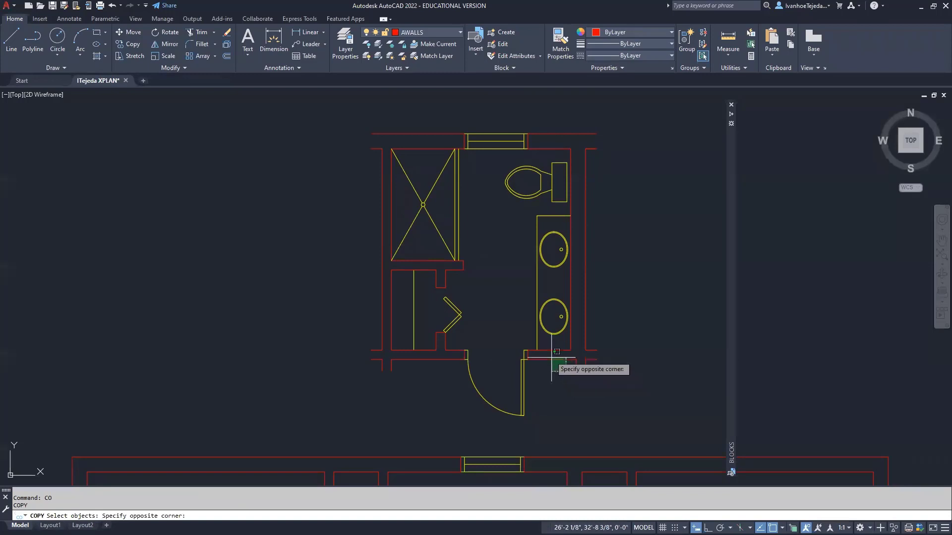
pyautogui.click(410, 151)
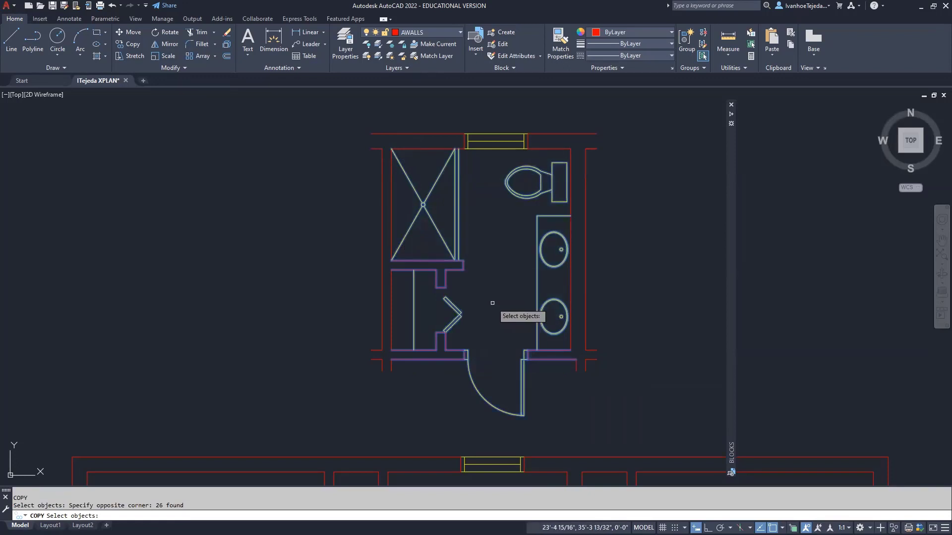
pyautogui.scroll(-3, 492, 303)
pyautogui.moveTo(529, 351); pyautogui.dragTo(558, 248, button='middle')
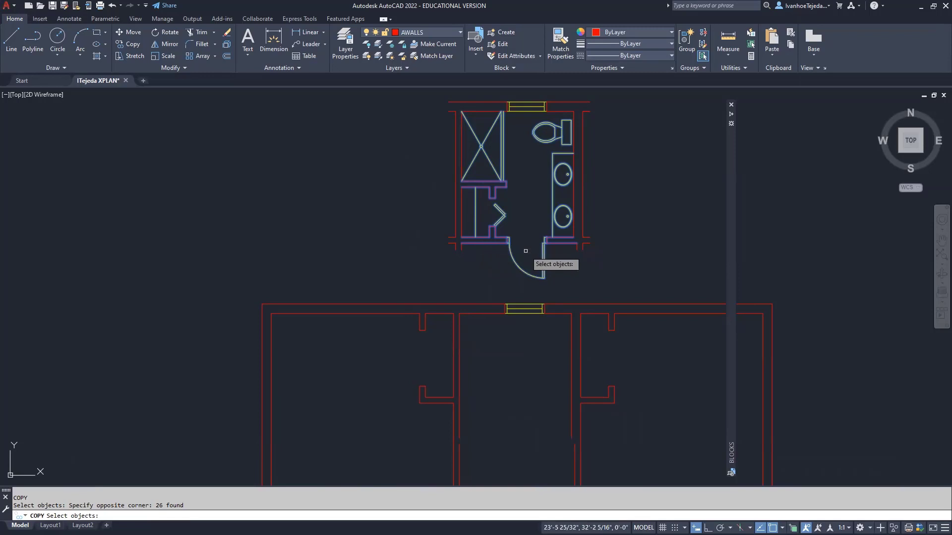
pyautogui.press('Return')
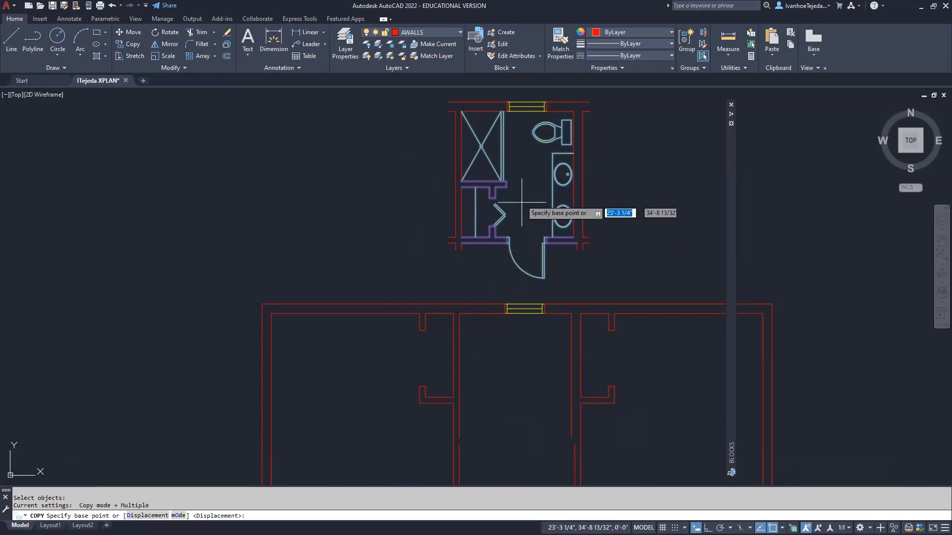
pyautogui.click(573, 111)
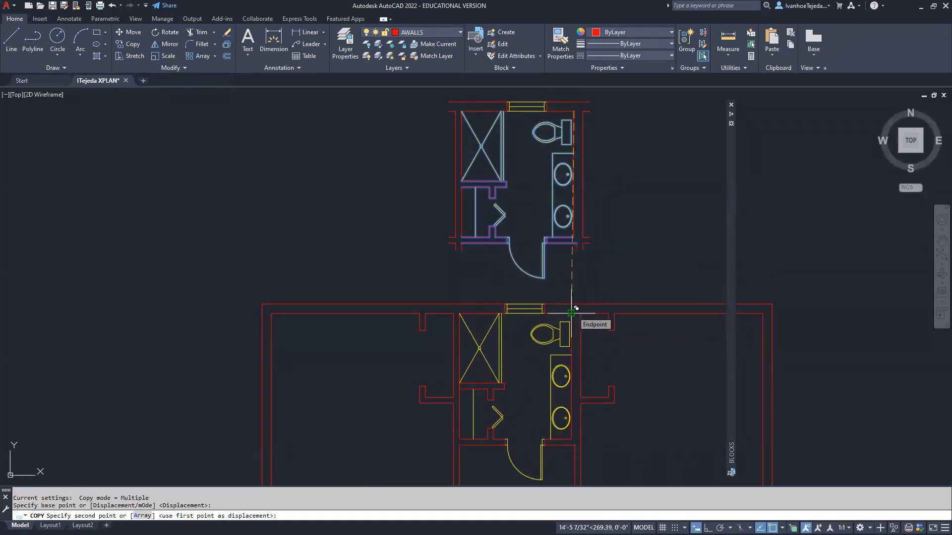
pyautogui.click(576, 309)
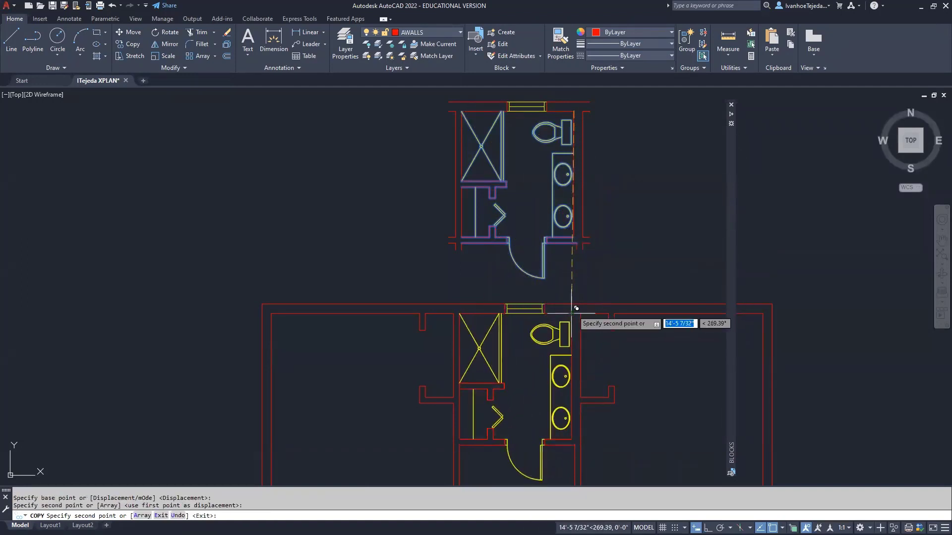
pyautogui.rightClick(642, 243)
pyautogui.click(652, 253)
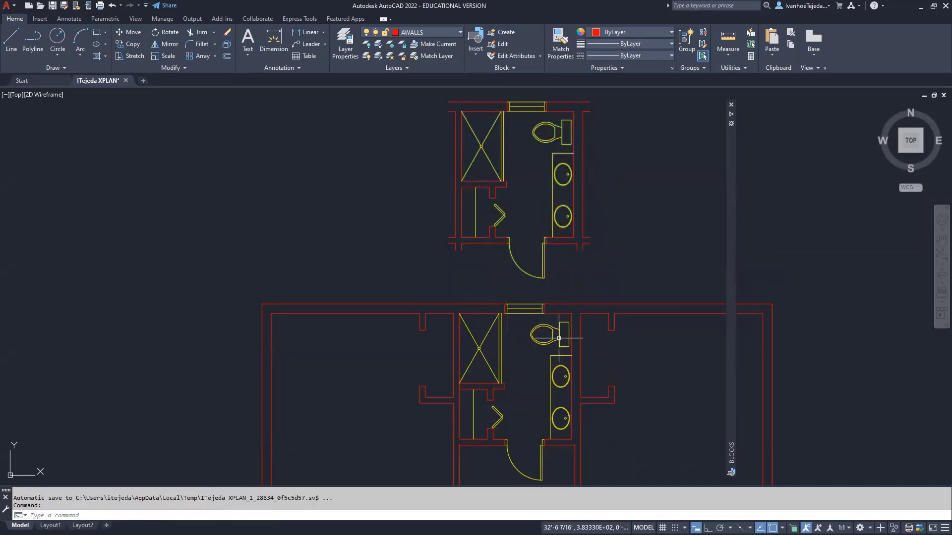
# - Erase the whole original bathroom layout above the floor plan
pyautogui.moveTo(537, 363); pyautogui.dragTo(527, 305, button='middle')
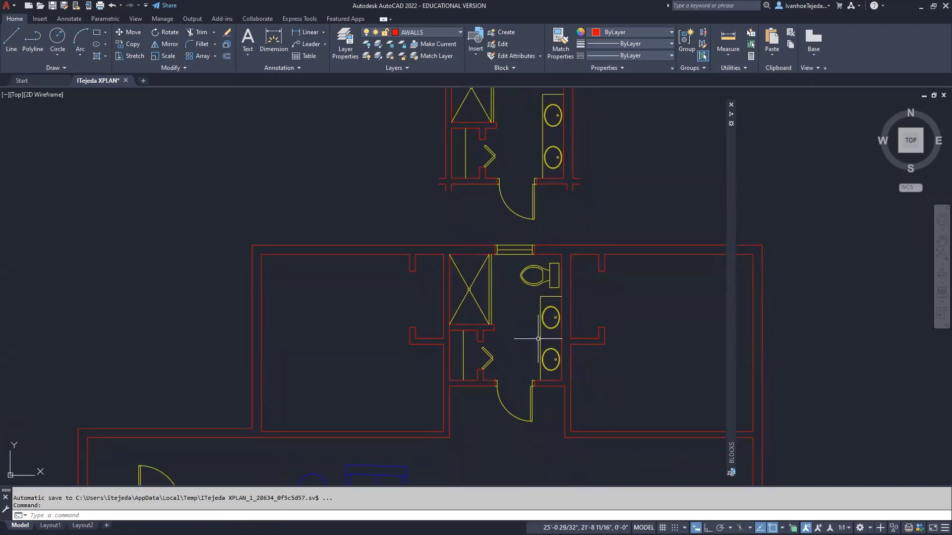
pyautogui.moveTo(538, 248); pyautogui.dragTo(535, 356, button='middle')
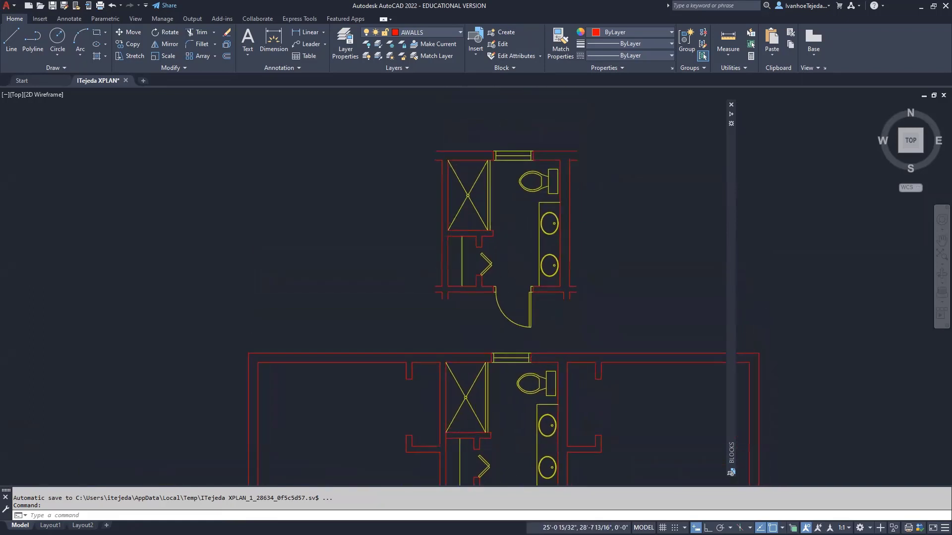
pyautogui.click(406, 132)
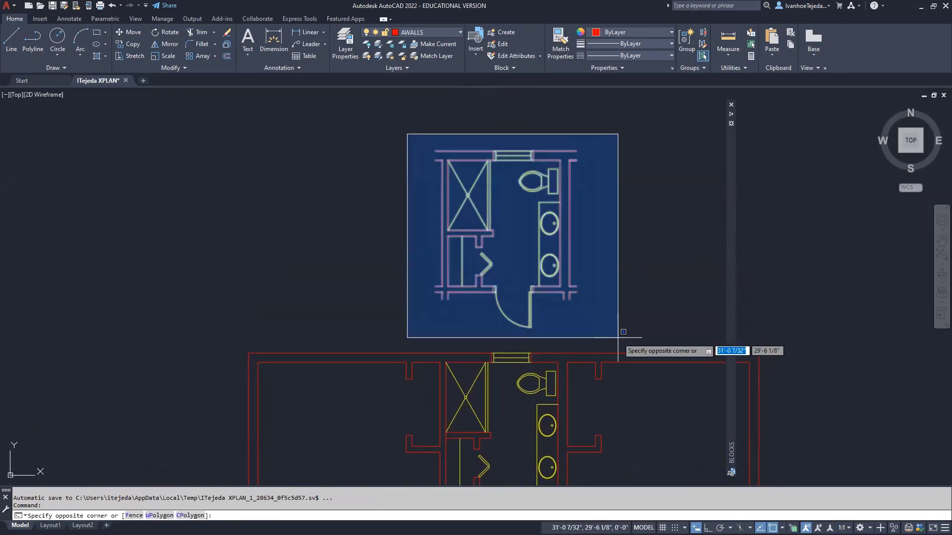
pyautogui.click(642, 363)
pyautogui.press('Delete')
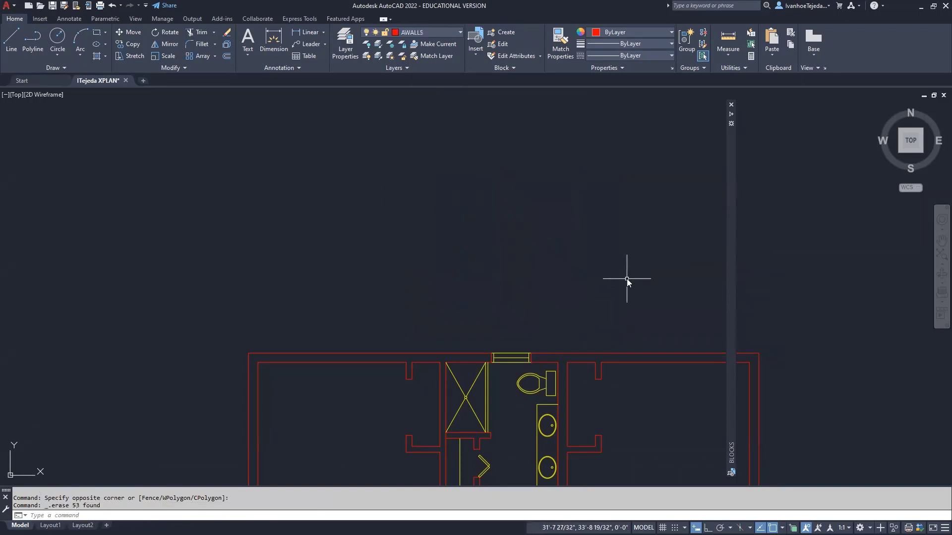
# - Using Fillet with the Multiple option, join the bathroom's lower wall lines to the right side wall at the inner and outer corners
pyautogui.moveTo(559, 333); pyautogui.dragTo(563, 283, button='middle')
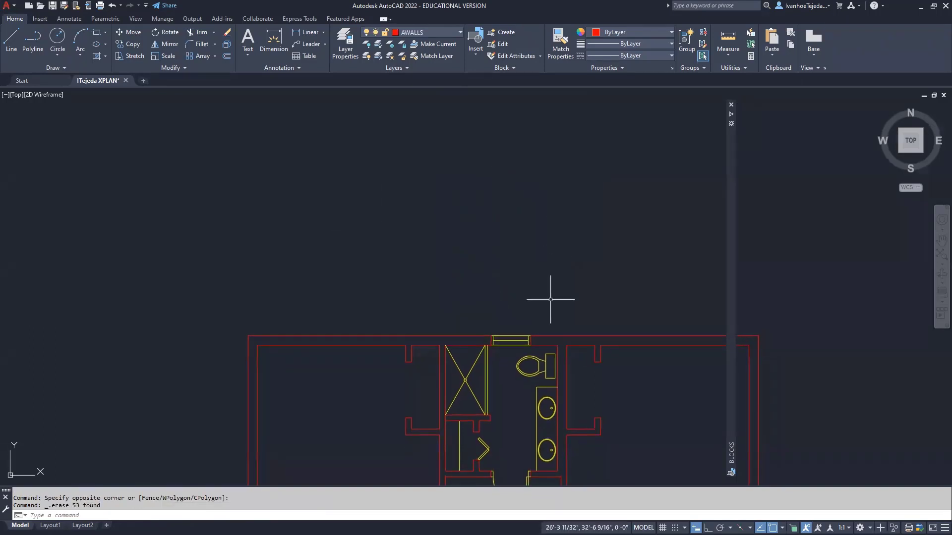
pyautogui.moveTo(542, 344); pyautogui.dragTo(552, 197, button='middle')
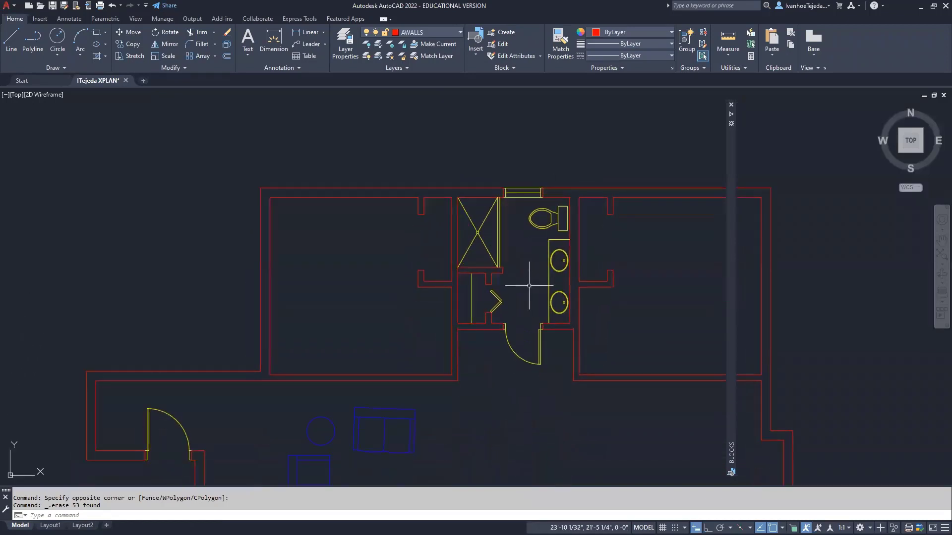
pyautogui.scroll(4, 528, 286)
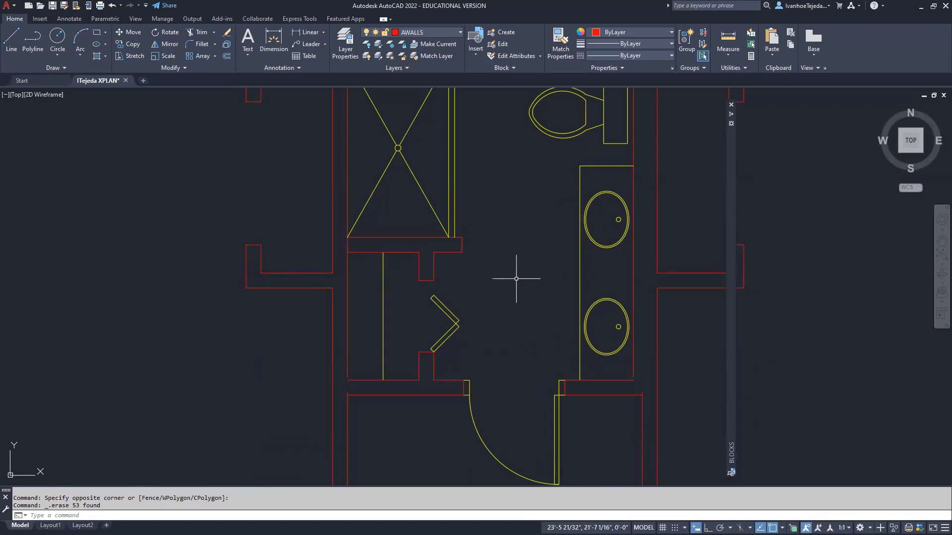
pyautogui.scroll(2, 588, 404)
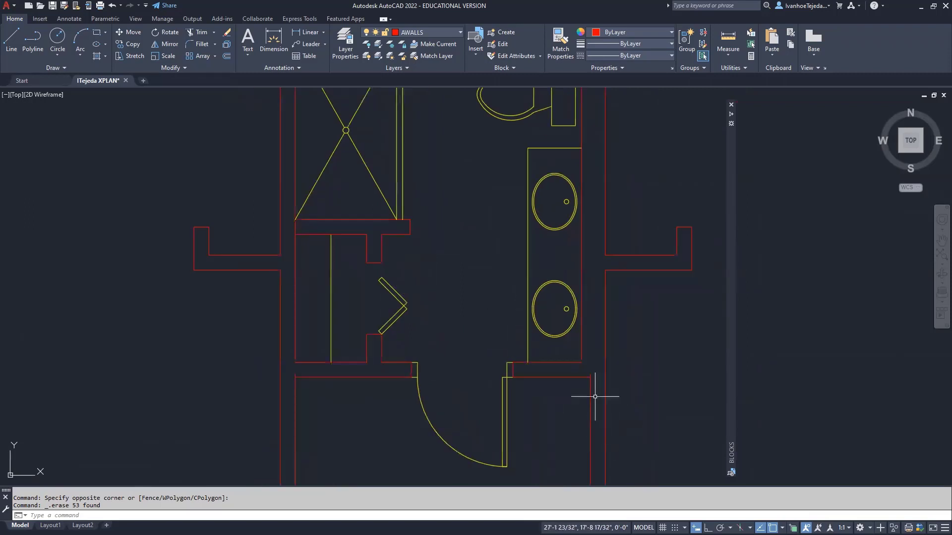
pyautogui.scroll(2, 594, 390)
pyautogui.scroll(2, 593, 390)
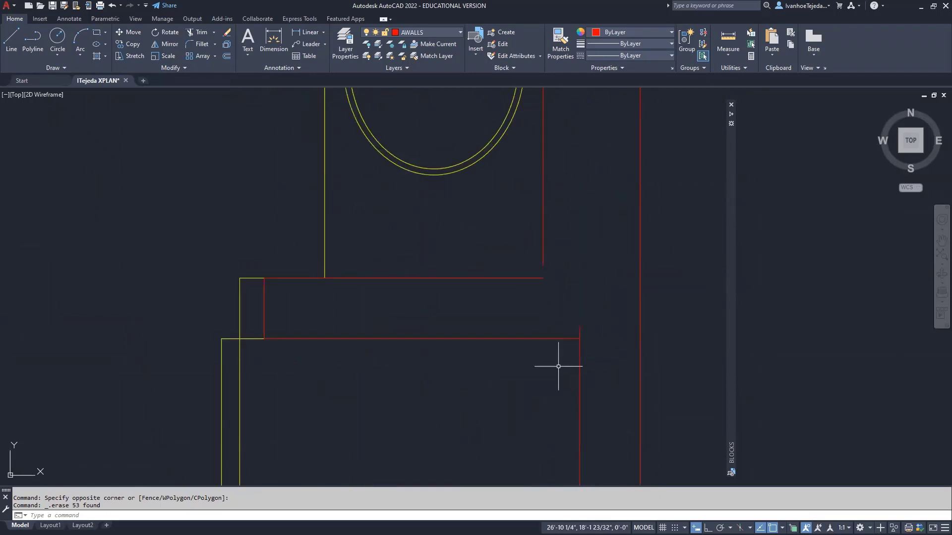
pyautogui.write('F')
pyautogui.press('Return')
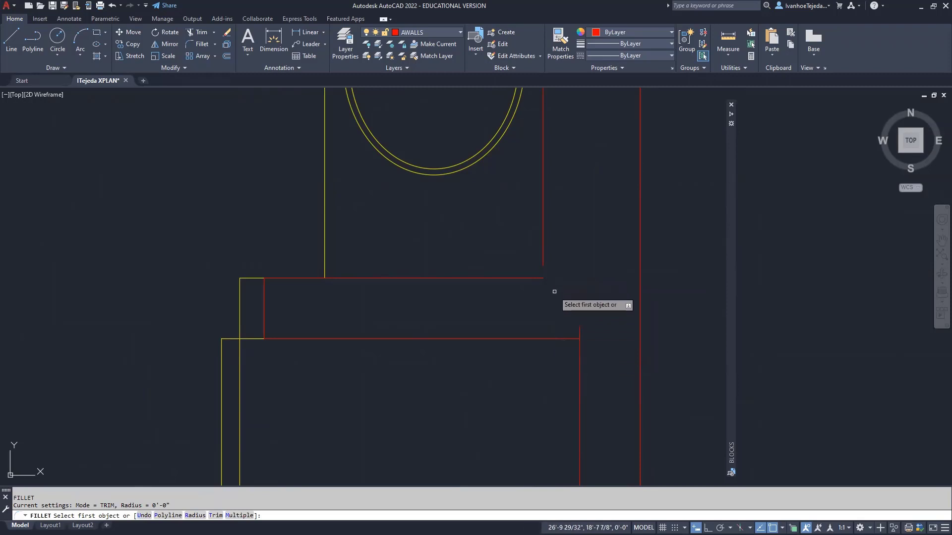
pyautogui.write('m')
pyautogui.press('Return')
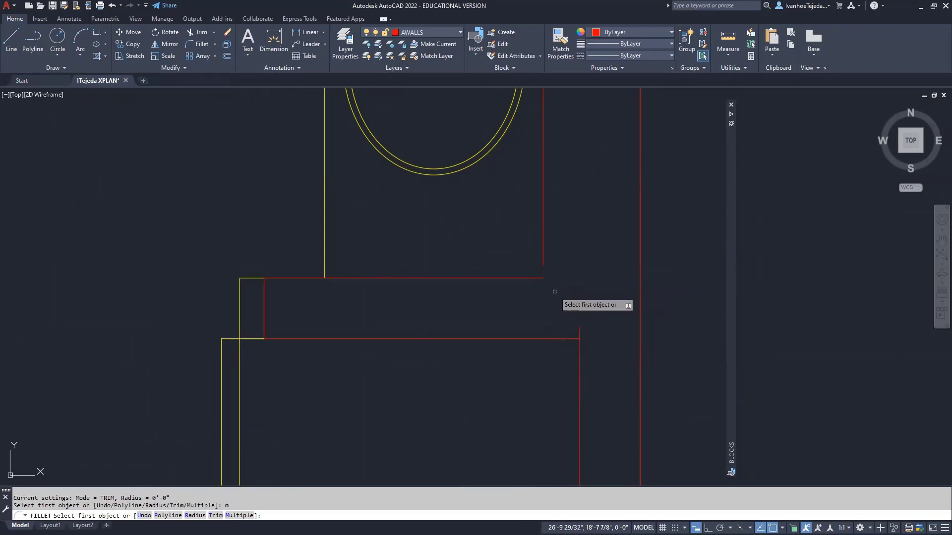
pyautogui.click(568, 339)
pyautogui.click(577, 350)
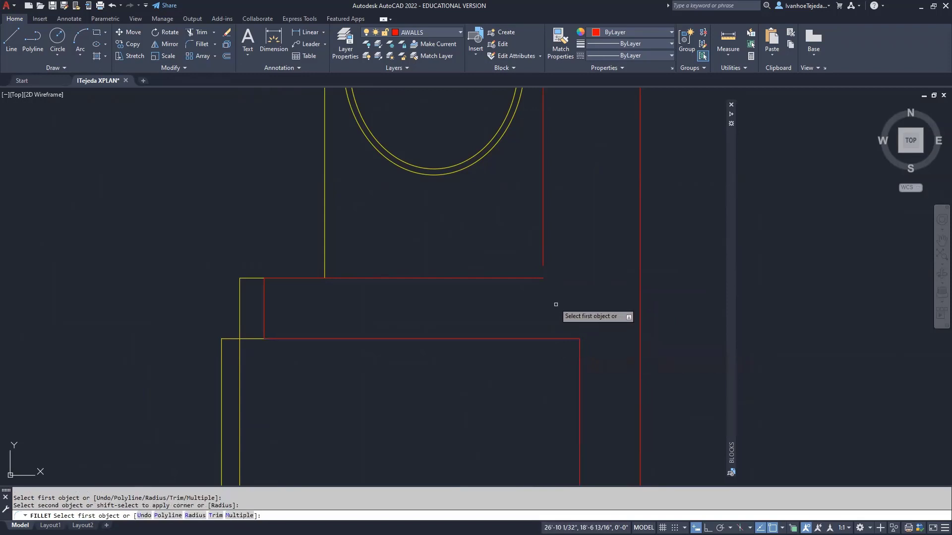
pyautogui.click(534, 279)
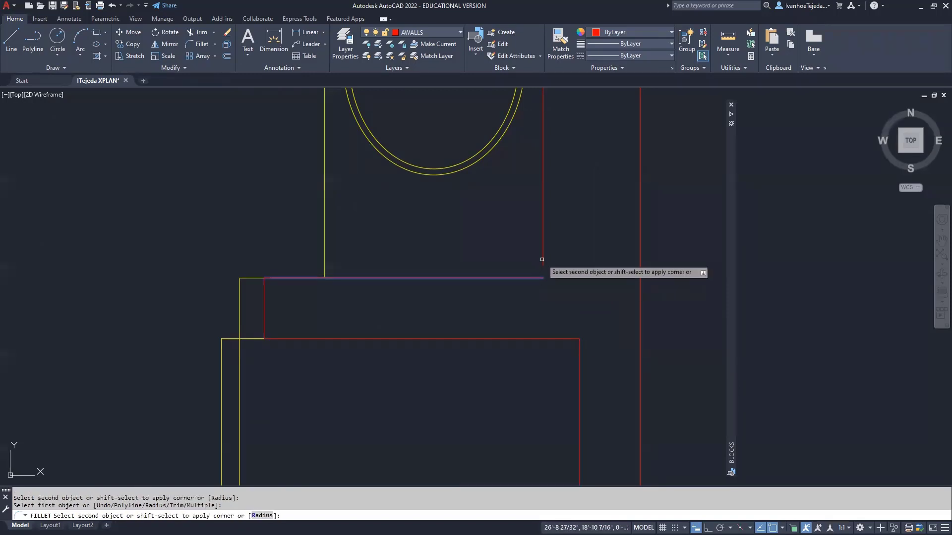
pyautogui.click(543, 259)
# - Fillet the bathroom's lower wall lines to the left side wall at both corners, and end the command
pyautogui.scroll(-4, 511, 275)
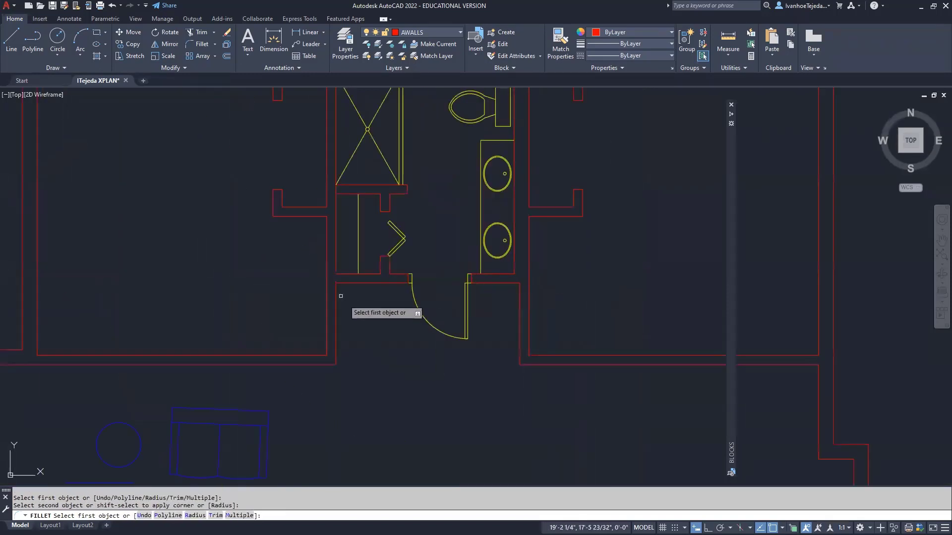
pyautogui.scroll(5, 330, 278)
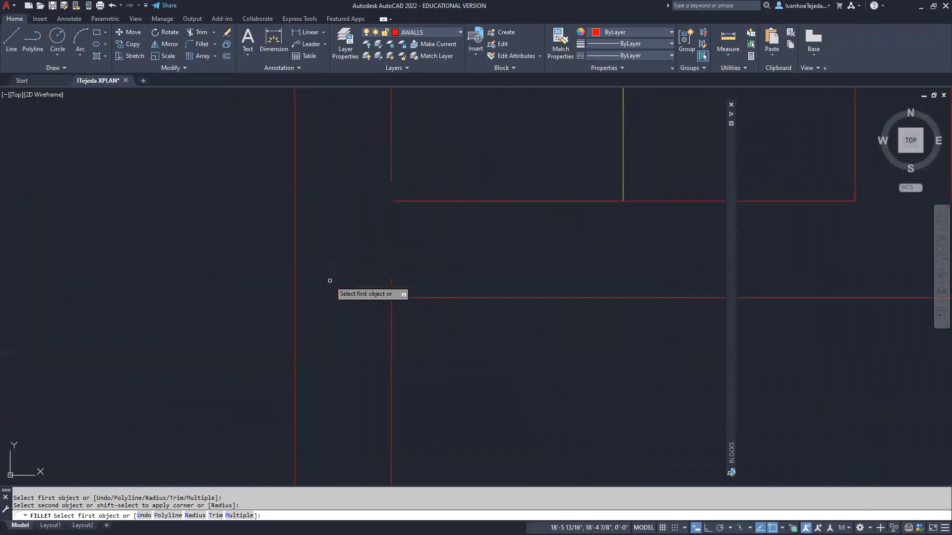
pyautogui.click(410, 297)
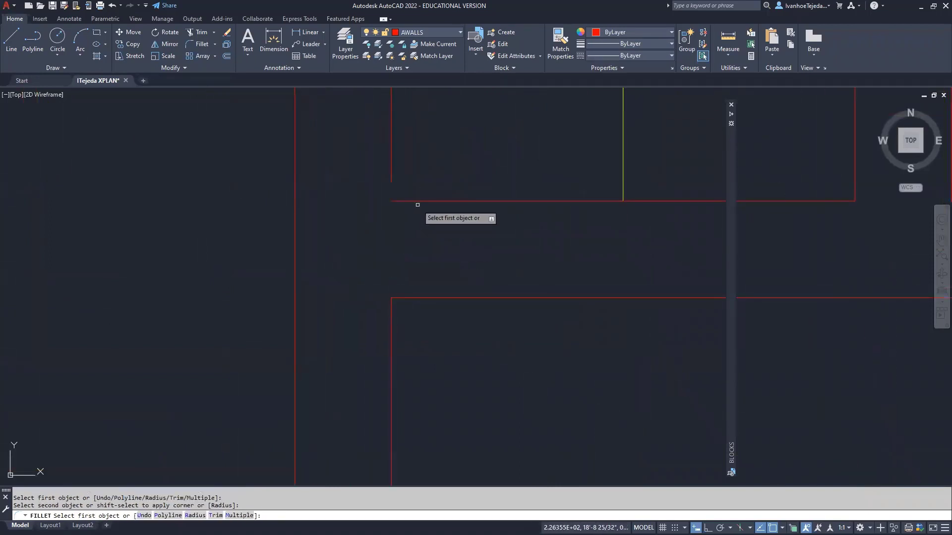
pyautogui.click(394, 170)
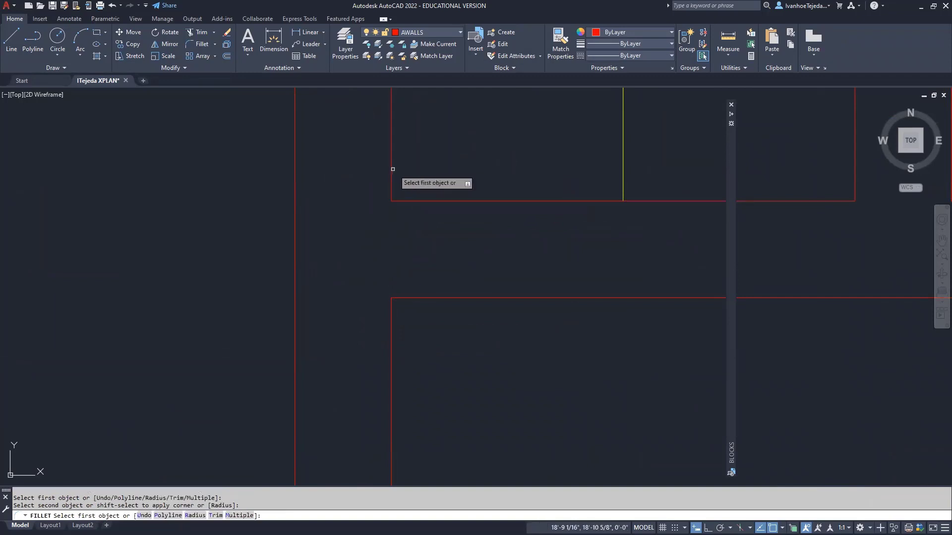
pyautogui.scroll(-3, 490, 203)
pyautogui.scroll(-3, 531, 182)
pyautogui.moveTo(525, 200); pyautogui.dragTo(441, 334, button='middle')
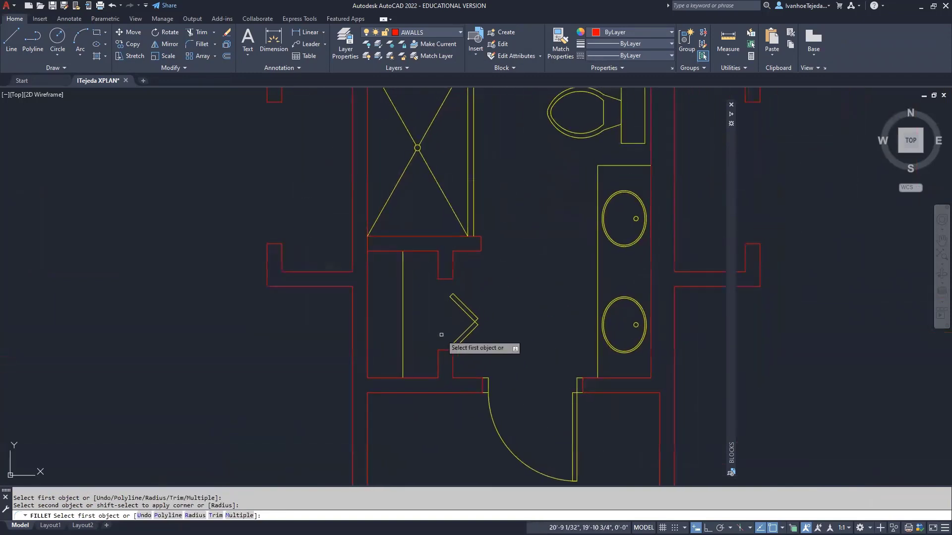
pyautogui.rightClick(482, 292)
pyautogui.click(500, 301)
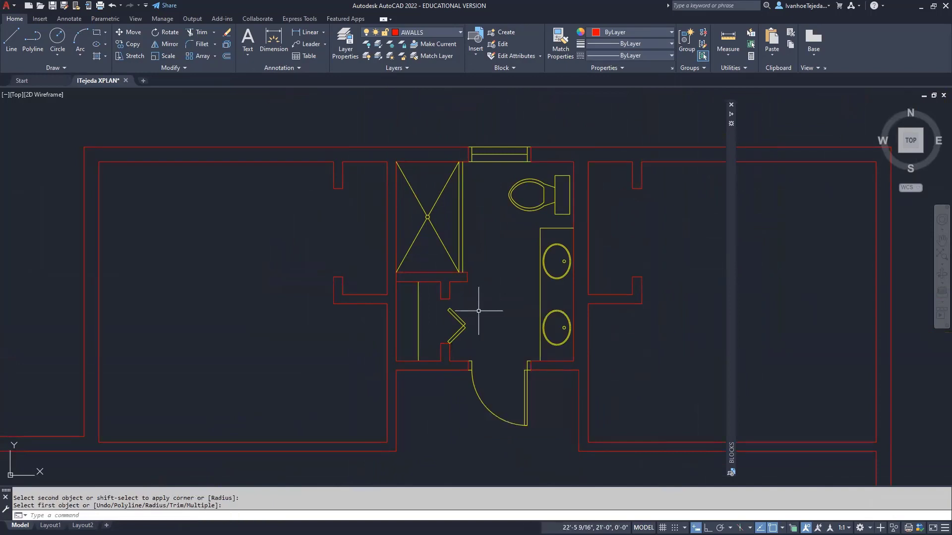
# - Trim the left wall line segment where the partition between shower and closet meets the wall, and end the trim
pyautogui.scroll(9, 396, 278)
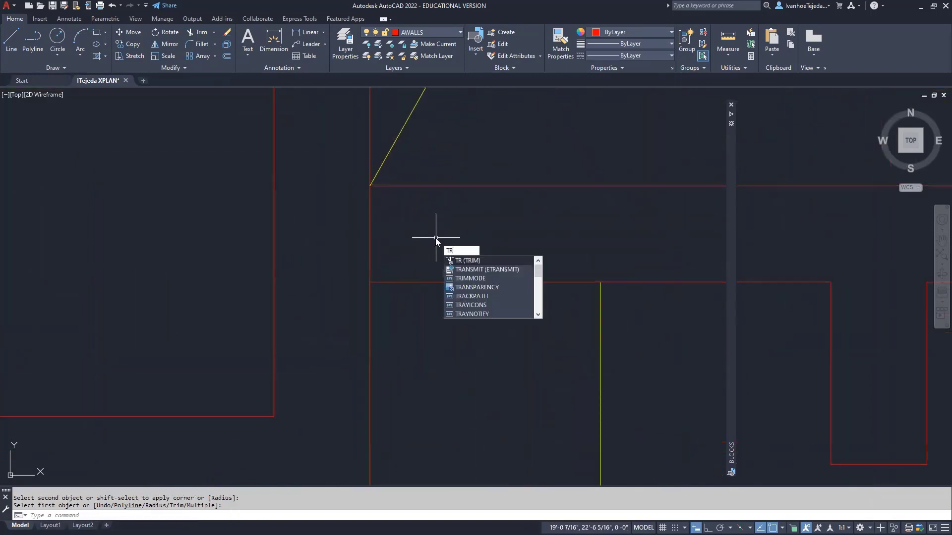
pyautogui.press('Return')
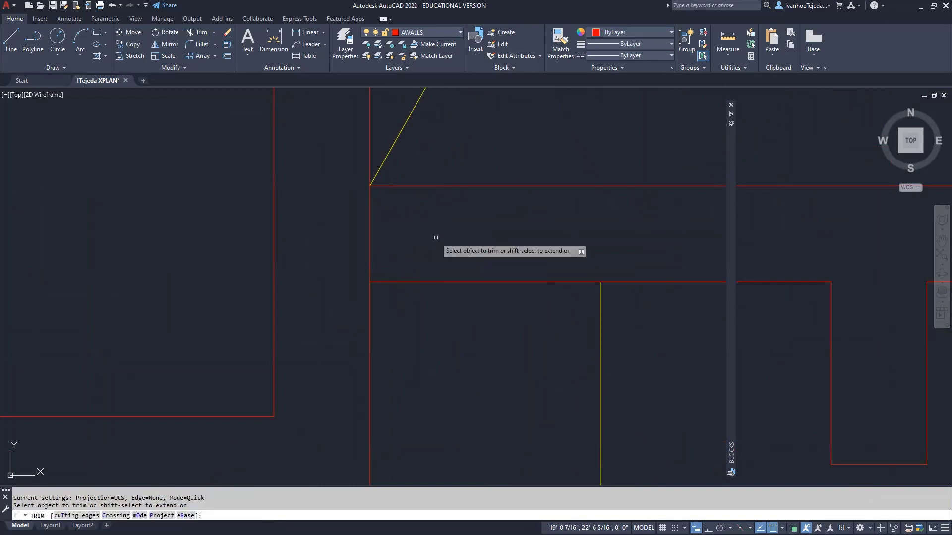
pyautogui.click(370, 230)
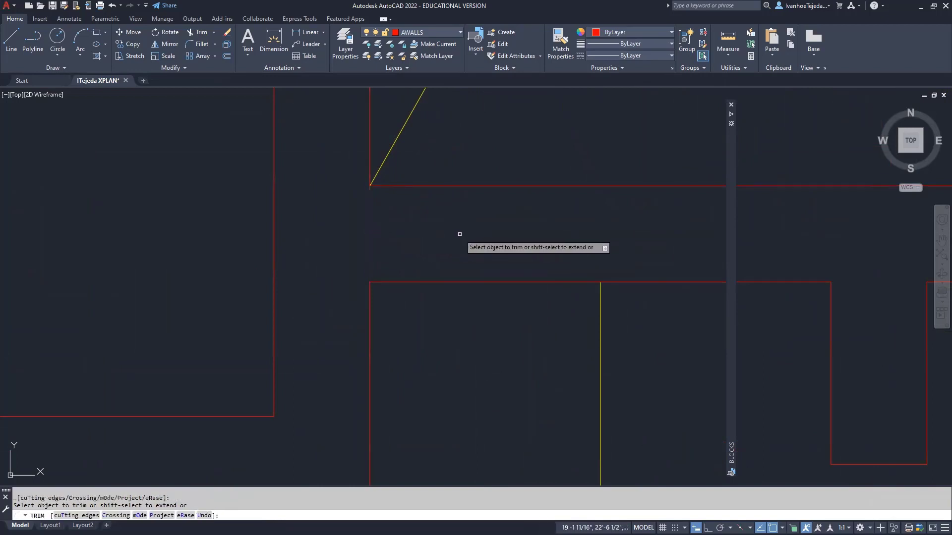
pyautogui.press('Return')
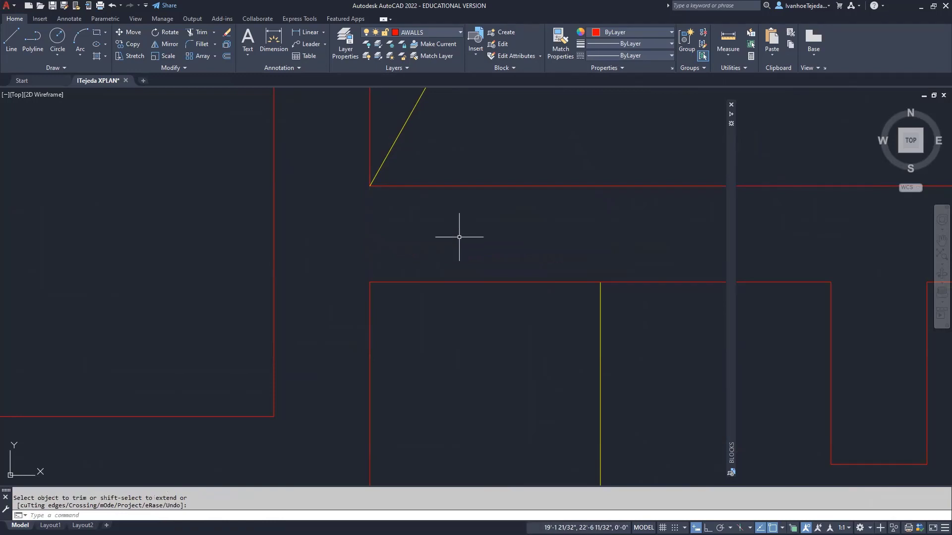
pyautogui.scroll(-8, 459, 237)
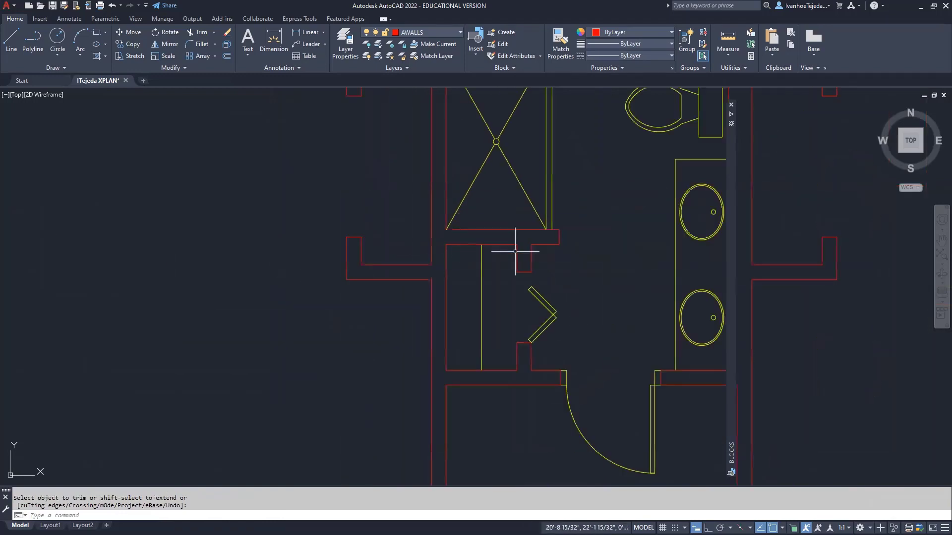
# - Close the Blocks palette that overlaps the floor plan
pyautogui.moveTo(431, 259); pyautogui.dragTo(365, 262, button='middle')
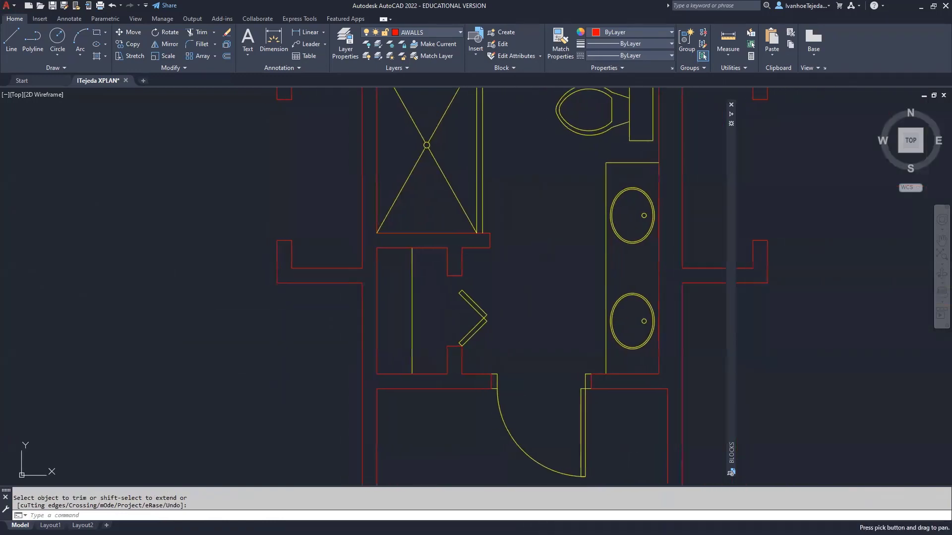
pyautogui.click(731, 106)
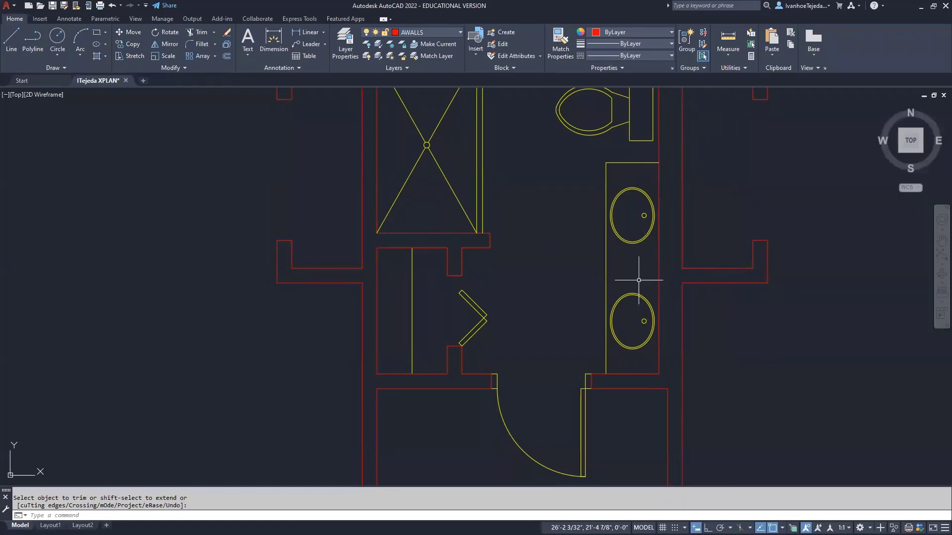
pyautogui.moveTo(590, 289)
pyautogui.mouseDown(button='middle')
pyautogui.moveTo(580, 216)
pyautogui.moveTo(564, 242)
pyautogui.mouseUp(button='middle')
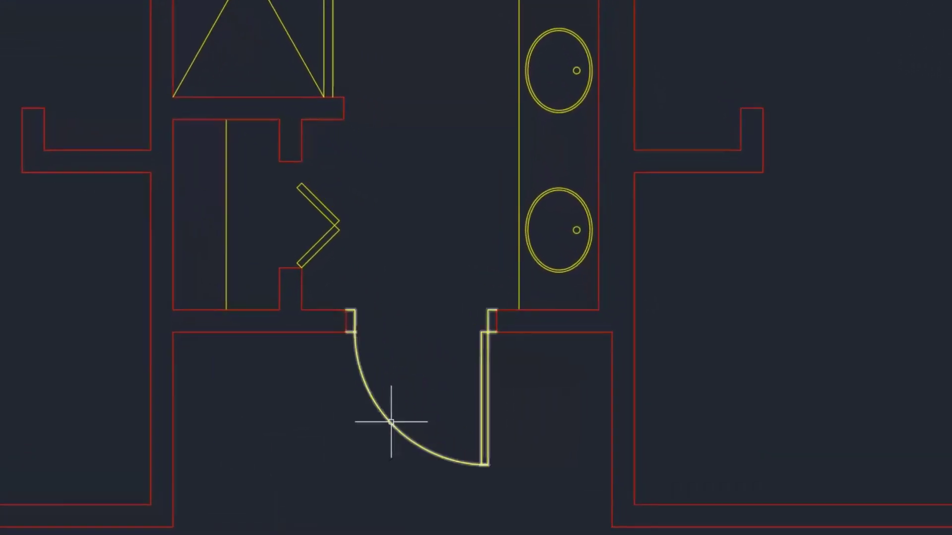
# - Flip the bathroom entry door's hinge to the opposite jamb and its swing into the bathroom, and clear the selection
pyautogui.click(392, 422)
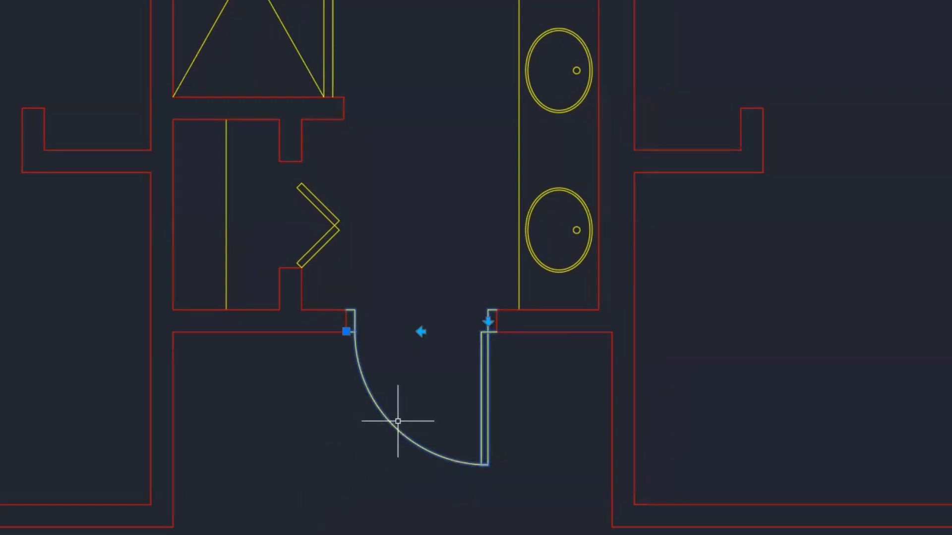
pyautogui.scroll(2, 395, 420)
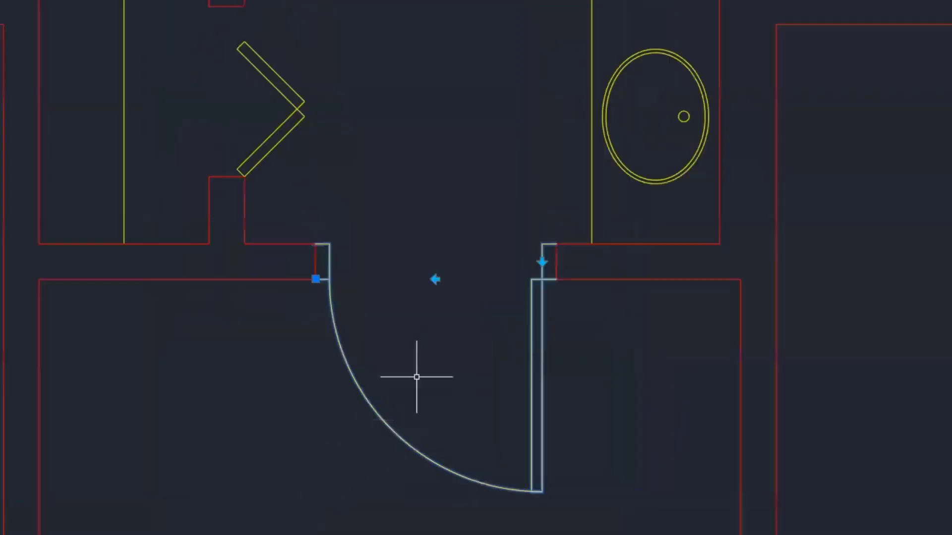
pyautogui.click(436, 279)
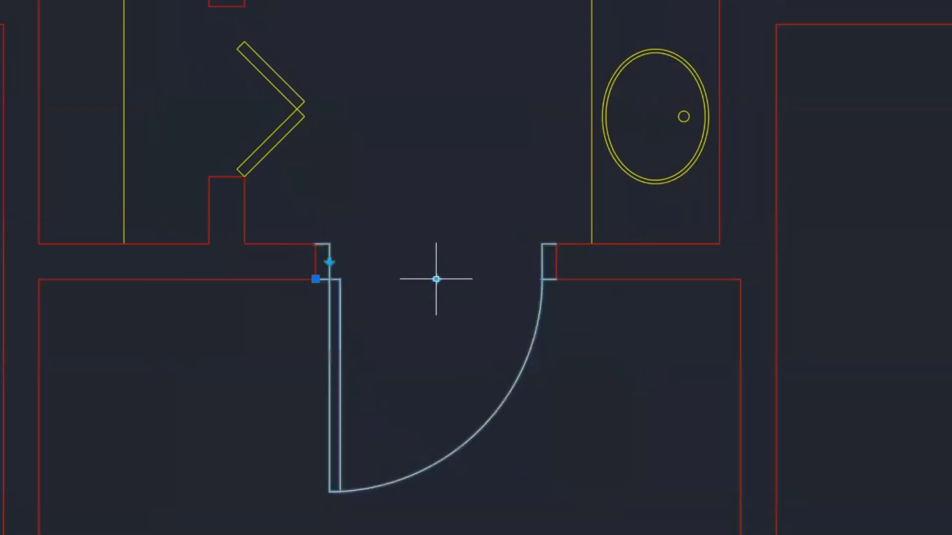
pyautogui.click(329, 262)
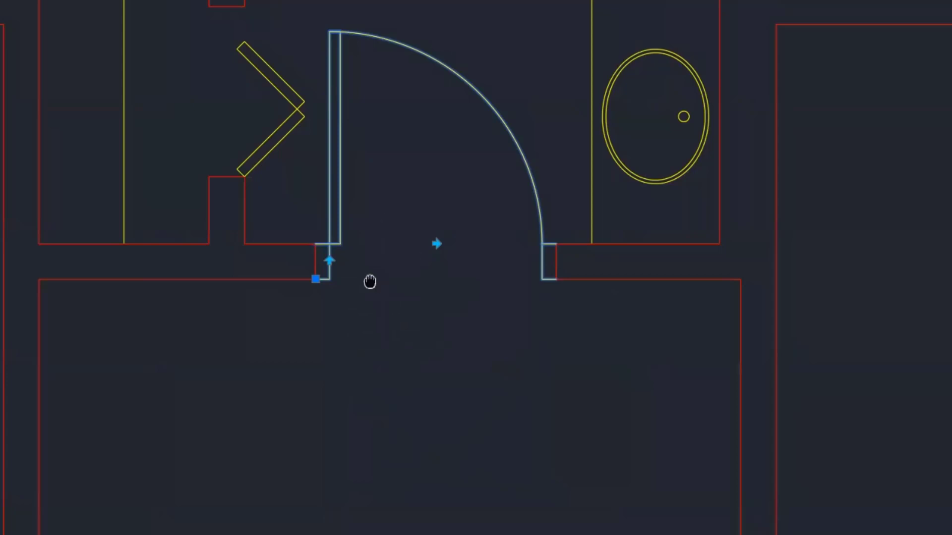
pyautogui.moveTo(370, 280); pyautogui.dragTo(186, 497, button='middle')
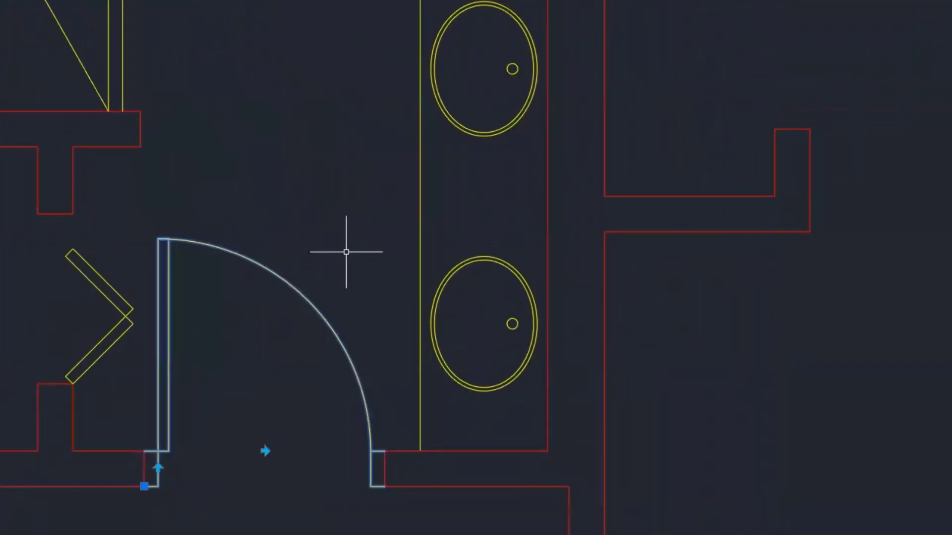
pyautogui.press('Escape')
pyautogui.moveTo(358, 201); pyautogui.dragTo(348, 534, button='middle')
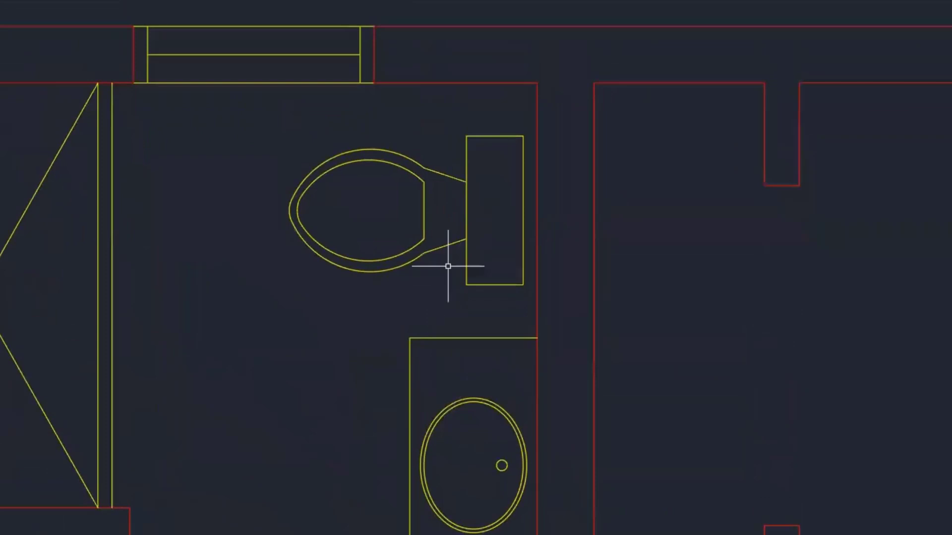
pyautogui.click(444, 249)
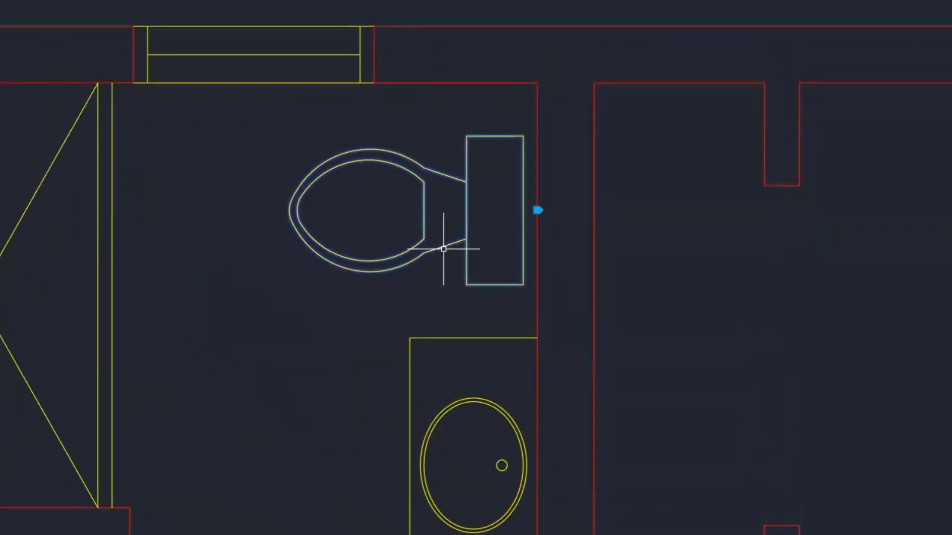
pyautogui.click(538, 210)
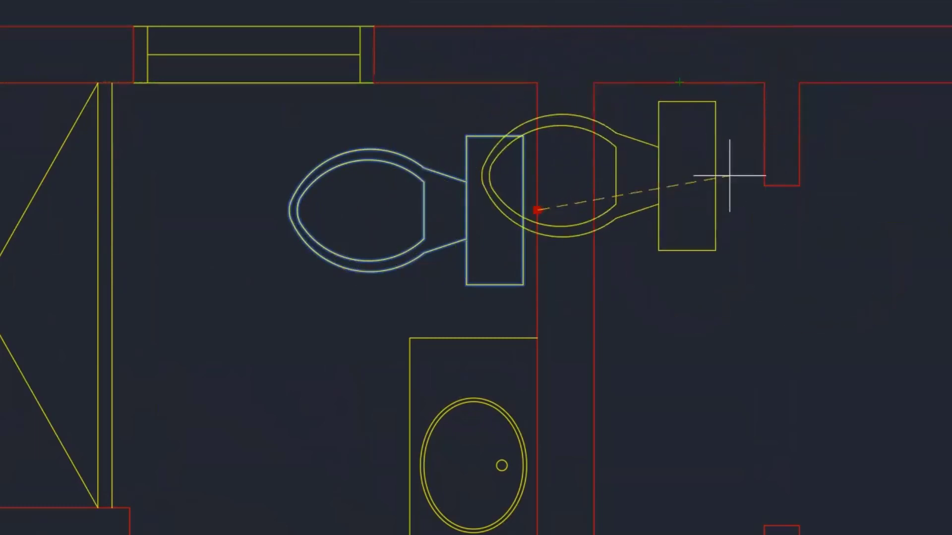
pyautogui.press('Escape')
pyautogui.press('Escape')
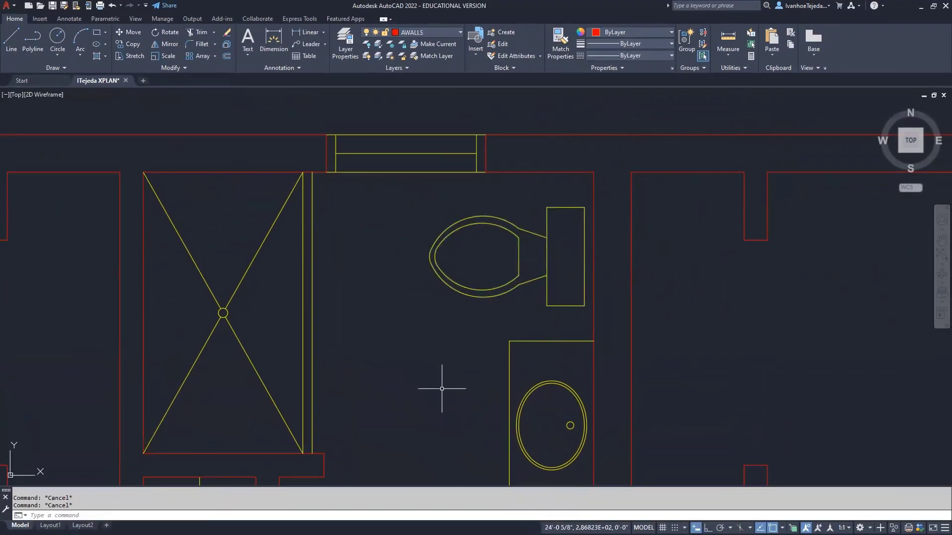
# - Open the Doors drawing from the Arch 170 folder
pyautogui.scroll(-2, 442, 388)
pyautogui.moveTo(442, 388); pyautogui.dragTo(600, 218, button='middle')
pyautogui.scroll(-2, 552, 287)
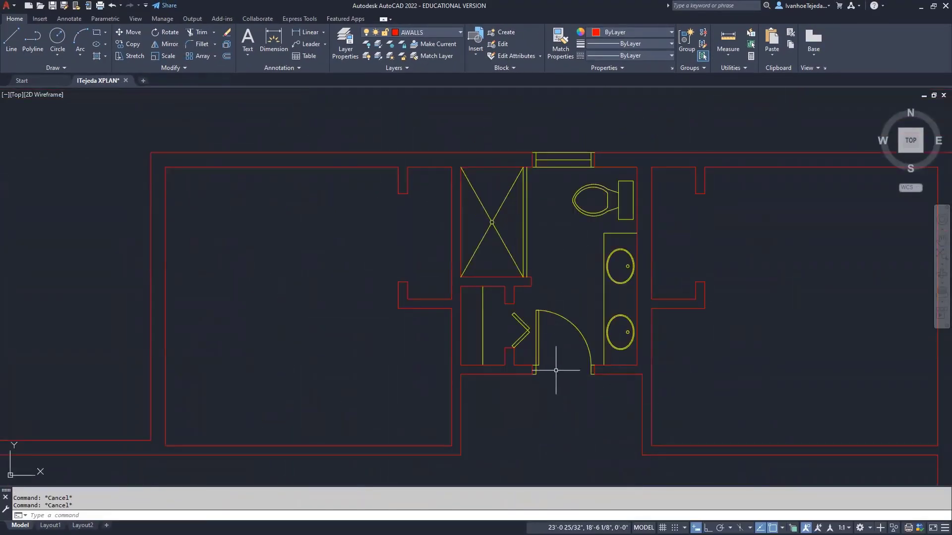
pyautogui.moveTo(552, 372); pyautogui.dragTo(591, 286, button='middle')
pyautogui.scroll(-3, 525, 314)
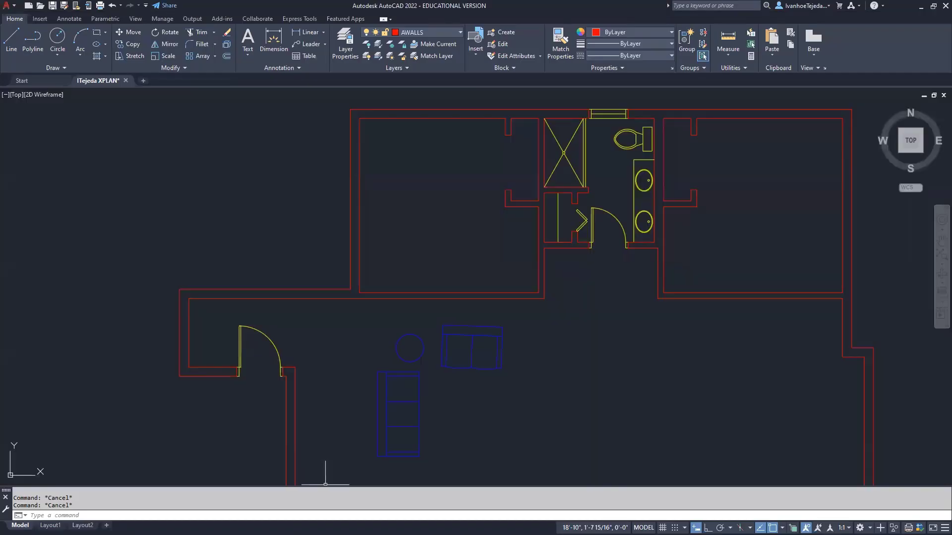
pyautogui.click(40, 8)
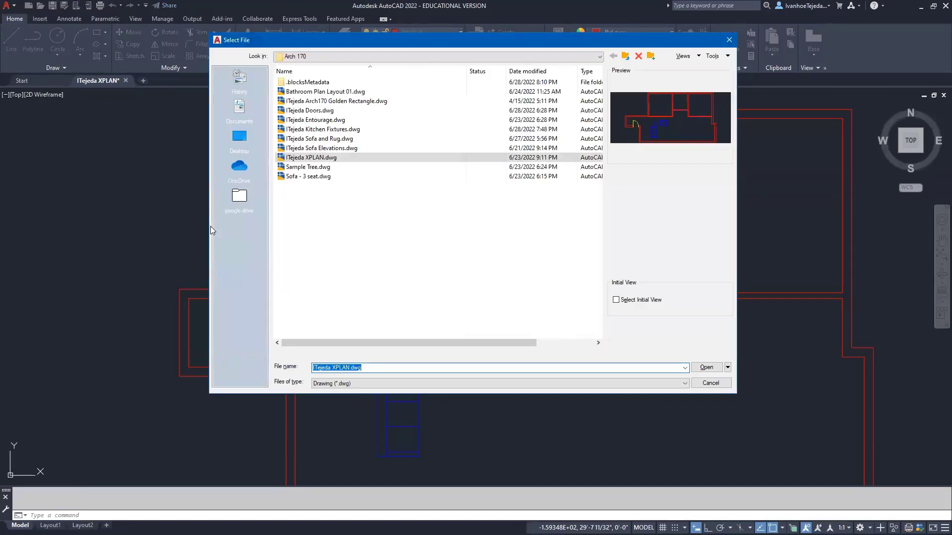
pyautogui.click(322, 110)
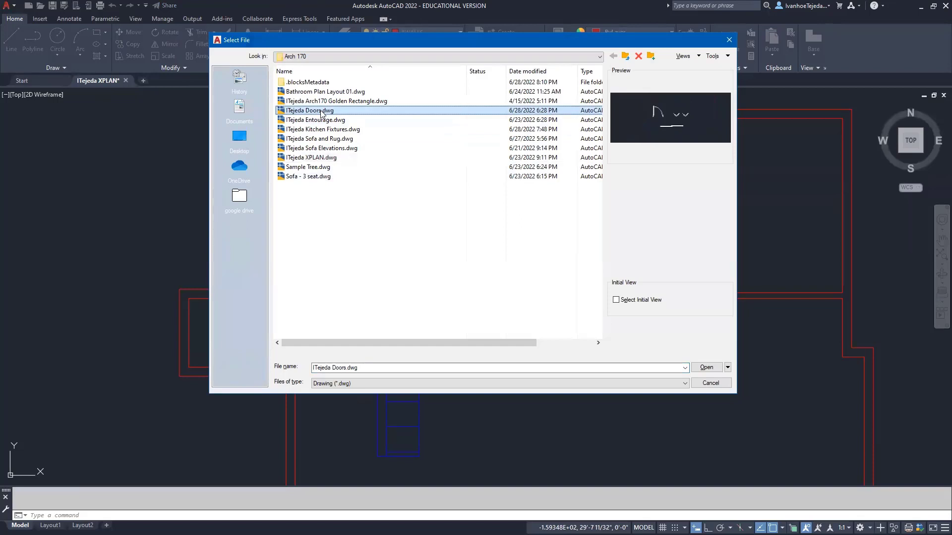
pyautogui.click(707, 368)
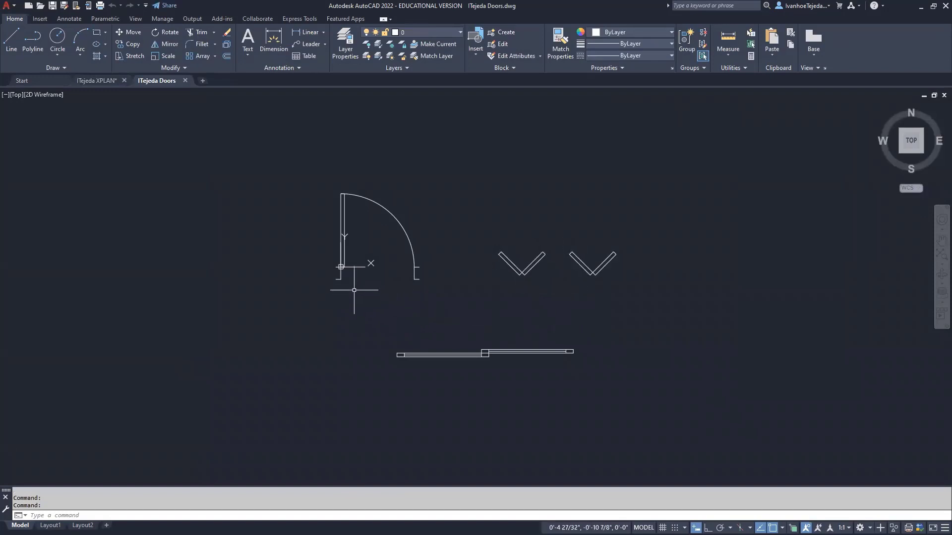
# - With layer 0 current, start a block definition for the bifold doors and name it Door Bifold 48 inch
pyautogui.click(440, 32)
pyautogui.click(433, 27)
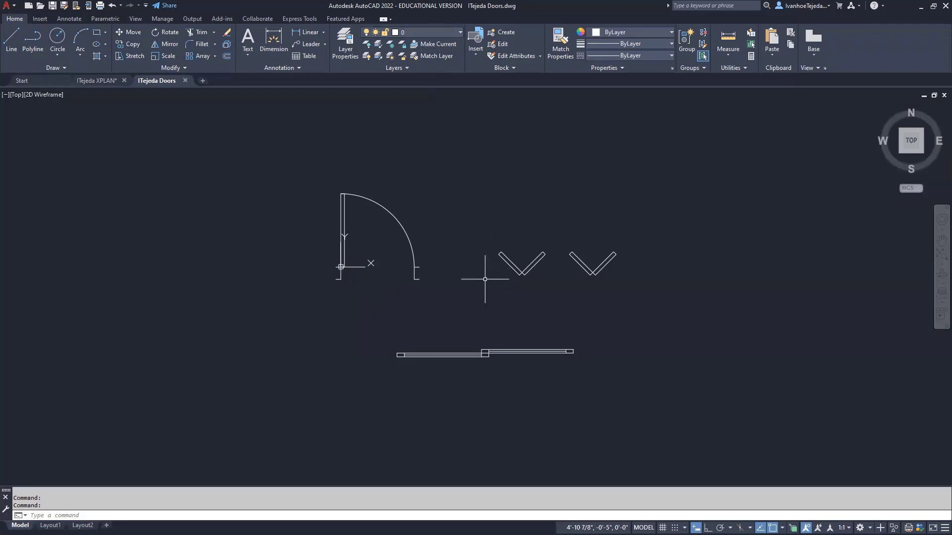
pyautogui.scroll(2, 485, 275)
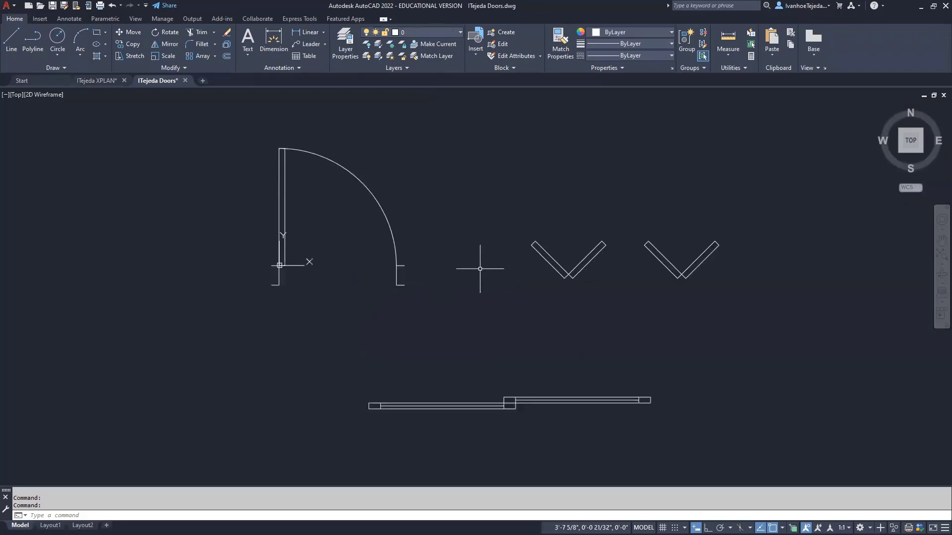
pyautogui.moveTo(634, 274)
pyautogui.mouseDown(button='middle')
pyautogui.moveTo(520, 280)
pyautogui.moveTo(489, 272)
pyautogui.mouseUp(button='middle')
pyautogui.scroll(4, 491, 276)
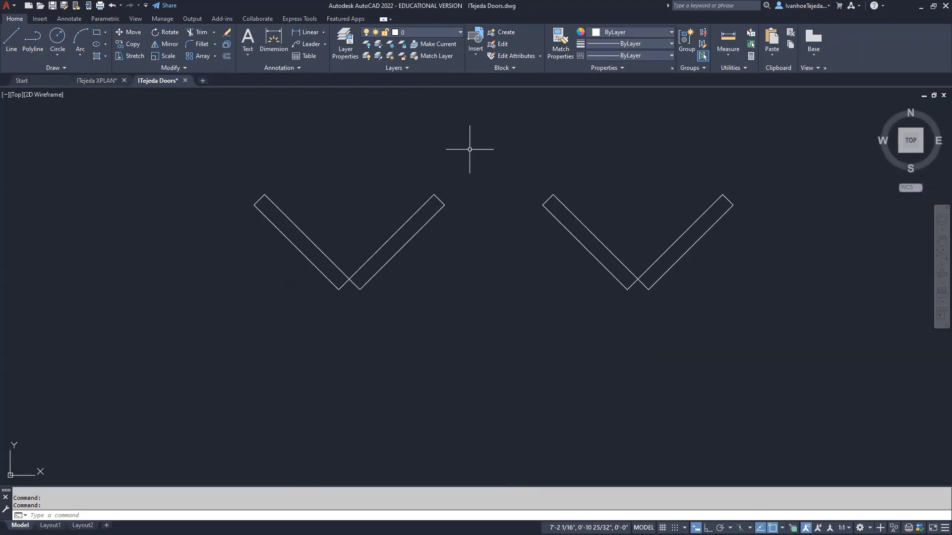
pyautogui.write('B')
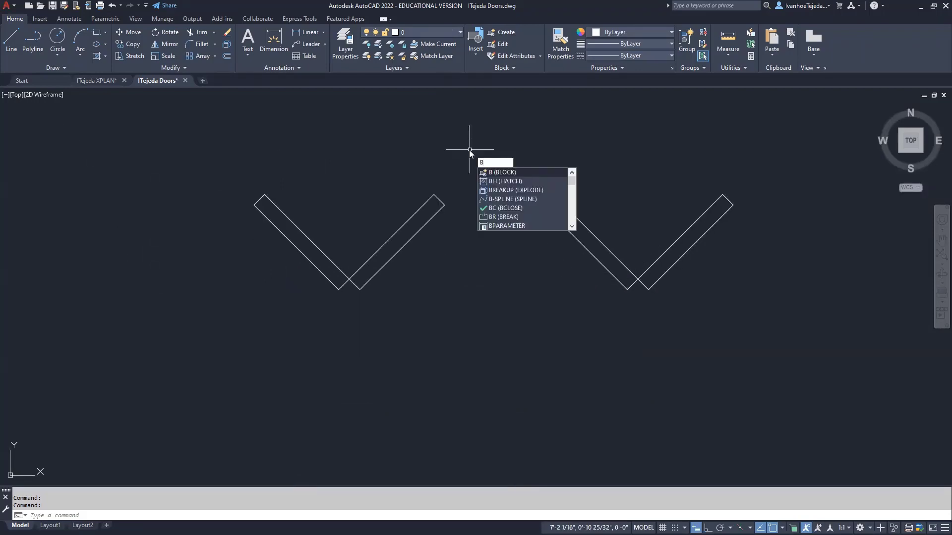
pyautogui.press('Return')
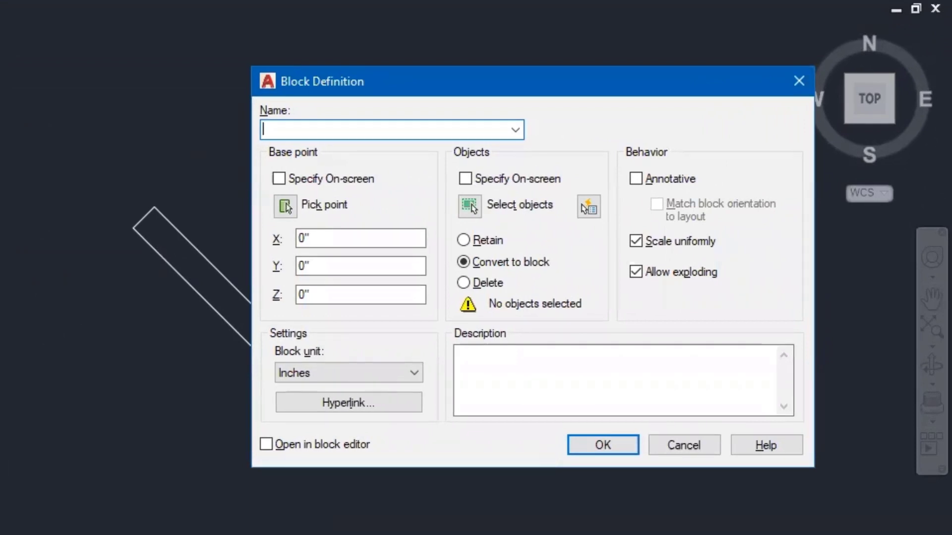
pyautogui.write('Door Bifold 48')
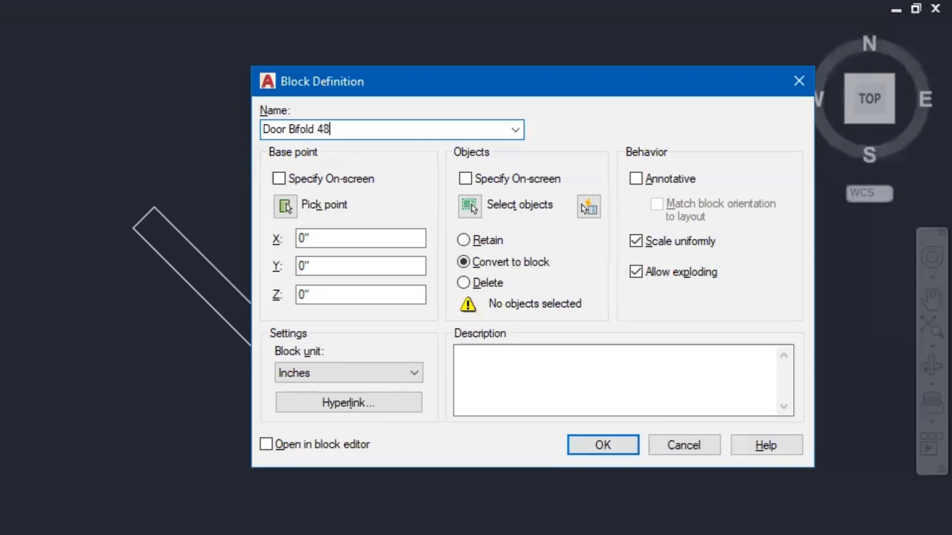
pyautogui.write(' inch')
# - Set the block's insertion base point at the far-left outer corner of the left bifold door
pyautogui.click(286, 206)
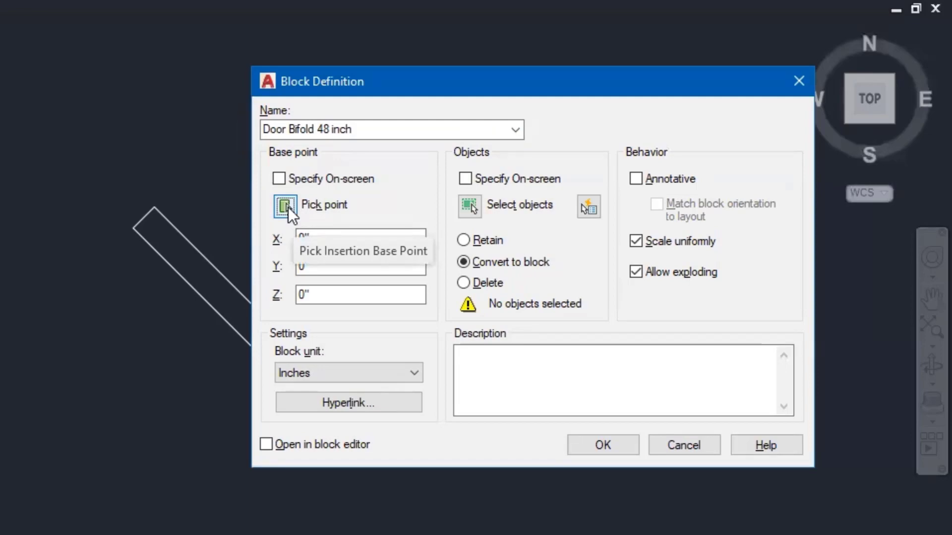
pyautogui.click(286, 204)
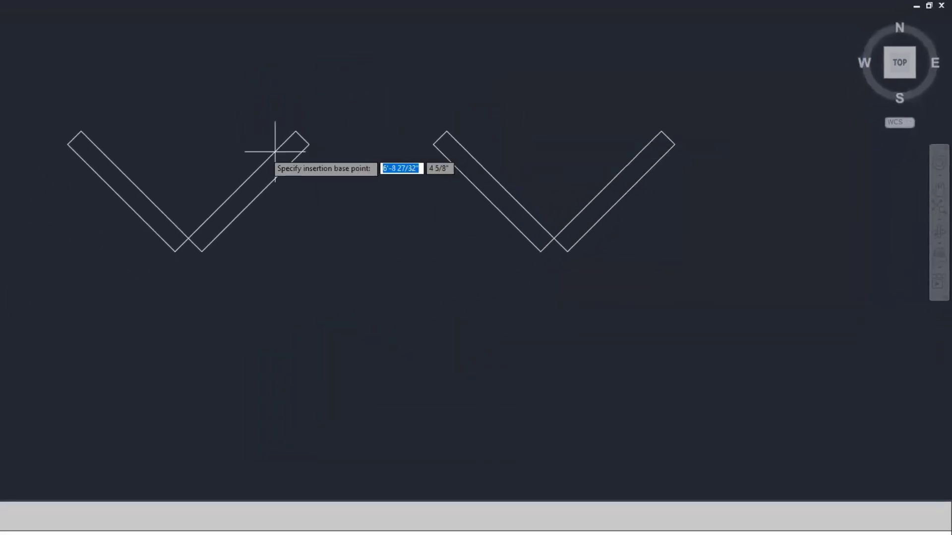
pyautogui.click(68, 144)
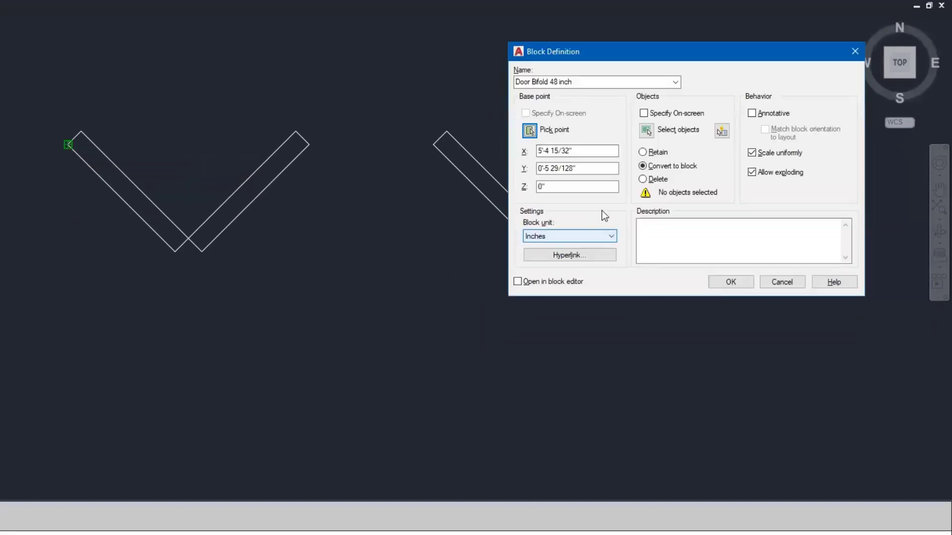
# - Select both bifold door pairs as the block's objects and create the block with Convert to block and uniform scaling
pyautogui.click(646, 131)
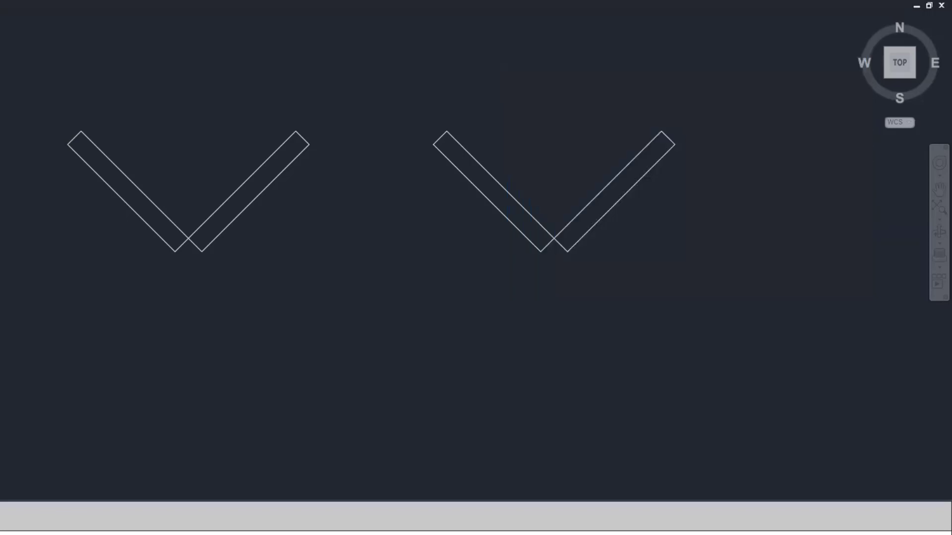
pyautogui.click(494, 179)
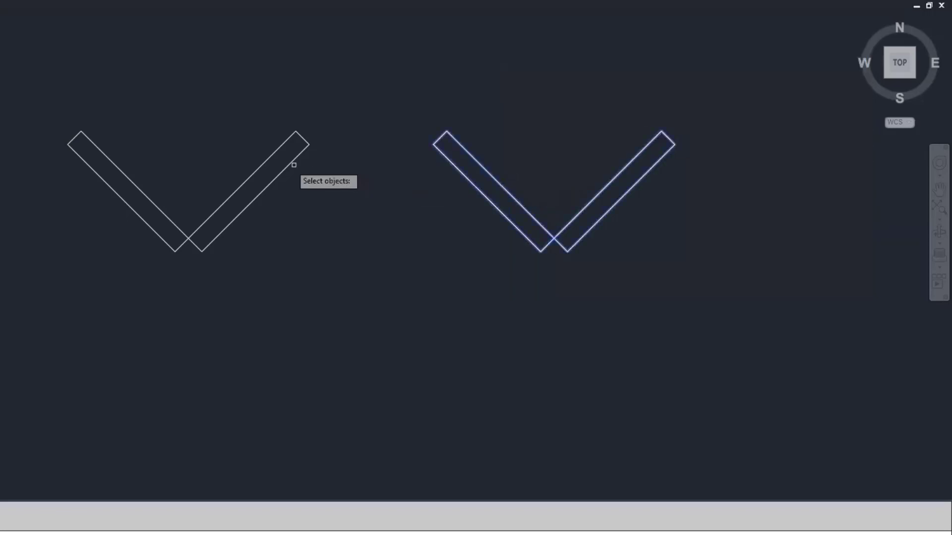
pyautogui.click(282, 171)
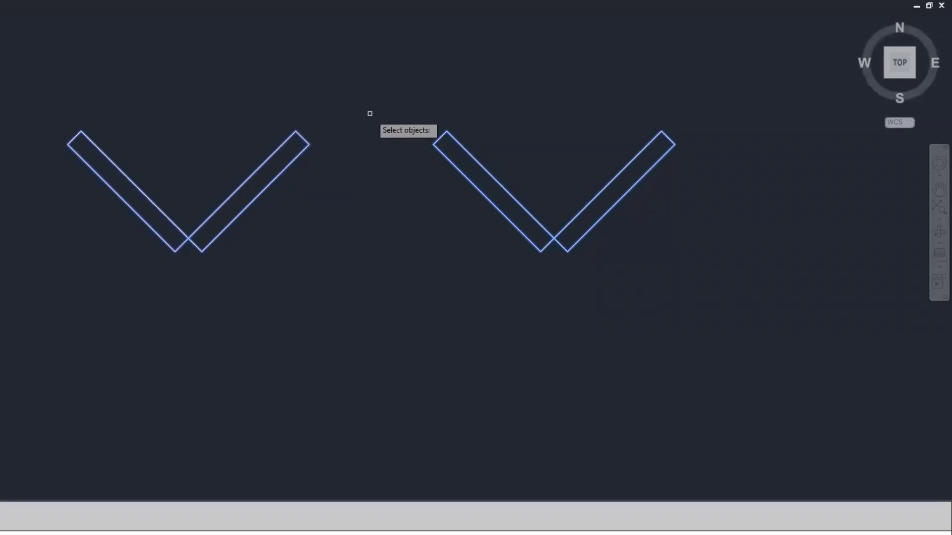
pyautogui.press('Return')
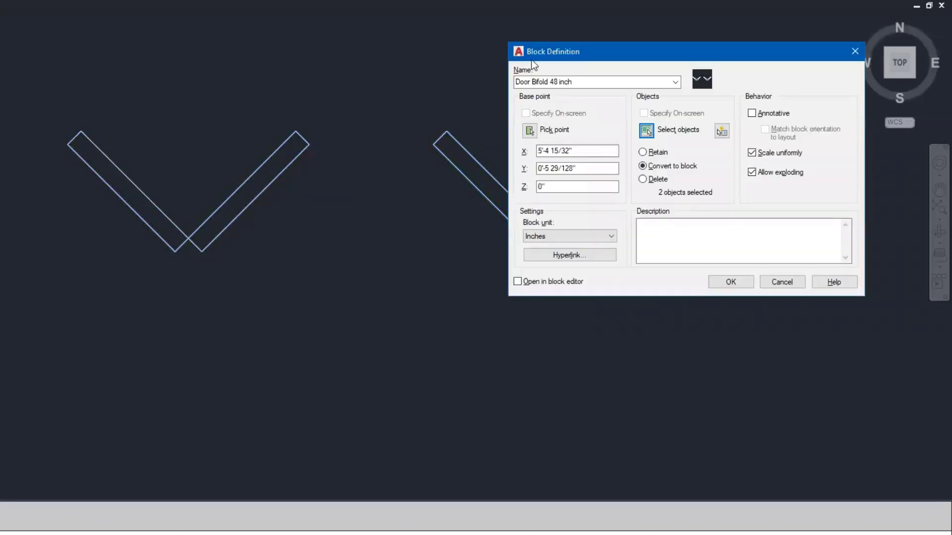
pyautogui.moveTo(614, 48); pyautogui.dragTo(470, 32)
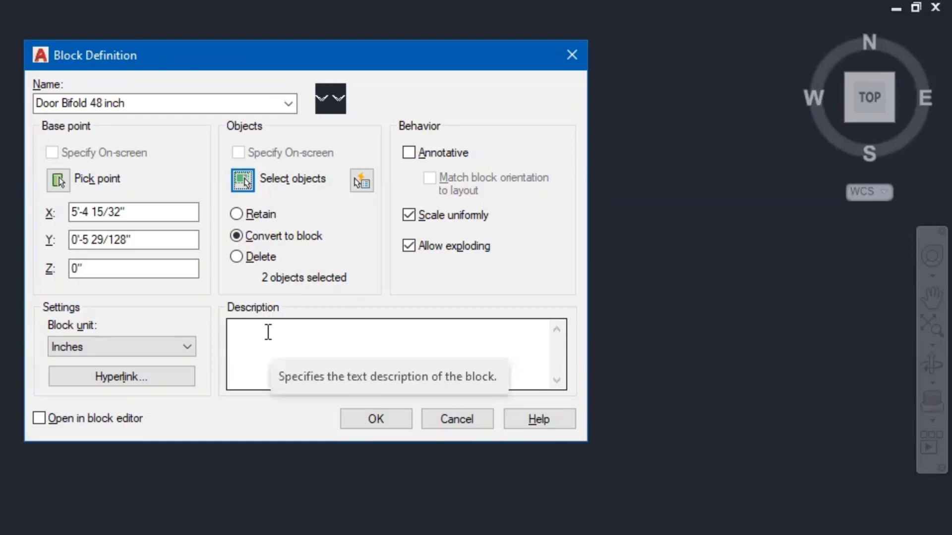
pyautogui.click(370, 418)
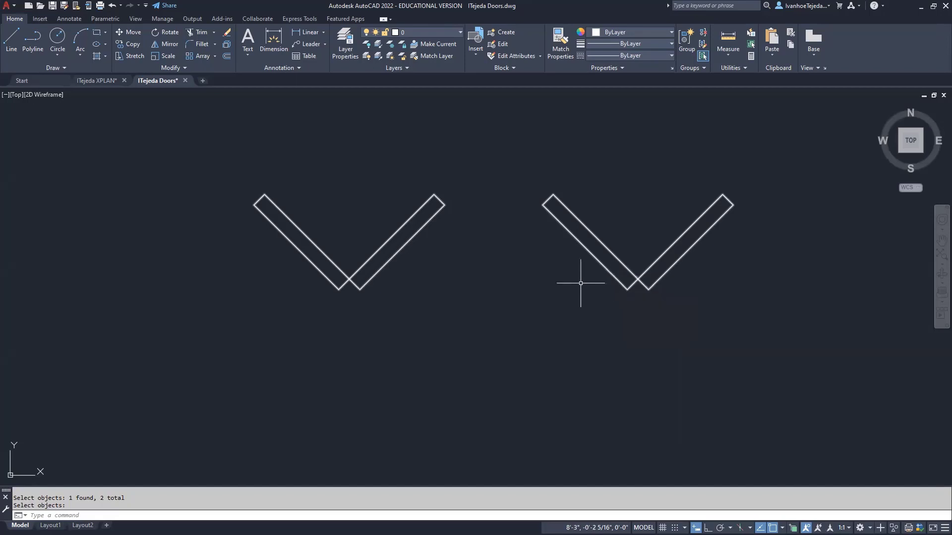
# - Start a block definition for the single swing door and name it Door 30 inch
pyautogui.scroll(-6, 519, 282)
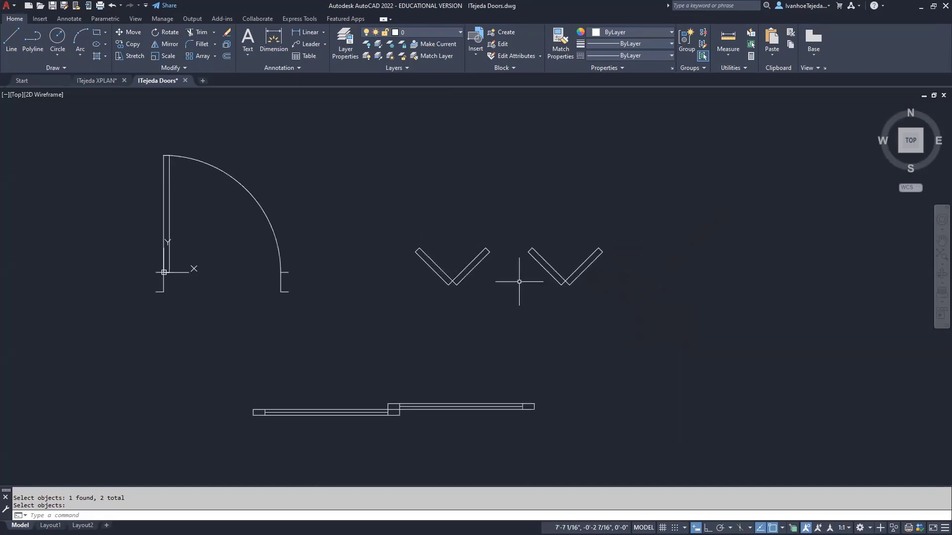
pyautogui.moveTo(365, 290); pyautogui.dragTo(511, 287, button='middle')
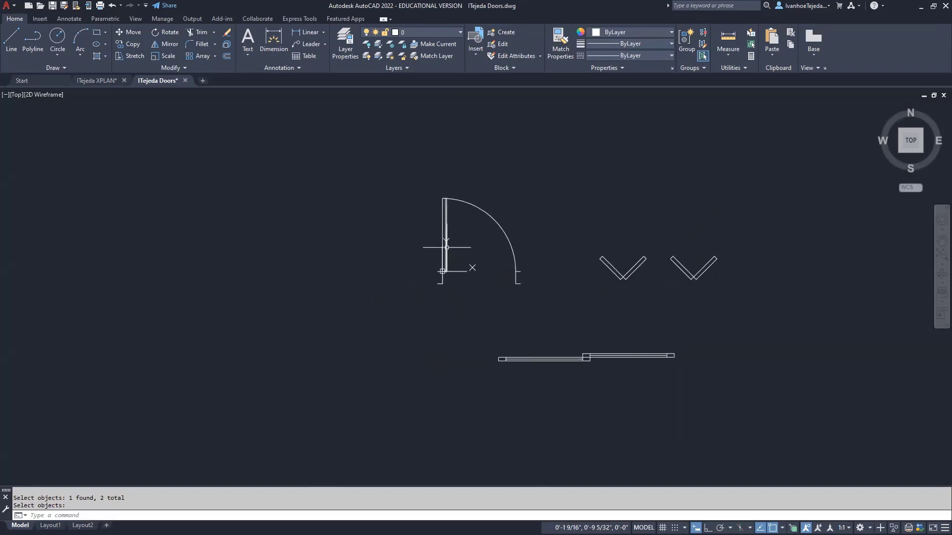
pyautogui.scroll(4, 496, 238)
pyautogui.moveTo(499, 238); pyautogui.dragTo(463, 284, button='middle')
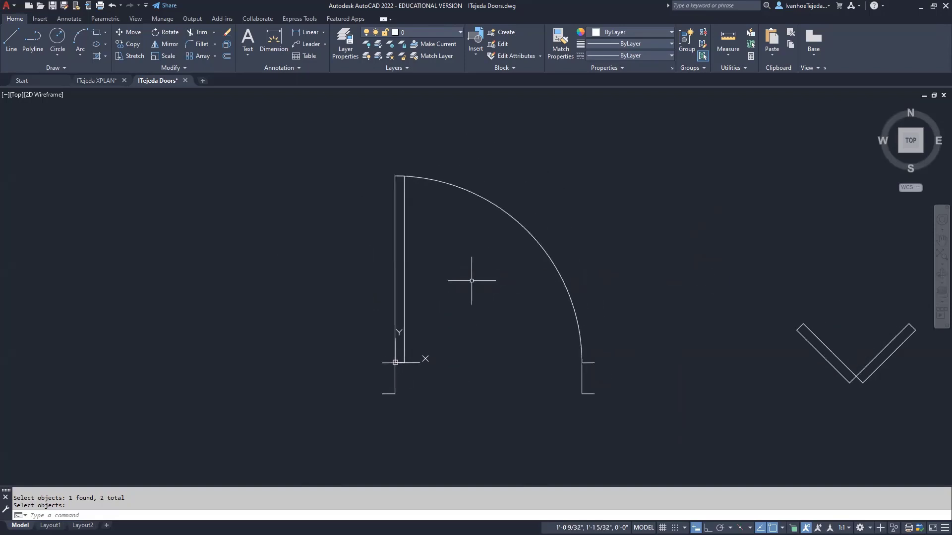
pyautogui.write('b')
pyautogui.press('Return')
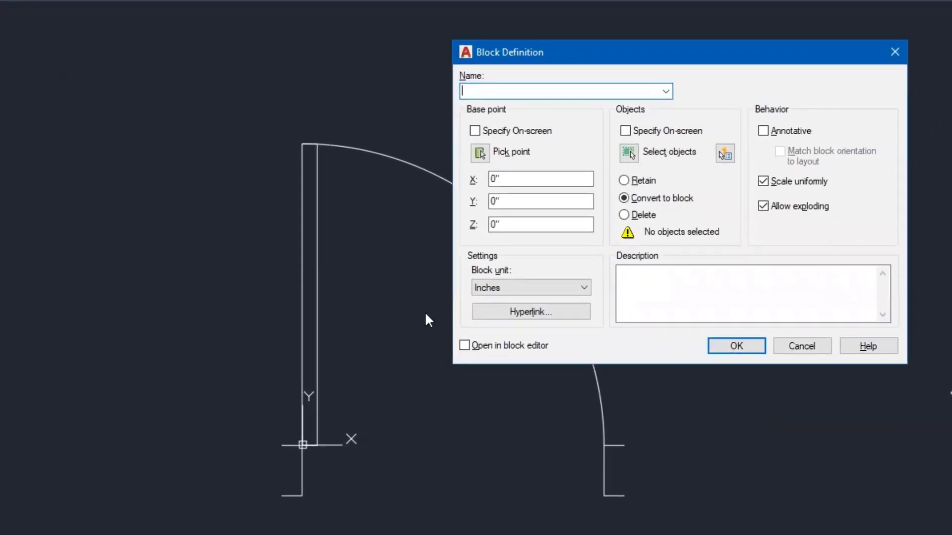
pyautogui.write('Door 30 inch')
# - Select the whole swing door with its jambs as the block's objects and create the block with its base point at the origin
pyautogui.click(628, 154)
pyautogui.click(189, 85)
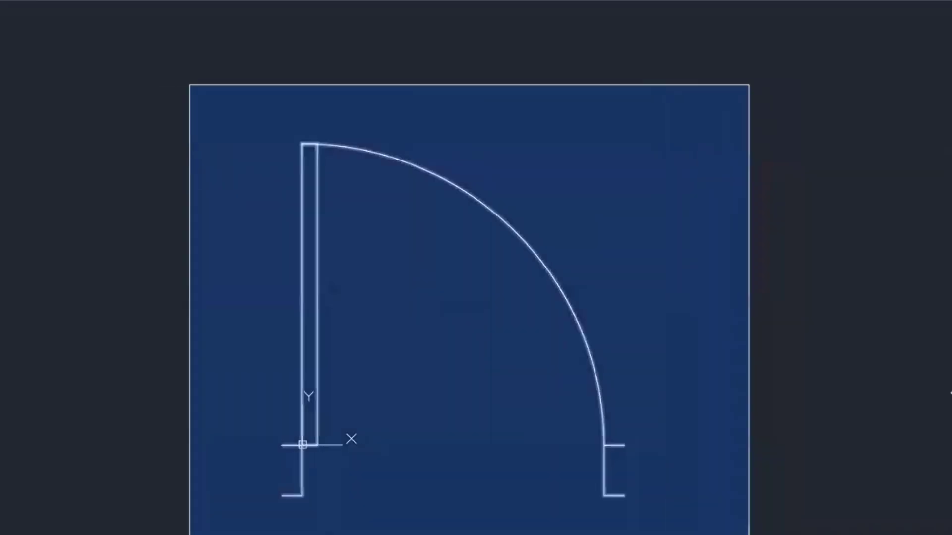
pyautogui.click(748, 534)
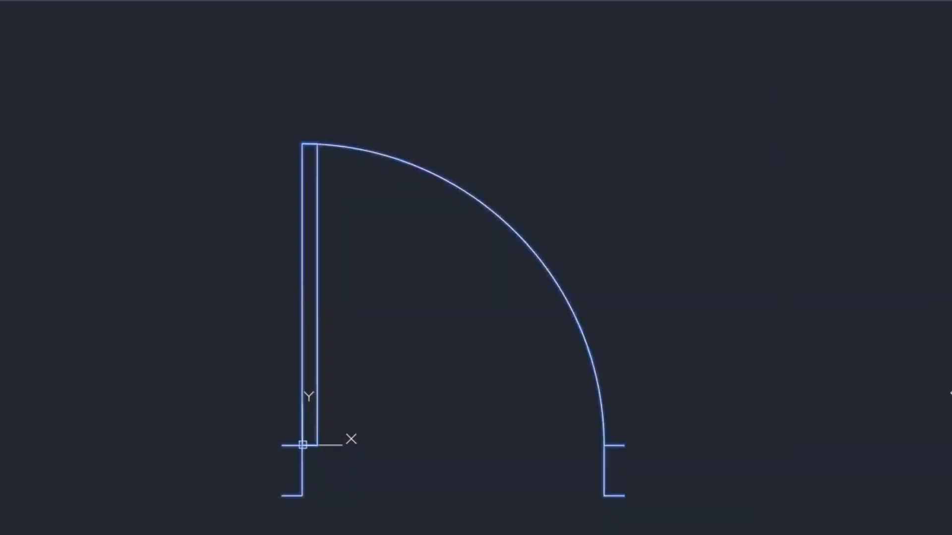
pyautogui.press('Return')
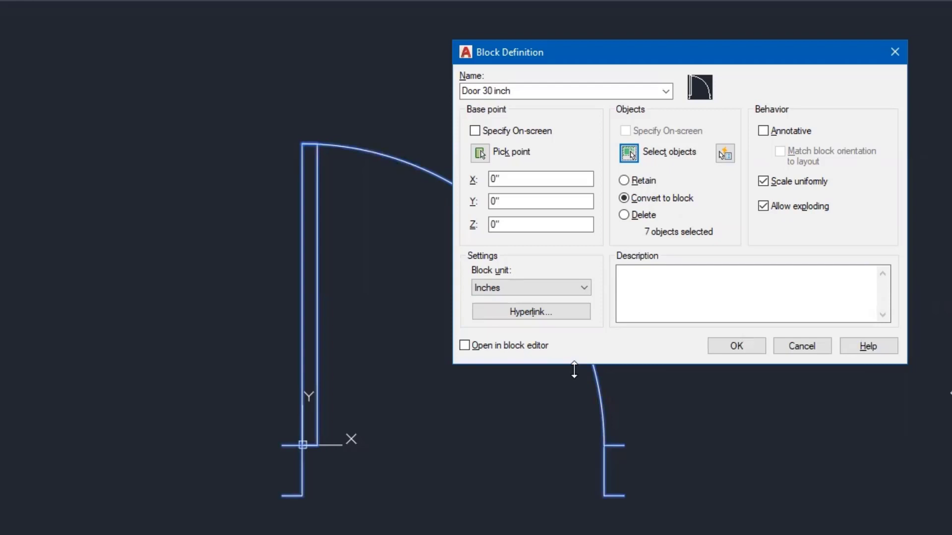
pyautogui.click(743, 349)
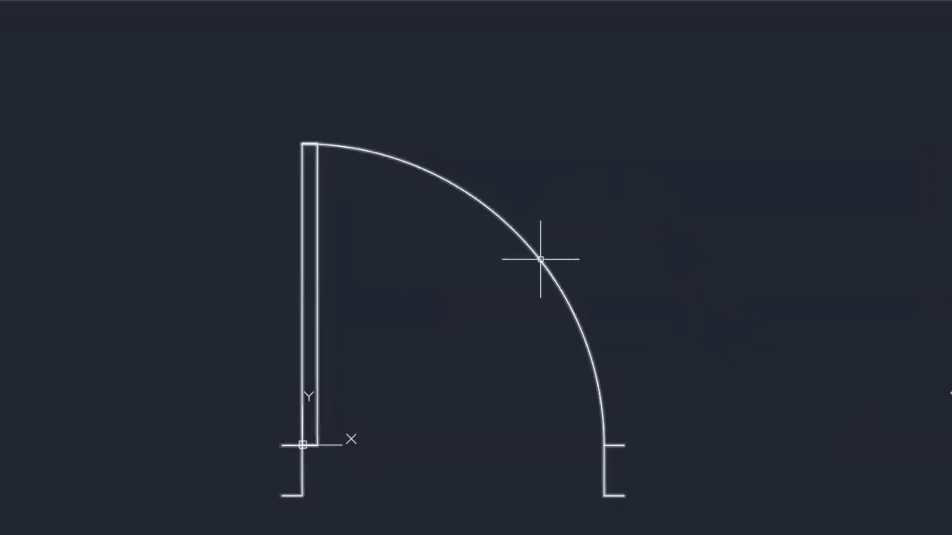
pyautogui.moveTo(540, 259)
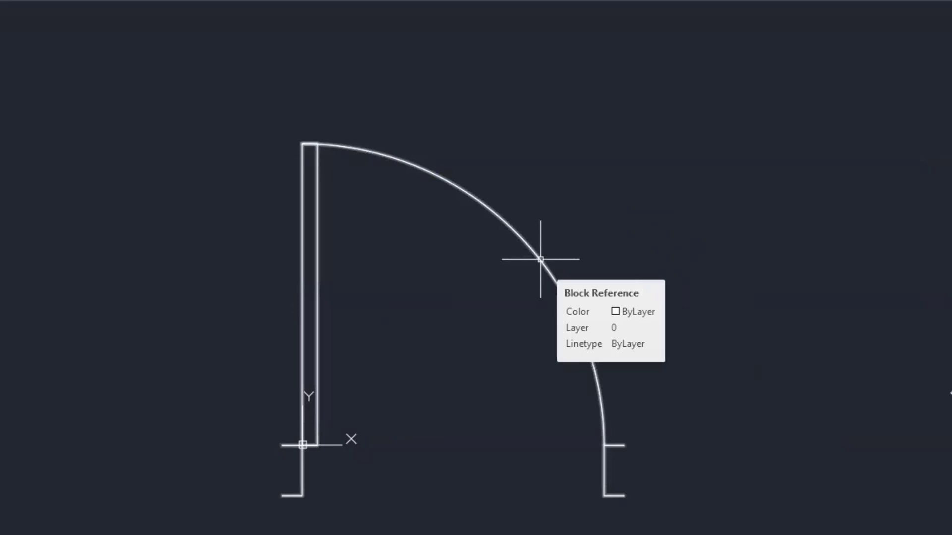
# - Start a block definition named Door Sliding 72 inch with its base point at the sliding door's lower-left outer corner
pyautogui.scroll(-2, 550, 413)
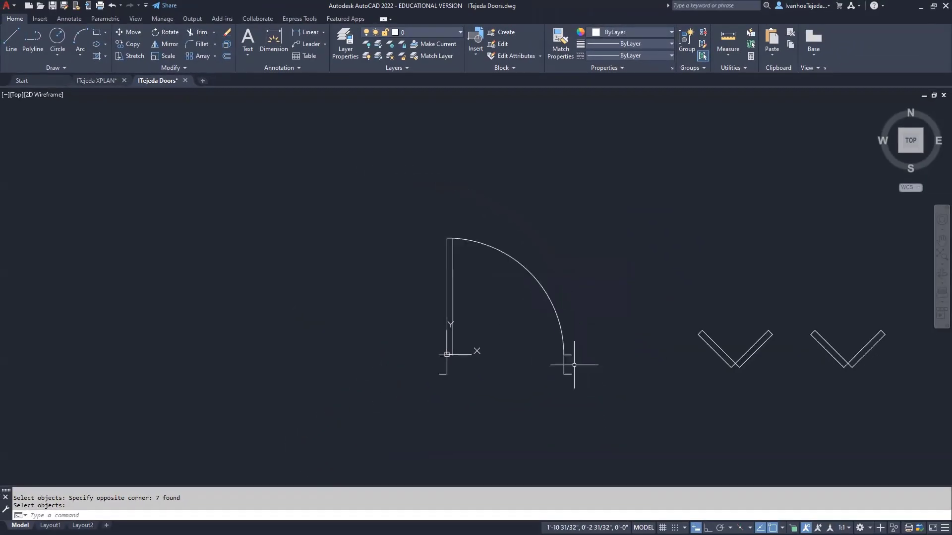
pyautogui.moveTo(617, 383)
pyautogui.mouseDown(button='middle')
pyautogui.moveTo(527, 202)
pyautogui.moveTo(463, 200)
pyautogui.mouseUp(button='middle')
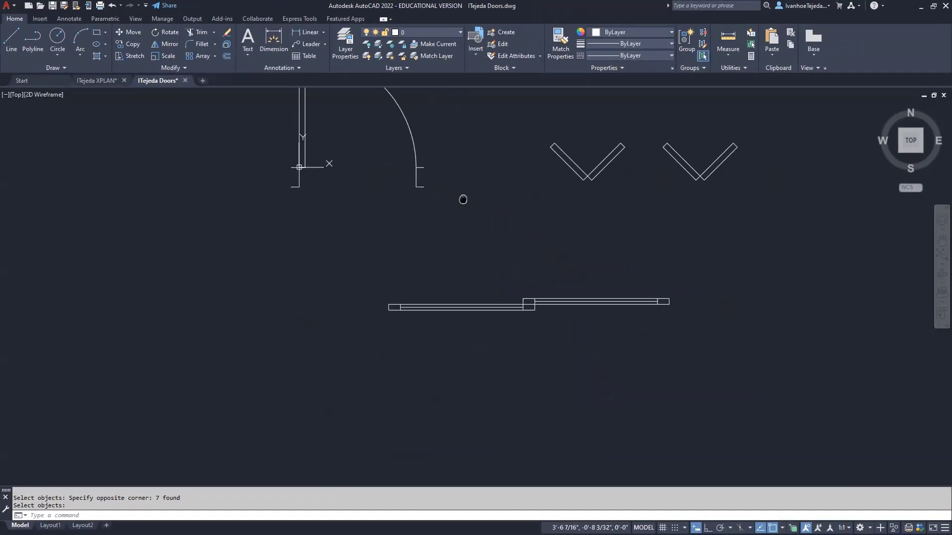
pyautogui.scroll(2, 537, 275)
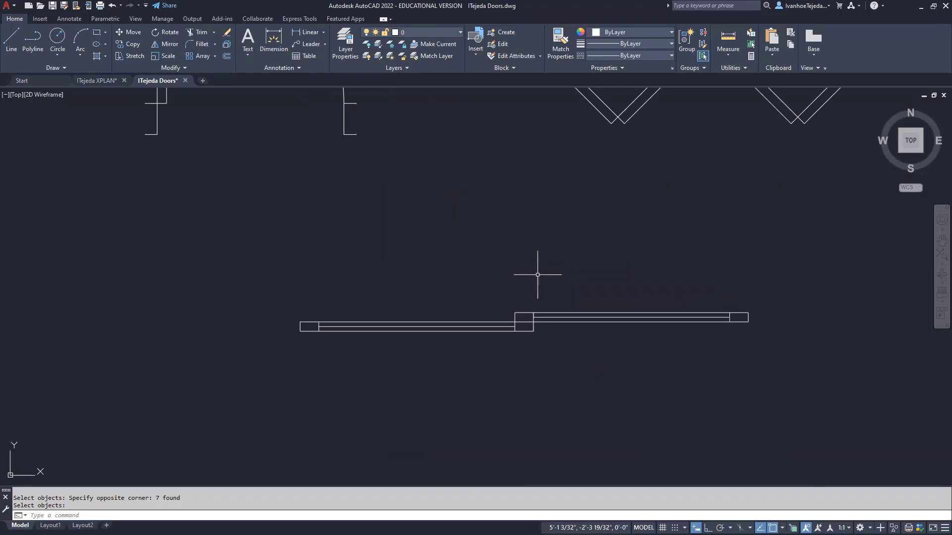
pyautogui.scroll(2, 538, 275)
pyautogui.moveTo(542, 264); pyautogui.dragTo(514, 229, button='middle')
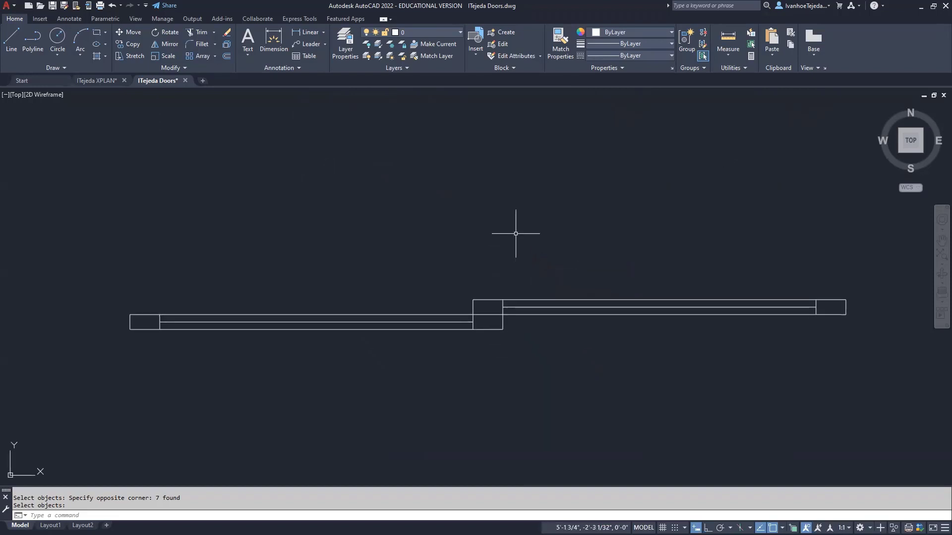
pyautogui.write('B')
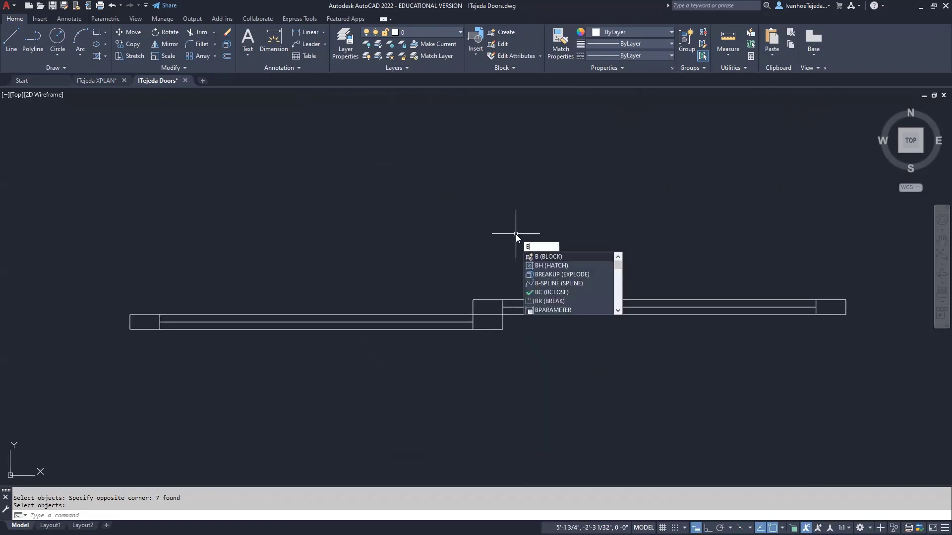
pyautogui.press('Return')
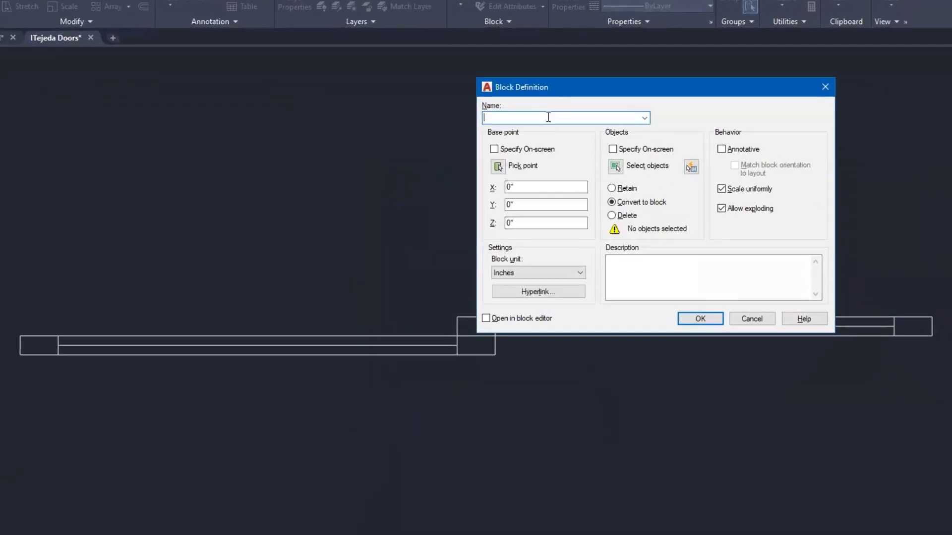
pyautogui.write('D')
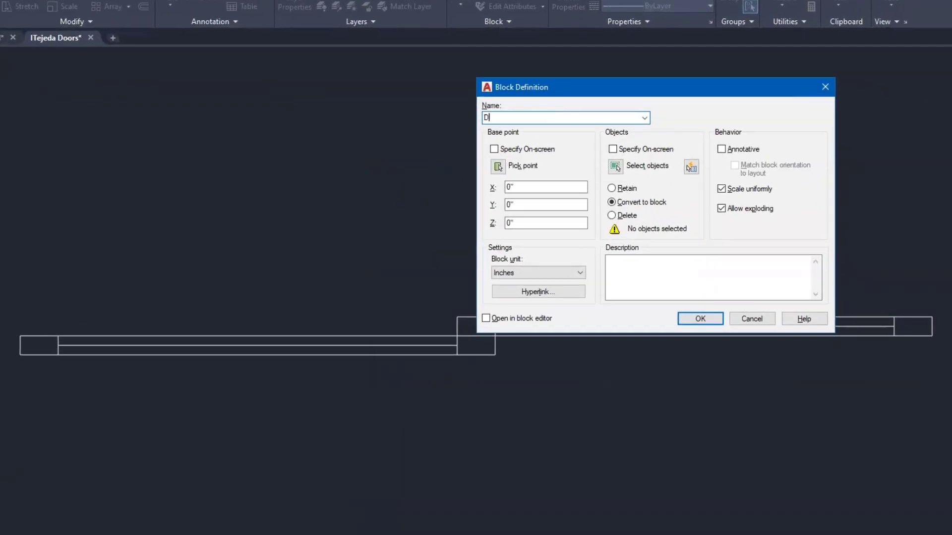
pyautogui.write('oor Sliding 72 inch')
pyautogui.click(497, 166)
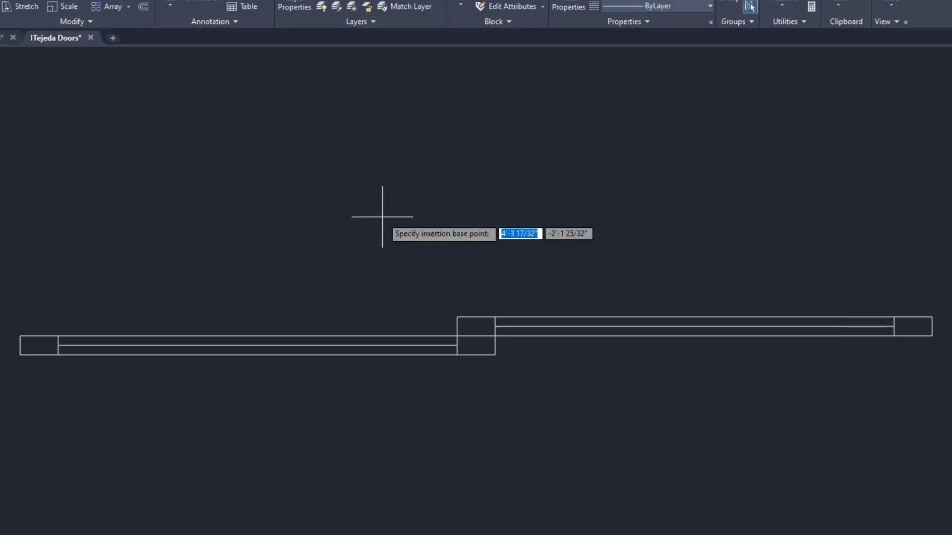
pyautogui.click(20, 354)
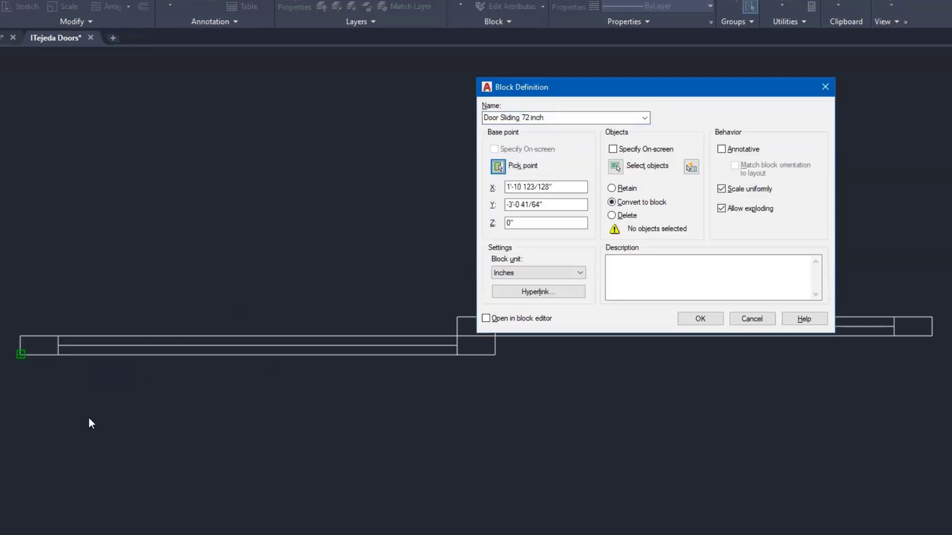
# - Select all parts of the sliding door as the block's objects and create the block with Convert to block and uniform scaling
pyautogui.click(615, 167)
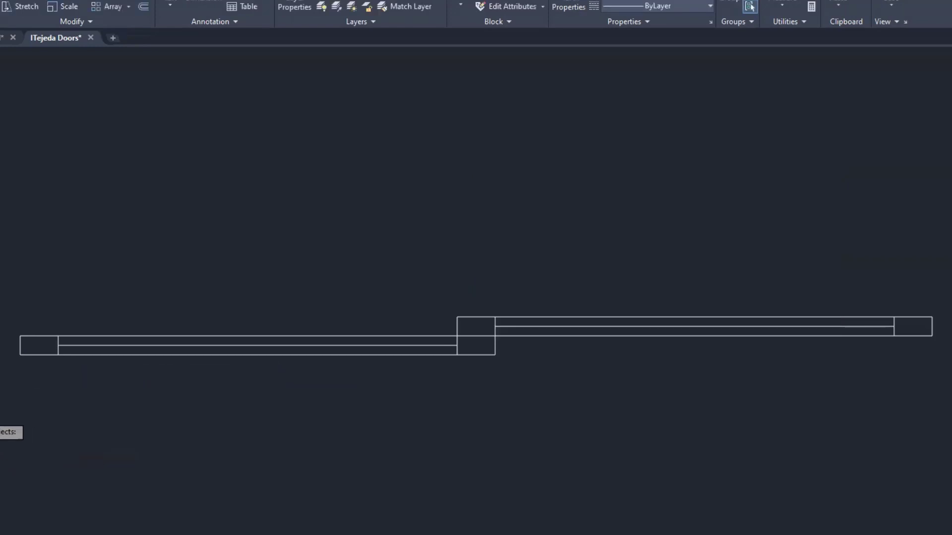
pyautogui.click(1, 415)
pyautogui.click(950, 257)
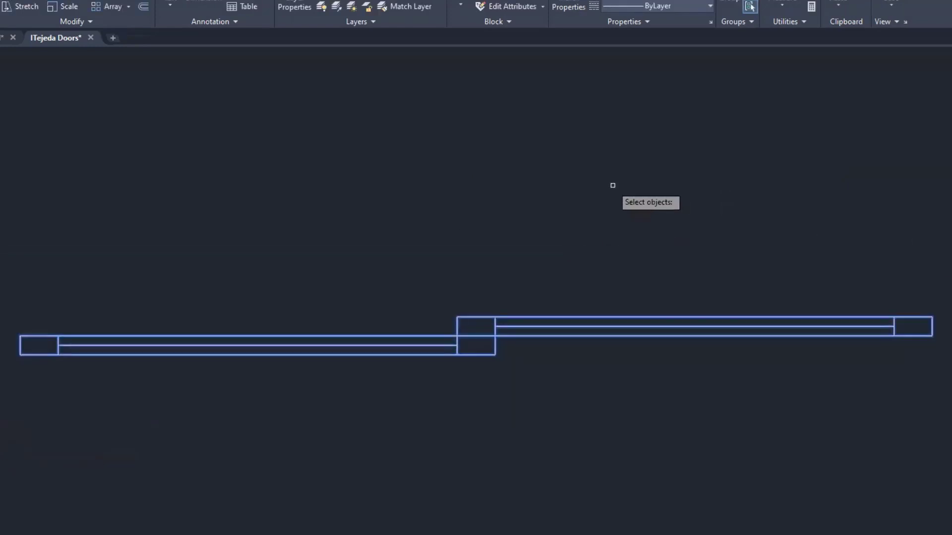
pyautogui.press('Return')
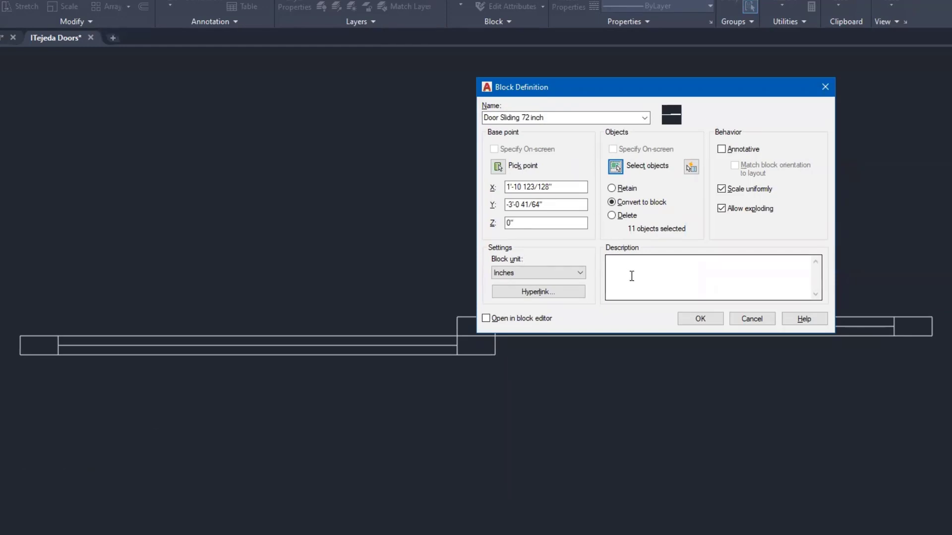
pyautogui.click(699, 319)
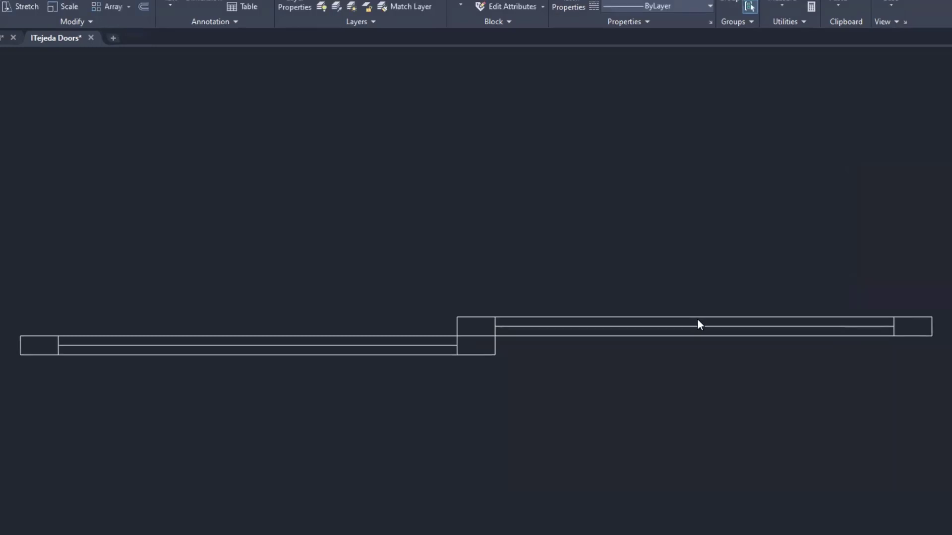
# - Check which door blocks the Doors drawing offers for insertion, and save and close the drawing
pyautogui.scroll(-6, 483, 205)
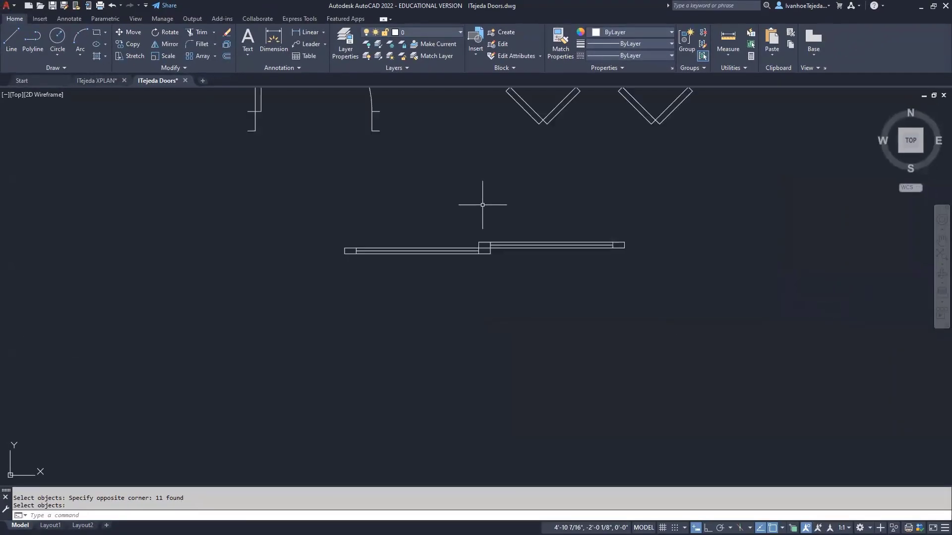
pyautogui.moveTo(504, 174); pyautogui.dragTo(504, 299, button='middle')
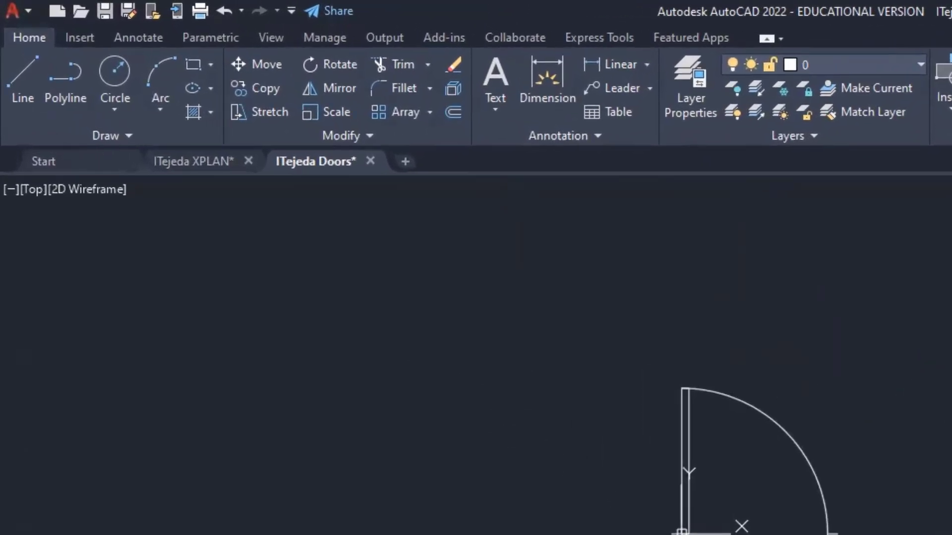
pyautogui.click(80, 37)
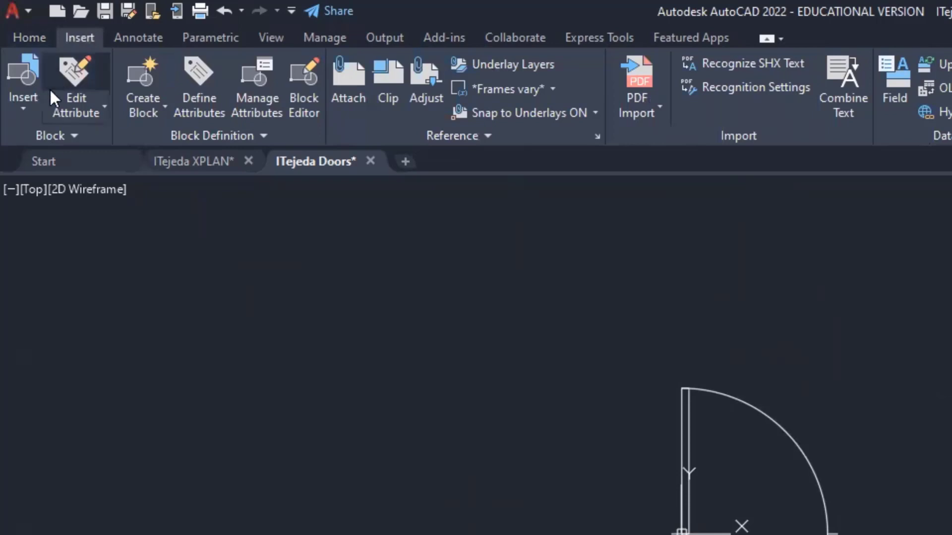
pyautogui.click(27, 108)
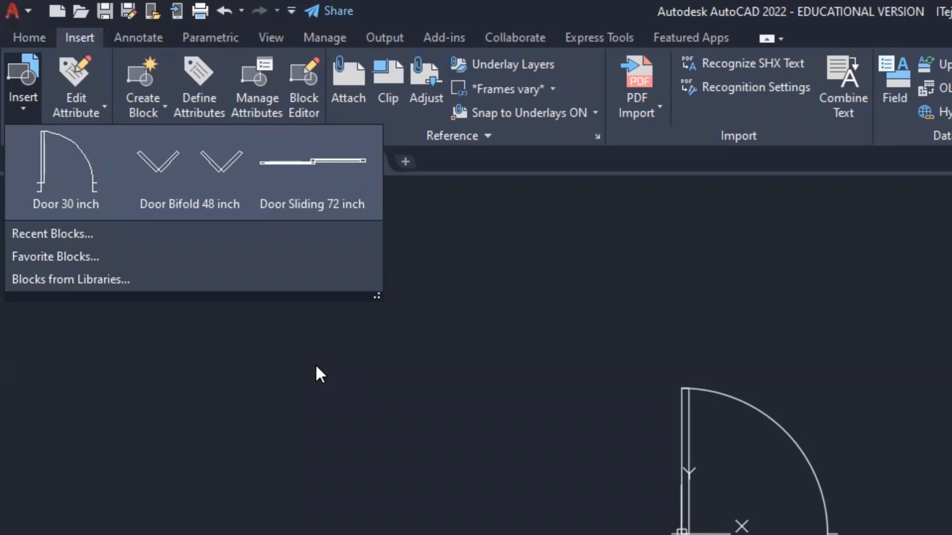
pyautogui.click(360, 388)
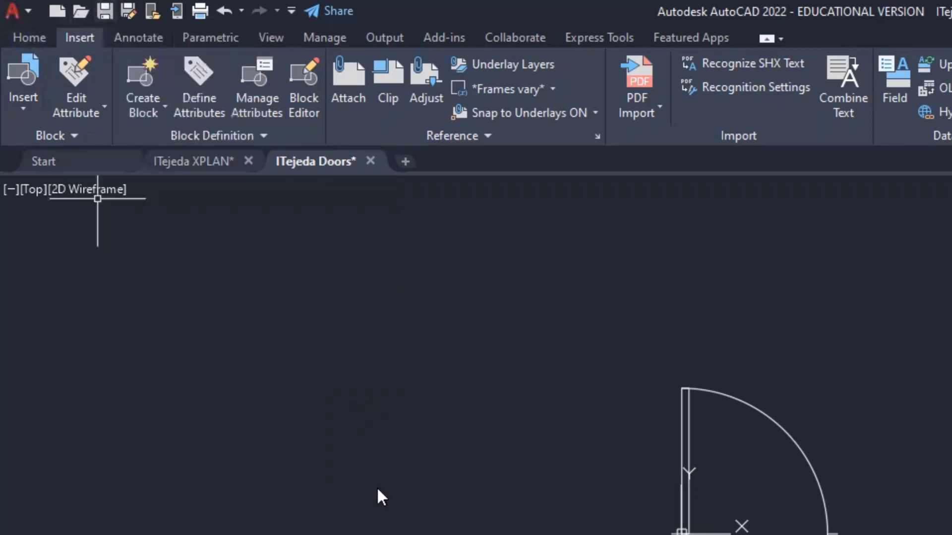
pyautogui.hotkey('ctrl', 's')
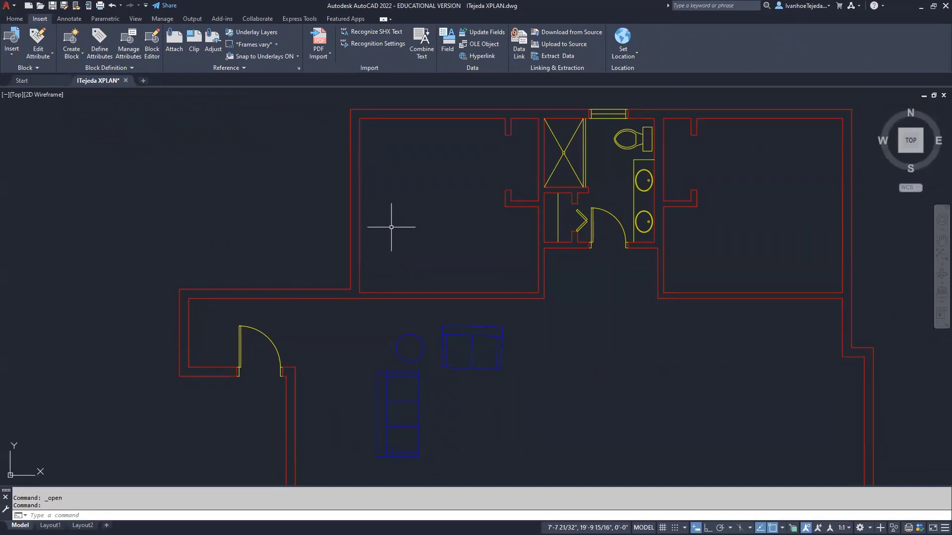
# - In the XPLAN floor plan, load the Doors drawing from the Arch 170 folder as the block library
pyautogui.click(13, 59)
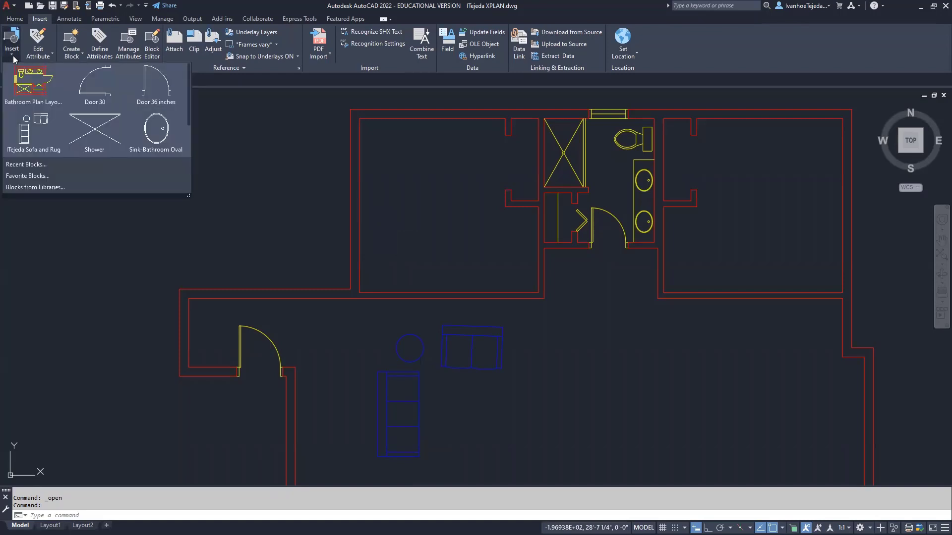
pyautogui.click(32, 188)
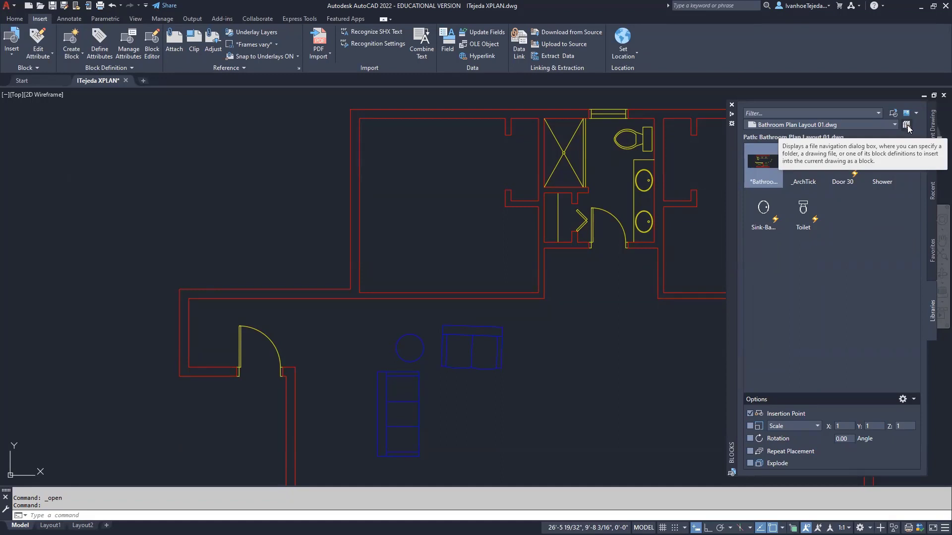
pyautogui.click(907, 126)
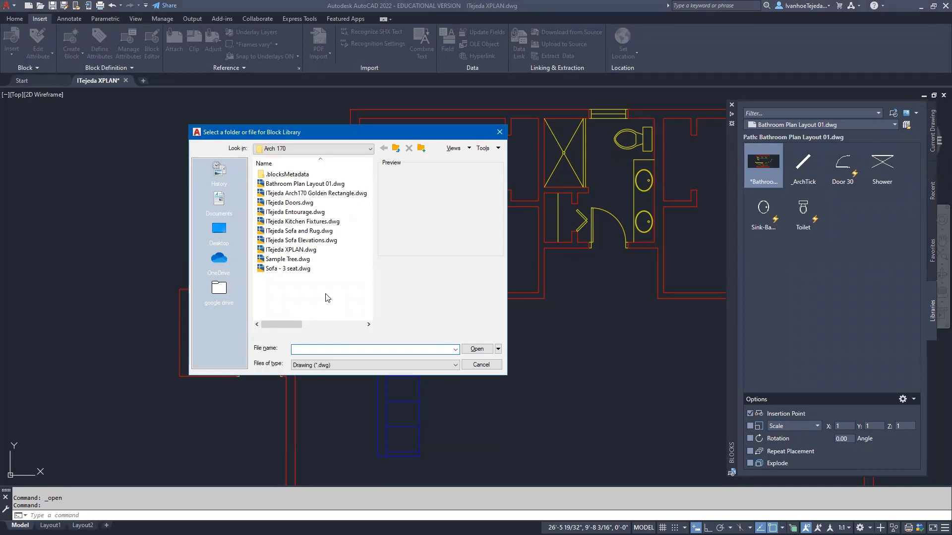
pyautogui.click(290, 202)
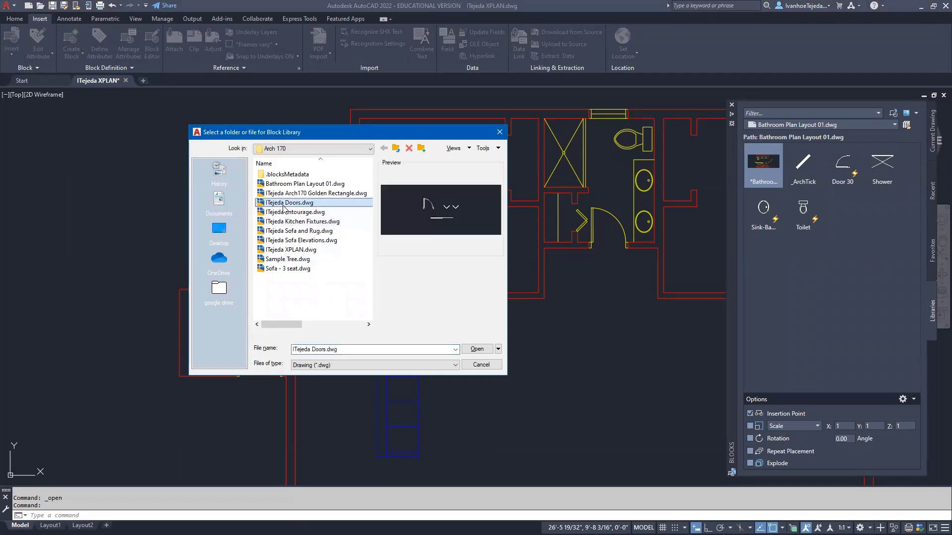
pyautogui.click(477, 352)
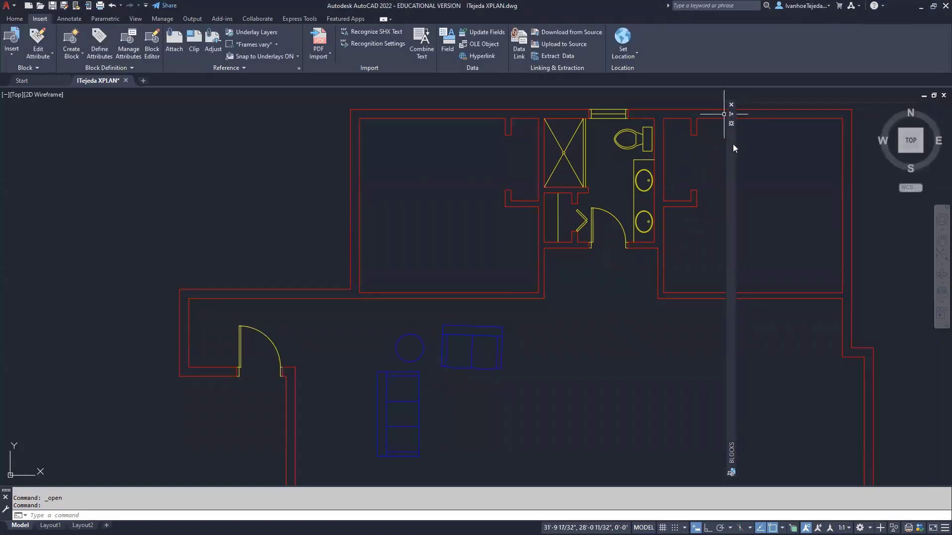
pyautogui.moveTo(732, 149)
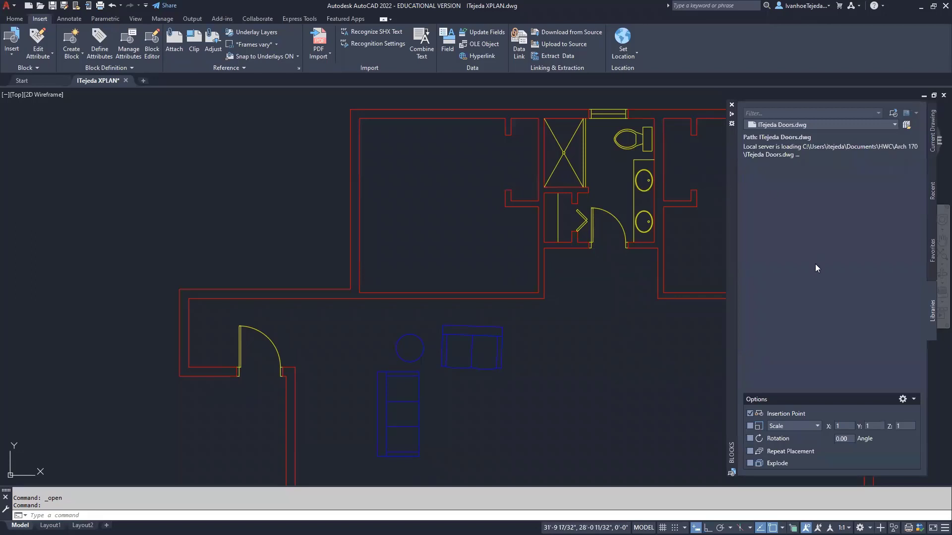
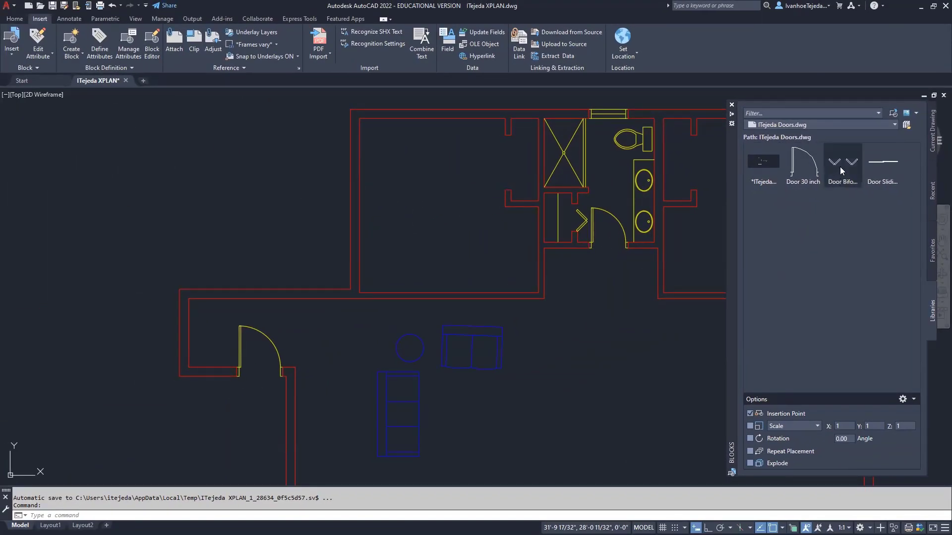
# - Insert the Door Bifold 48 inch block into the open floor area of the upper-left bedroom, near its closet
pyautogui.moveTo(840, 171)
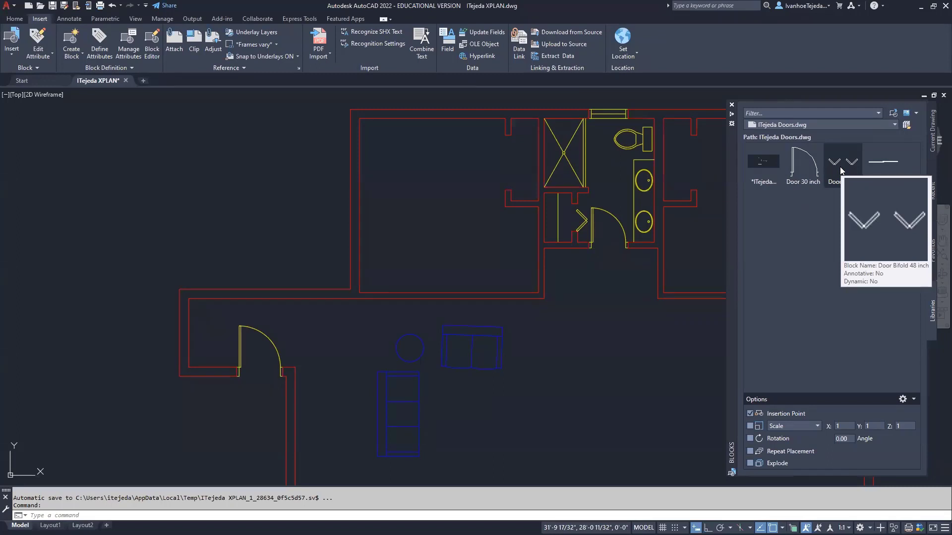
pyautogui.click(840, 171)
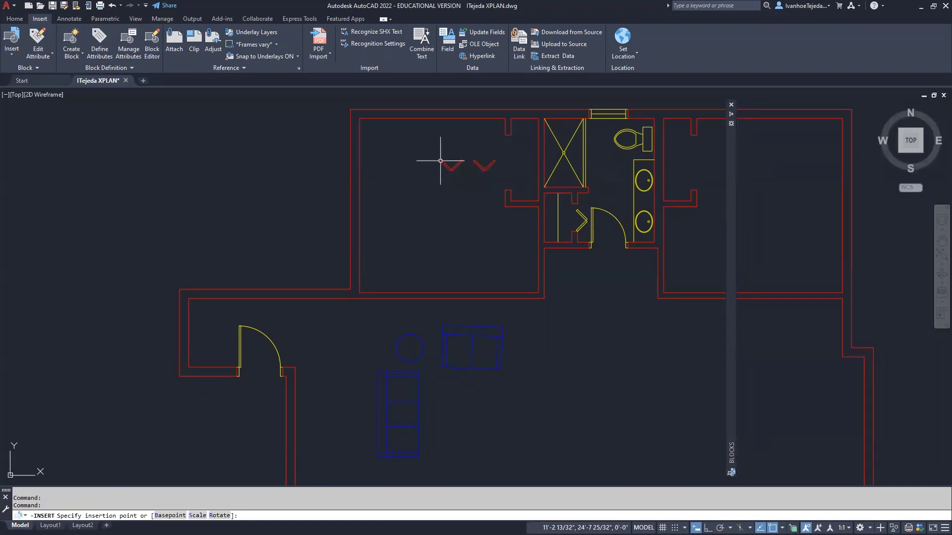
pyautogui.scroll(2, 461, 166)
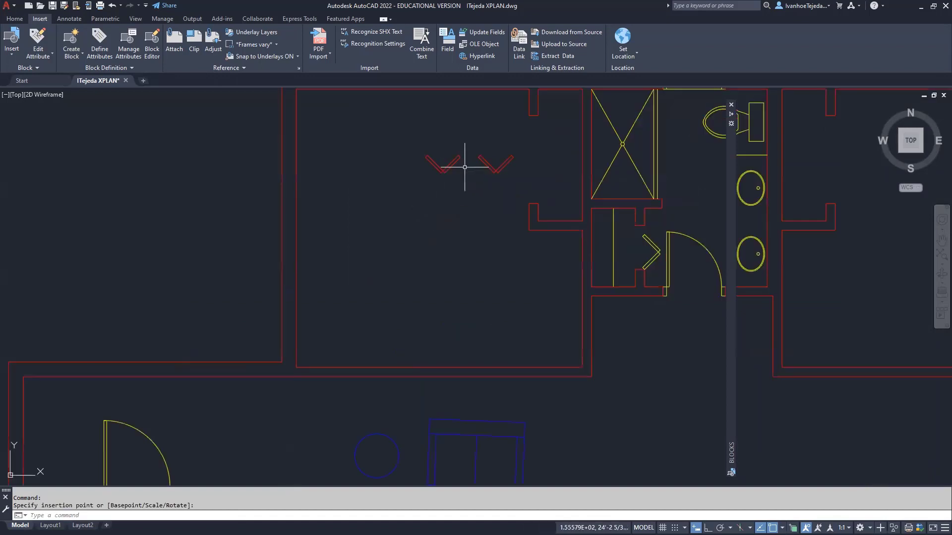
pyautogui.moveTo(472, 187); pyautogui.dragTo(477, 256, button='middle')
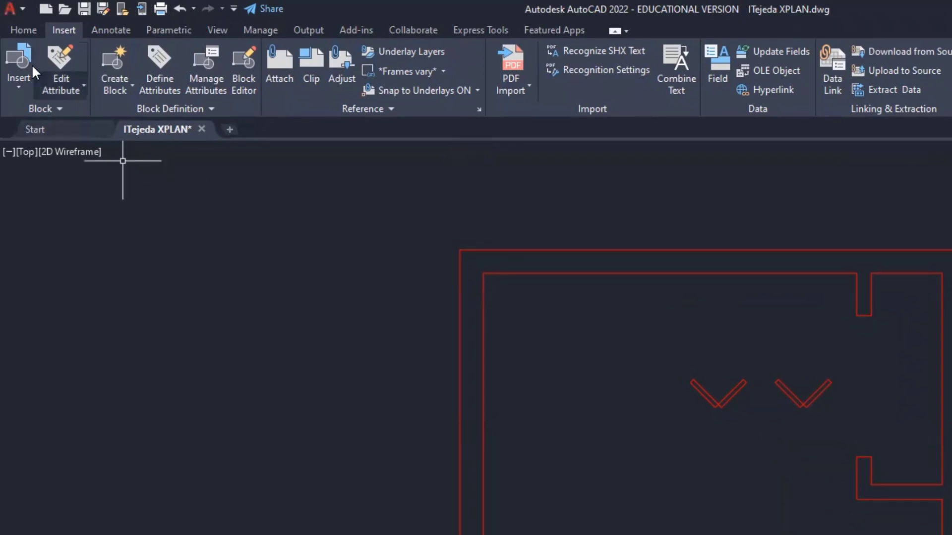
# - Put the inserted bifold door block on the APLAN layer
pyautogui.click(27, 30)
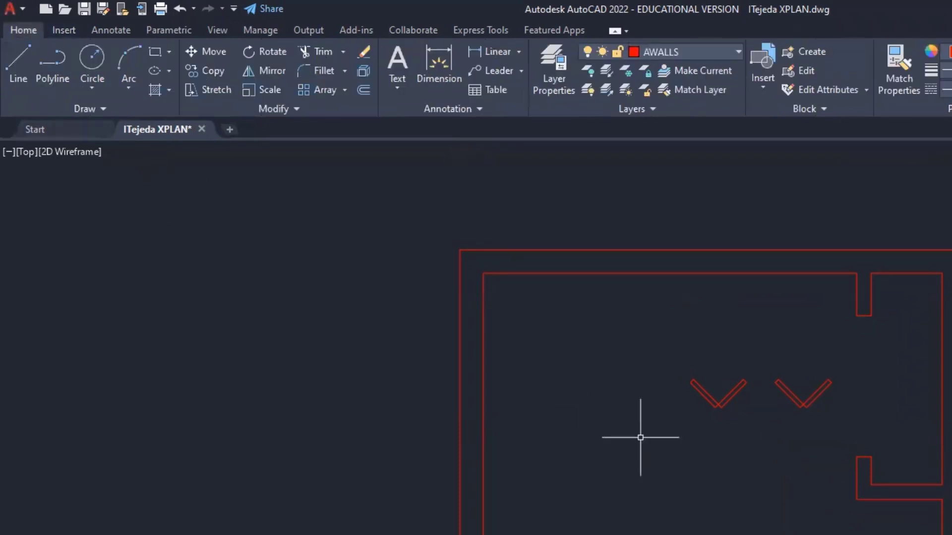
pyautogui.click(703, 394)
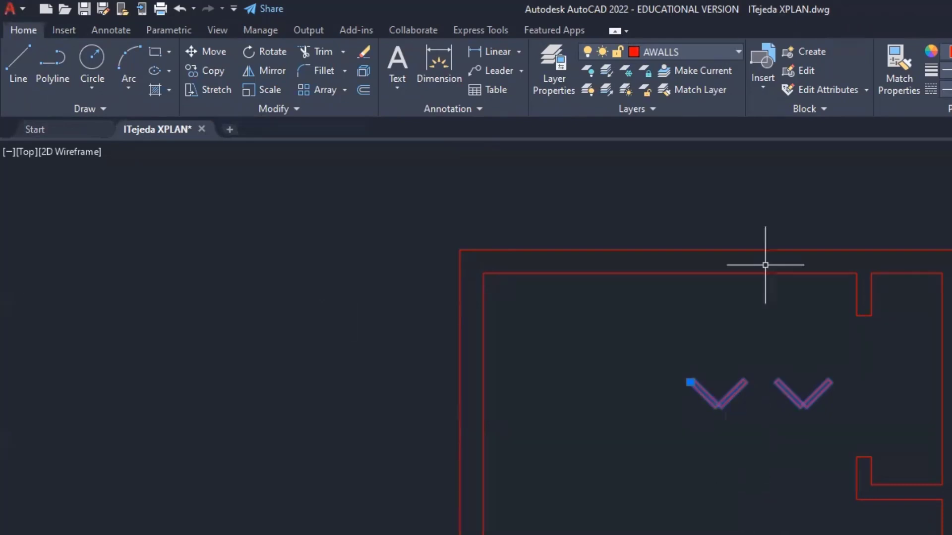
pyautogui.click(735, 53)
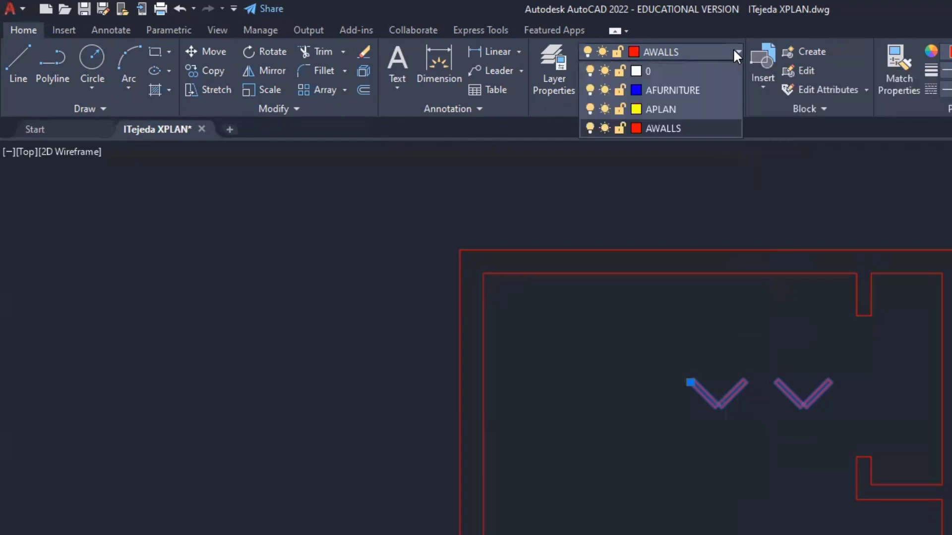
pyautogui.click(671, 108)
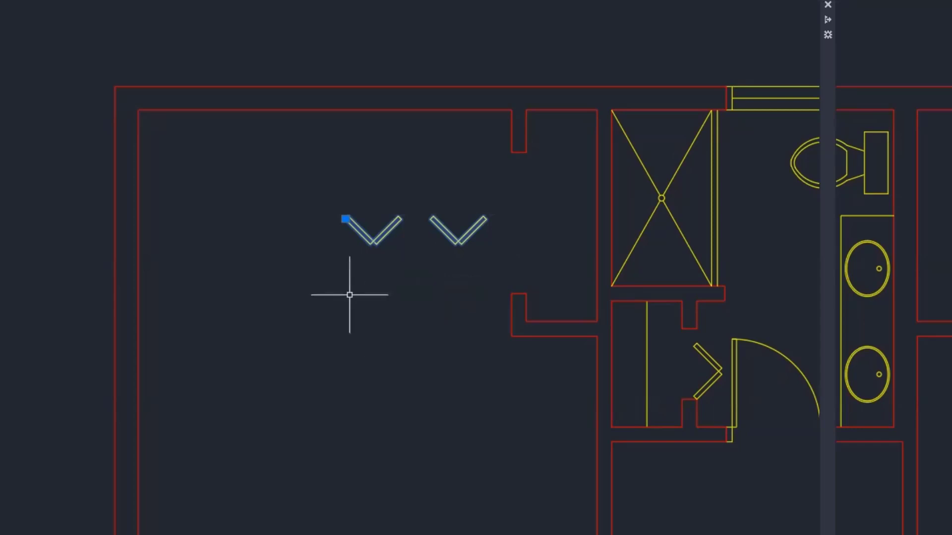
# - Move the bifold door by its insertion point onto the outer corner of the bedroom closet's upper wall stub
pyautogui.click(345, 218)
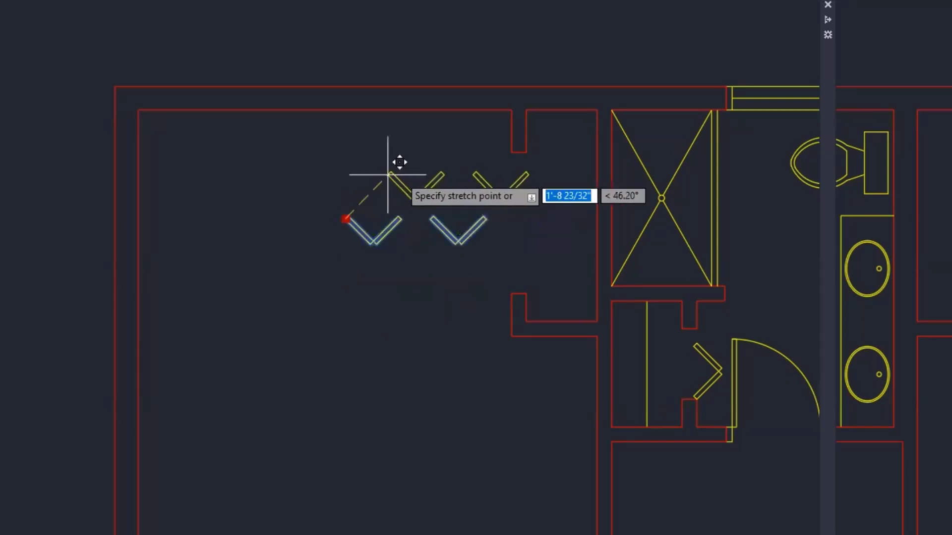
pyautogui.scroll(2, 519, 174)
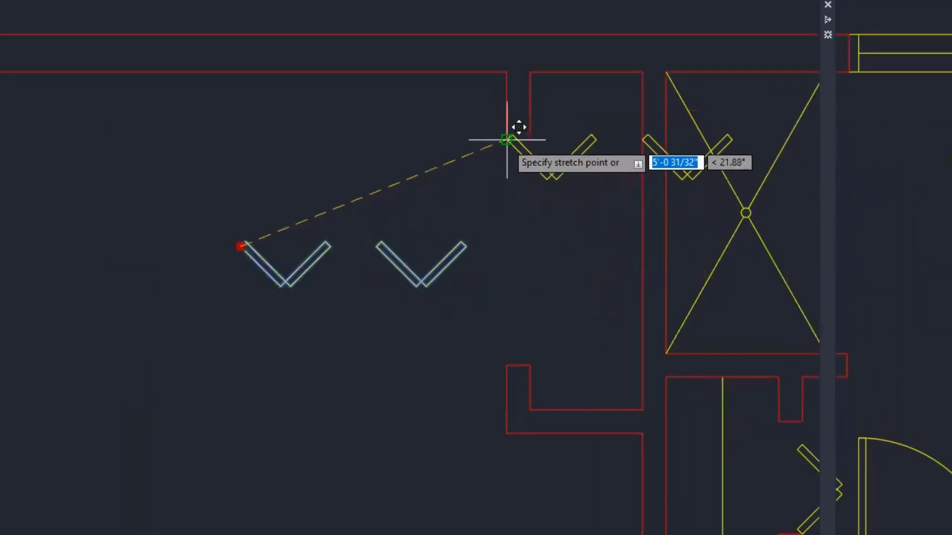
pyautogui.click(507, 140)
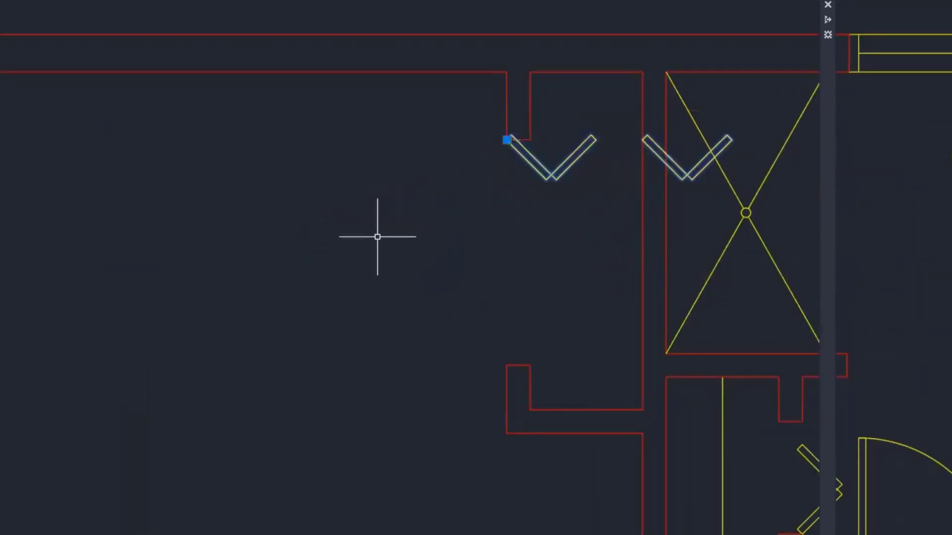
# - Rotate the bifold door about its insertion point to 270° with ortho on, so it spans the closet opening
pyautogui.click(507, 140)
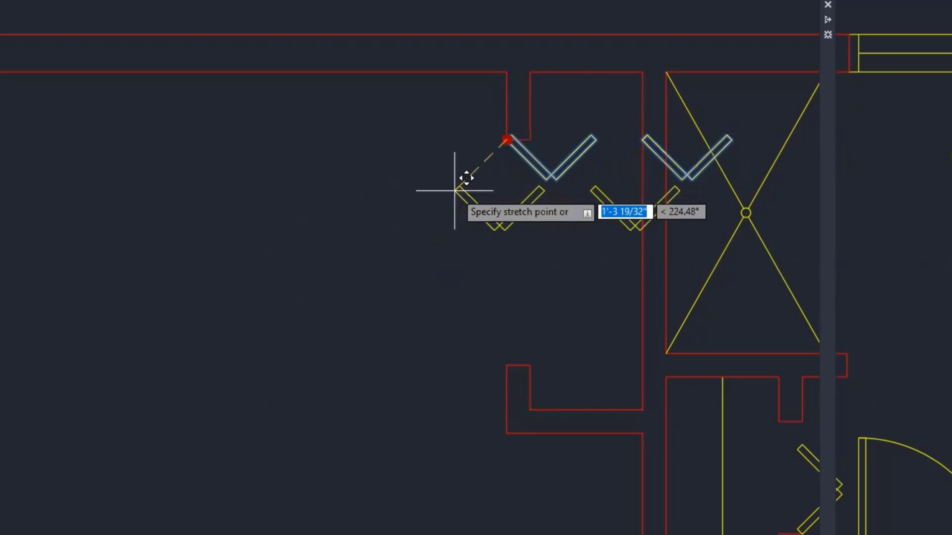
pyautogui.rightClick(437, 188)
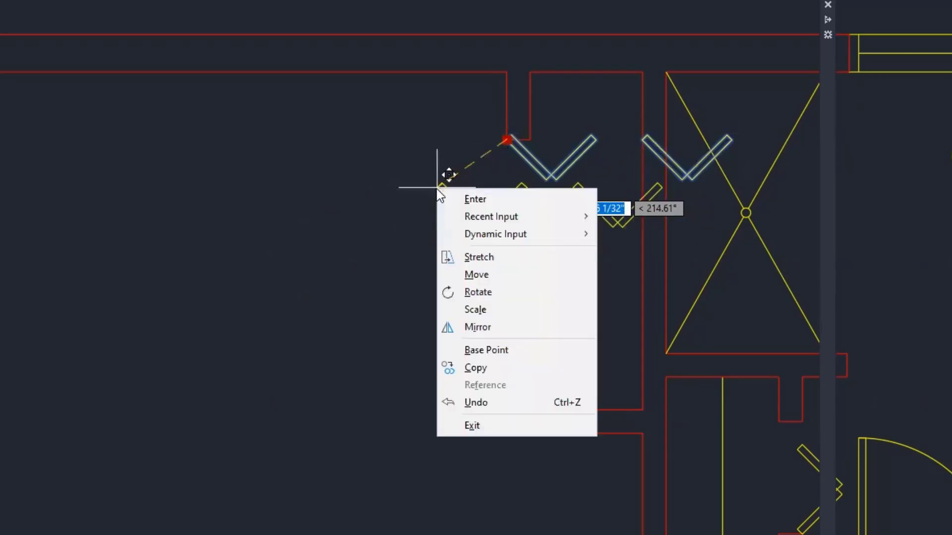
pyautogui.click(488, 292)
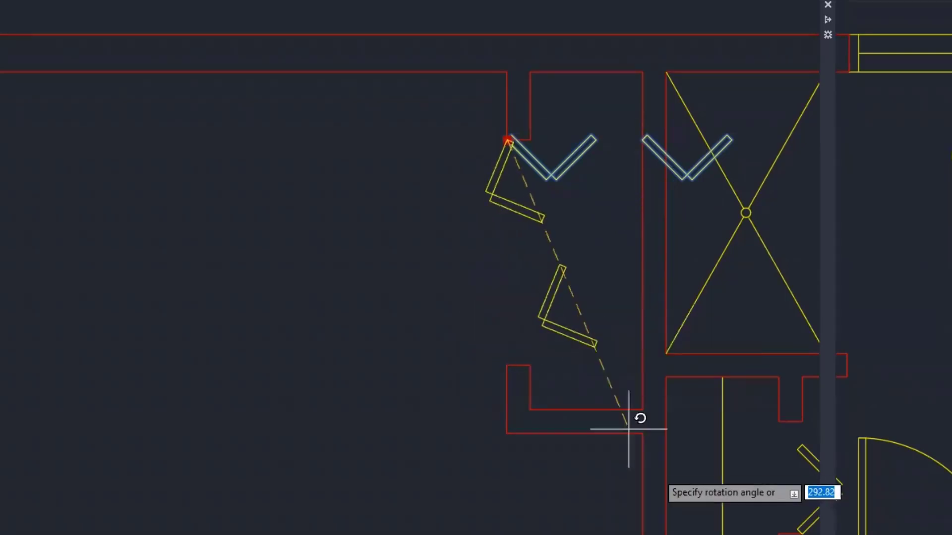
pyautogui.press('F8')
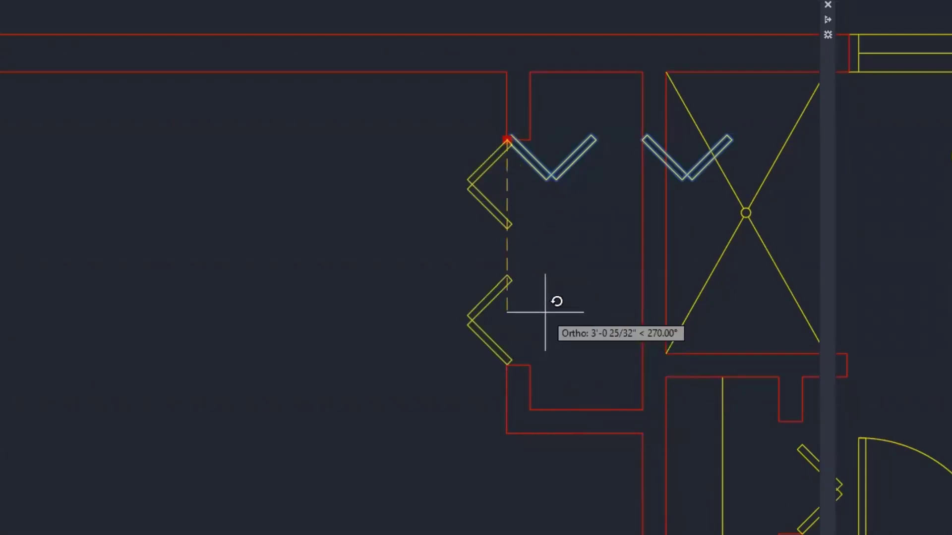
# - Rotate the pair of bifold doors to 270° about the upper jamb corner to fit the left bedroom's closet opening
pyautogui.click(545, 312)
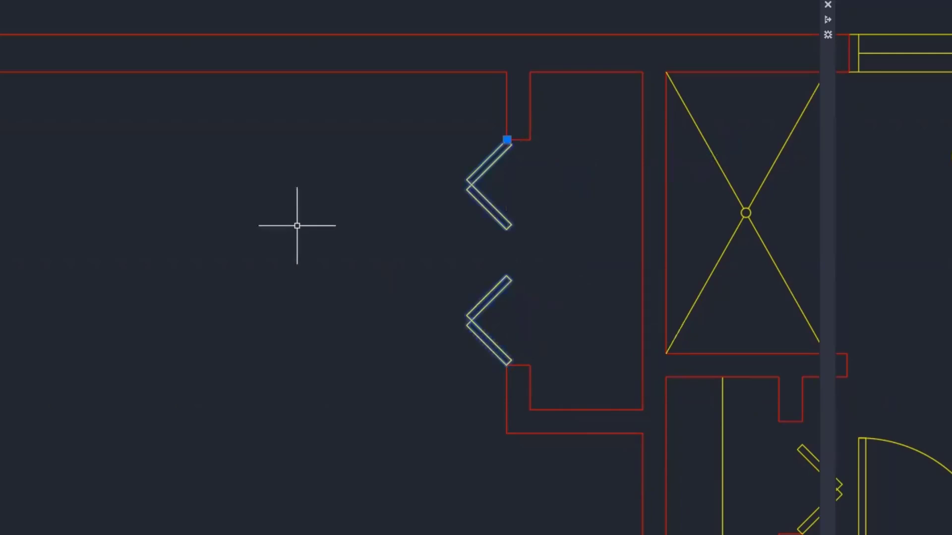
pyautogui.press('Escape')
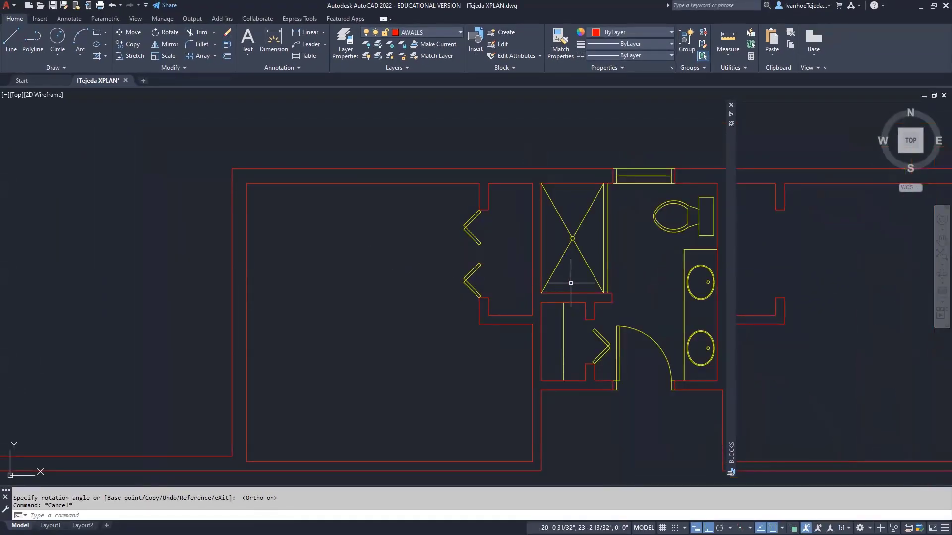
# - Copy the double bifold doors from the left bedroom closet's upper jamb corner to the matching room-side jamb corner of the right bedroom closet
pyautogui.moveTo(571, 283); pyautogui.dragTo(259, 296, button='middle')
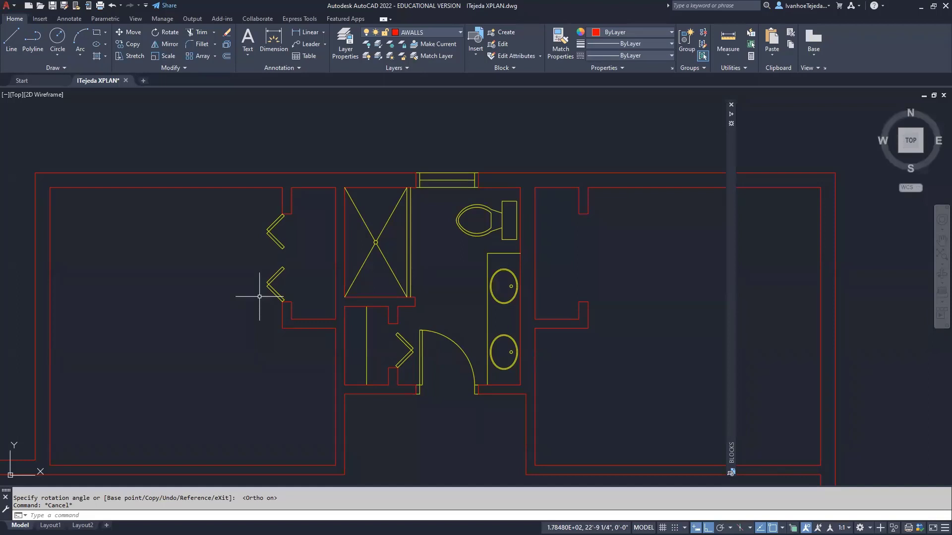
pyautogui.write('CO')
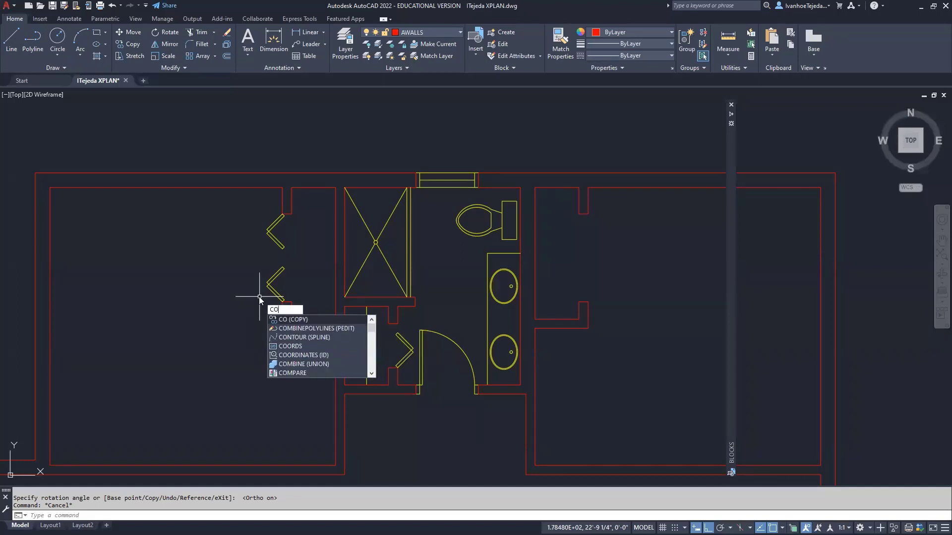
pyautogui.press('Return')
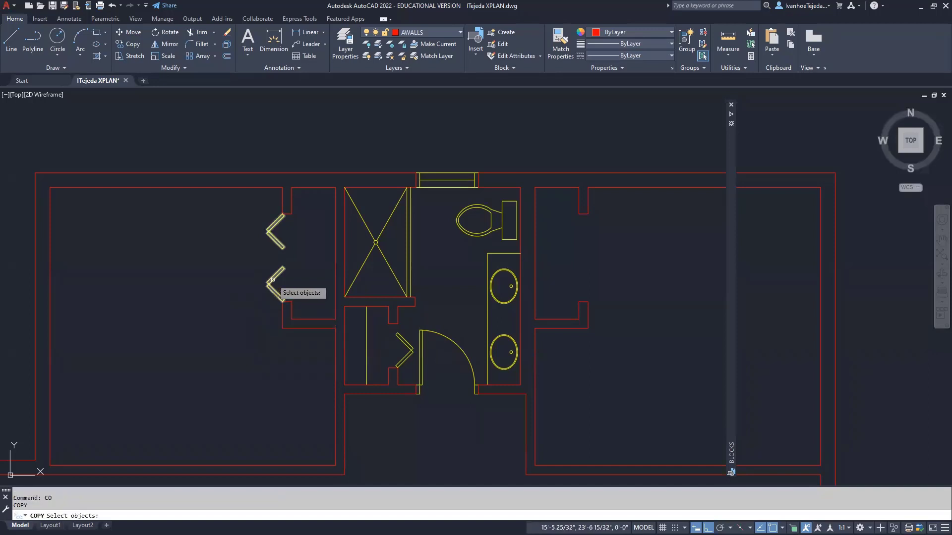
pyautogui.click(274, 283)
pyautogui.press('Return')
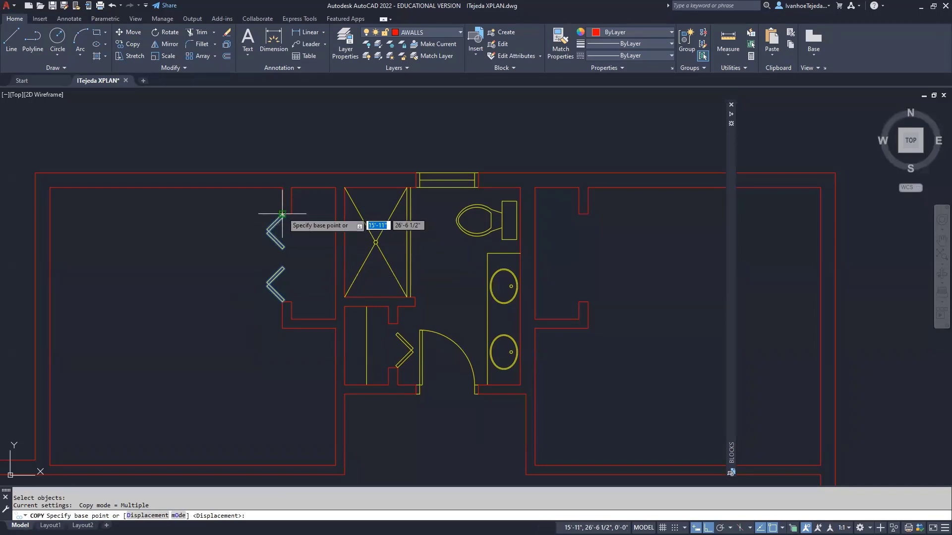
pyautogui.scroll(4, 282, 214)
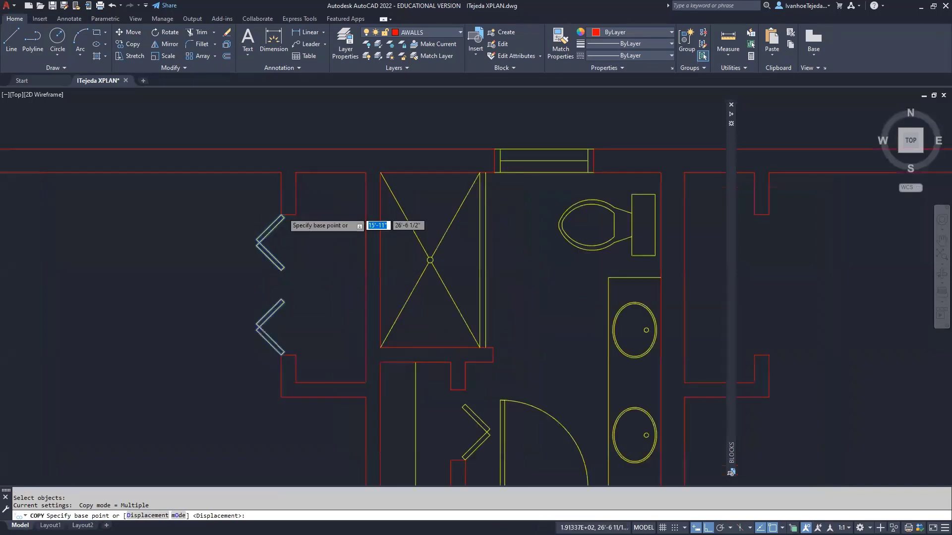
pyautogui.click(281, 215)
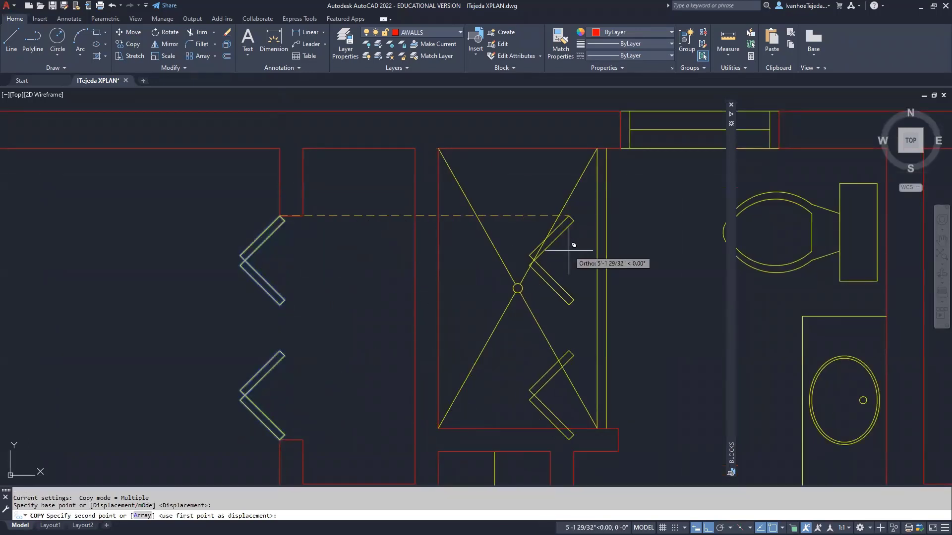
pyautogui.moveTo(574, 251); pyautogui.dragTo(146, 259, button='middle')
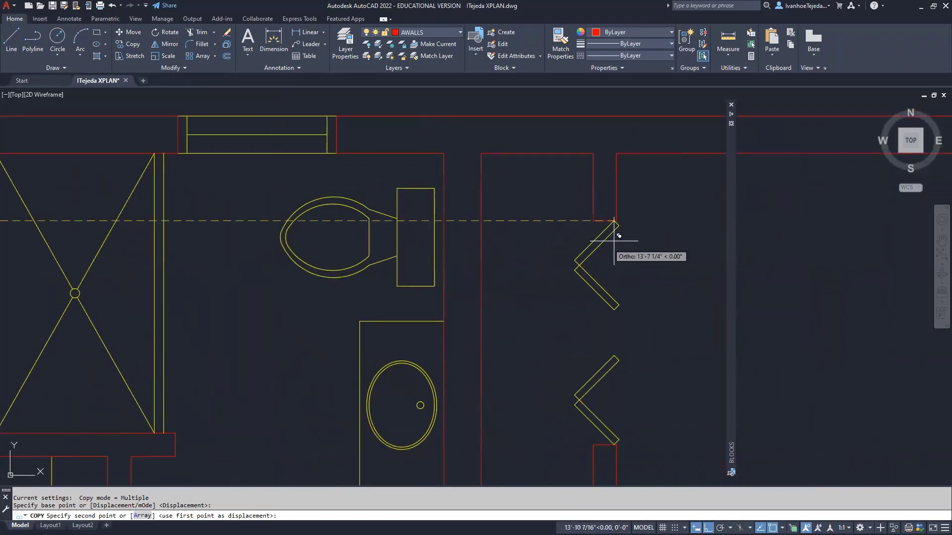
pyautogui.click(620, 221)
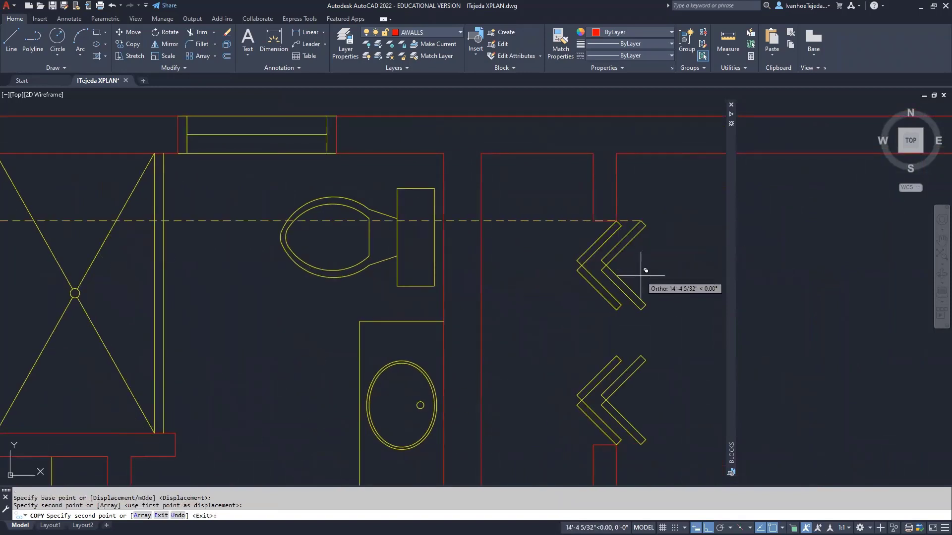
pyautogui.press('Escape')
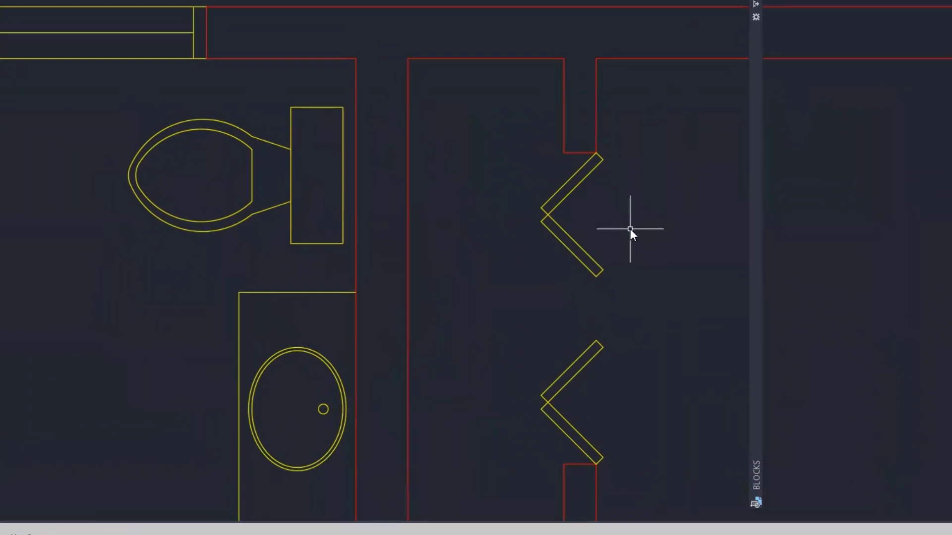
# - Mirror the right closet's bifold doors across the line between its room-side jamb corners, erasing the source objects
pyautogui.write('MI')
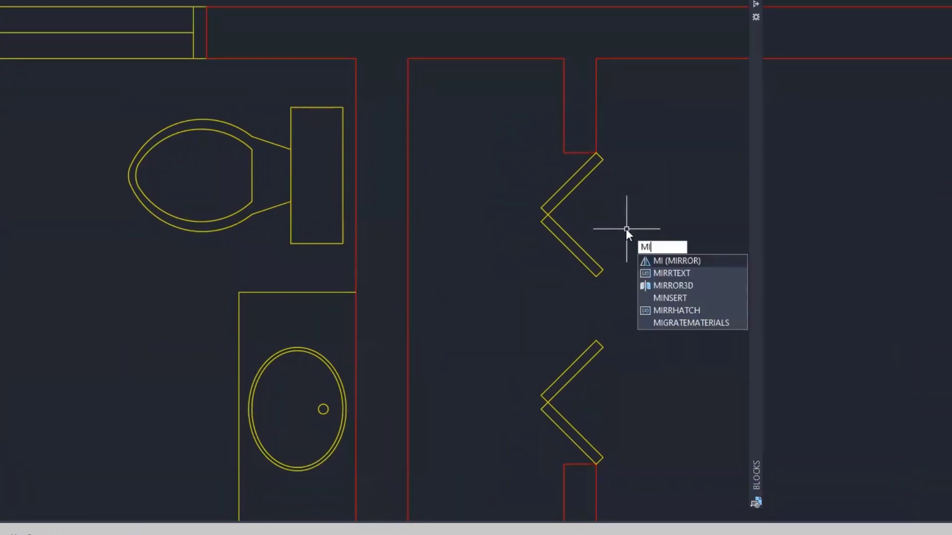
pyautogui.press('Return')
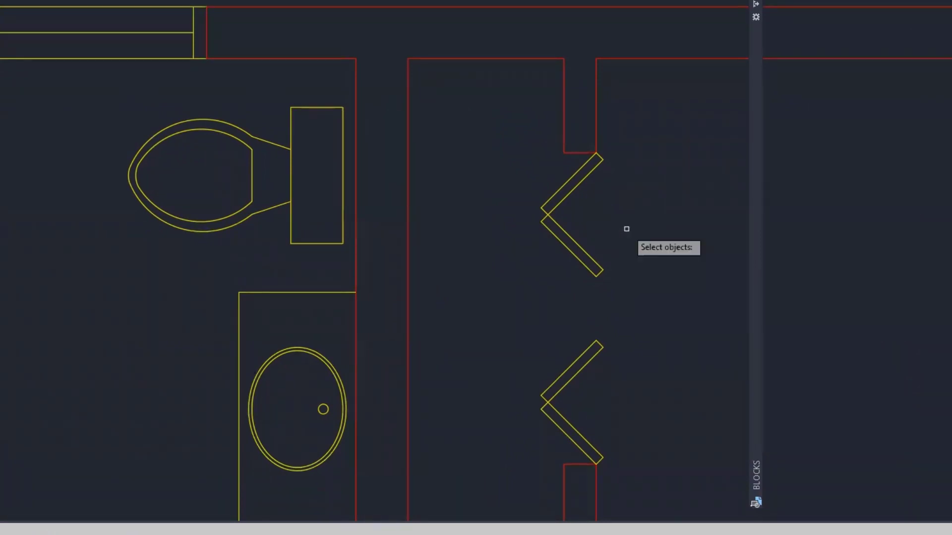
pyautogui.click(587, 176)
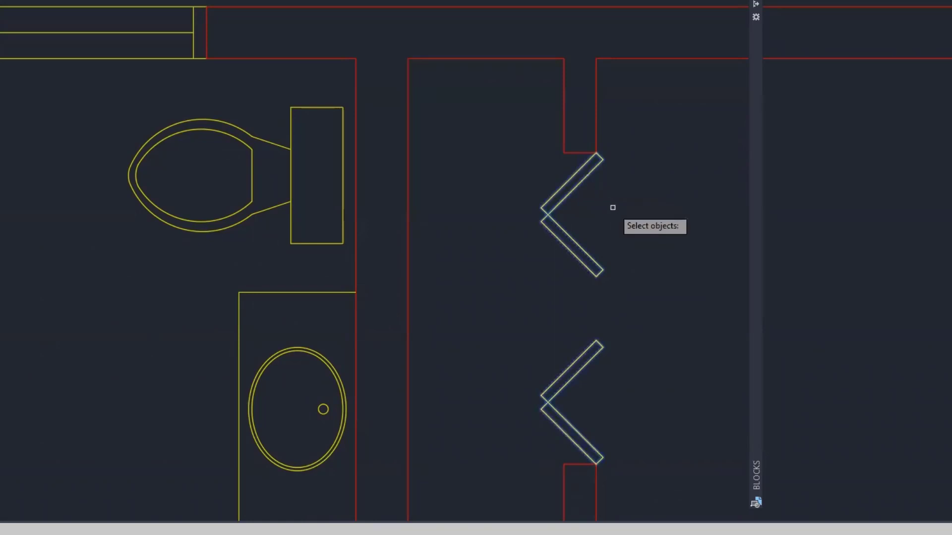
pyautogui.press('Return')
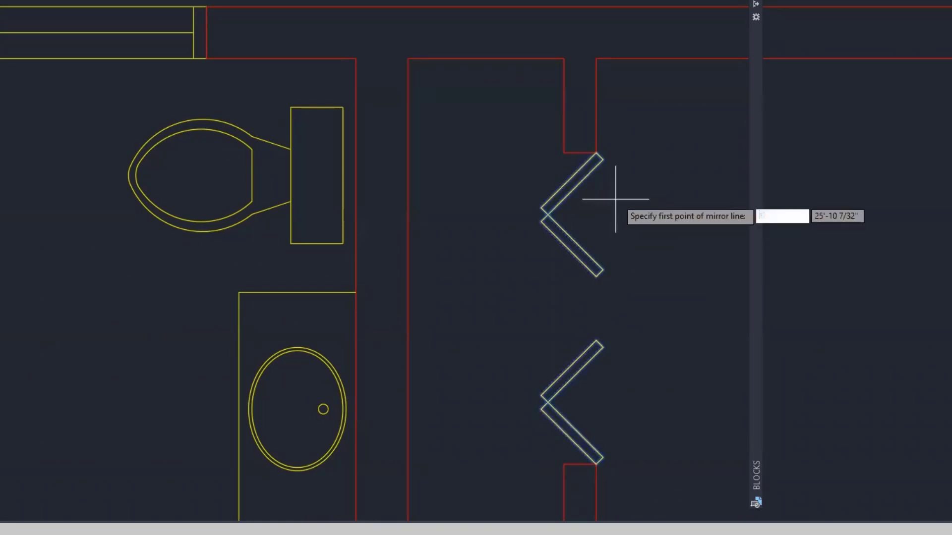
pyautogui.click(595, 153)
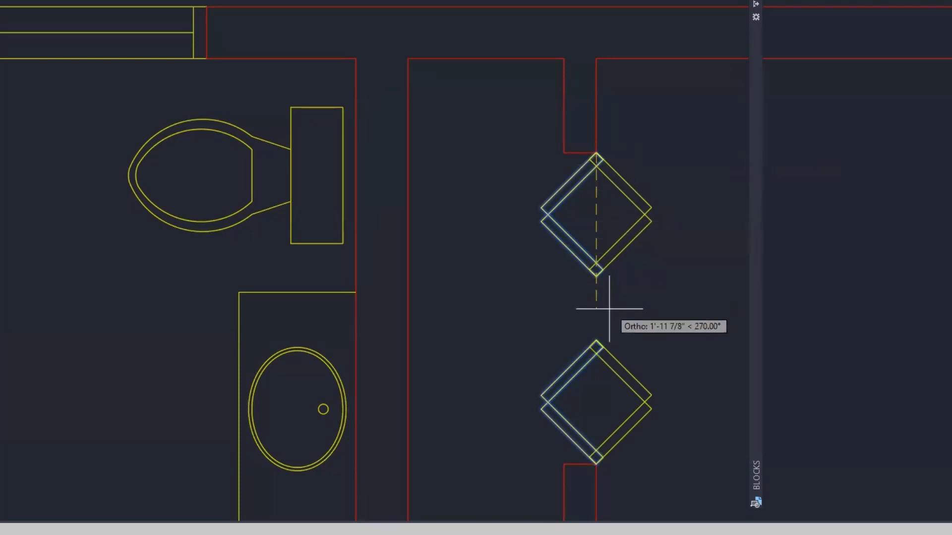
pyautogui.click(596, 464)
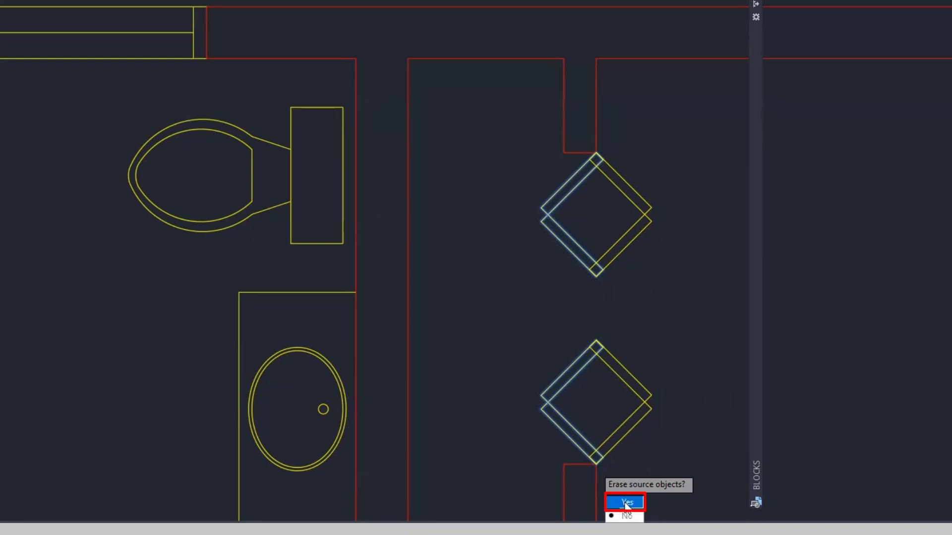
pyautogui.press('Return')
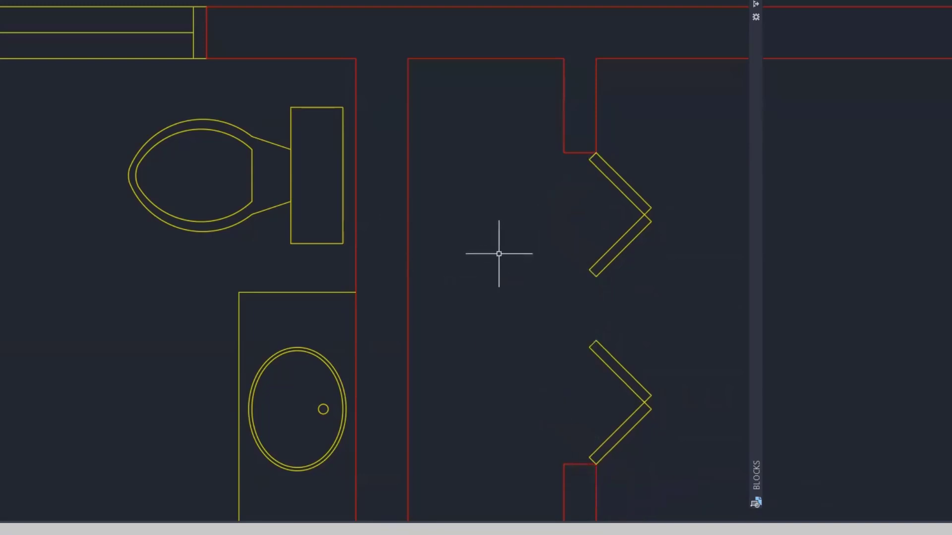
# - Offset the inner left wall line of the entry area 2'-0" into the room
pyautogui.scroll(-3, 545, 292)
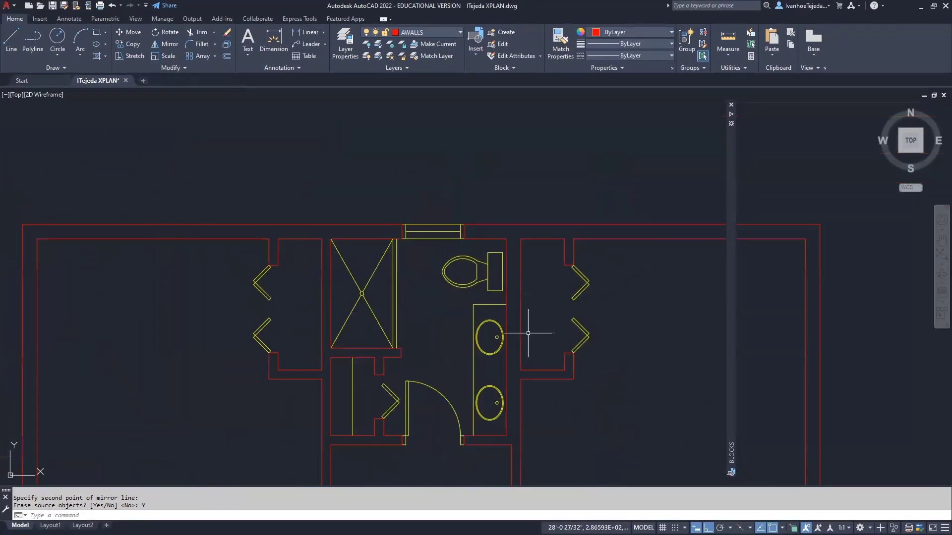
pyautogui.moveTo(528, 334); pyautogui.dragTo(593, 266, button='middle')
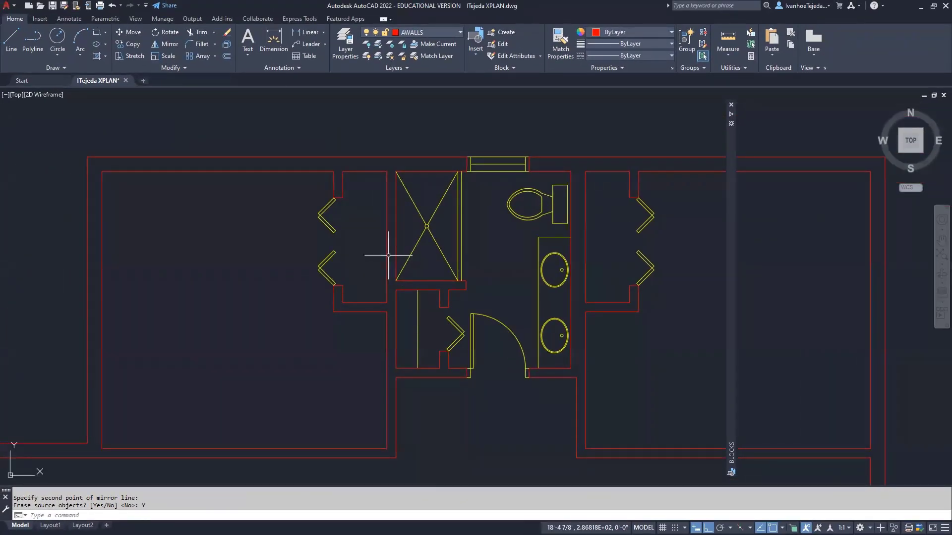
pyautogui.scroll(-4, 388, 256)
pyautogui.moveTo(470, 337); pyautogui.dragTo(580, 320, button='middle')
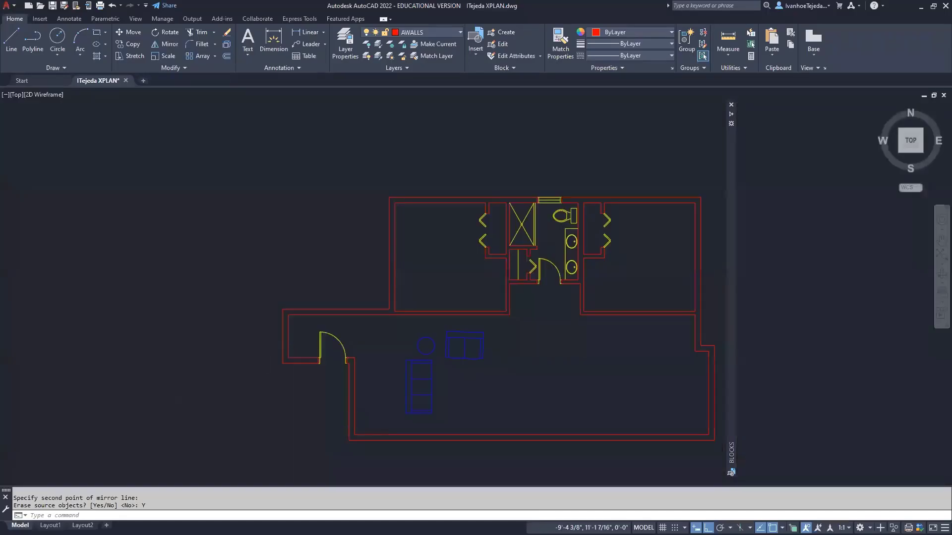
pyautogui.scroll(5, 261, 342)
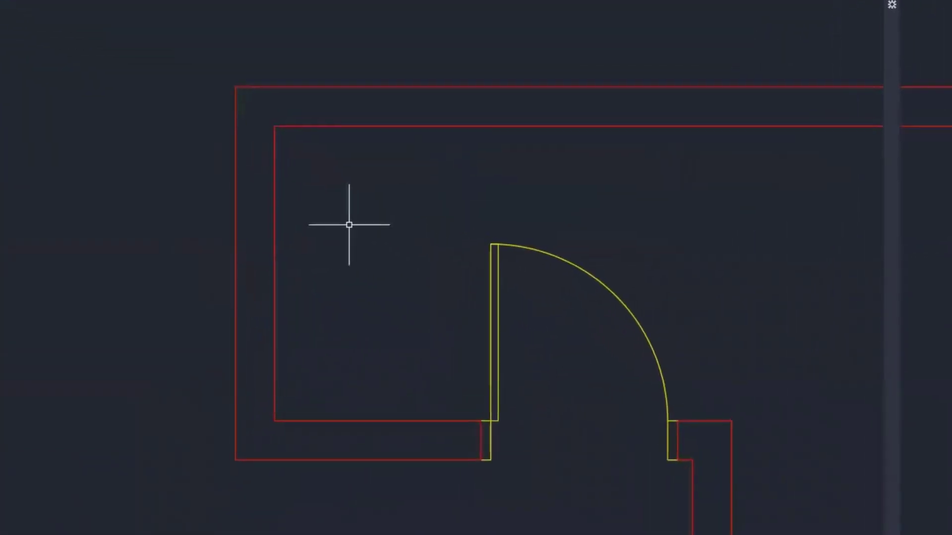
pyautogui.write('o')
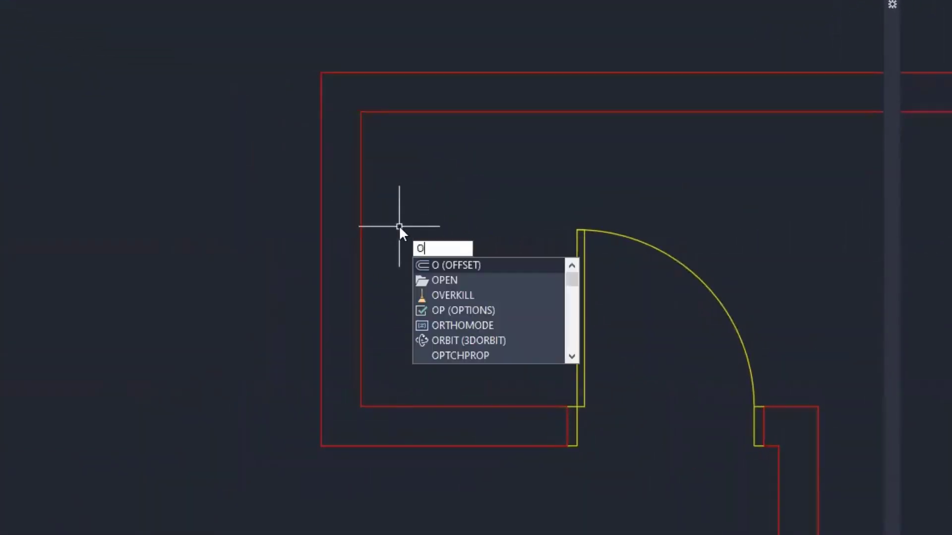
pyautogui.press('Return')
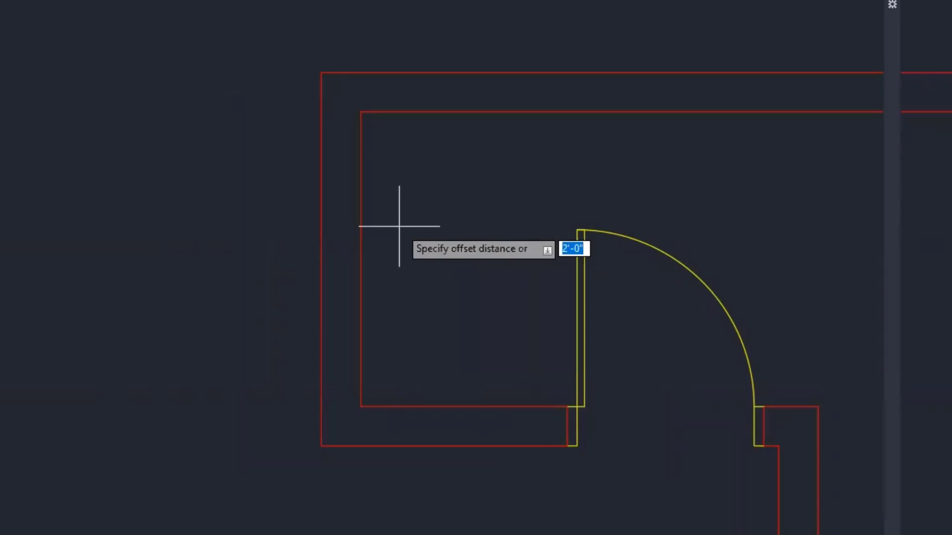
pyautogui.press('Return')
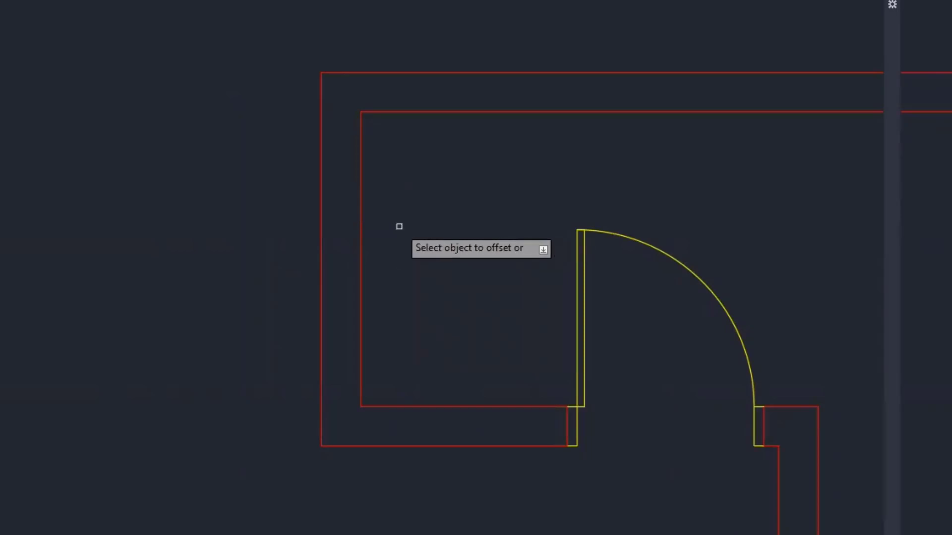
pyautogui.click(361, 222)
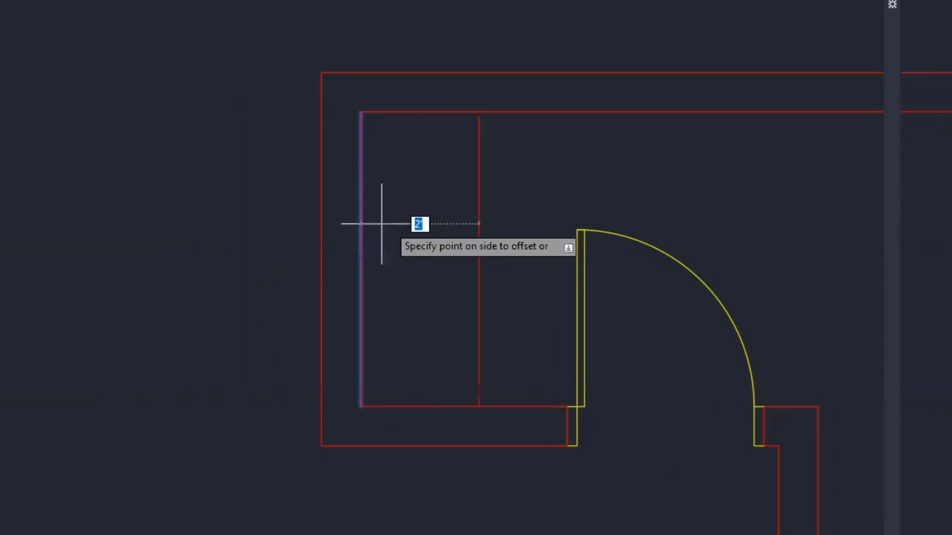
pyautogui.click(507, 211)
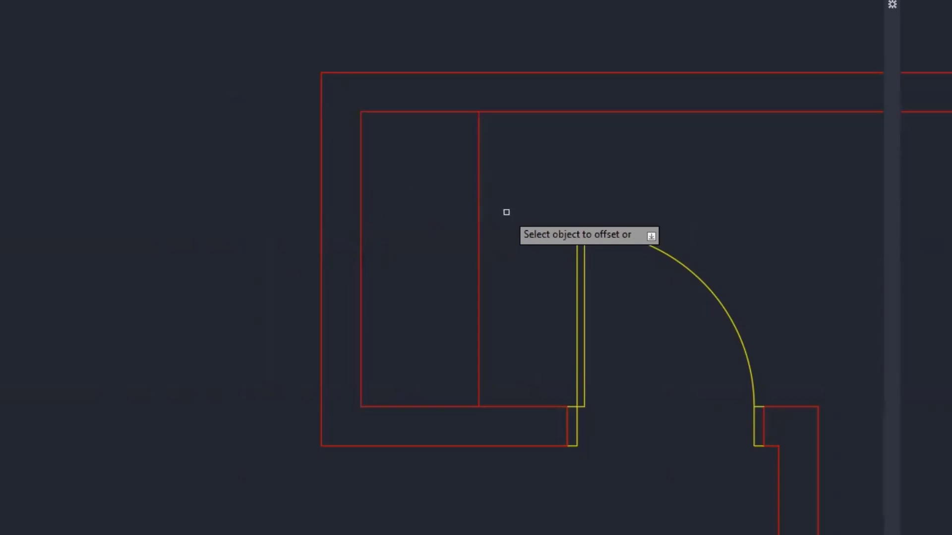
# - Offset the new entry closet wall line 5" toward the entry door to form the wall thickness
pyautogui.click(479, 212)
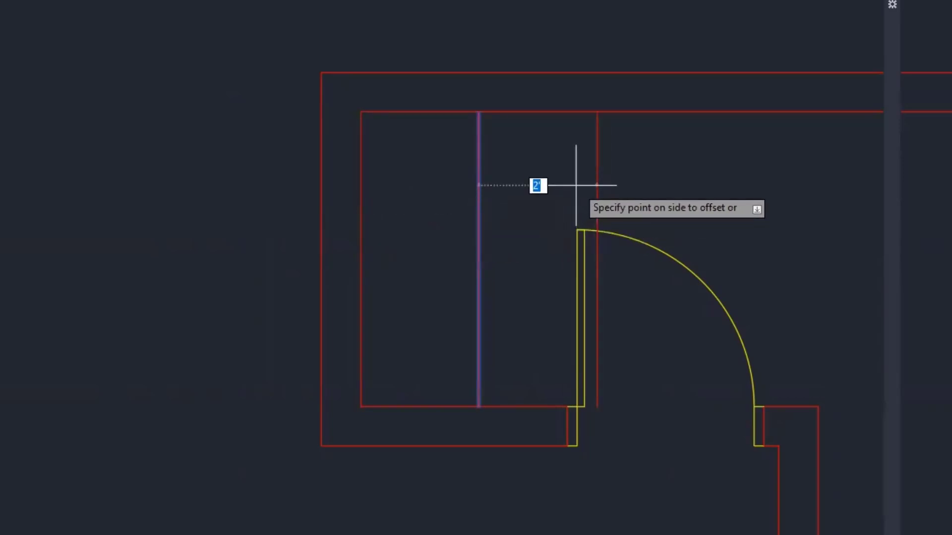
pyautogui.write('5')
pyautogui.press('Return')
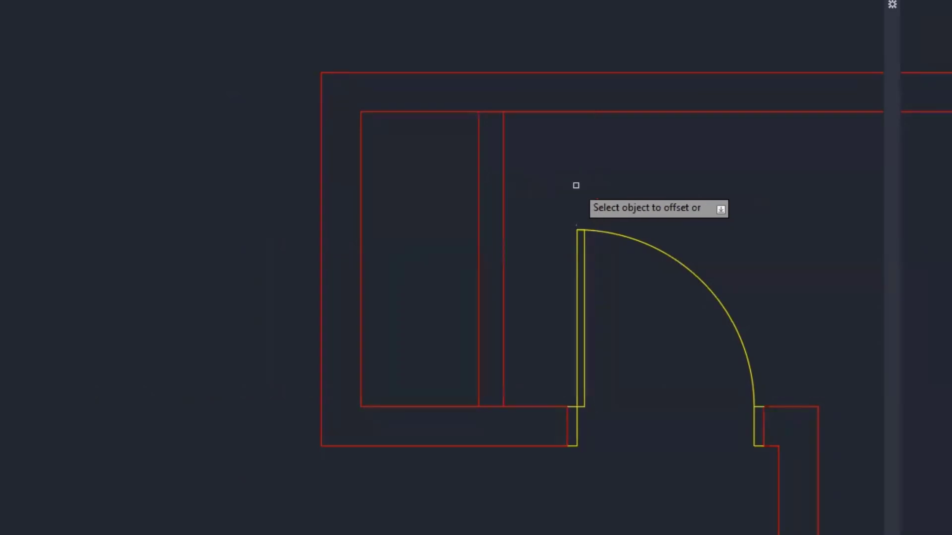
pyautogui.press('Escape')
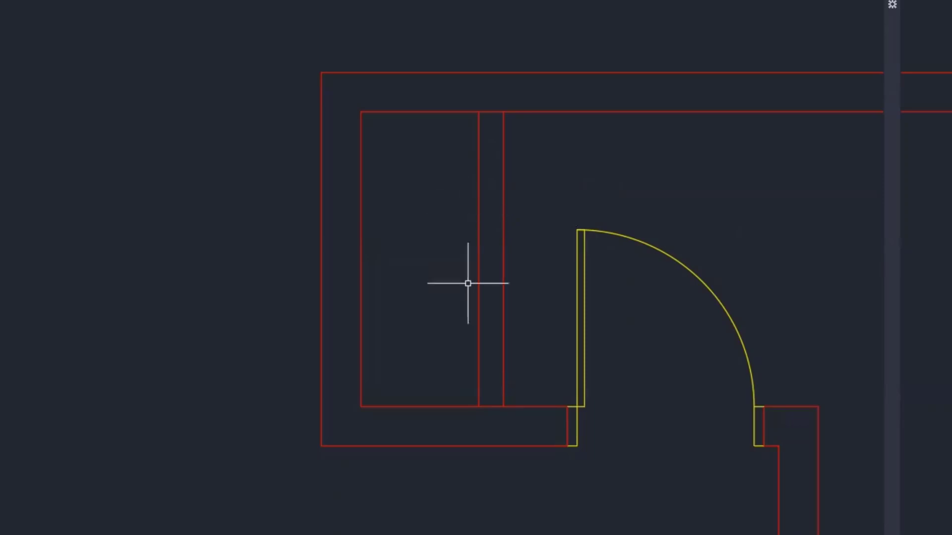
# - Draw a 5" horizontal line between the midpoints of the two entry closet wall lines
pyautogui.write('l')
pyautogui.press('Return')
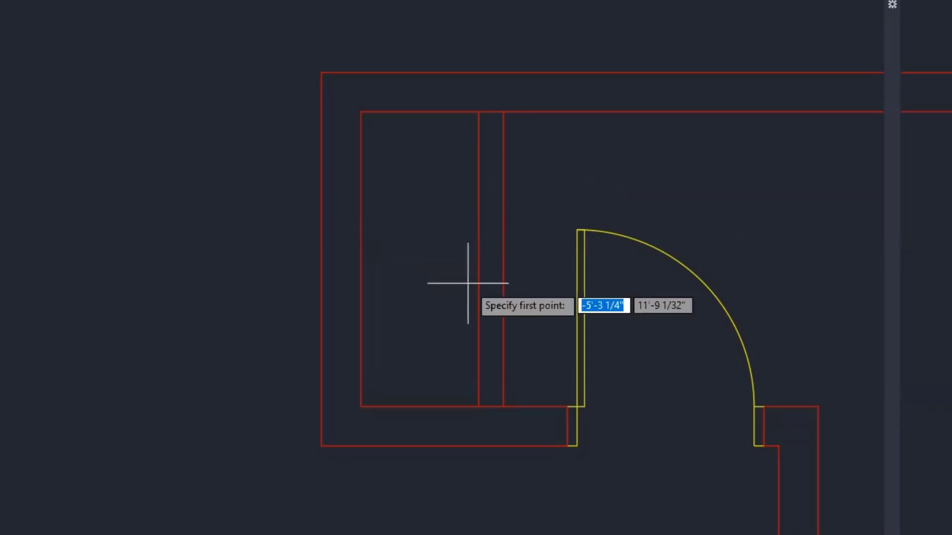
pyautogui.click(478, 259)
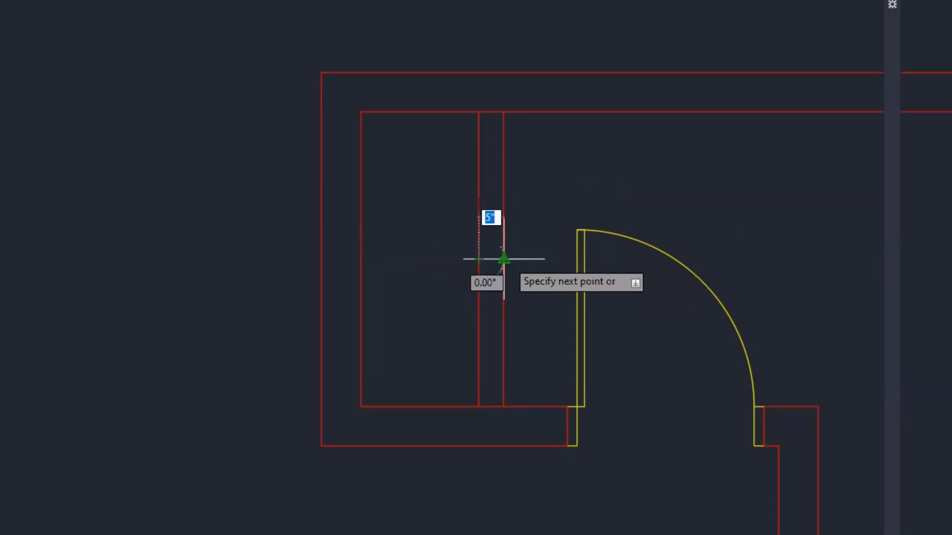
pyautogui.press('Escape')
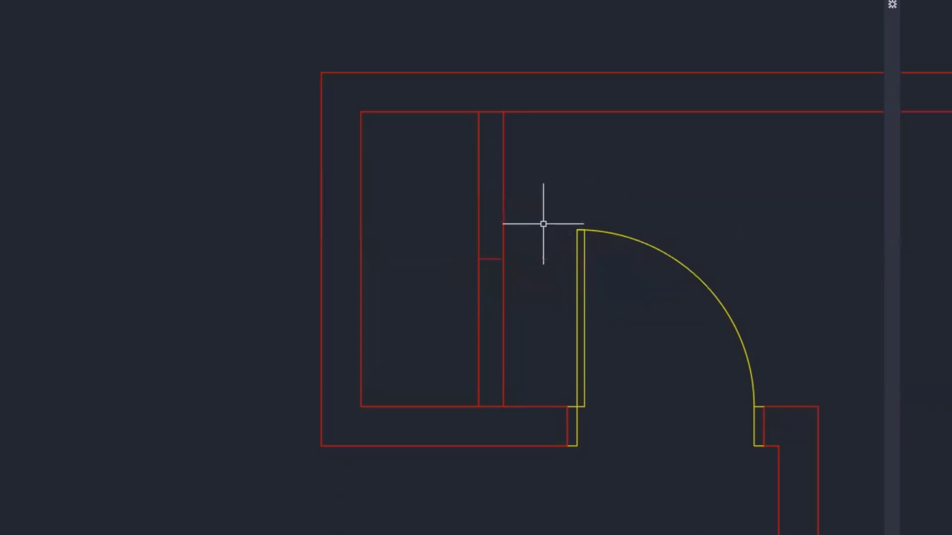
# - Offset the short line across the entry closet wall 2' upward and 2' downward, and erase the original middle line
pyautogui.write('o')
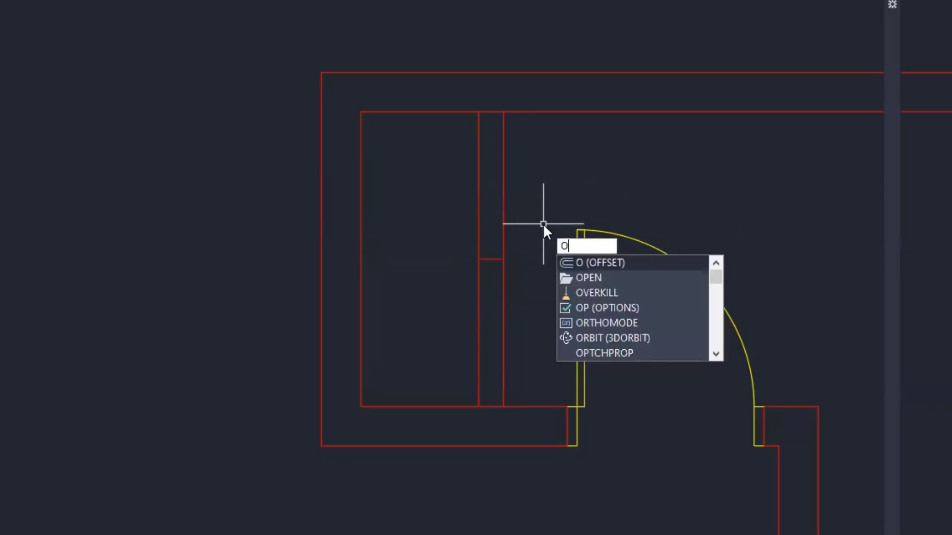
pyautogui.press('Return')
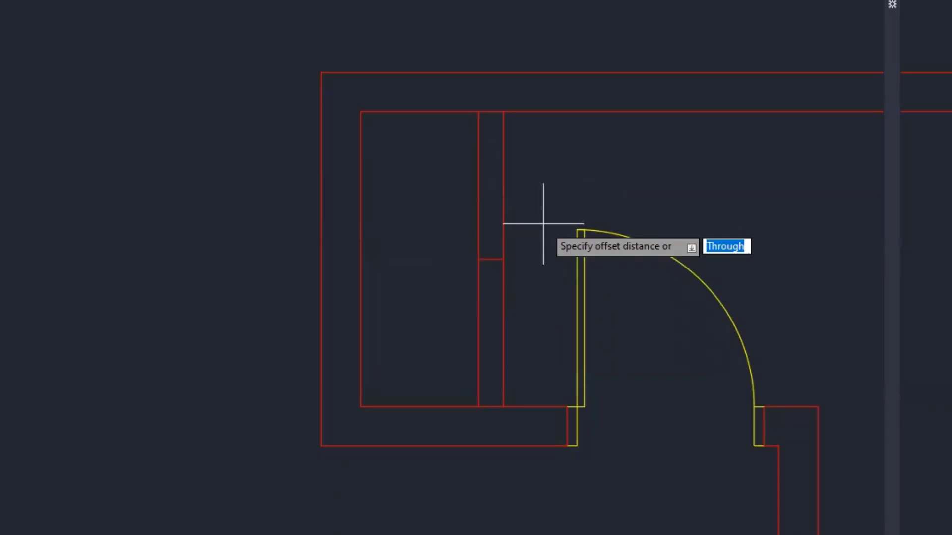
pyautogui.write('10')
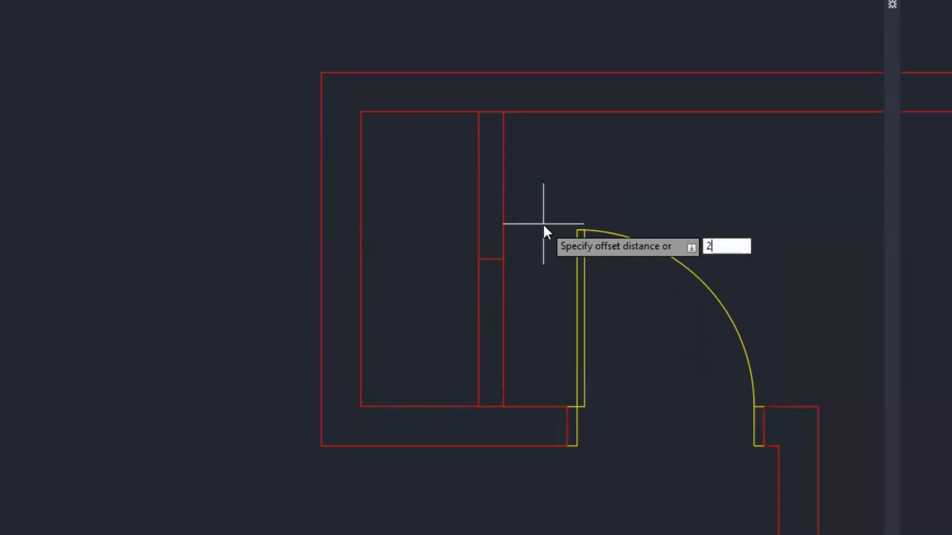
pyautogui.press('Return')
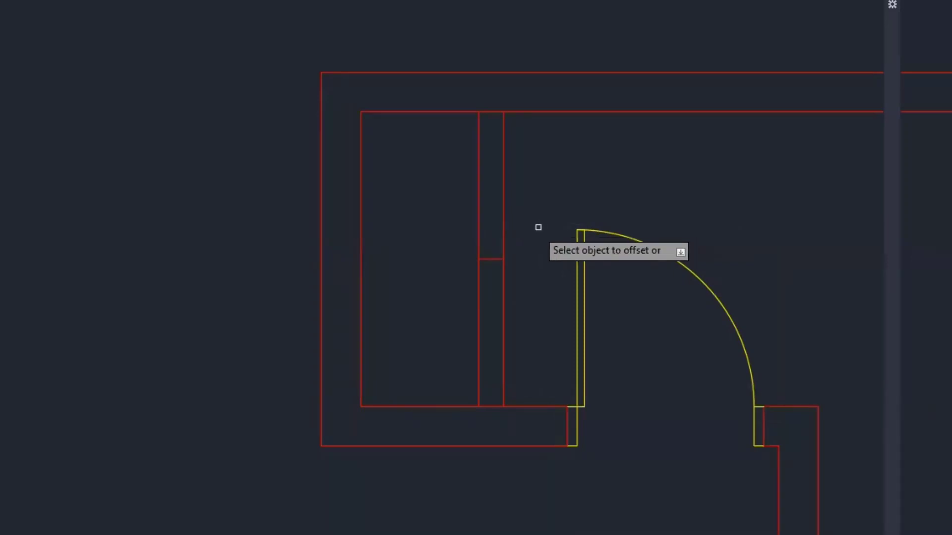
pyautogui.click(494, 259)
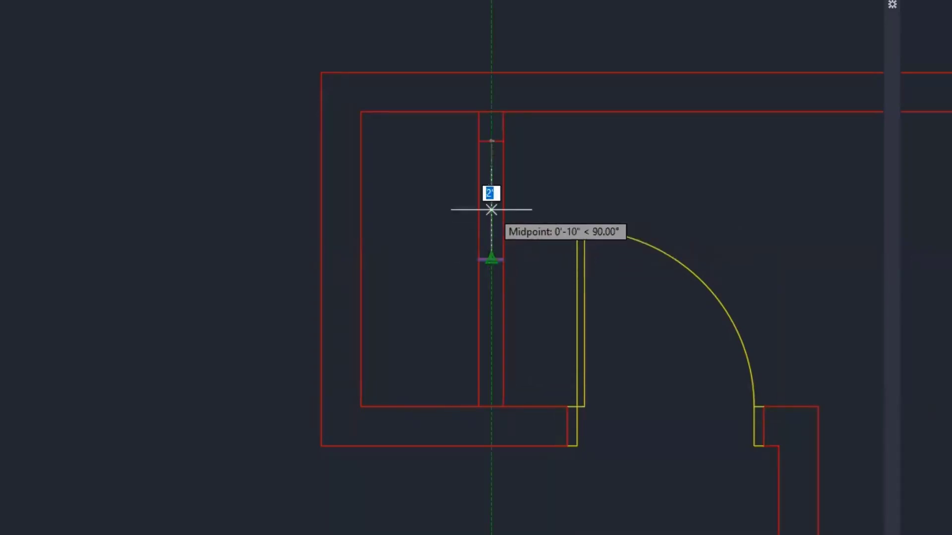
pyautogui.click(490, 208)
pyautogui.click(491, 259)
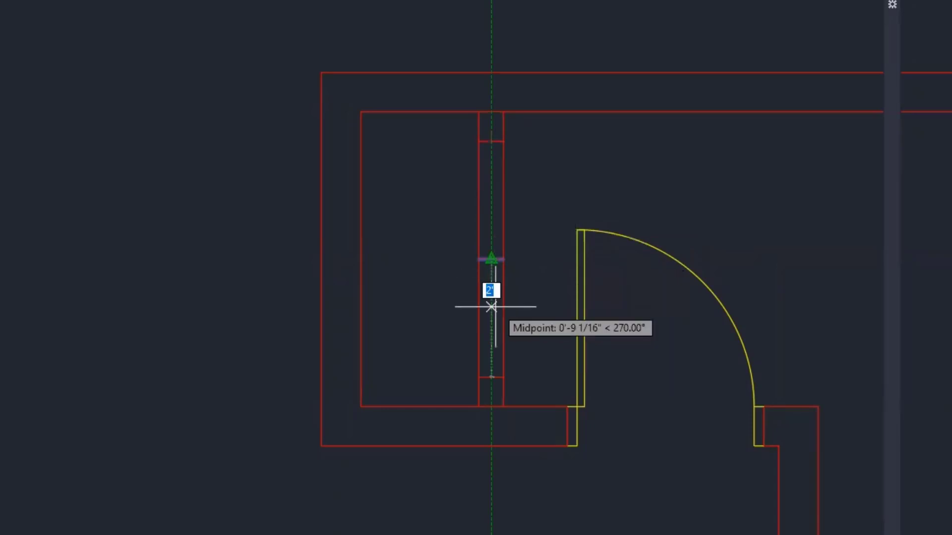
pyautogui.click(490, 307)
pyautogui.rightClick(544, 282)
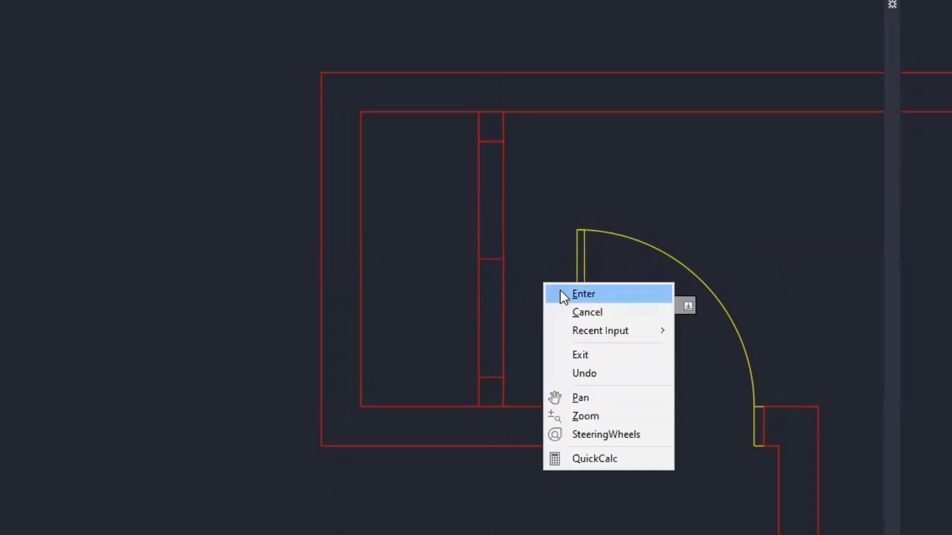
pyautogui.click(561, 291)
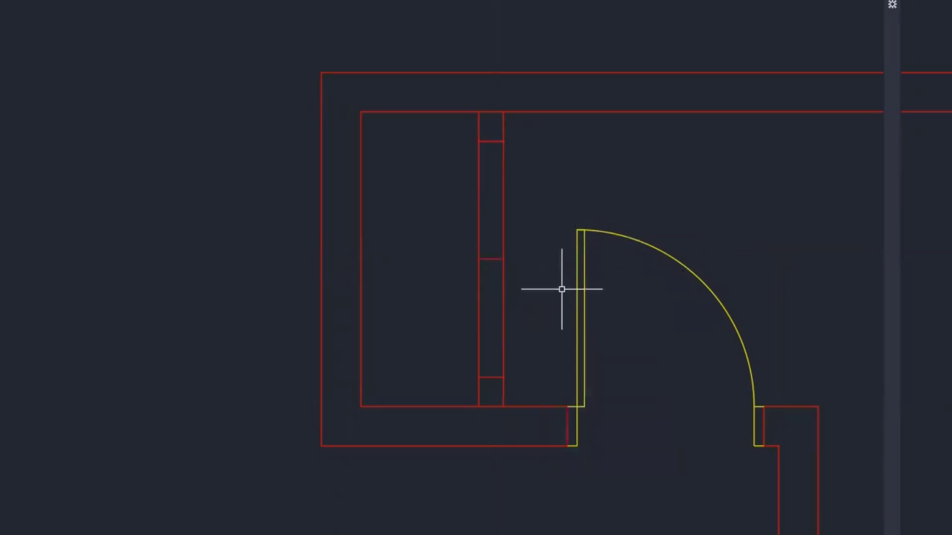
pyautogui.click(487, 260)
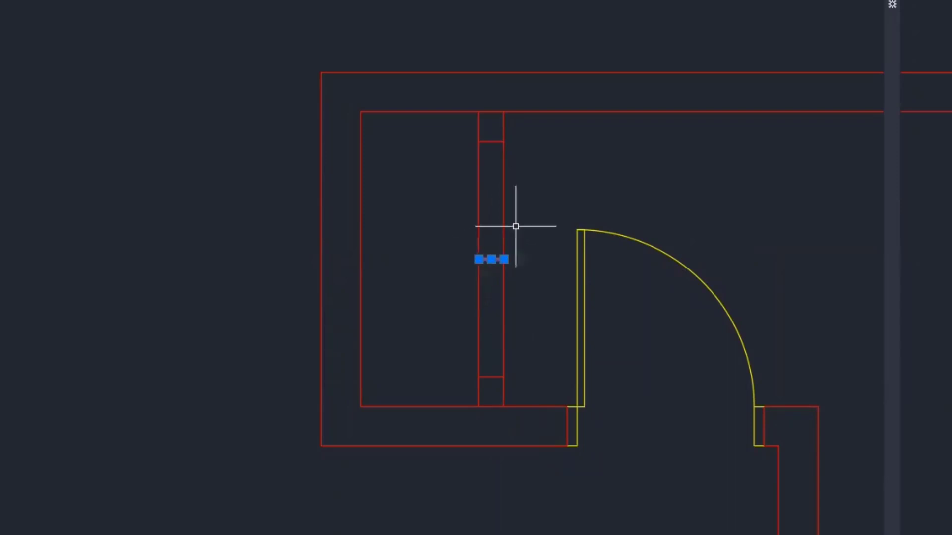
pyautogui.press('Delete')
# - Trim the entry closet wall lines between the two jambs and the room wall lines crossing both wall stubs
pyautogui.scroll(2, 515, 226)
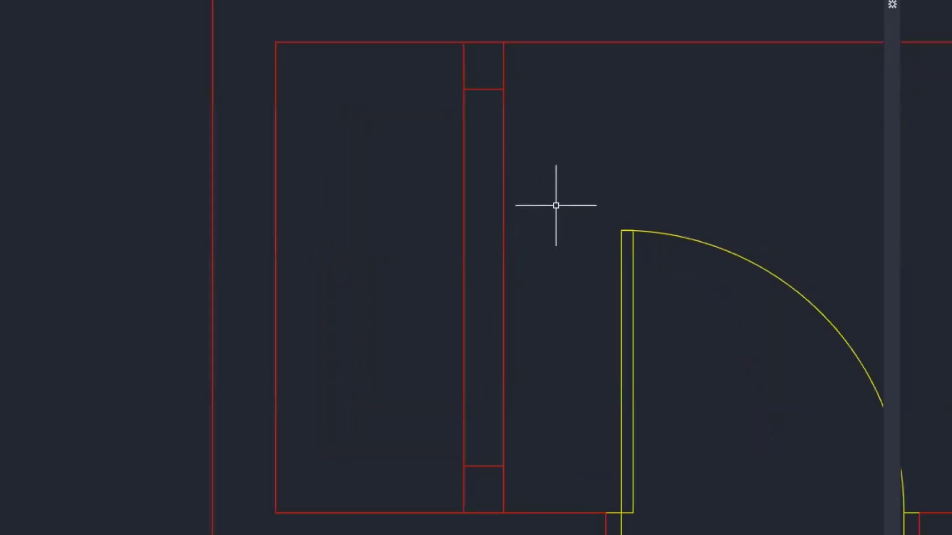
pyautogui.write('tr')
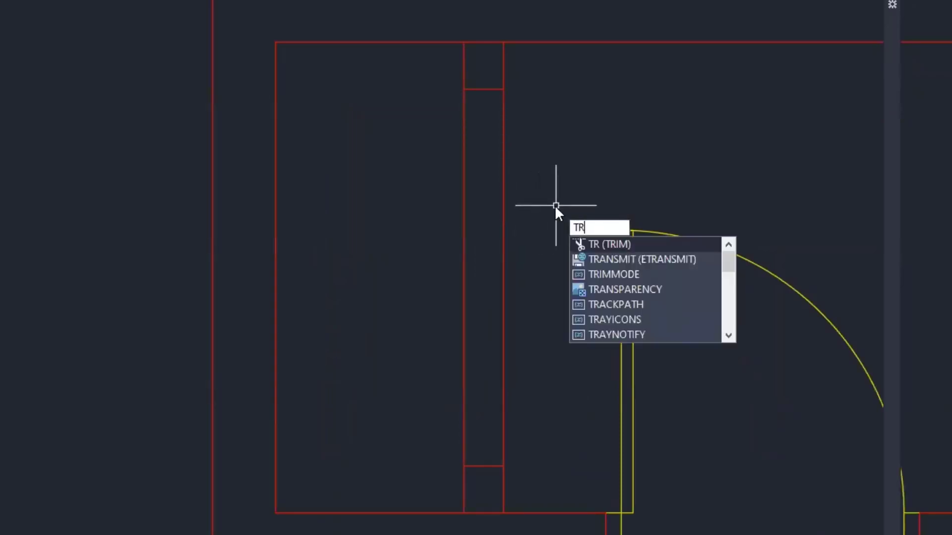
pyautogui.press('Return')
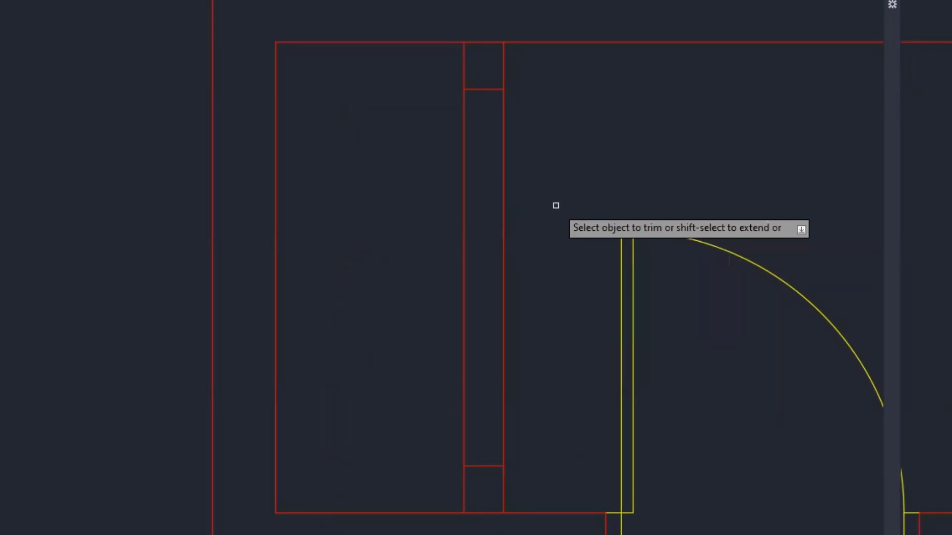
pyautogui.click(536, 123)
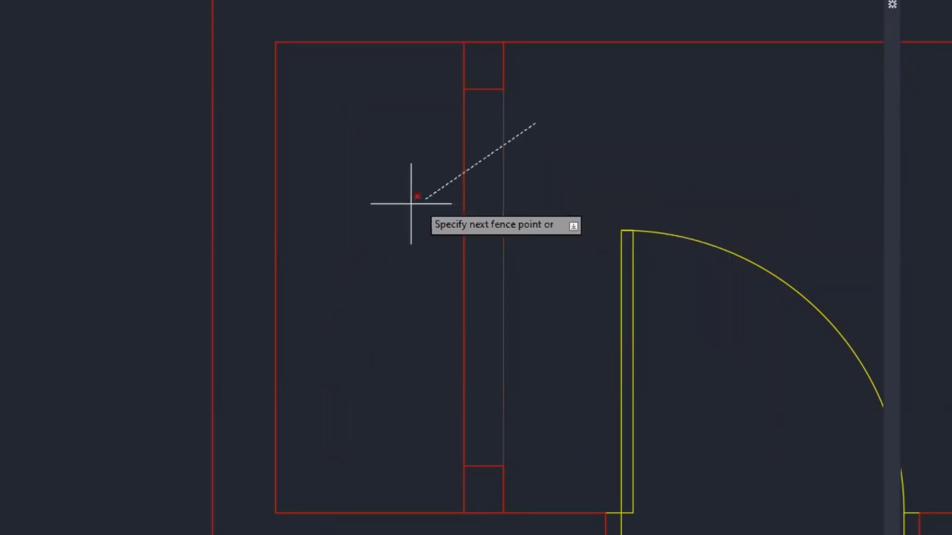
pyautogui.click(400, 210)
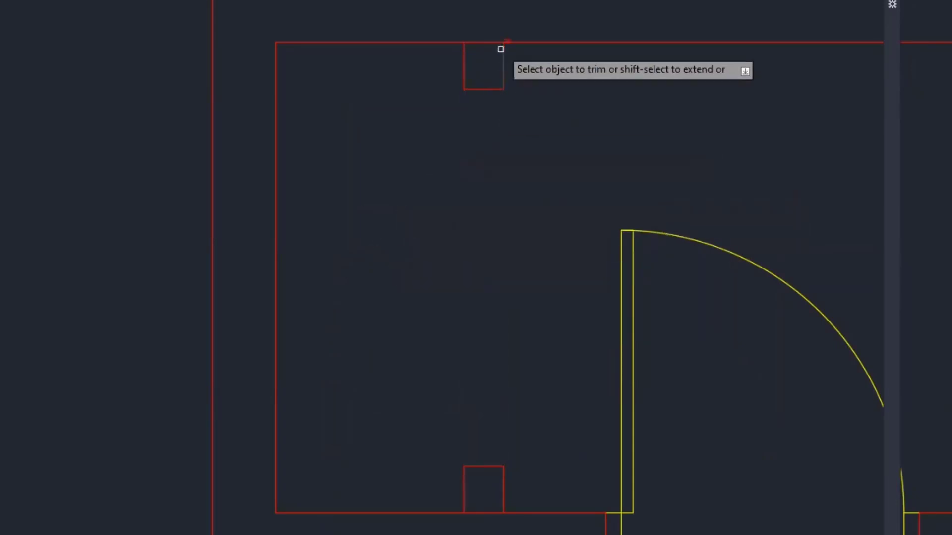
pyautogui.click(483, 41)
pyautogui.click(478, 514)
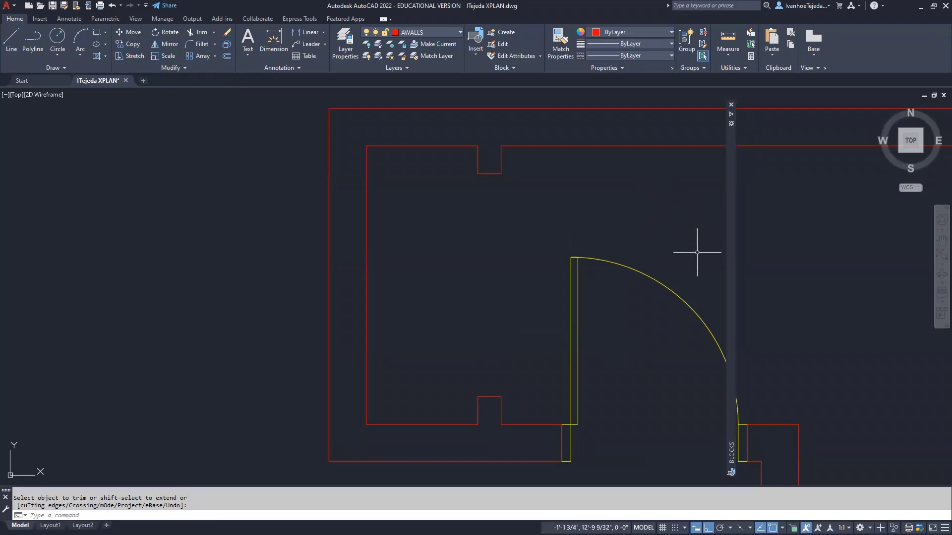
# - Insert the Door Bifold 48 inch block in the entry closet area beside the entry door
pyautogui.moveTo(727, 175)
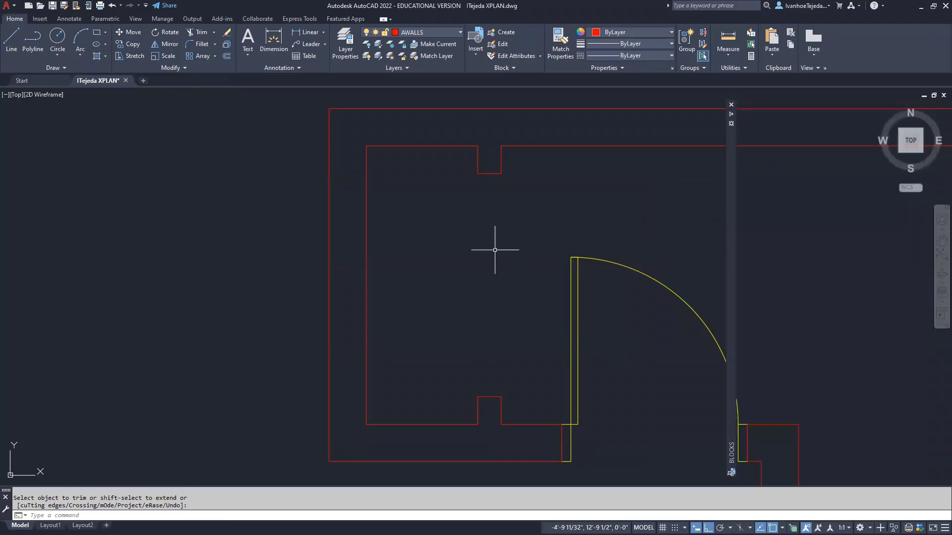
pyautogui.click(40, 19)
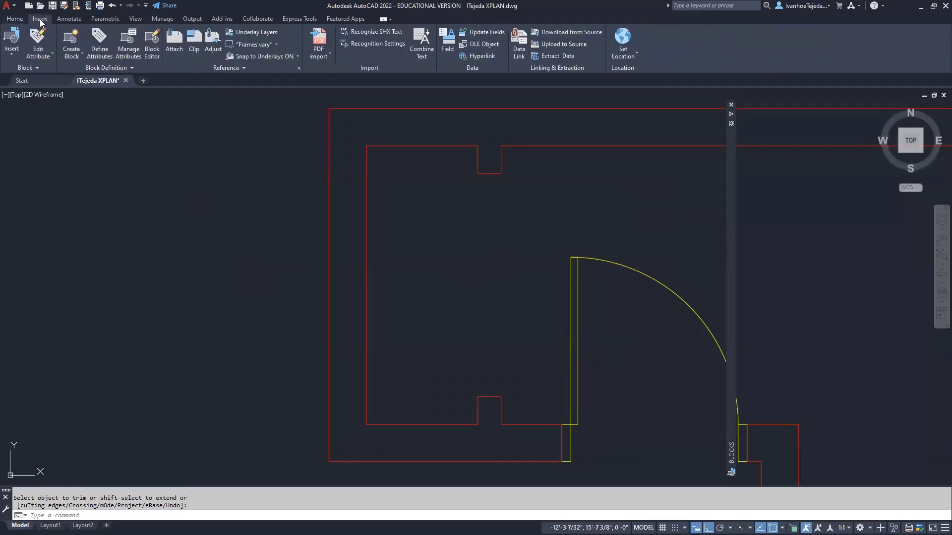
pyautogui.click(11, 54)
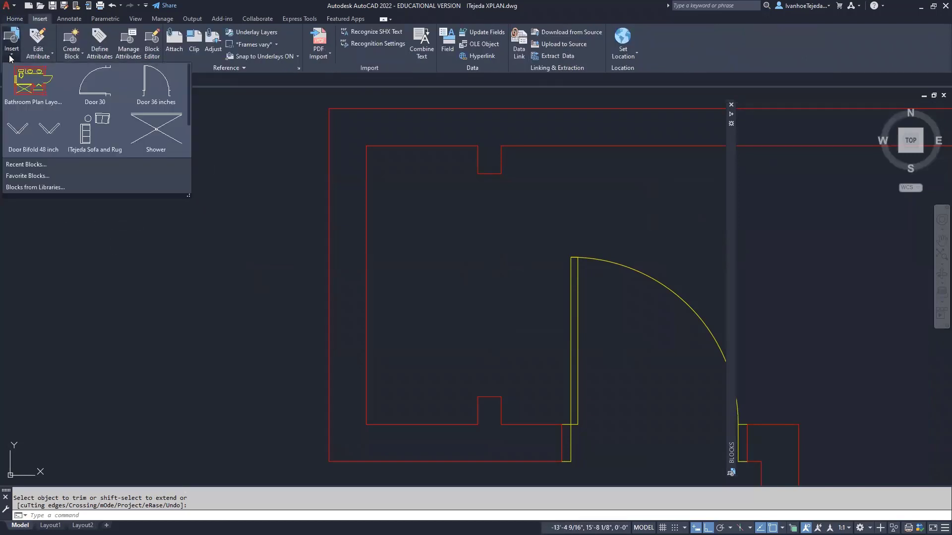
pyautogui.click(21, 137)
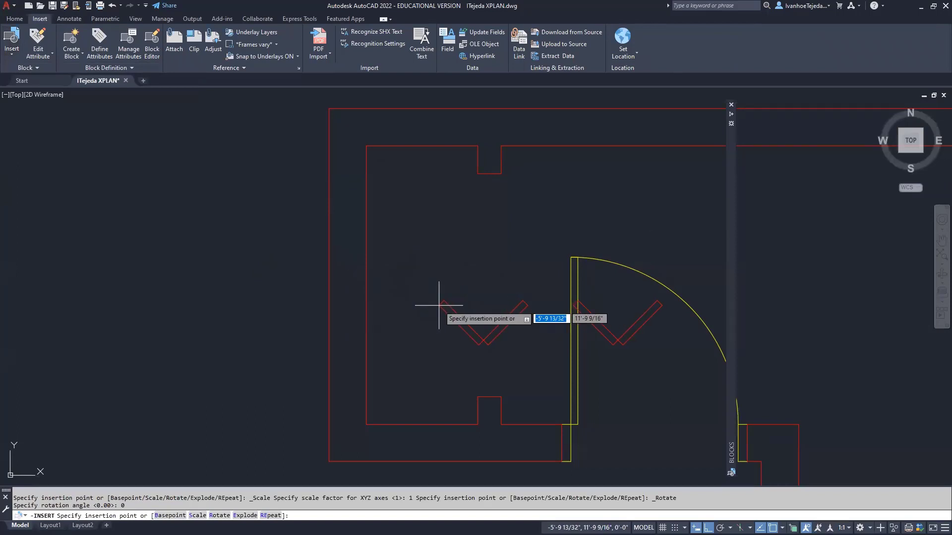
pyautogui.click(424, 214)
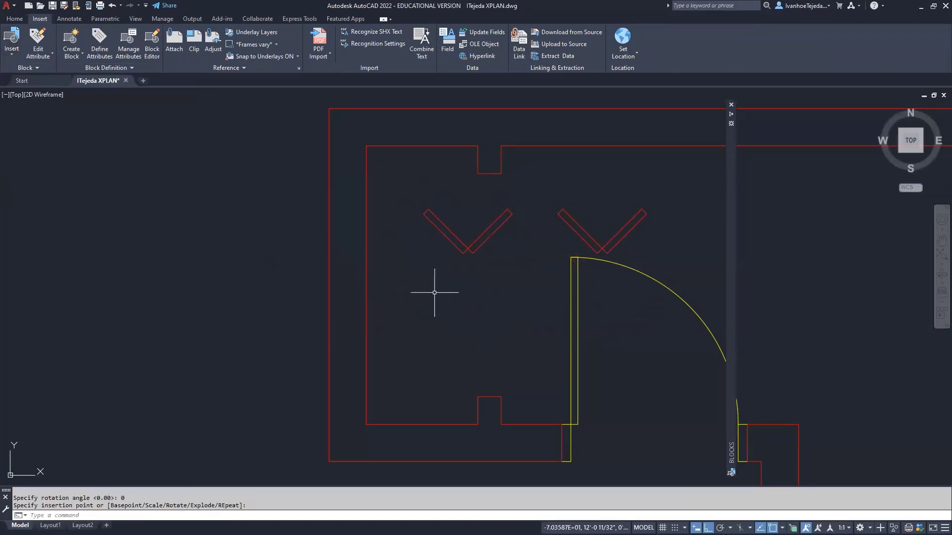
# - Assign the inserted entry closet bifold door block to the APLAN layer
pyautogui.scroll(-5, 434, 293)
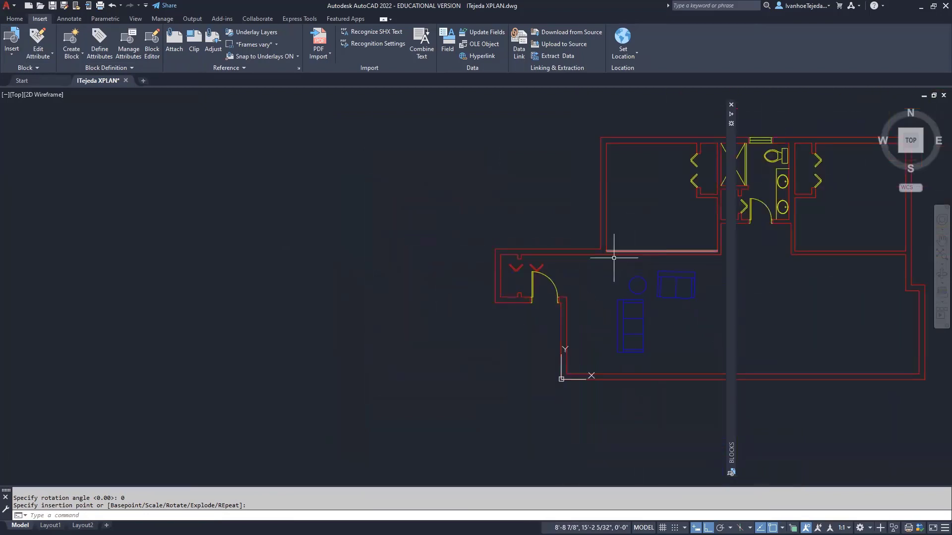
pyautogui.moveTo(613, 257); pyautogui.dragTo(385, 301, button='middle')
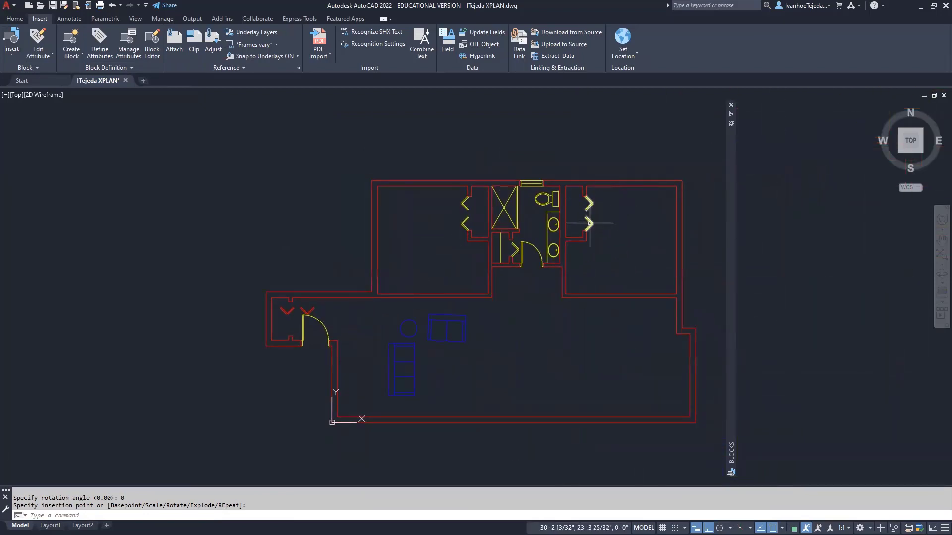
pyautogui.moveTo(591, 223)
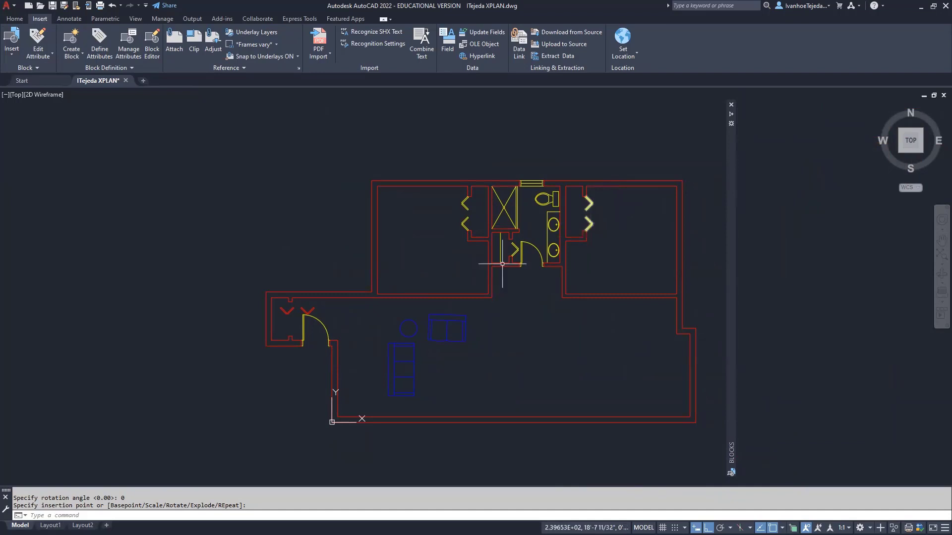
pyautogui.moveTo(281, 339)
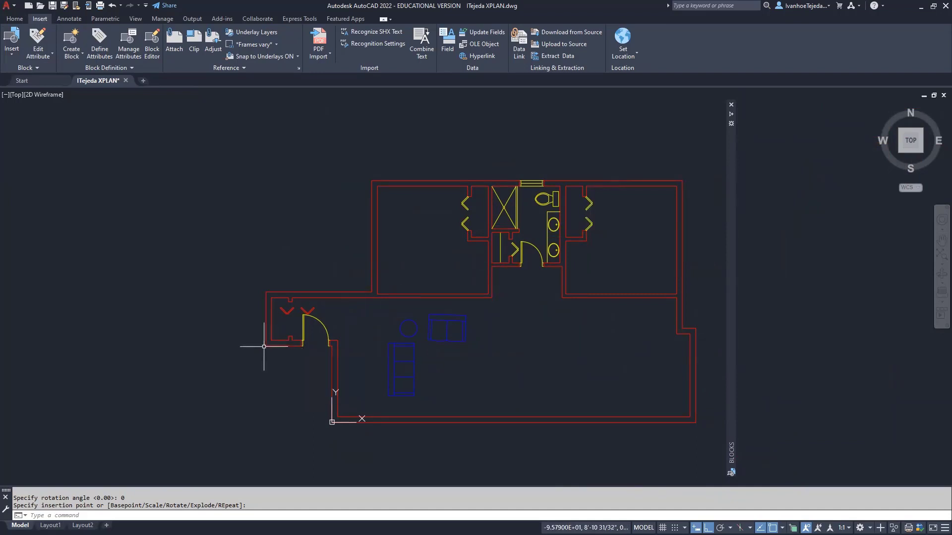
pyautogui.moveTo(268, 348); pyautogui.dragTo(403, 350, button='middle')
pyautogui.scroll(5, 411, 351)
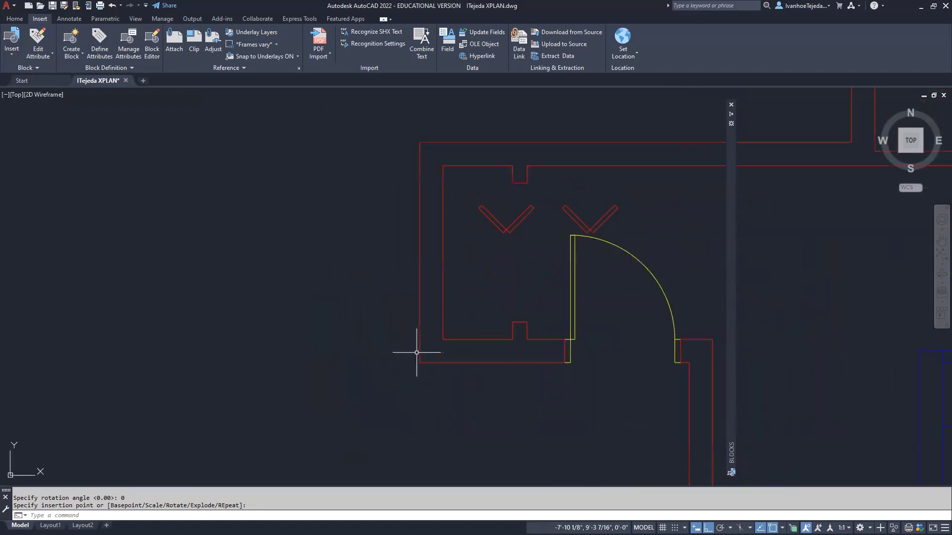
pyautogui.moveTo(544, 244); pyautogui.dragTo(417, 344, button='middle')
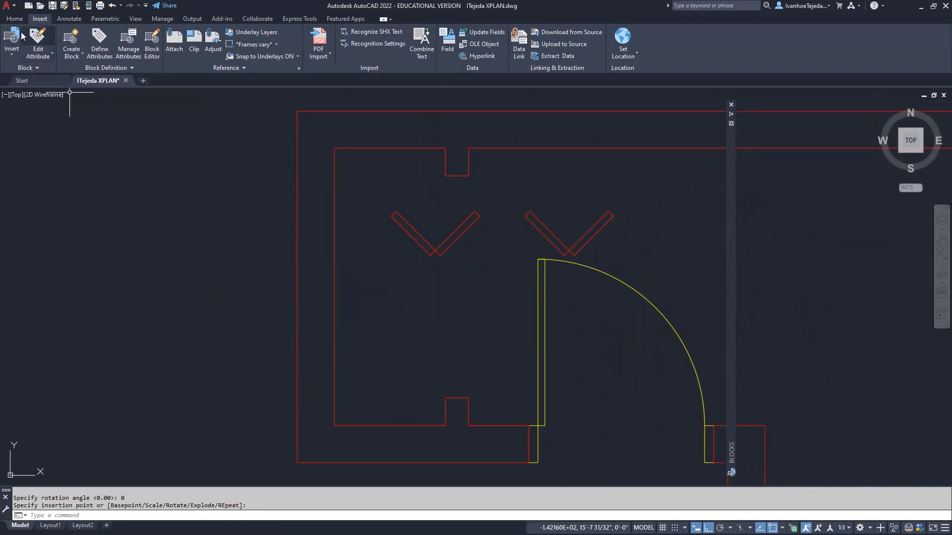
pyautogui.click(14, 18)
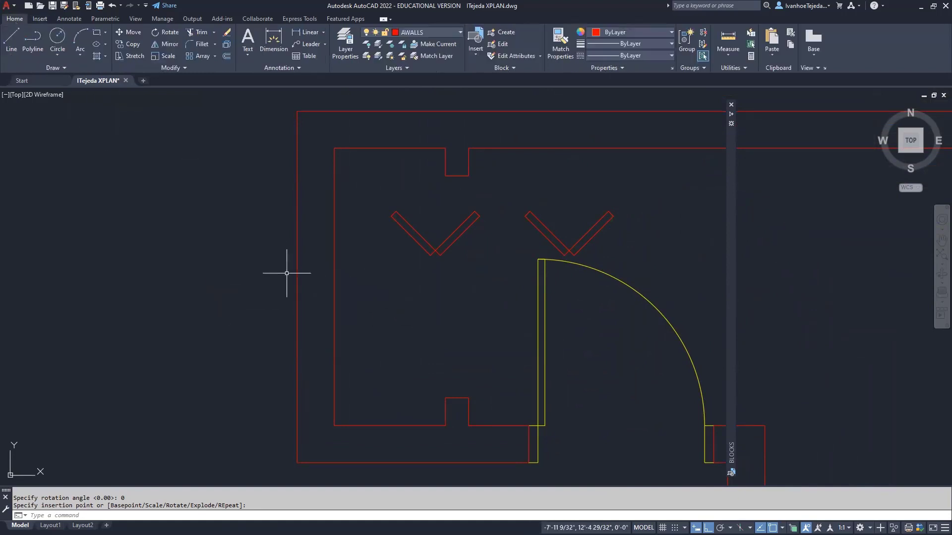
pyautogui.click(412, 236)
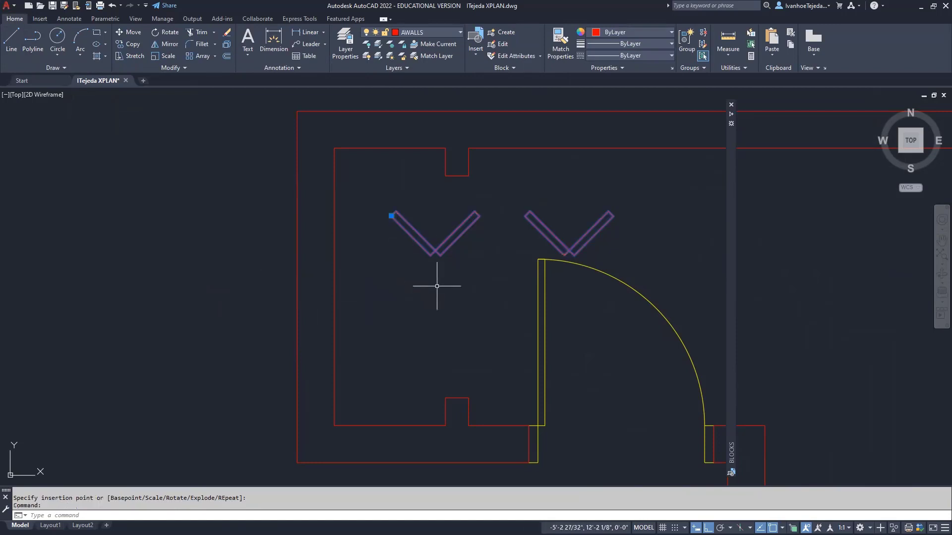
pyautogui.click(449, 32)
pyautogui.click(424, 65)
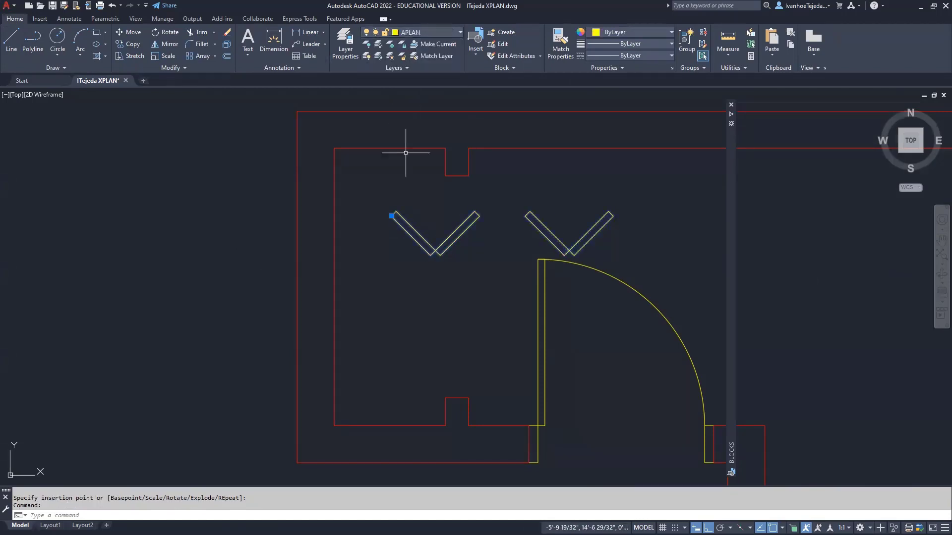
# - Move the bifold doors to the lower jamb's room-side corner and rotate them 90° to span the entry closet opening
pyautogui.click(392, 215)
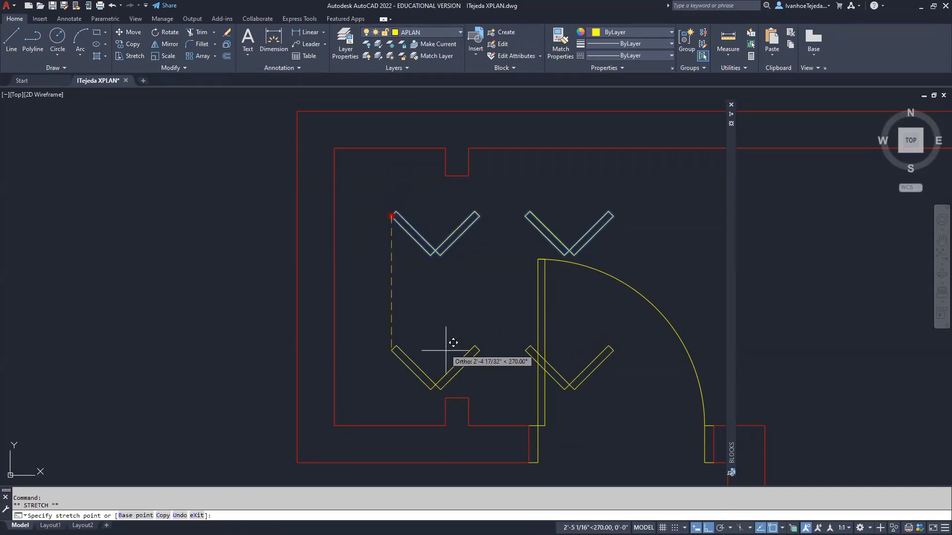
pyautogui.click(468, 397)
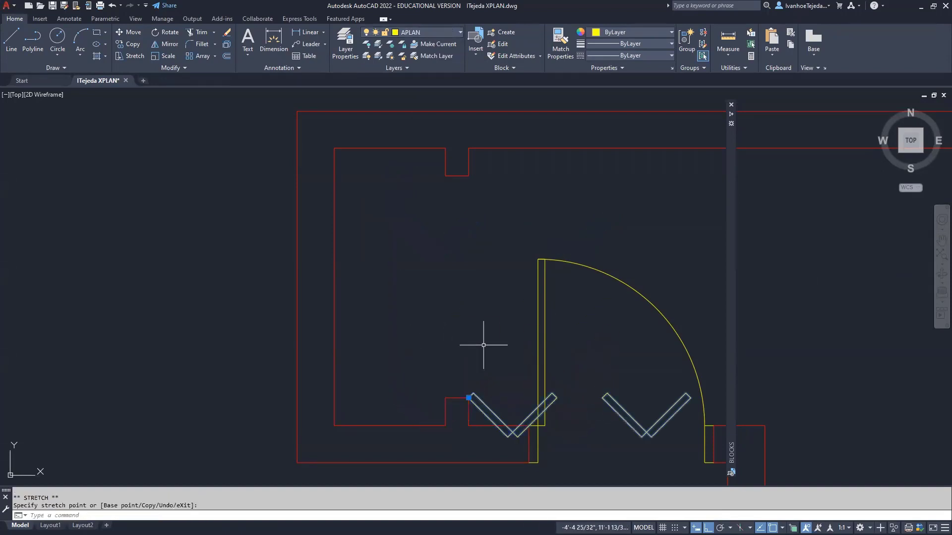
pyautogui.click(469, 397)
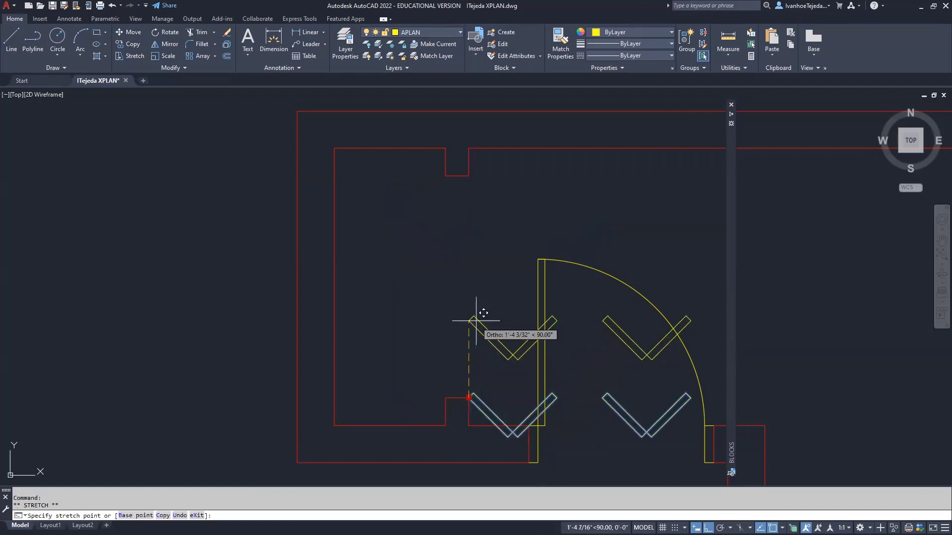
pyautogui.rightClick(474, 297)
pyautogui.click(499, 351)
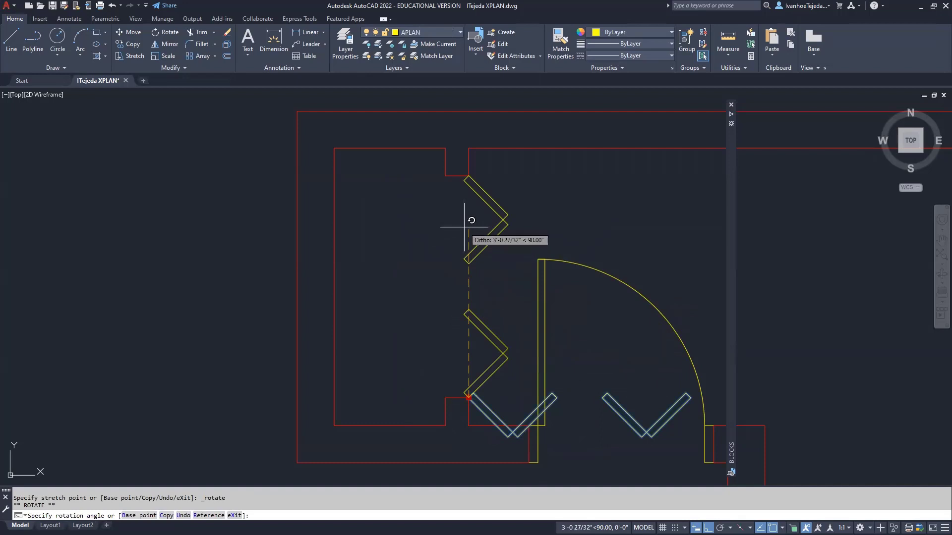
pyautogui.press('Escape')
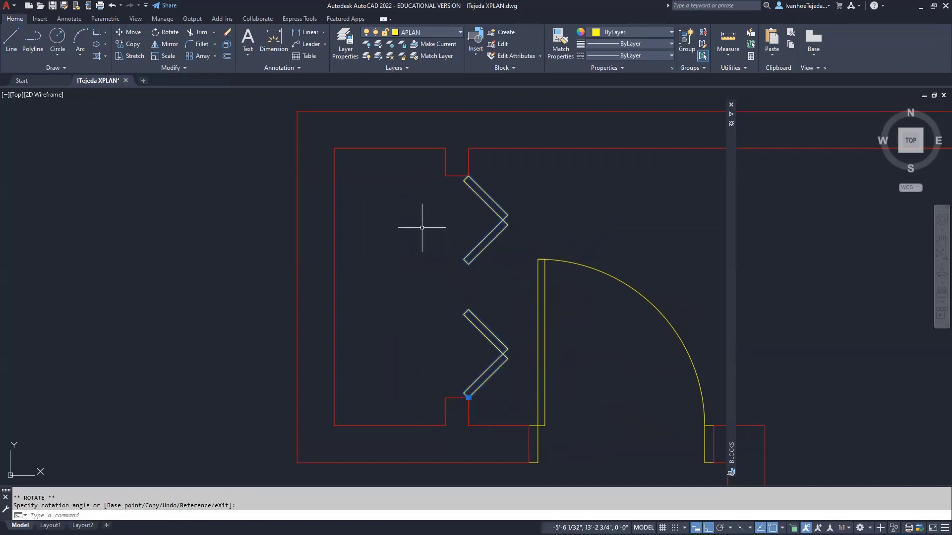
pyautogui.press('Escape')
pyautogui.press('Escape')
pyautogui.scroll(-6, 421, 227)
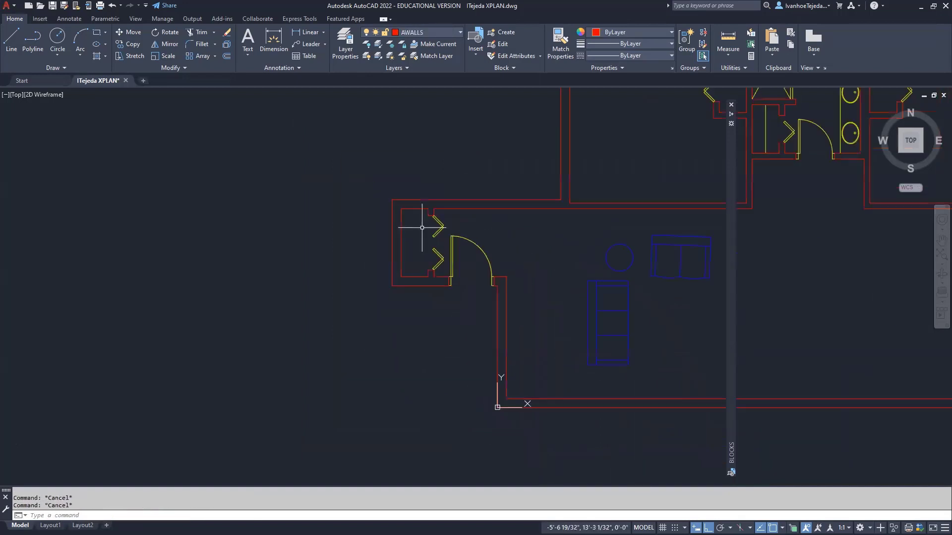
# - Examine the bathroom door between the two bedrooms and check the door blocks available for insertion
pyautogui.moveTo(564, 250); pyautogui.dragTo(451, 296, button='middle')
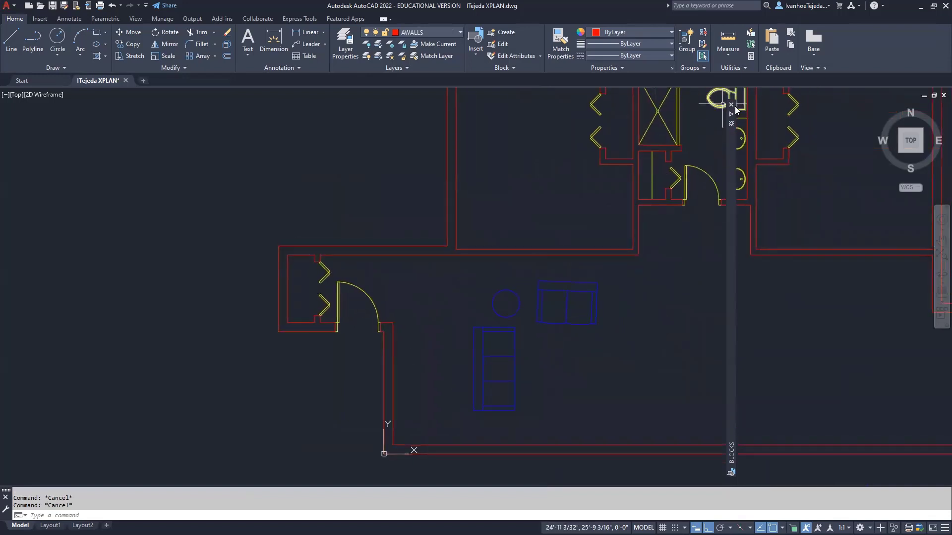
pyautogui.moveTo(732, 108)
pyautogui.scroll(-2, 676, 266)
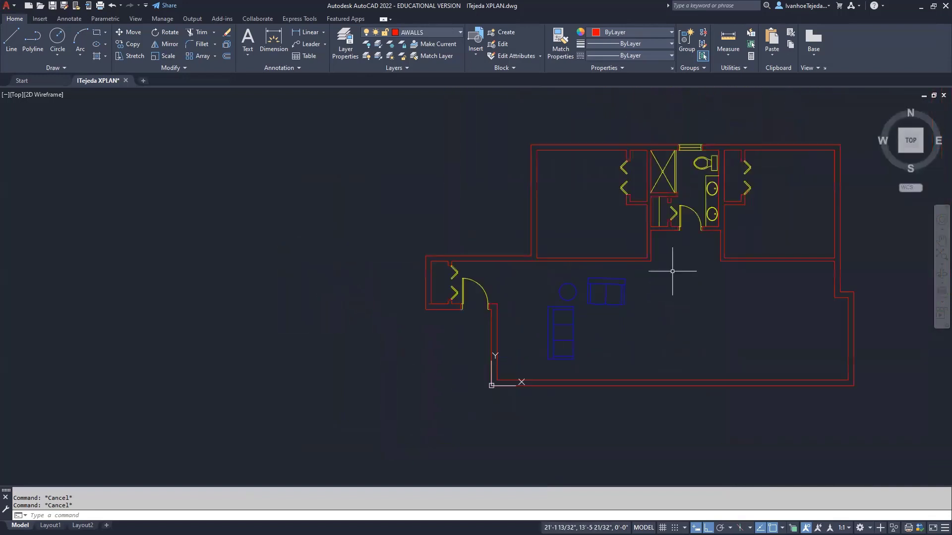
pyautogui.moveTo(686, 275); pyautogui.dragTo(552, 283, button='middle')
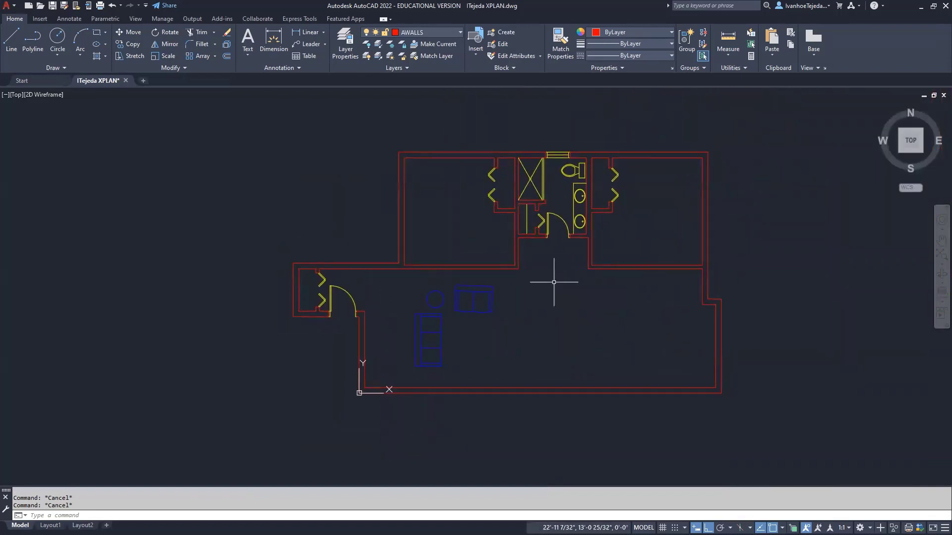
pyautogui.scroll(3, 554, 282)
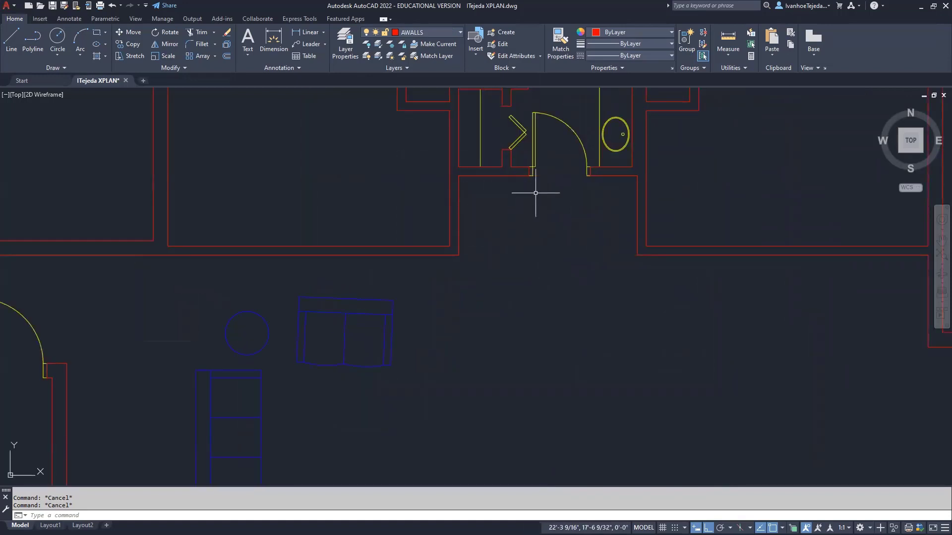
pyautogui.moveTo(556, 205); pyautogui.dragTo(555, 206, button='middle')
pyautogui.moveTo(514, 265); pyautogui.dragTo(511, 268, button='middle')
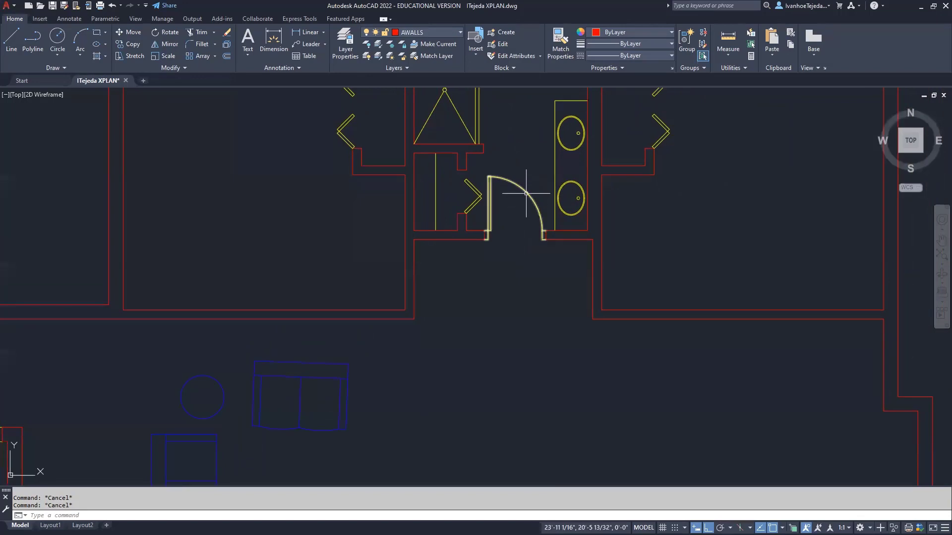
pyautogui.click(527, 192)
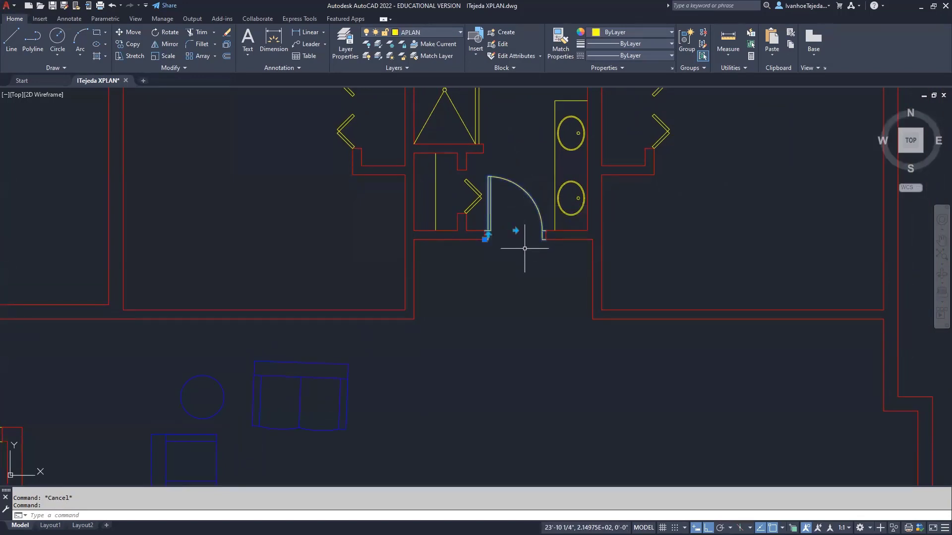
pyautogui.press('Escape')
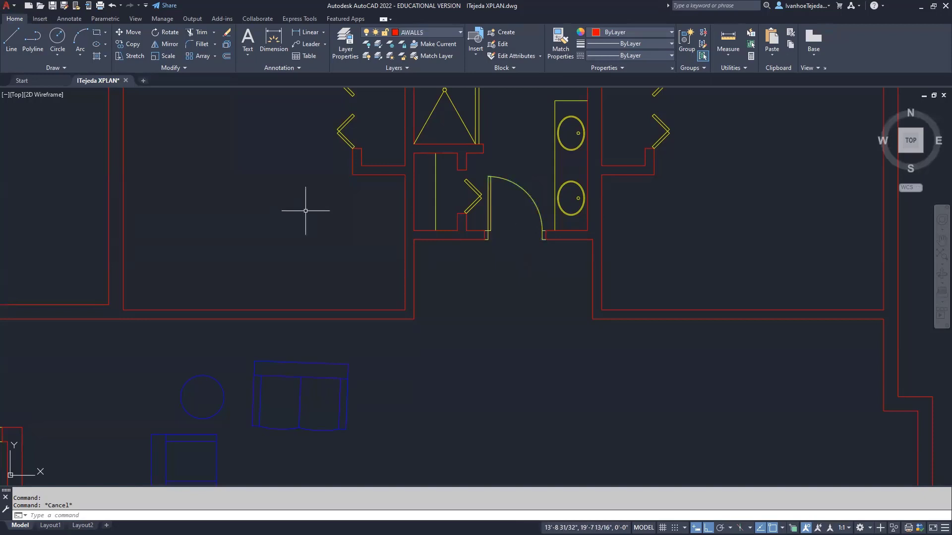
pyautogui.click(40, 19)
pyautogui.click(12, 54)
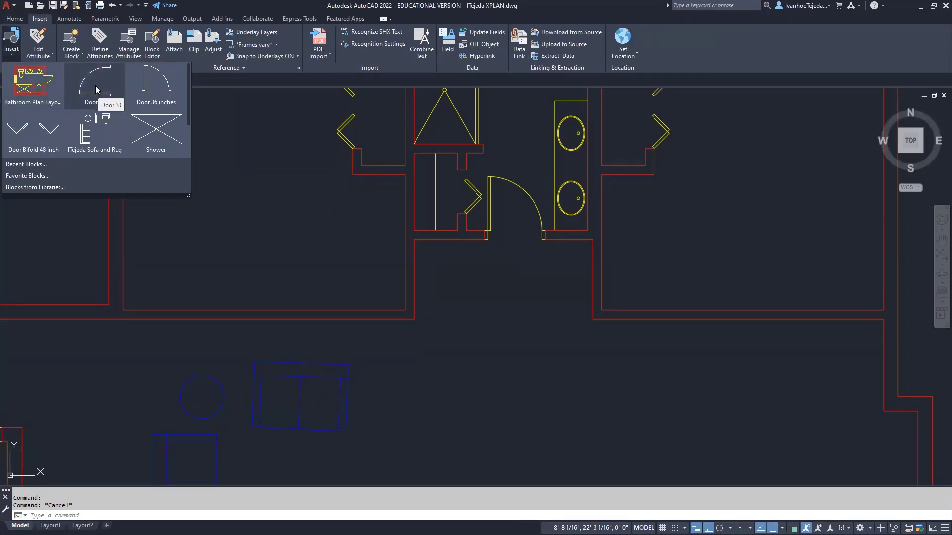
pyautogui.click(475, 310)
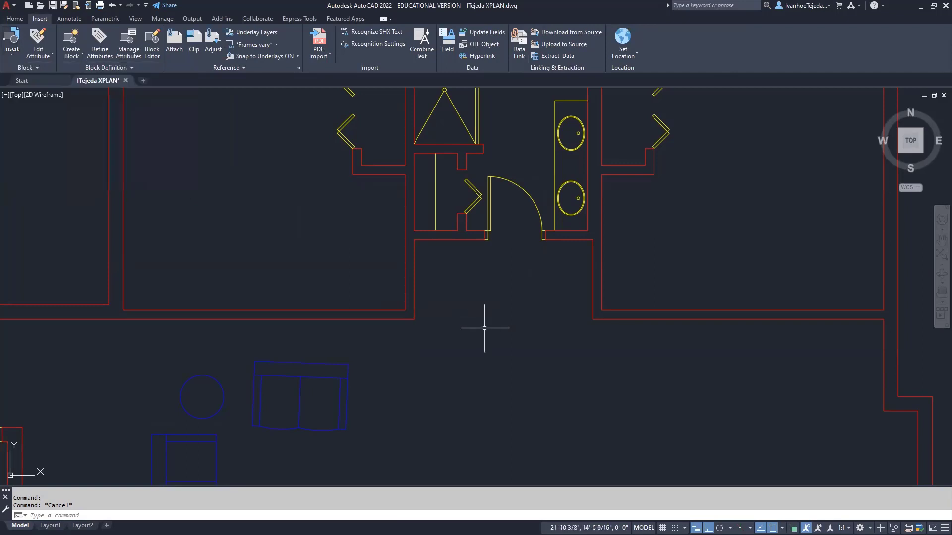
# - Offset the left bedroom's lower inner wall line 3" upward into the room
pyautogui.scroll(2, 502, 270)
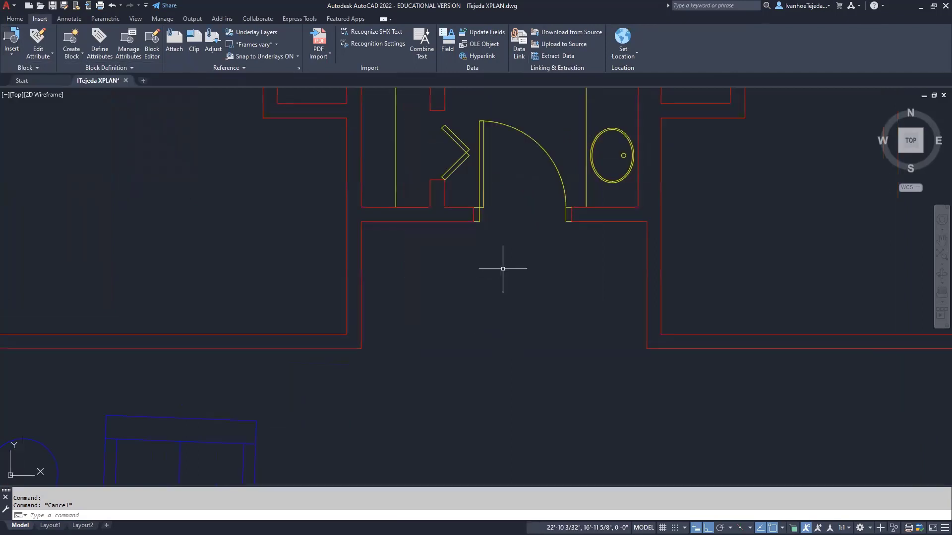
pyautogui.moveTo(519, 229); pyautogui.dragTo(522, 274, button='middle')
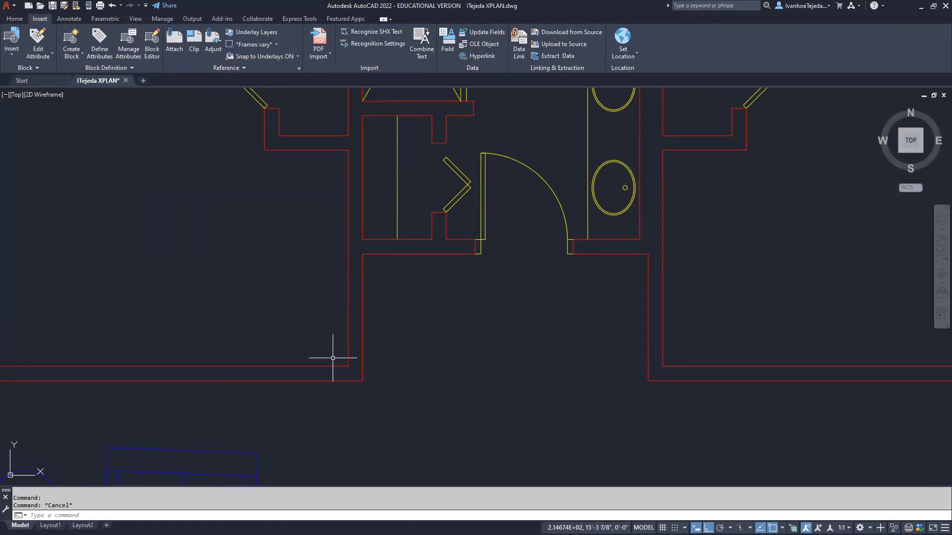
pyautogui.write('o')
pyautogui.press('Return')
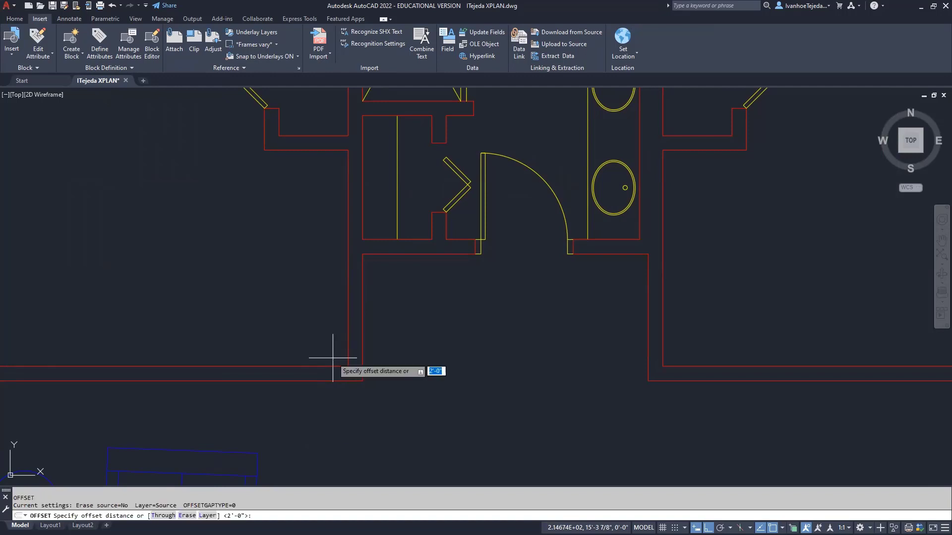
pyautogui.write('3')
pyautogui.press('Return')
pyautogui.click(335, 367)
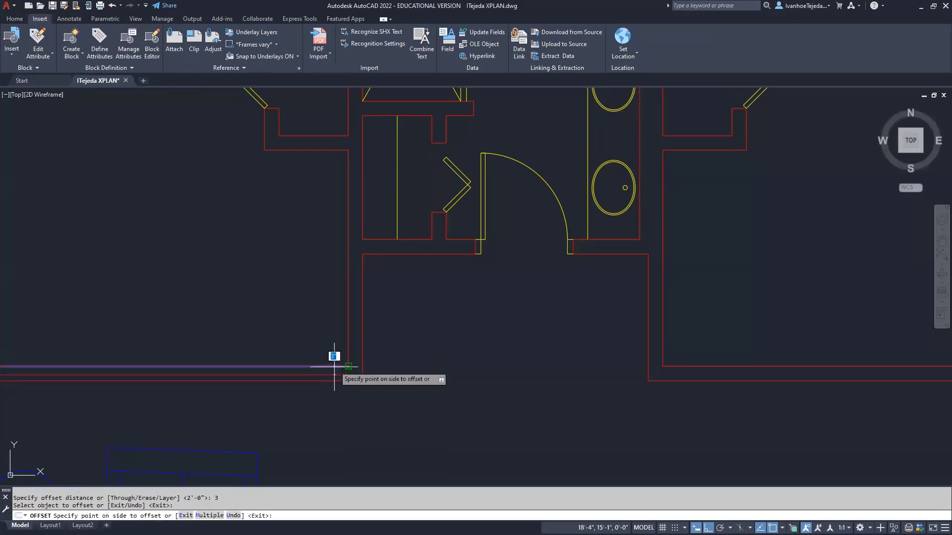
pyautogui.click(329, 330)
pyautogui.press('Return')
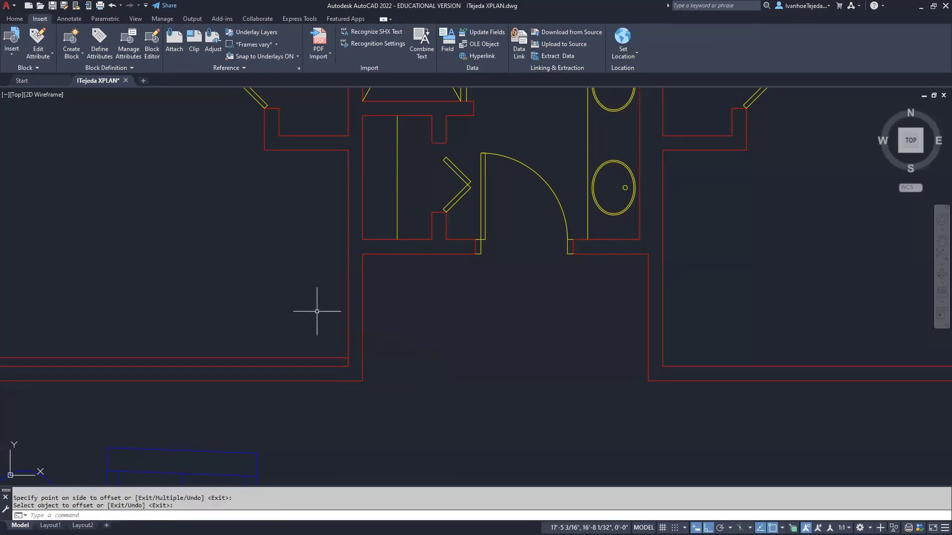
# - Stretch the offset line's right end horizontally across the hallway until it passes both walls of the right bedroom
pyautogui.click(319, 358)
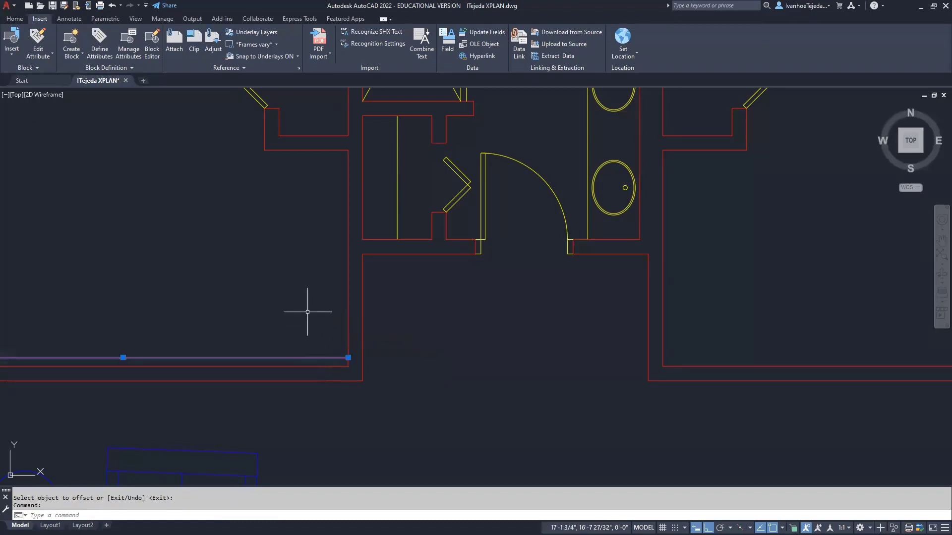
pyautogui.click(348, 357)
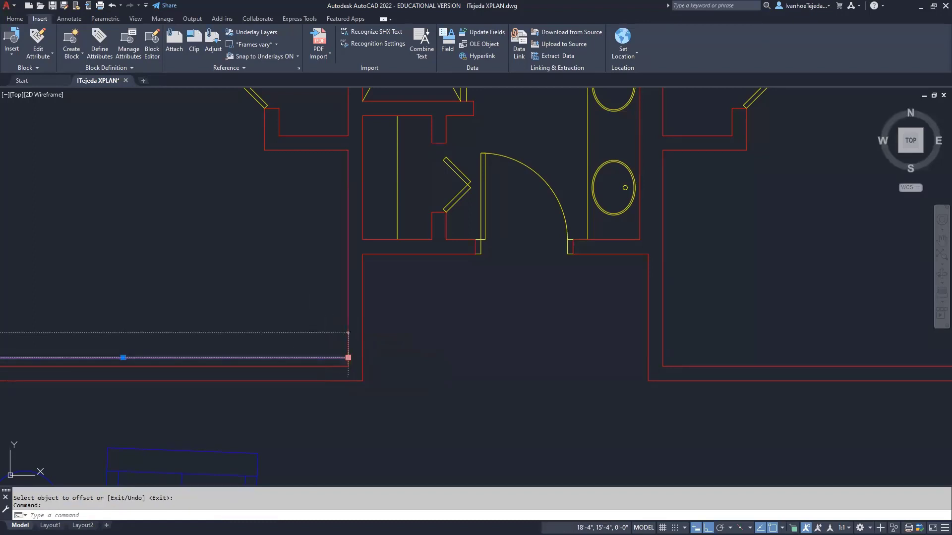
pyautogui.click(697, 330)
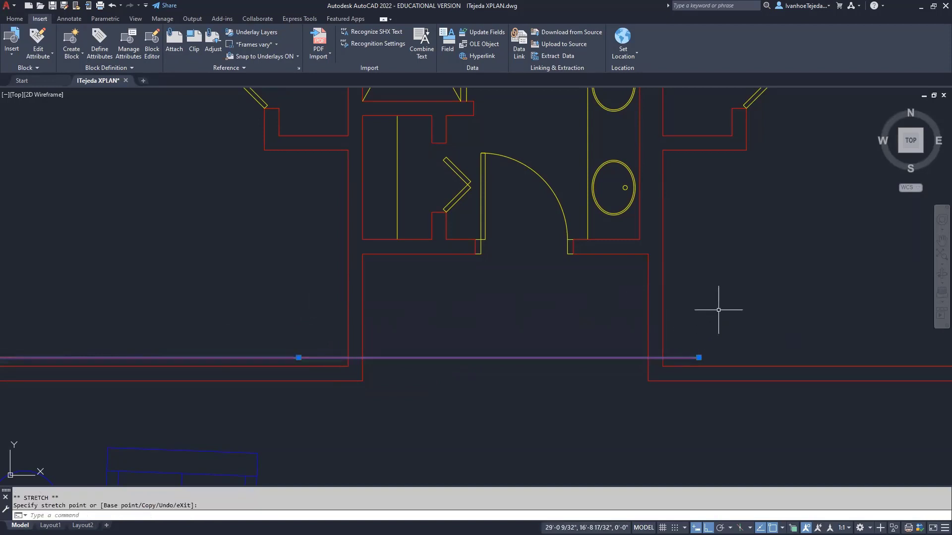
pyautogui.press('Escape')
pyautogui.press('Escape')
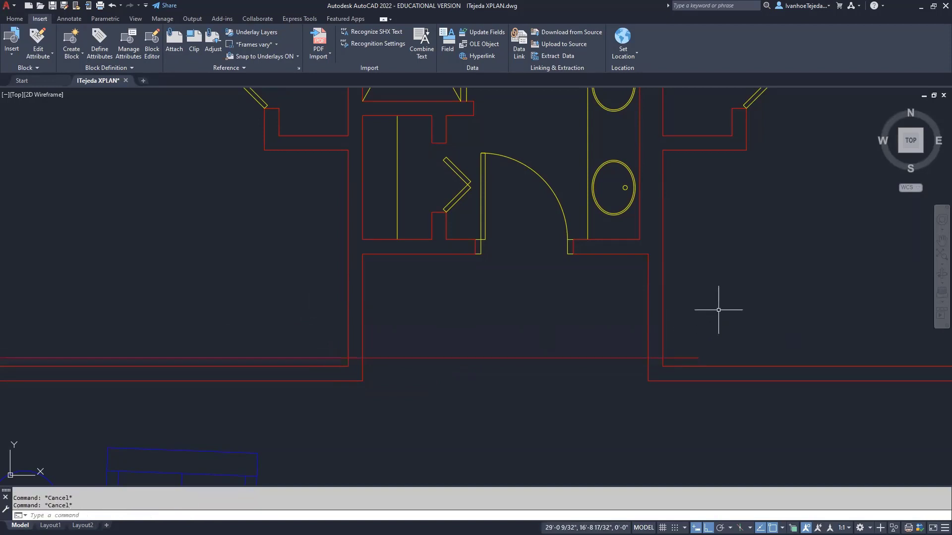
# - Offset the stretched line upward by 2'-10", taking the distance between the wall ends of the bathroom door opening
pyautogui.scroll(3, 633, 323)
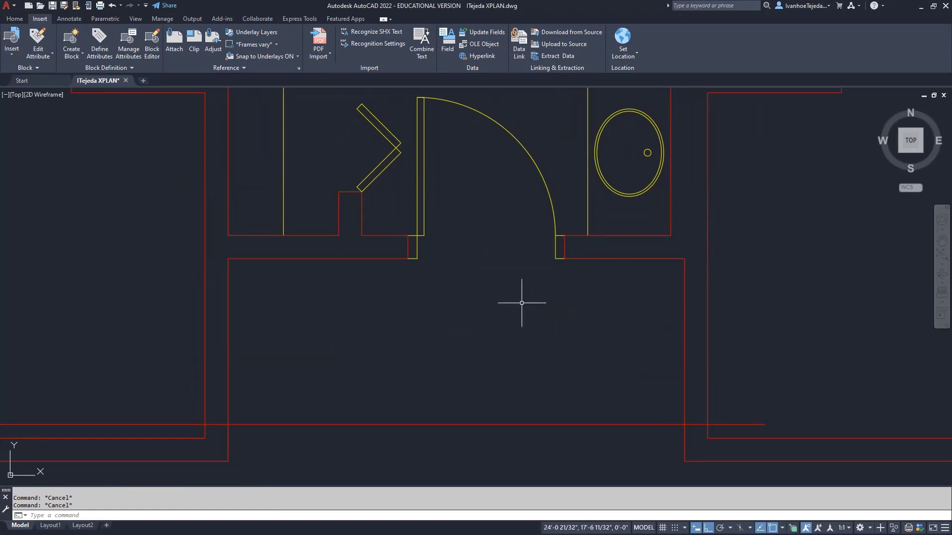
pyautogui.write('O')
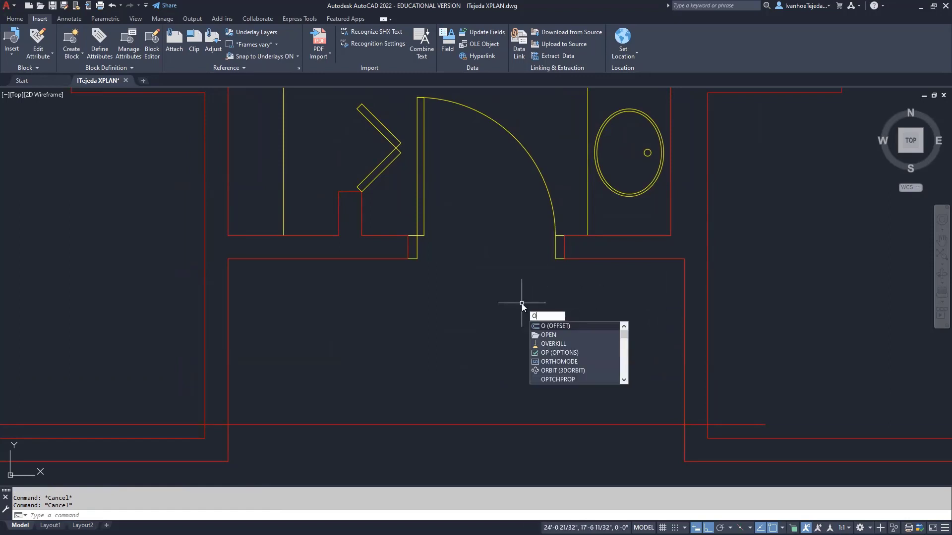
pyautogui.press('Return')
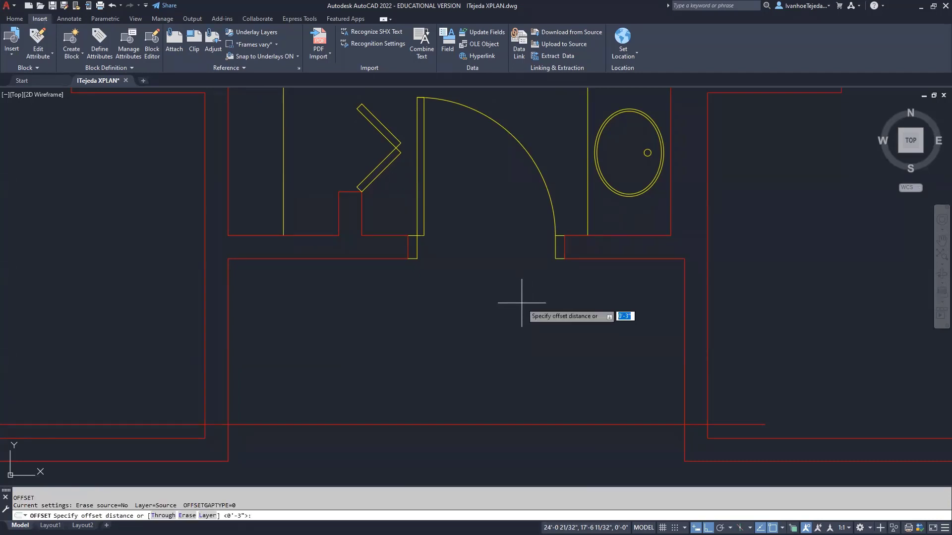
pyautogui.click(408, 258)
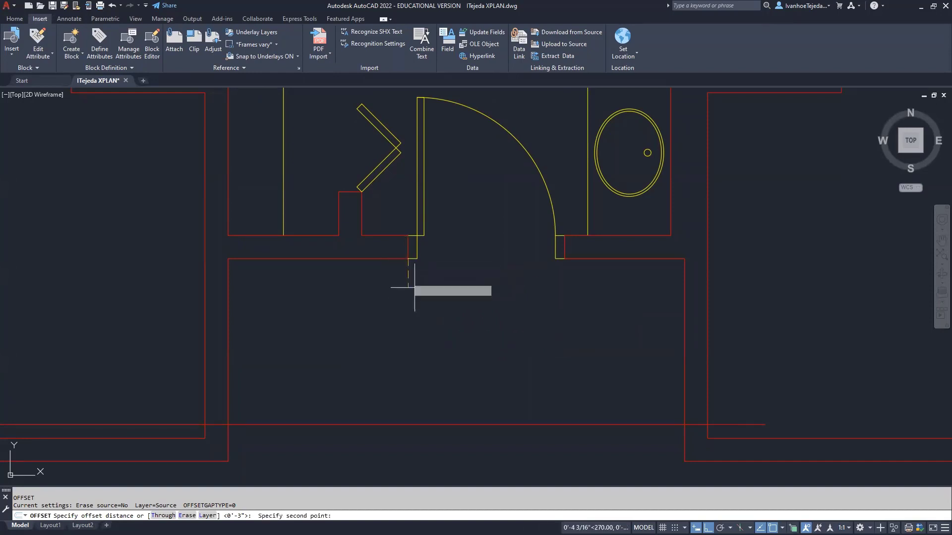
pyautogui.click(564, 258)
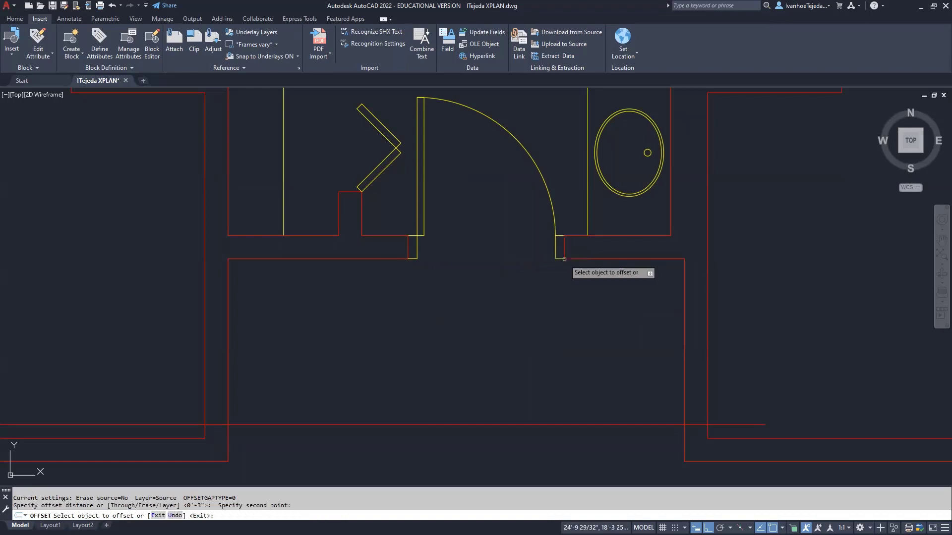
pyautogui.click(470, 423)
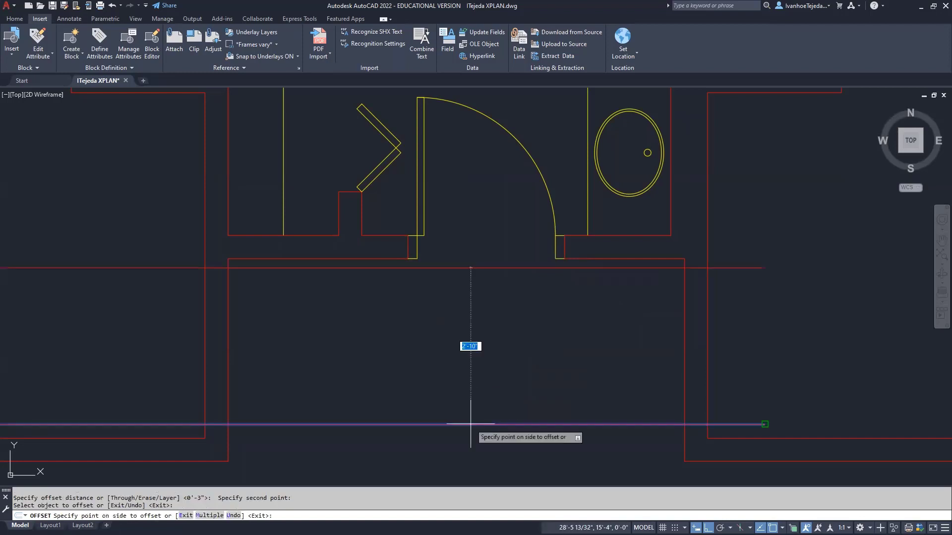
pyautogui.click(480, 307)
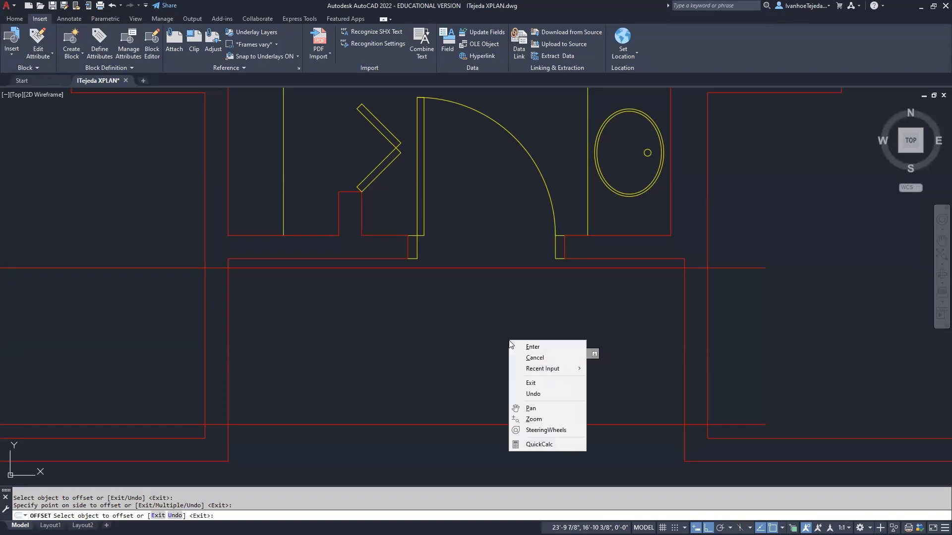
pyautogui.rightClick(508, 341)
pyautogui.click(524, 347)
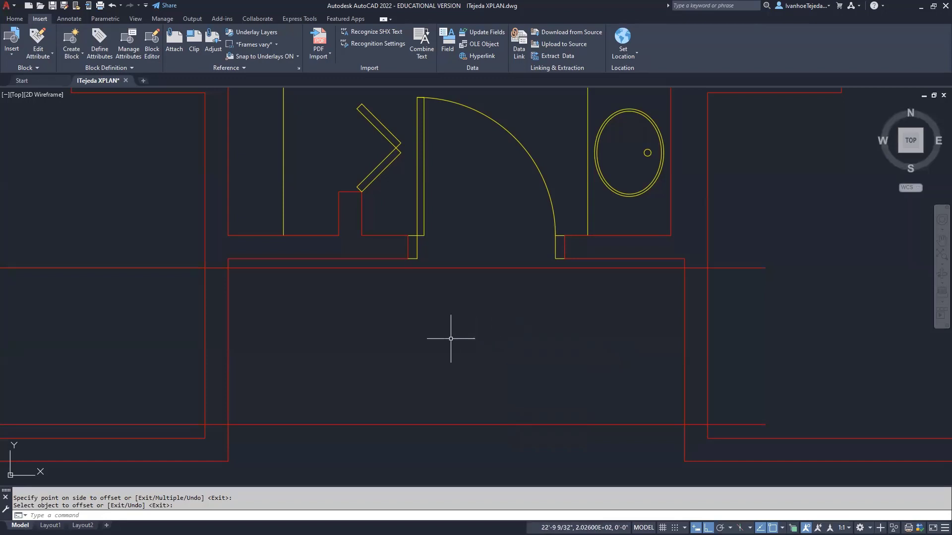
# - Trim the right bedroom's wall lines between the two offset lines, plus the offset lines' excess inside that bedroom and across the hallway
pyautogui.moveTo(451, 340)
pyautogui.mouseDown(button='middle')
pyautogui.moveTo(560, 311)
pyautogui.moveTo(514, 310)
pyautogui.mouseUp(button='middle')
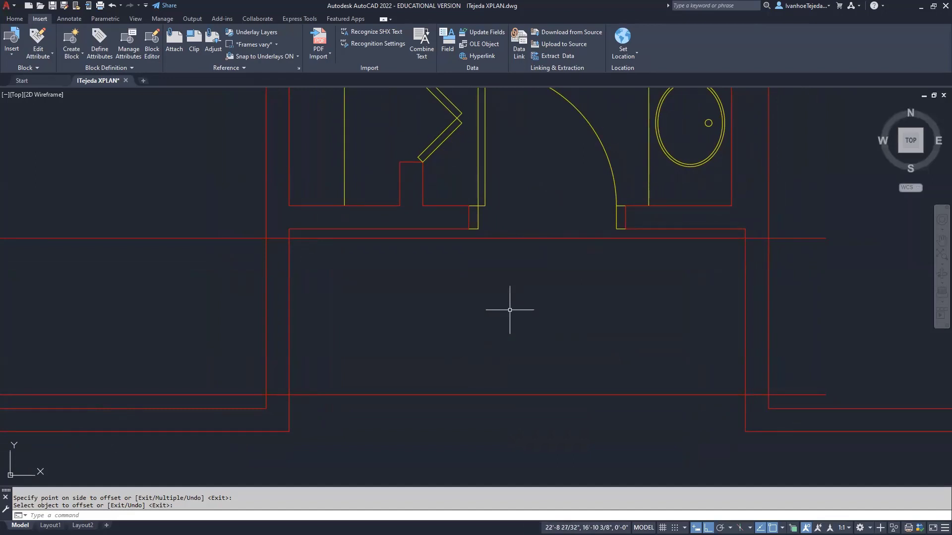
pyautogui.write('TR')
pyautogui.press('Return')
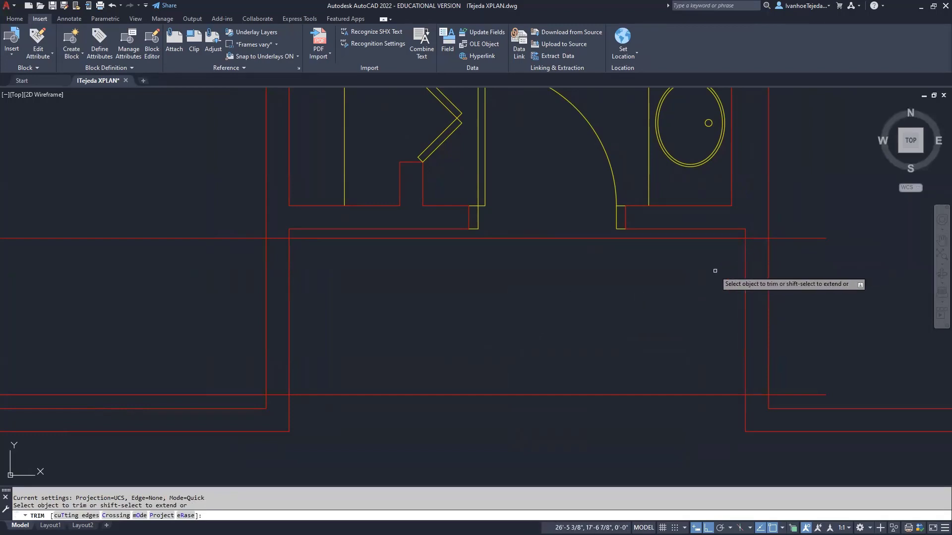
pyautogui.click(808, 215)
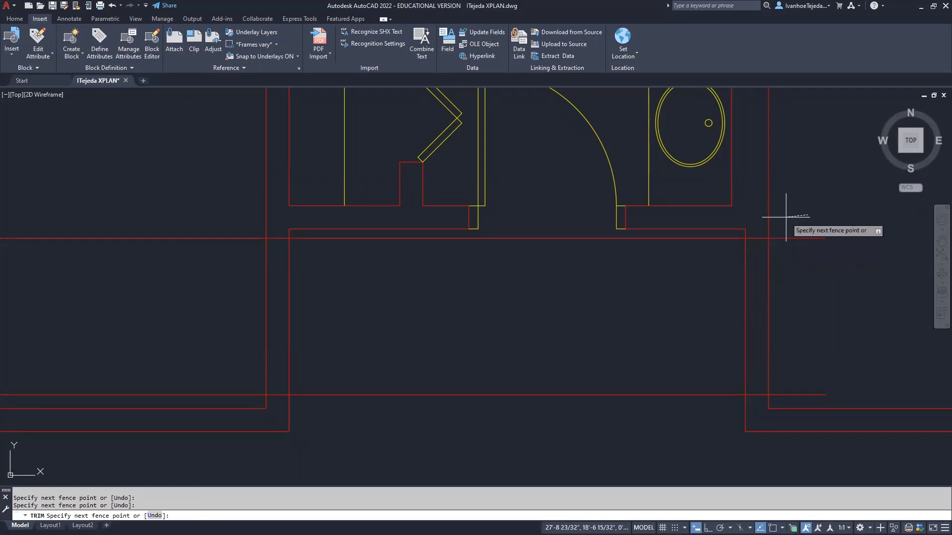
pyautogui.press('Return')
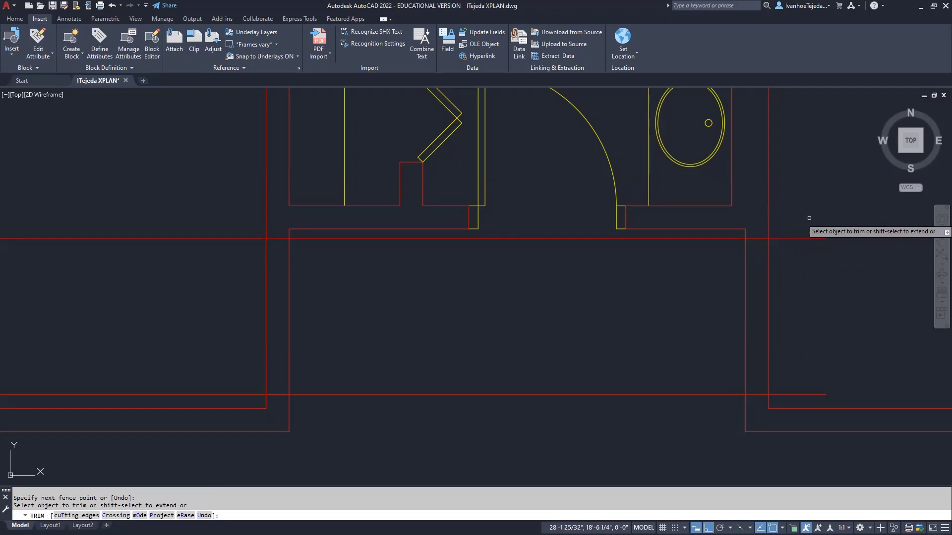
pyautogui.moveTo(809, 218)
pyautogui.mouseDown()
pyautogui.moveTo(793, 248)
pyautogui.moveTo(737, 272)
pyautogui.moveTo(732, 297)
pyautogui.moveTo(743, 334)
pyautogui.moveTo(788, 397)
pyautogui.mouseUp()
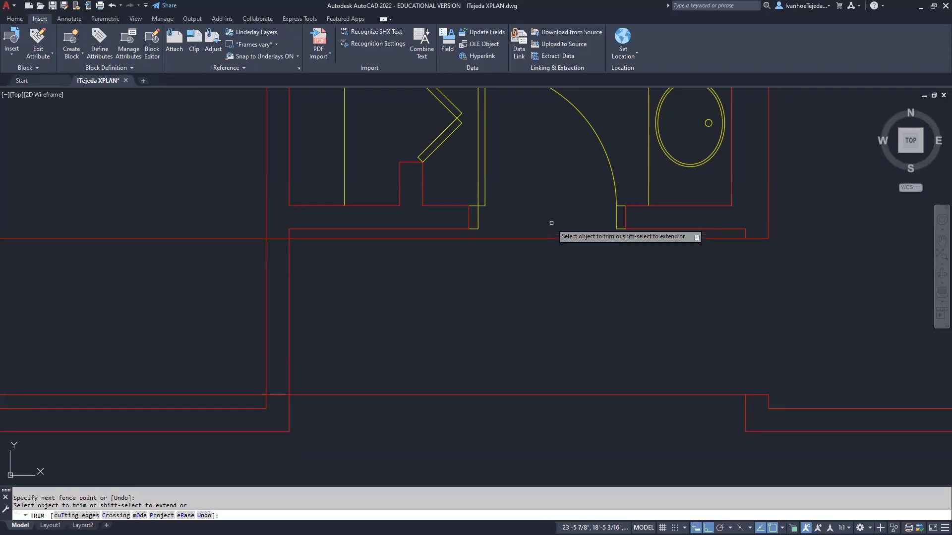
pyautogui.moveTo(551, 223)
pyautogui.mouseDown()
pyautogui.moveTo(558, 306)
pyautogui.moveTo(532, 418)
pyautogui.mouseUp()
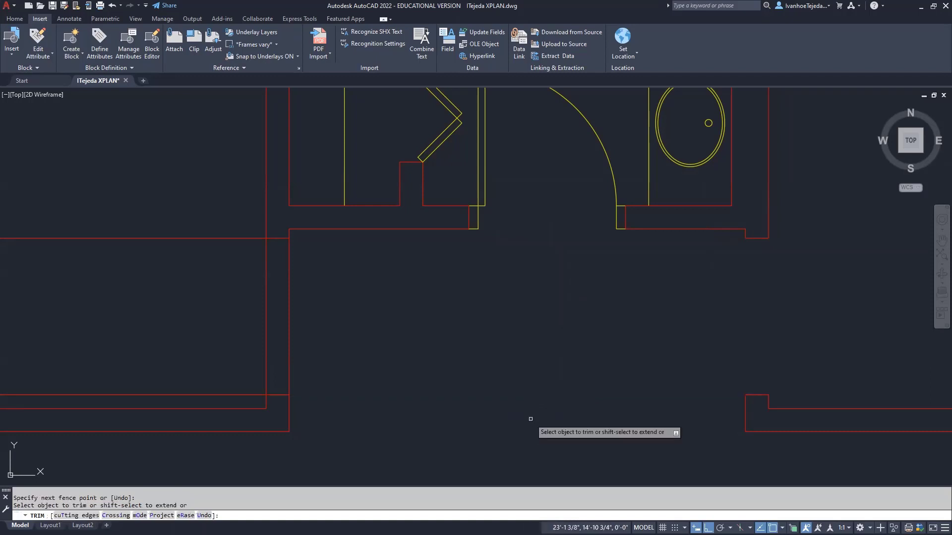
# - Trim the left bedroom's wall lines between the offset lines and the offset lines' excess inside that bedroom to open its doorway
pyautogui.moveTo(325, 306); pyautogui.dragTo(618, 282, button='middle')
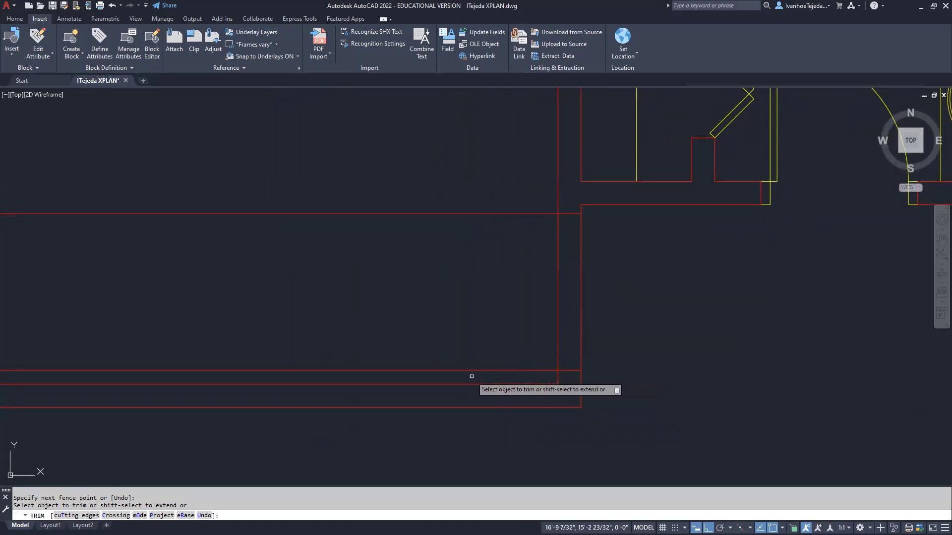
pyautogui.moveTo(471, 376)
pyautogui.mouseDown()
pyautogui.moveTo(489, 337)
pyautogui.moveTo(593, 306)
pyautogui.moveTo(600, 293)
pyautogui.moveTo(575, 262)
pyautogui.moveTo(500, 224)
pyautogui.moveTo(484, 188)
pyautogui.mouseUp()
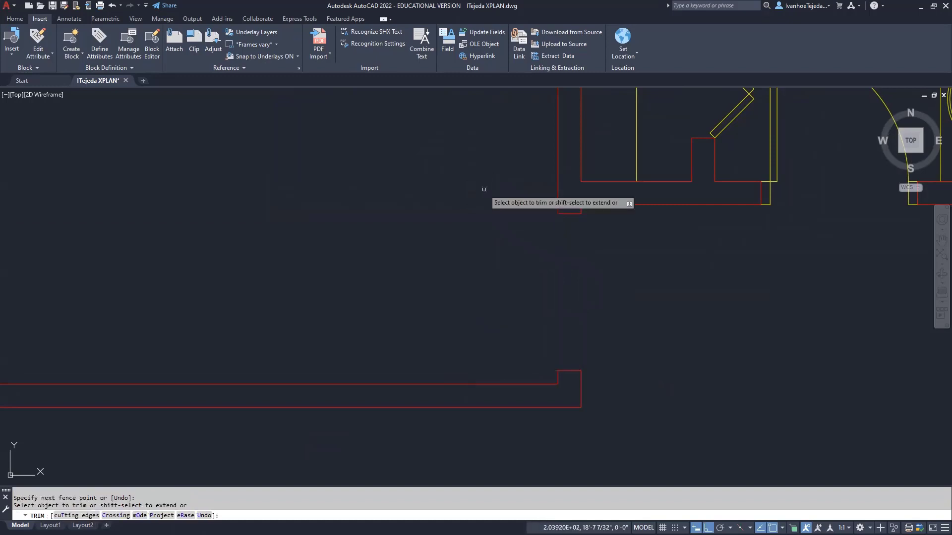
pyautogui.rightClick(429, 191)
pyautogui.click(435, 196)
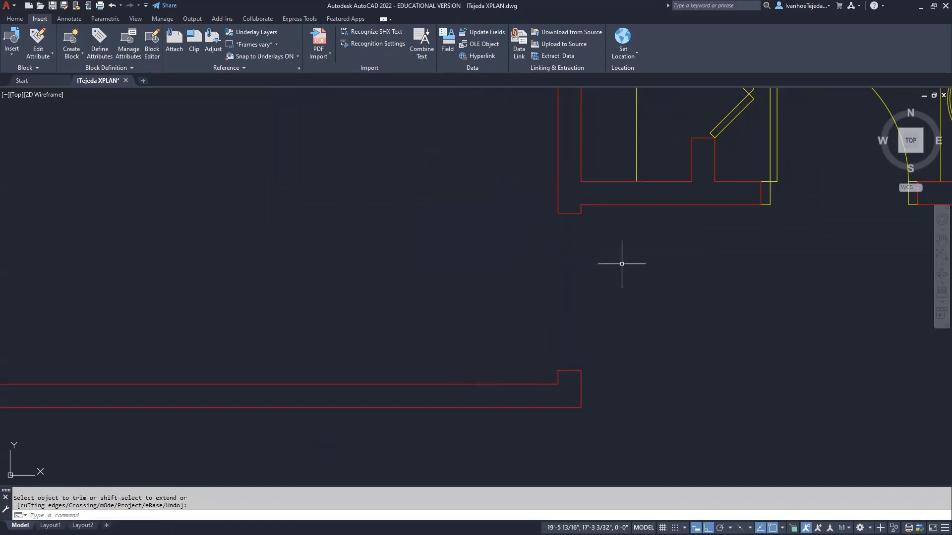
# - Copy the bathroom door block horizontally twice, once into the left bedroom and once into the right bedroom
pyautogui.scroll(-4, 621, 264)
pyautogui.moveTo(680, 276); pyautogui.dragTo(491, 297, button='middle')
pyautogui.scroll(5, 483, 295)
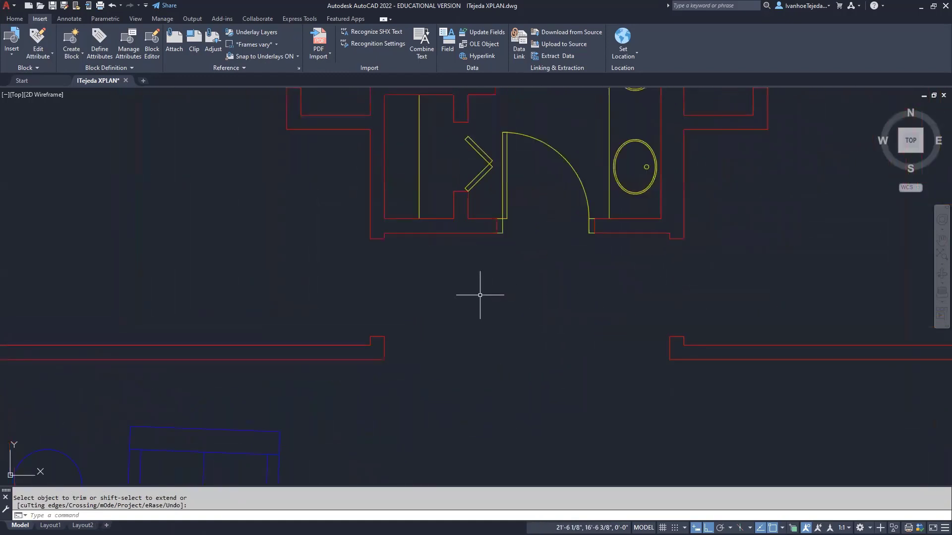
pyautogui.moveTo(514, 261); pyautogui.dragTo(532, 374, button='middle')
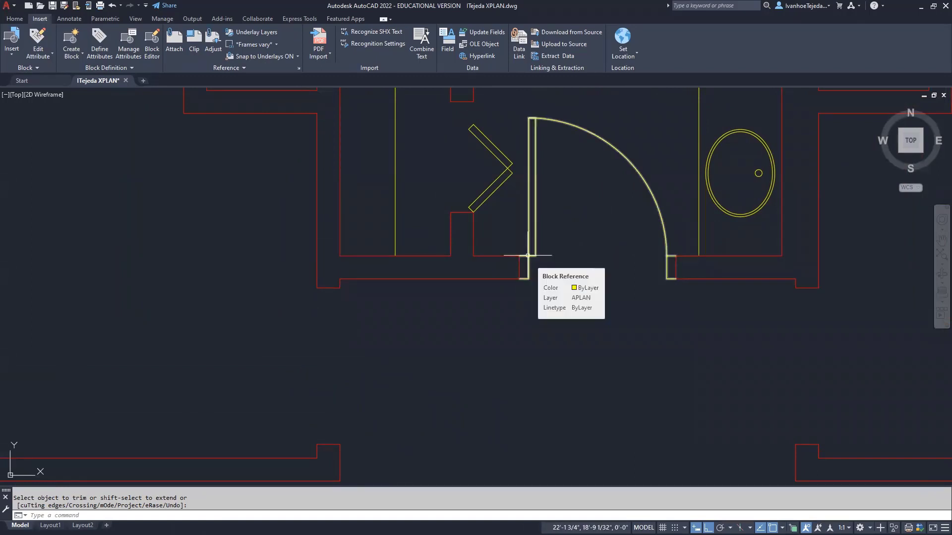
pyautogui.write('CO')
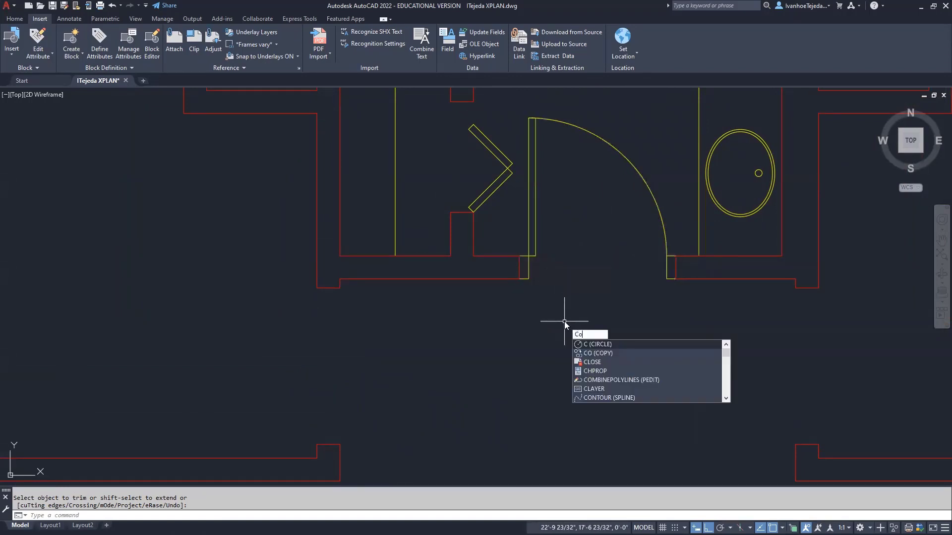
pyautogui.press('Return')
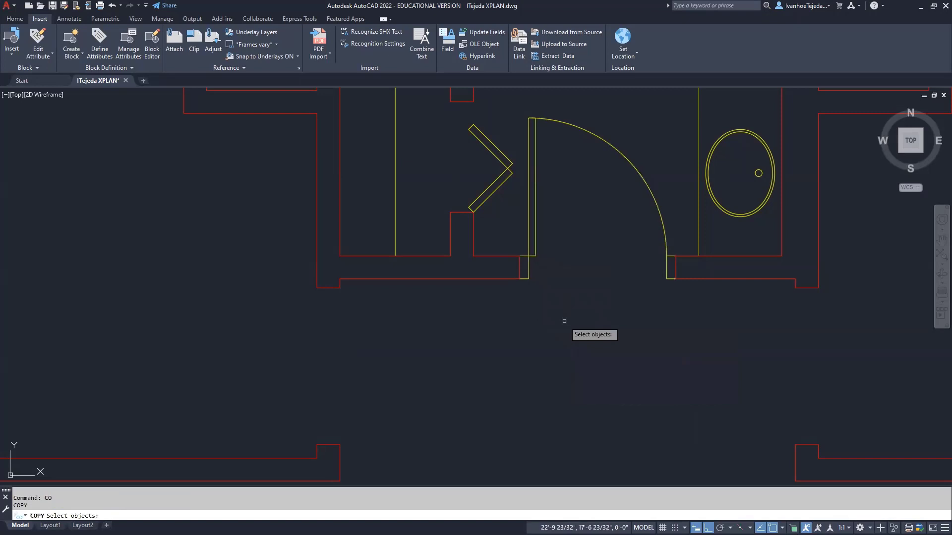
pyautogui.click(536, 244)
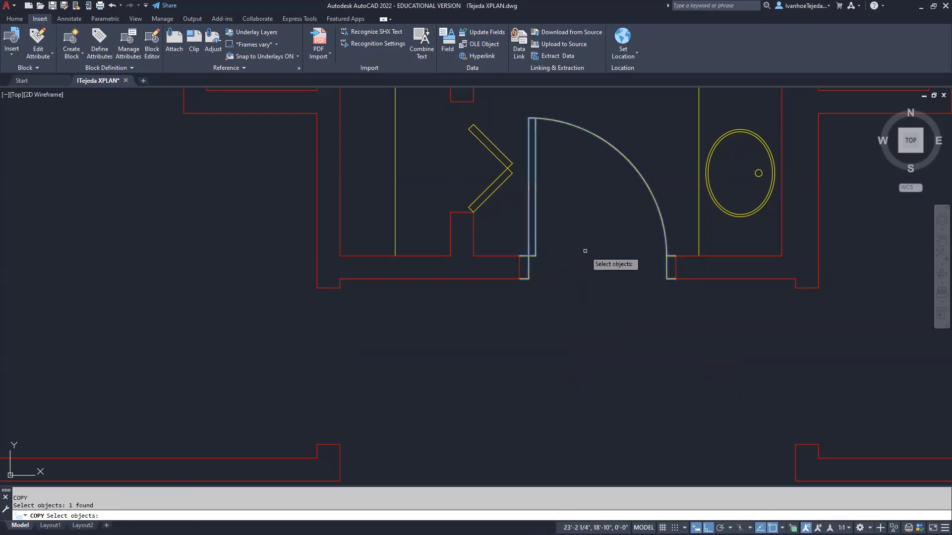
pyautogui.press('Return')
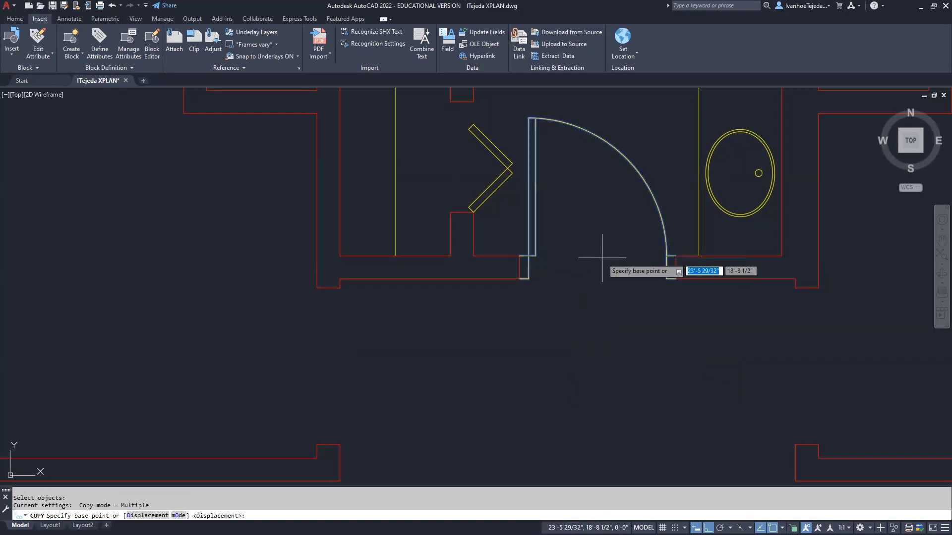
pyautogui.click(602, 257)
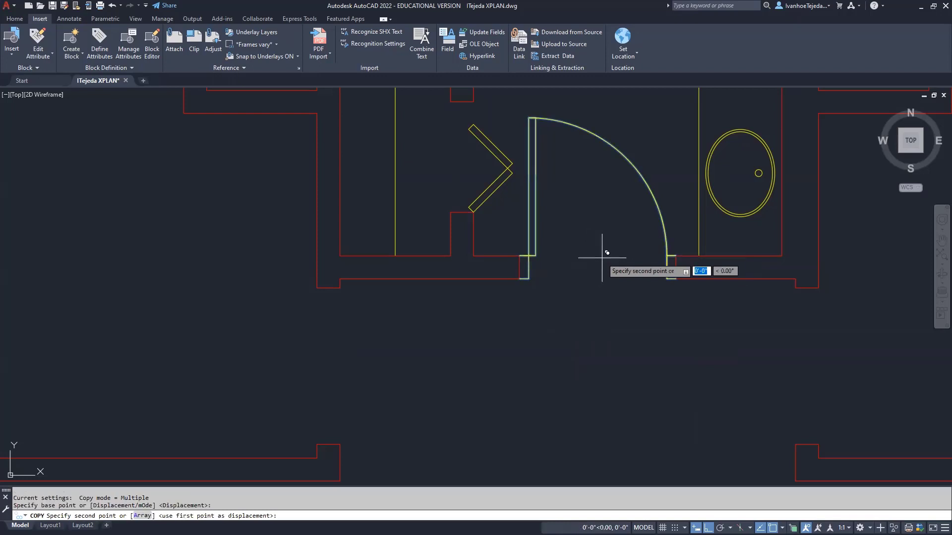
pyautogui.click(184, 300)
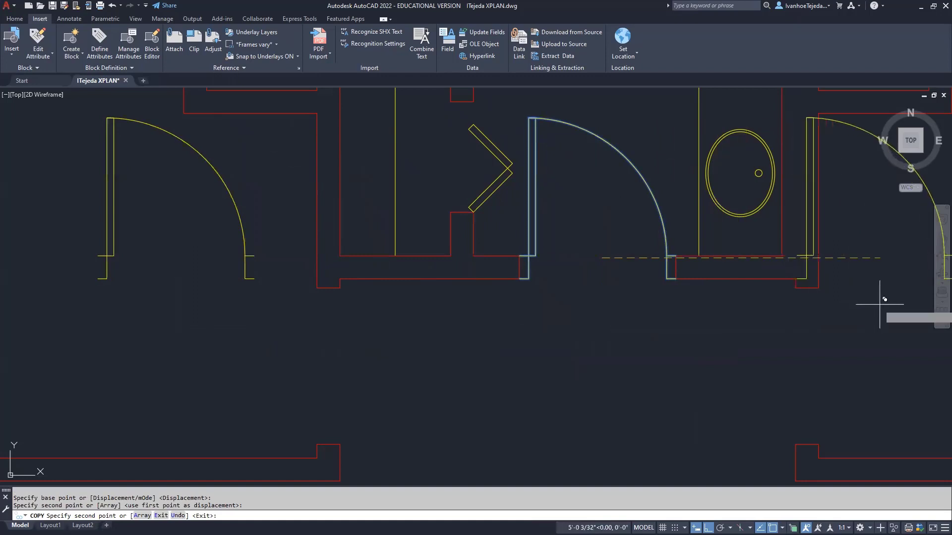
pyautogui.moveTo(937, 301); pyautogui.dragTo(798, 301, button='middle')
pyautogui.click(798, 302)
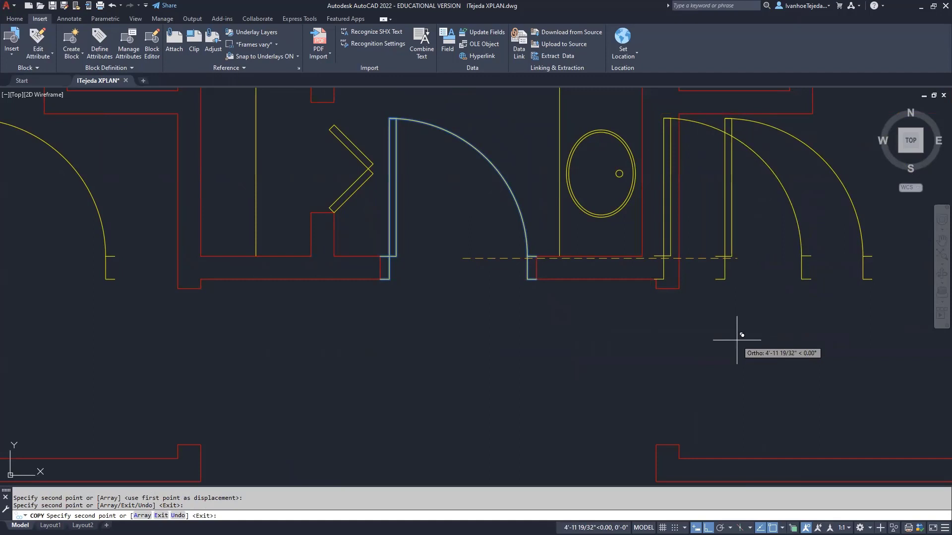
pyautogui.press('Escape')
# - Rotate the left bedroom's door copy 90° about its insertion point so the leaf lies horizontally
pyautogui.moveTo(582, 342)
pyautogui.mouseDown(button='middle')
pyautogui.moveTo(811, 294)
pyautogui.moveTo(823, 313)
pyautogui.mouseUp(button='middle')
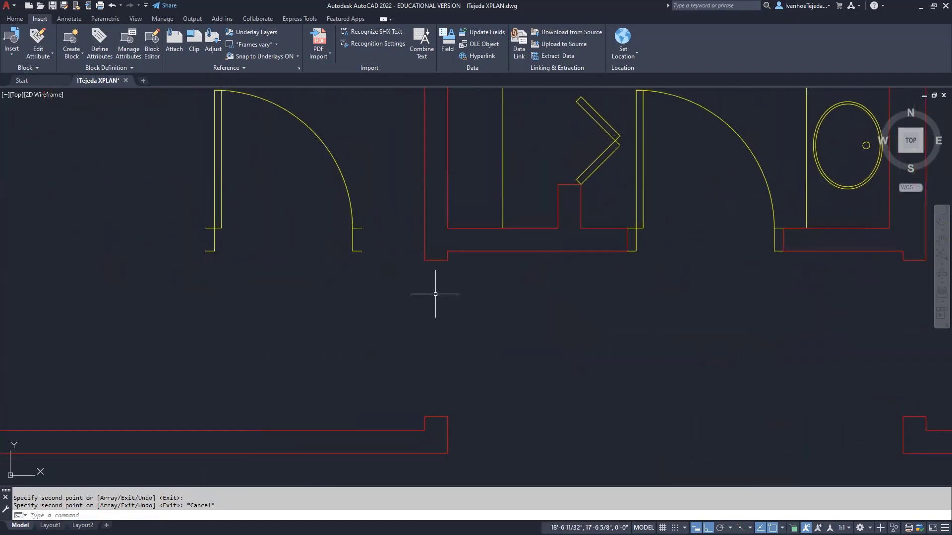
pyautogui.click(340, 213)
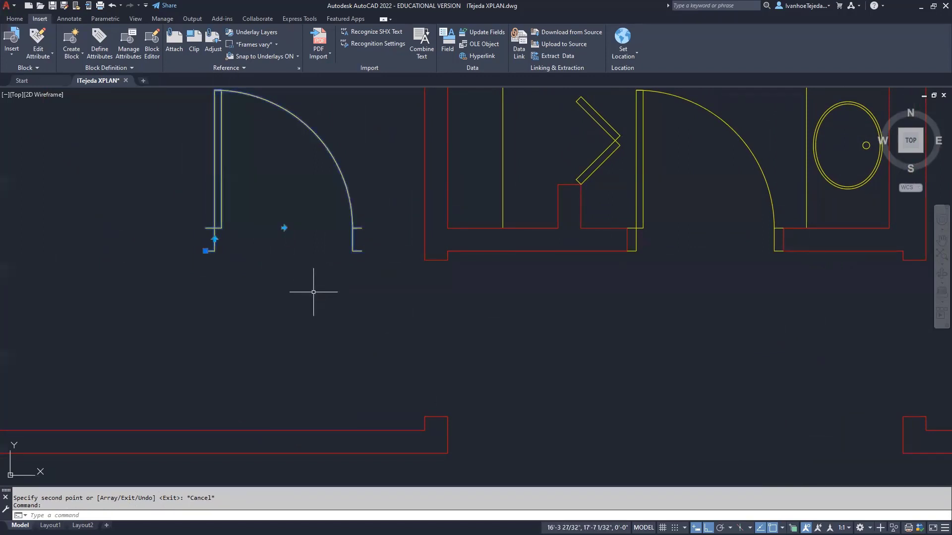
pyautogui.click(205, 250)
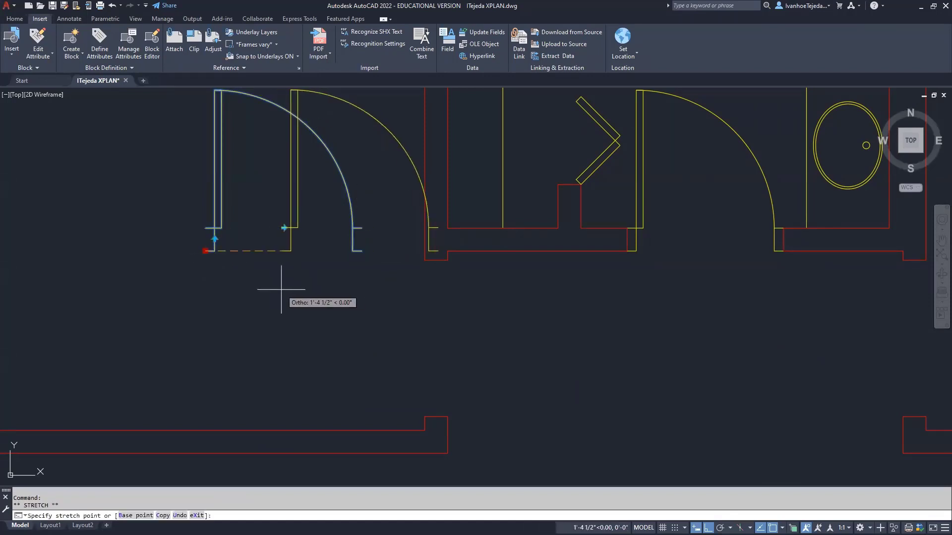
pyautogui.rightClick(282, 290)
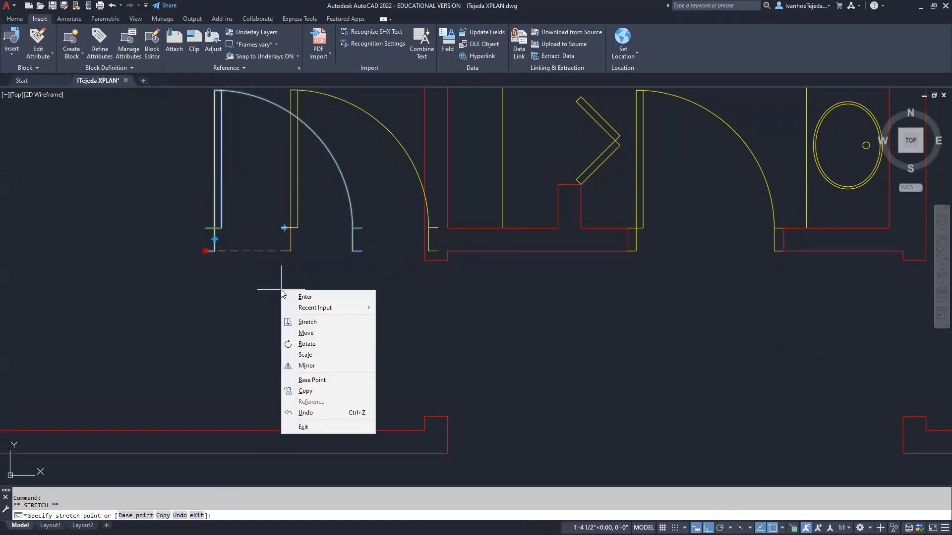
pyautogui.click(304, 344)
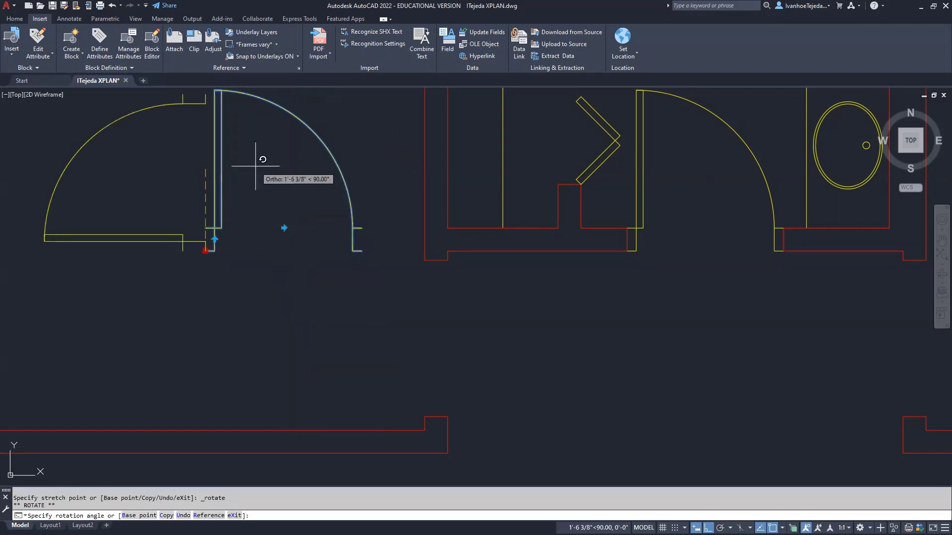
pyautogui.click(256, 165)
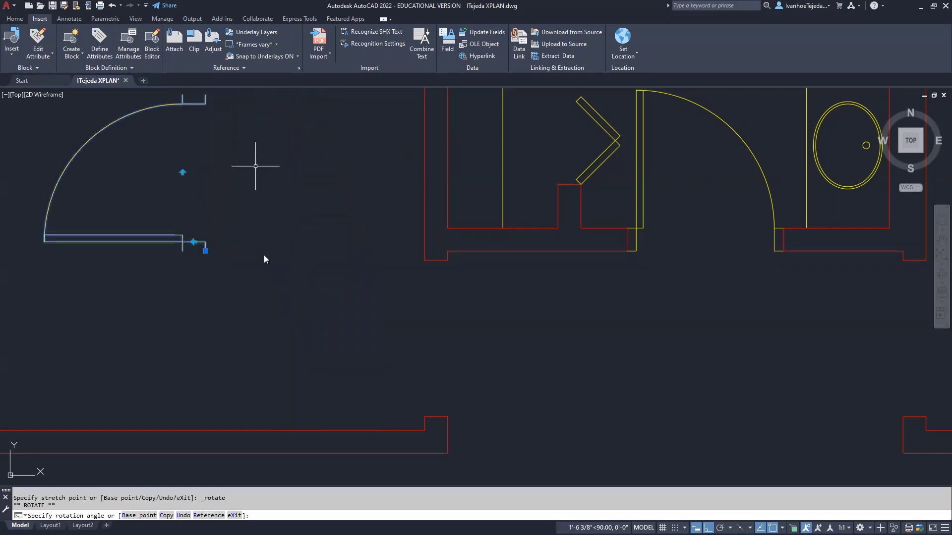
# - With Ortho off, move the rotated door by its insertion point to the hallway-side corner of the left bedroom opening's lower wall end
pyautogui.click(205, 250)
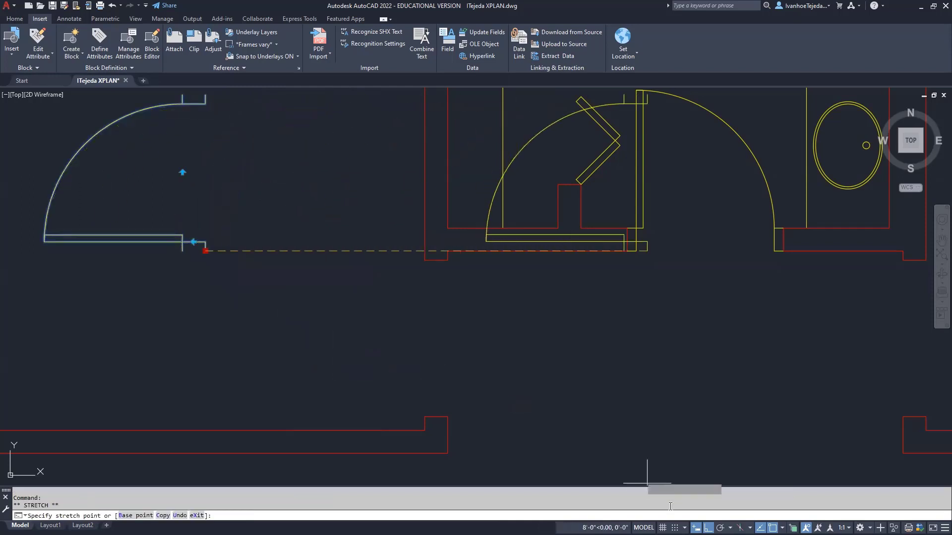
pyautogui.press('F8')
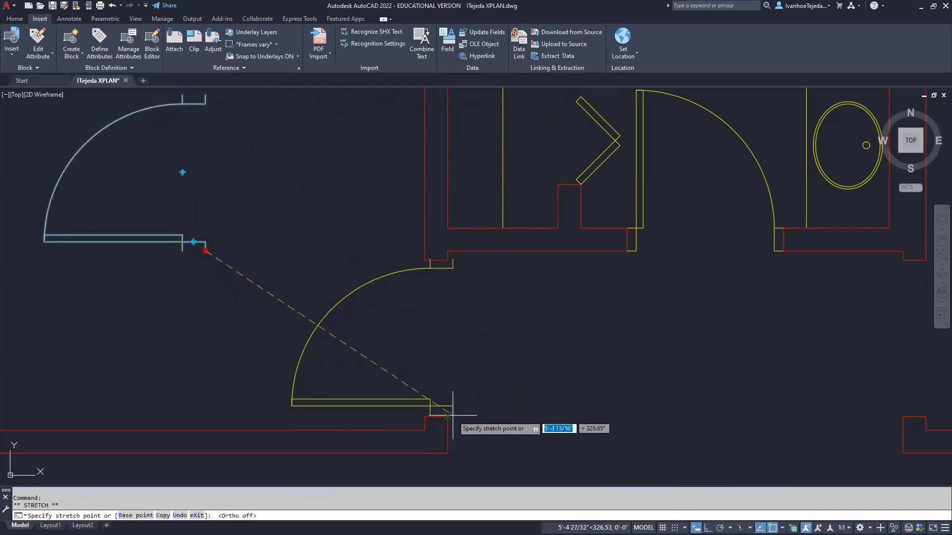
pyautogui.click(447, 415)
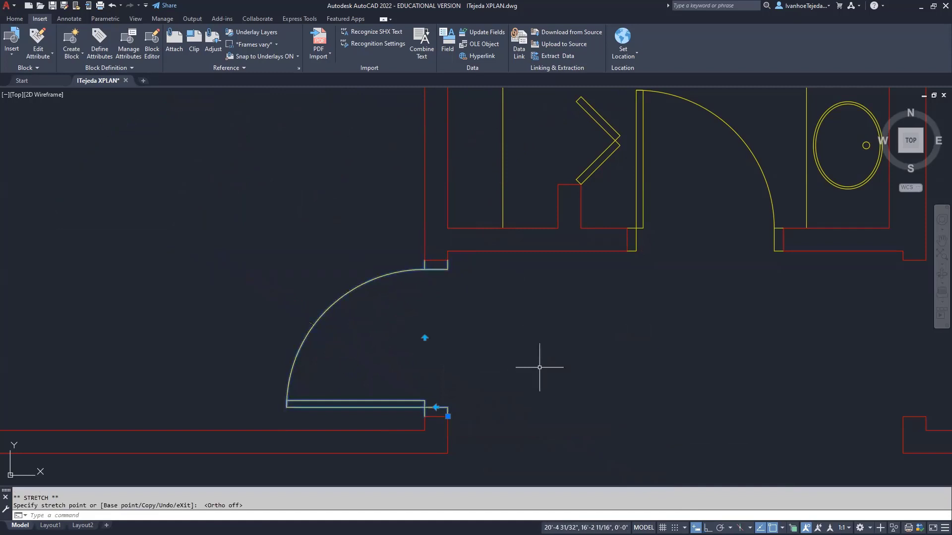
pyautogui.press('Escape')
pyautogui.press('Escape')
# - Rotate the right bedroom's door copy 270° with Ortho on, using a base point between its jambs
pyautogui.moveTo(737, 347)
pyautogui.mouseDown(button='middle')
pyautogui.moveTo(633, 357)
pyautogui.moveTo(391, 338)
pyautogui.moveTo(305, 362)
pyautogui.mouseUp(button='middle')
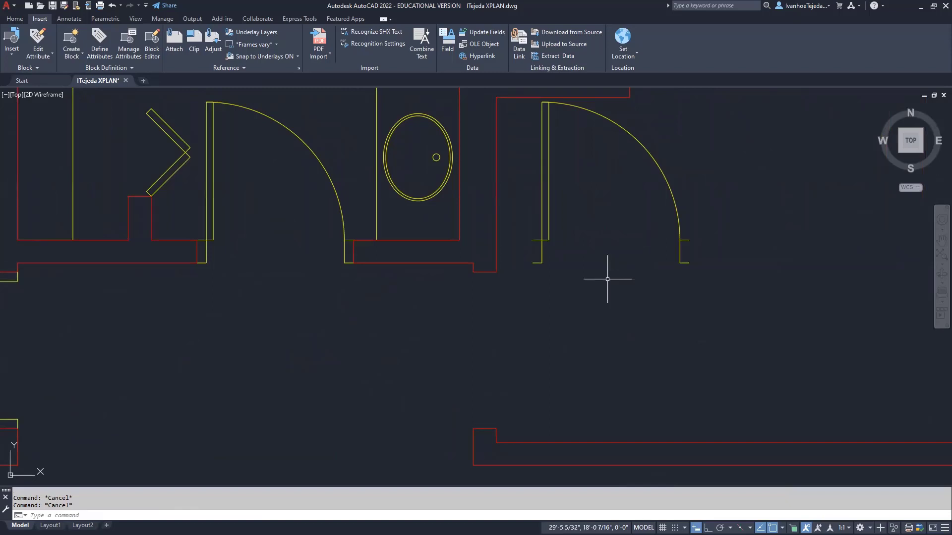
pyautogui.write('ro')
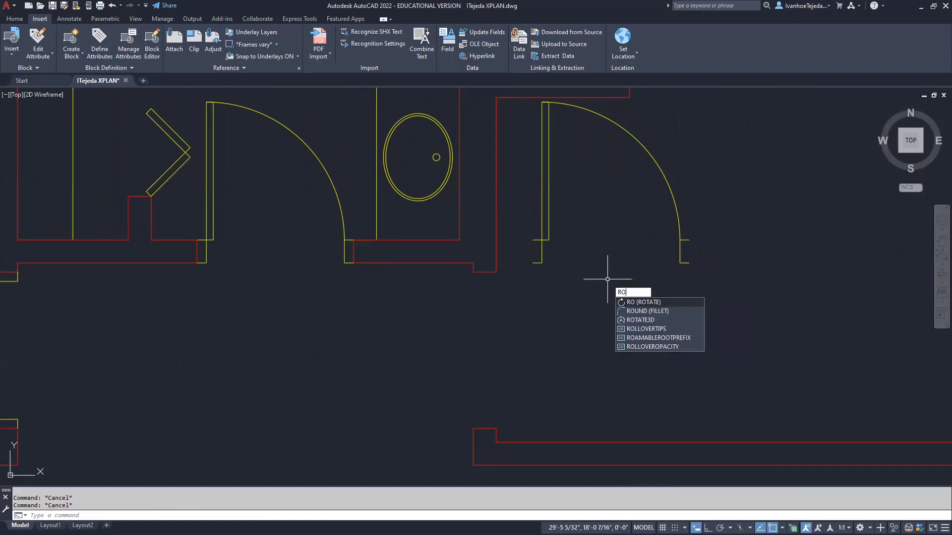
pyautogui.press('Return')
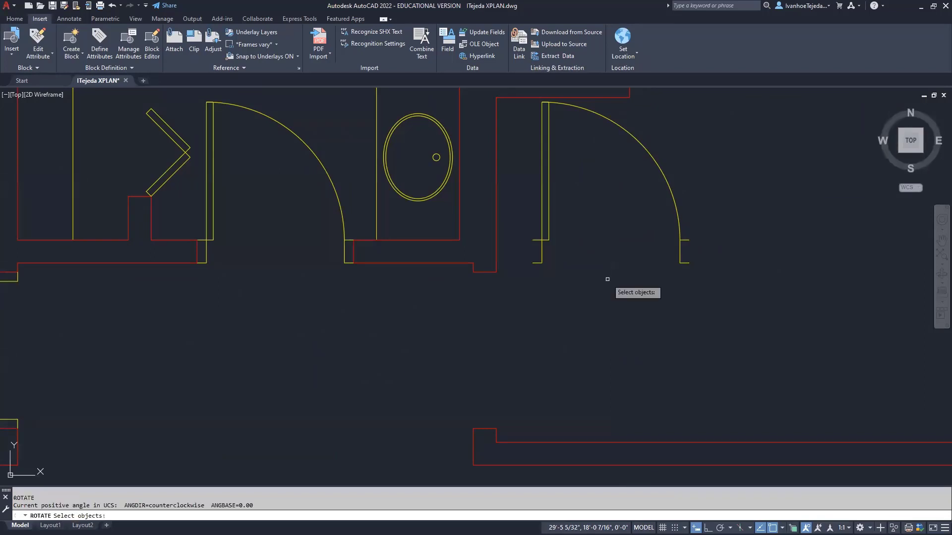
pyautogui.click(548, 233)
pyautogui.press('Return')
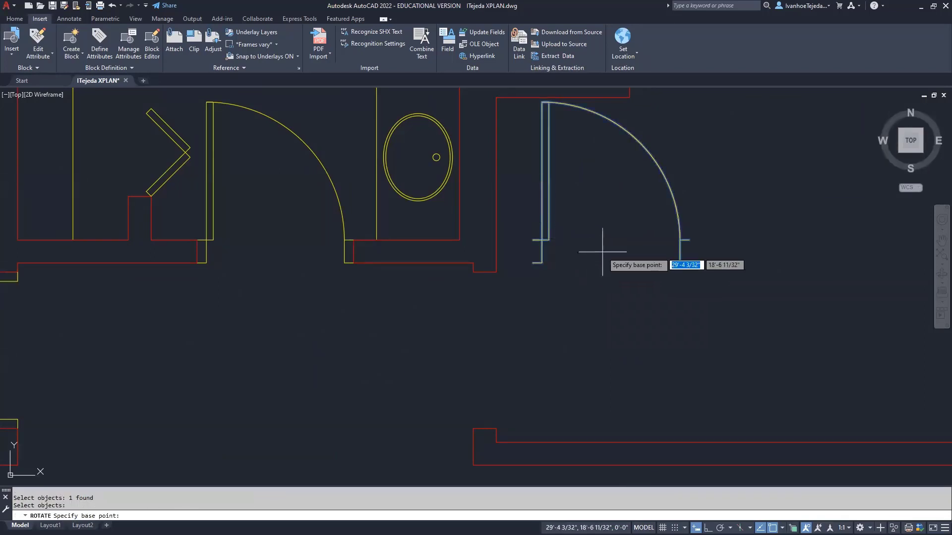
pyautogui.click(609, 255)
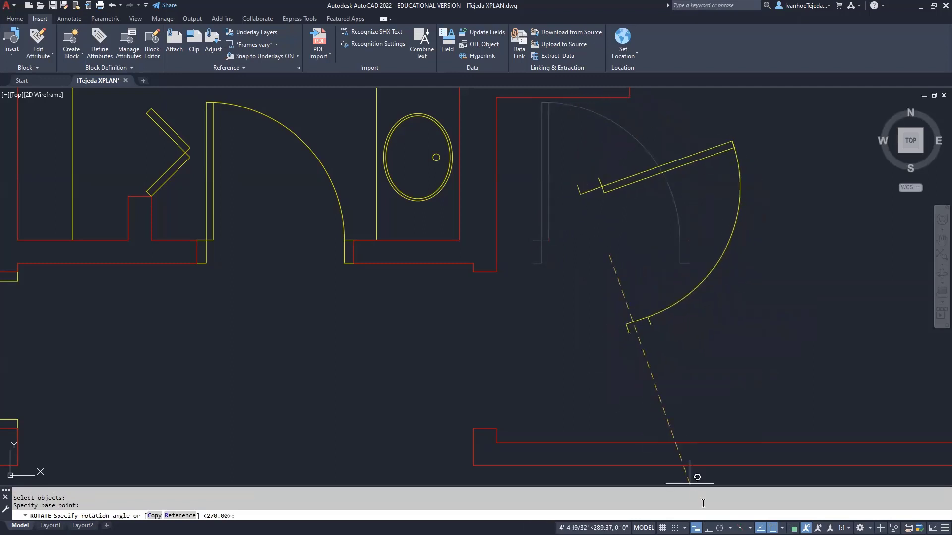
pyautogui.press('F8')
pyautogui.click(687, 375)
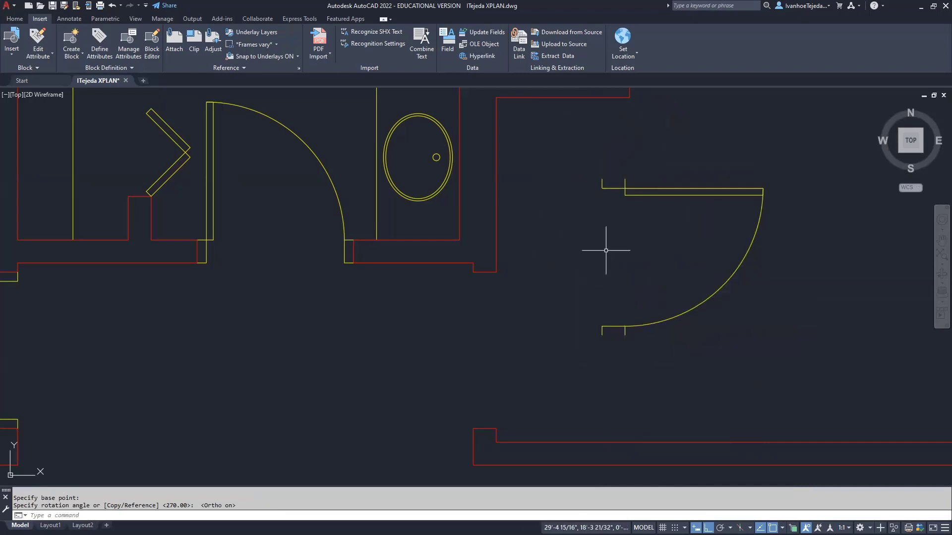
# - Move the right door from its upper jamb's outer corner to the hallway-side corner of the right bedroom opening's upper wall end
pyautogui.write('M')
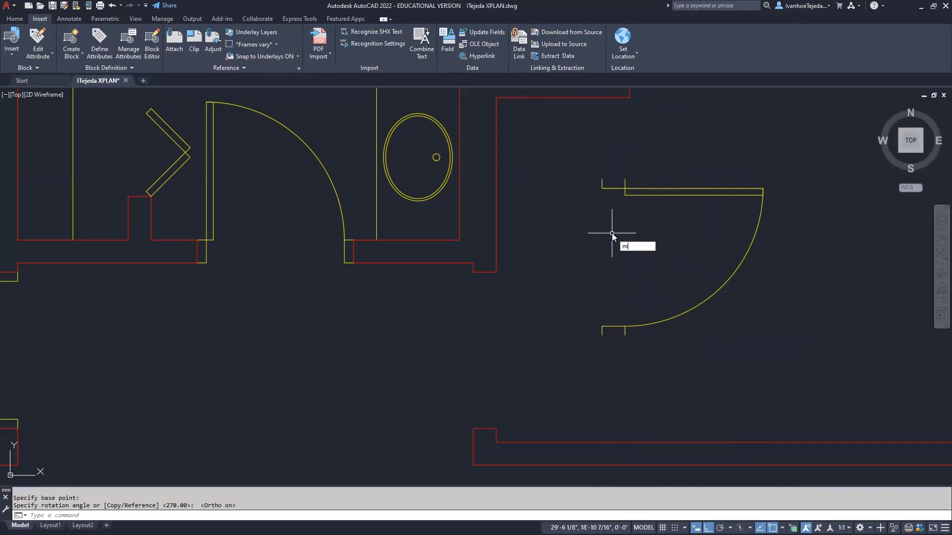
pyautogui.press('Return')
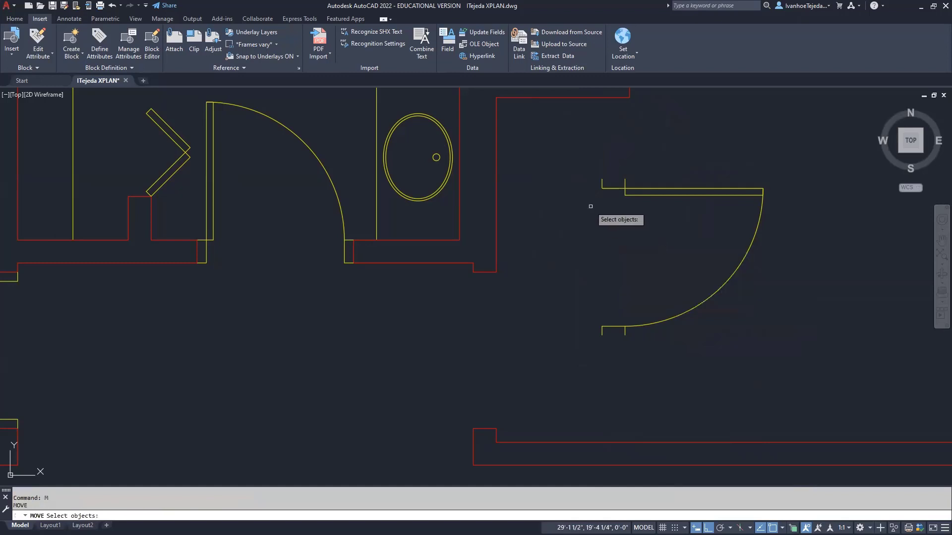
pyautogui.click(605, 186)
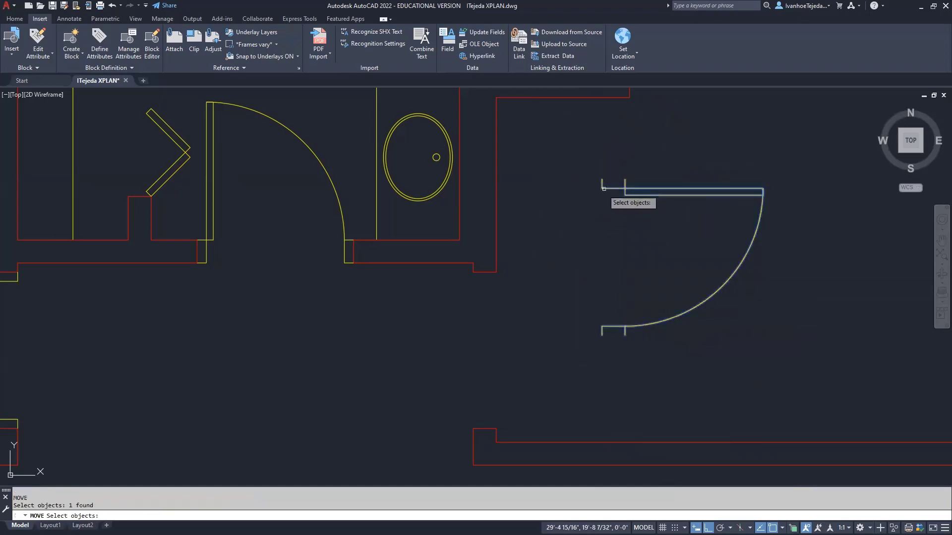
pyautogui.press('Return')
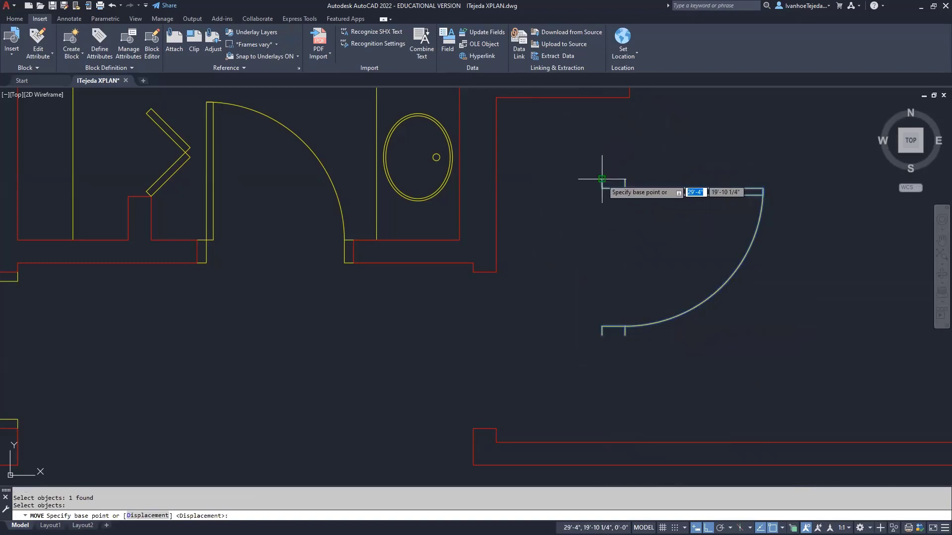
pyautogui.click(602, 179)
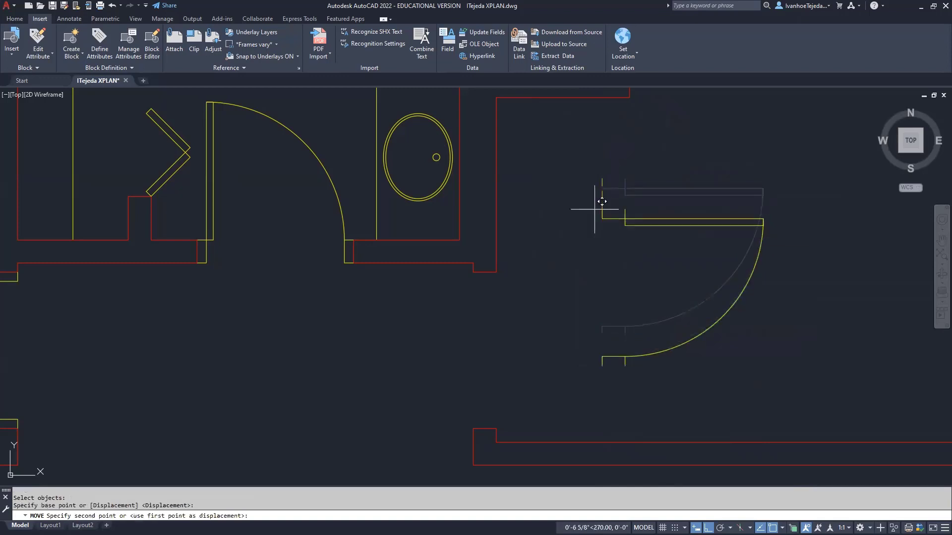
pyautogui.click(473, 271)
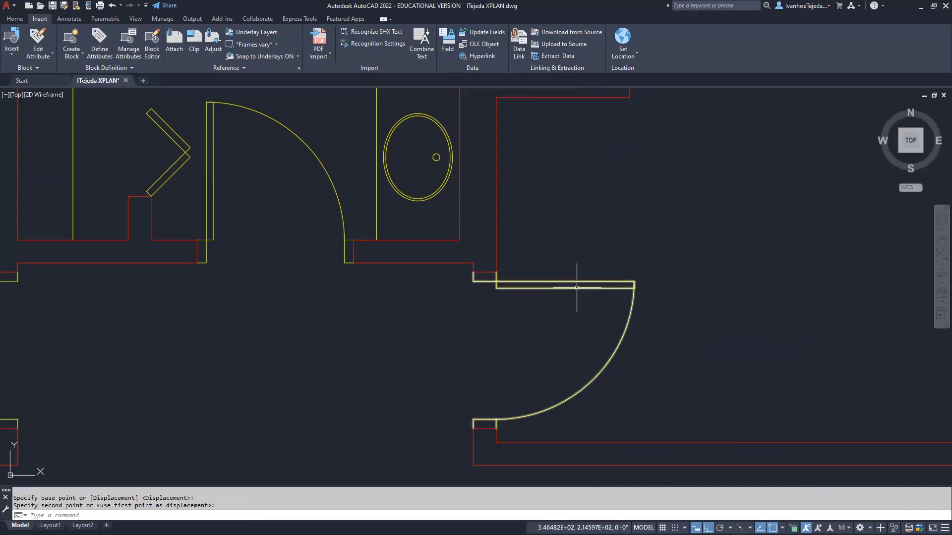
# - Flip the right bedroom door vertically so its leaf hinges at the lower end of the opening
pyautogui.click(576, 287)
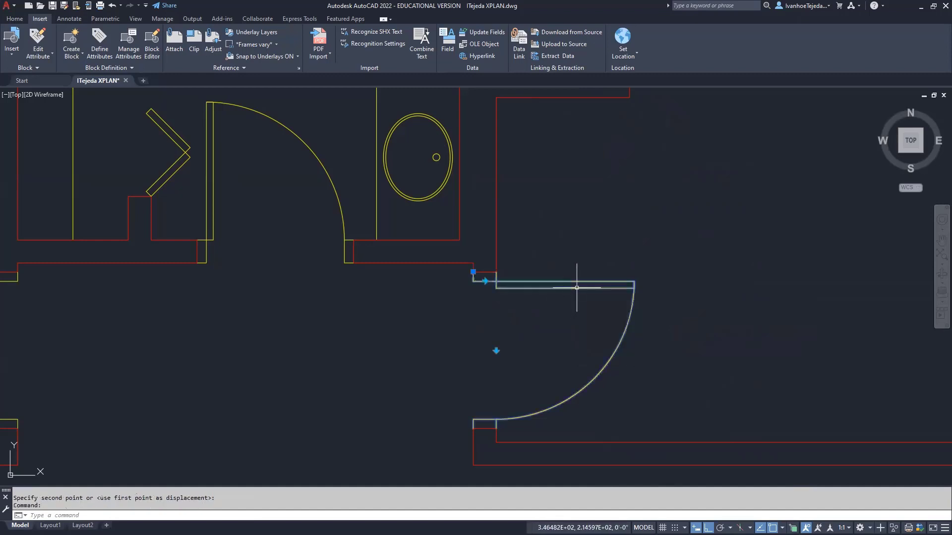
pyautogui.click(497, 350)
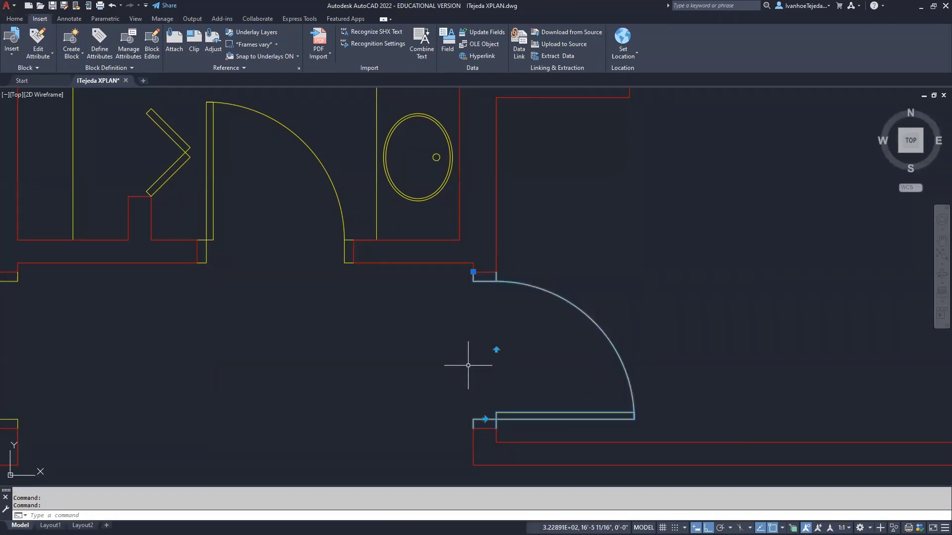
pyautogui.press('Escape')
pyautogui.press('Escape')
pyautogui.scroll(-5, 468, 369)
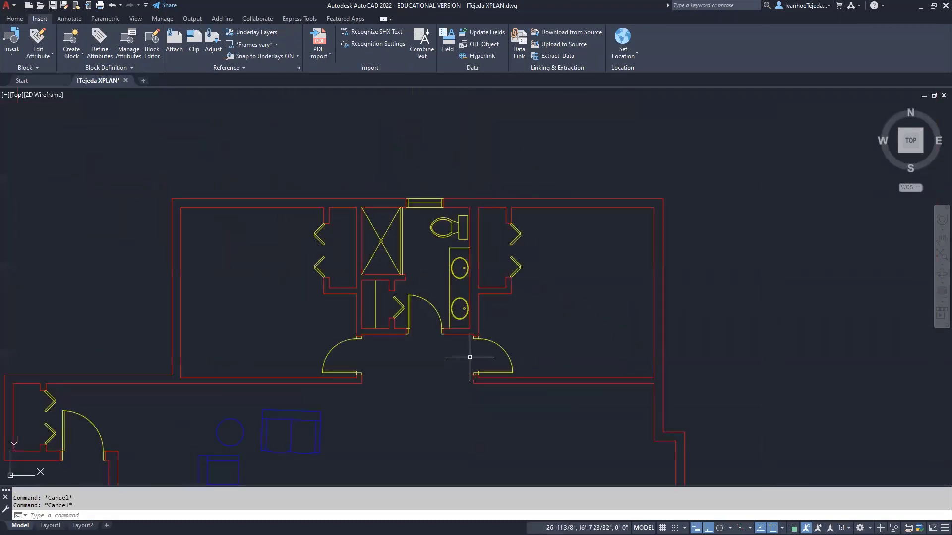
pyautogui.moveTo(444, 369)
pyautogui.mouseDown(button='middle')
pyautogui.moveTo(506, 367)
pyautogui.moveTo(562, 342)
pyautogui.mouseUp(button='middle')
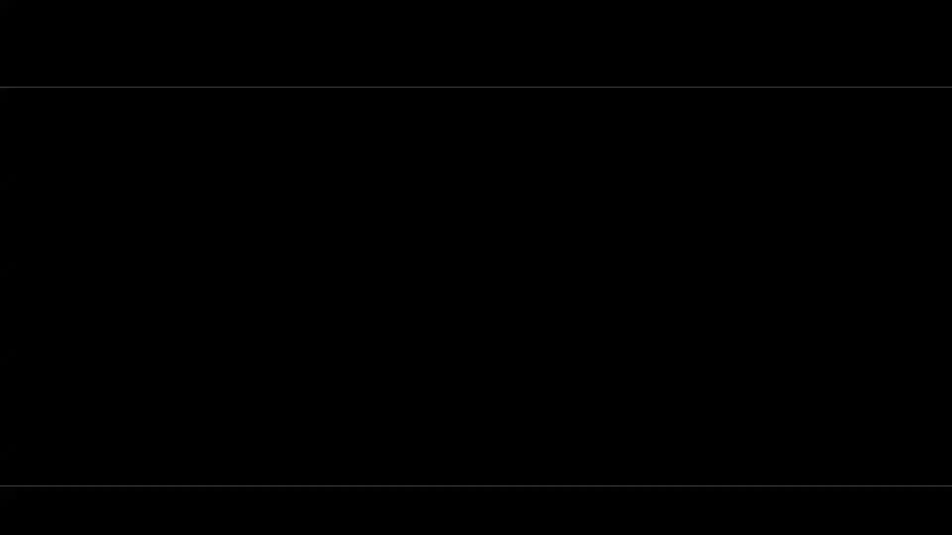
pyautogui.scroll(4, 461, 211)
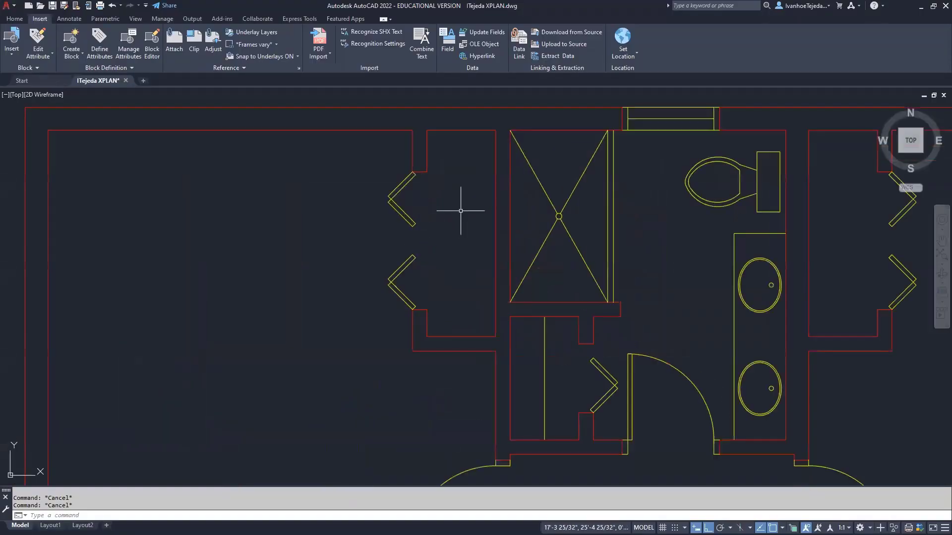
# - Draw a vertical line inside the left bedroom closet from the midpoint of its upper wall down to its lower wall
pyautogui.scroll(2, 459, 207)
pyautogui.moveTo(459, 207); pyautogui.dragTo(468, 257, button='middle')
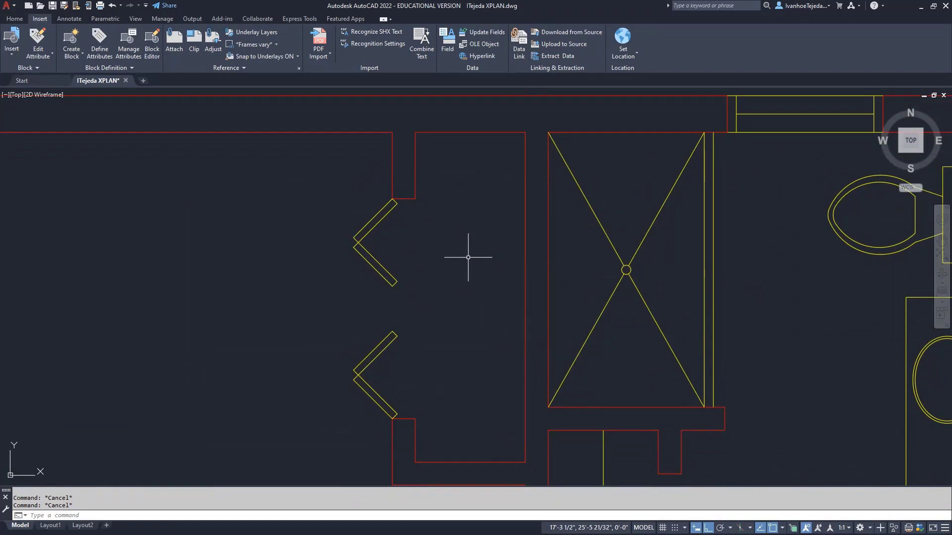
pyautogui.write('l')
pyautogui.press('Return')
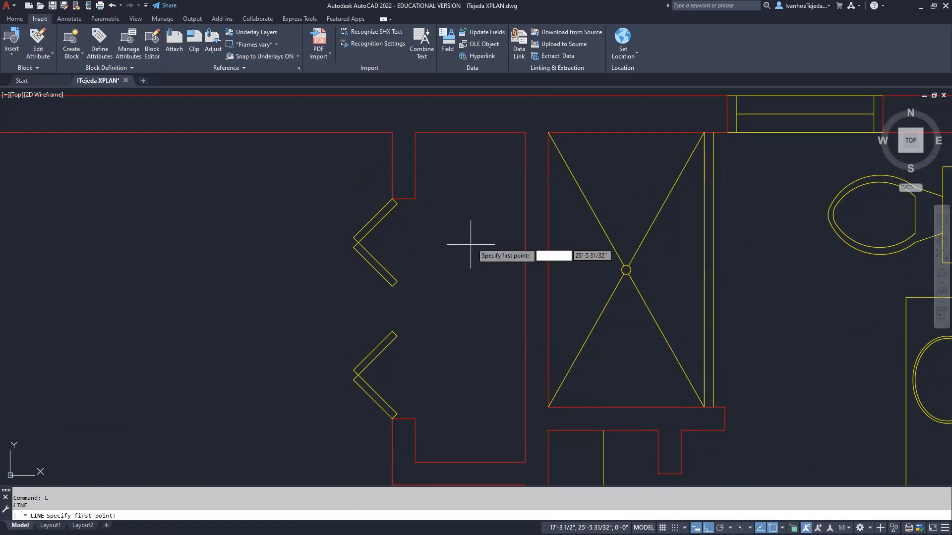
pyautogui.click(467, 132)
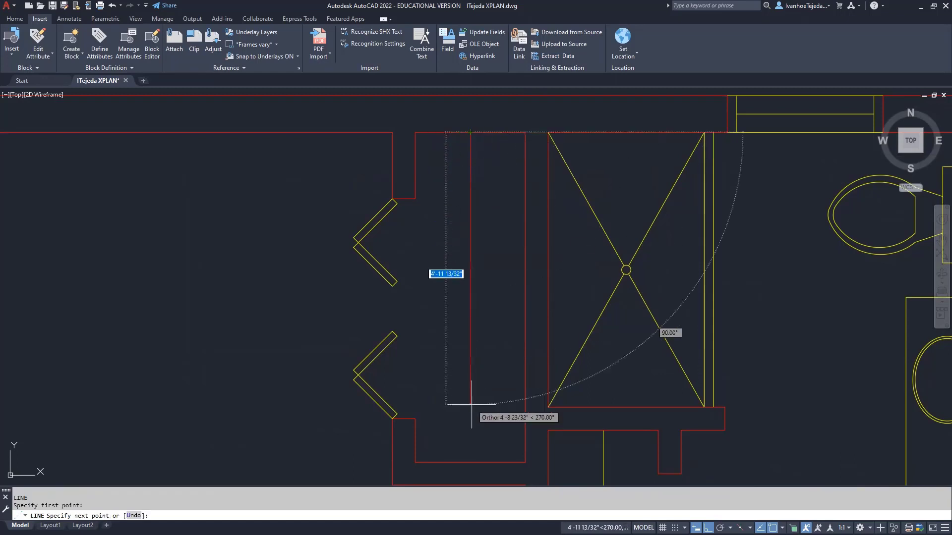
pyautogui.click(471, 462)
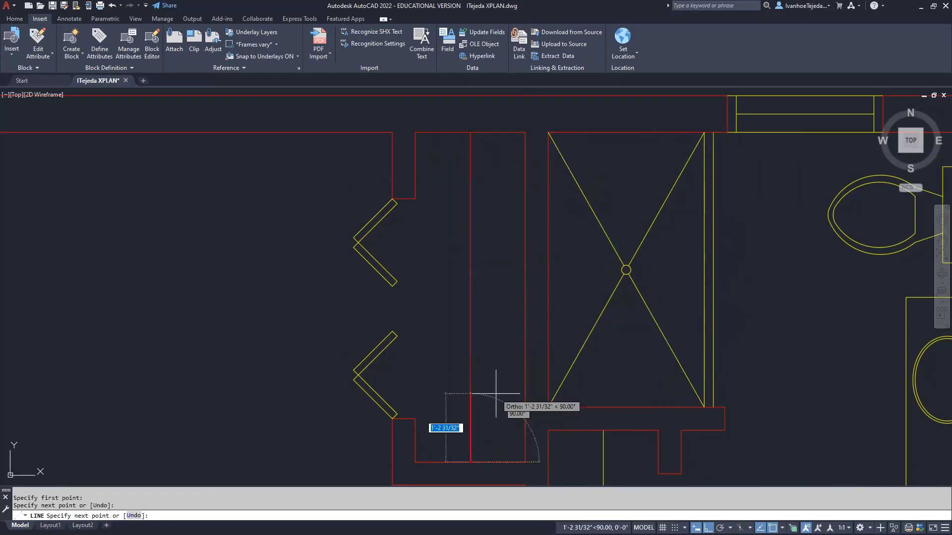
pyautogui.press('Return')
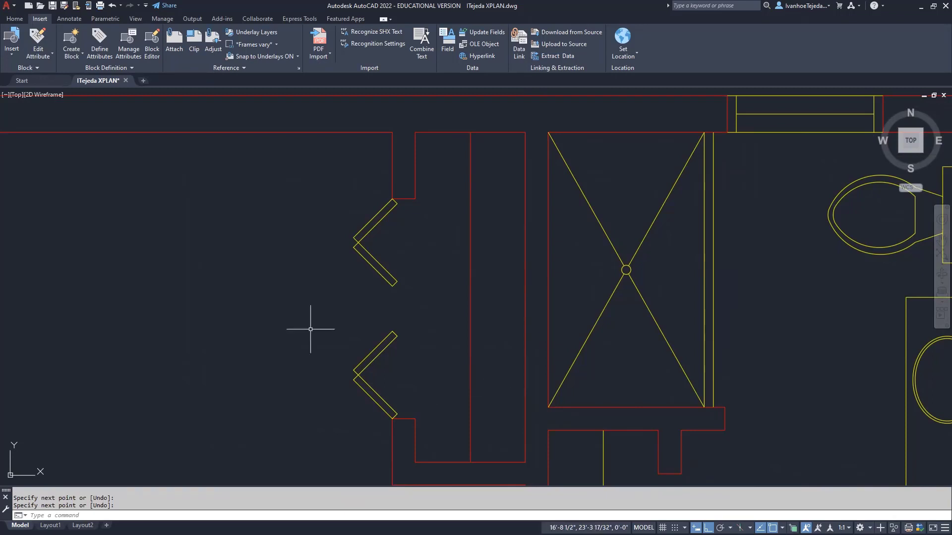
# - Assign the new vertical line in the left bedroom closet to the APLAN layer
pyautogui.click(15, 18)
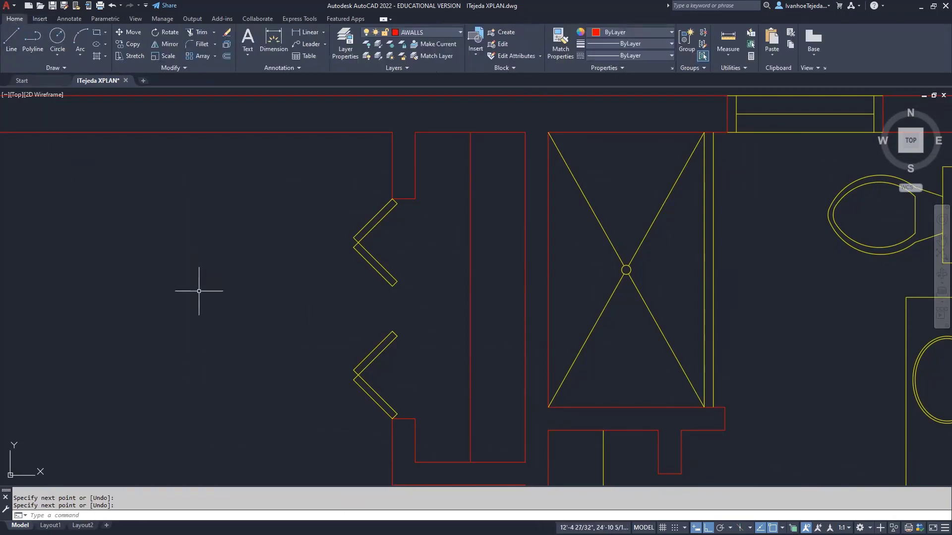
pyautogui.click(470, 202)
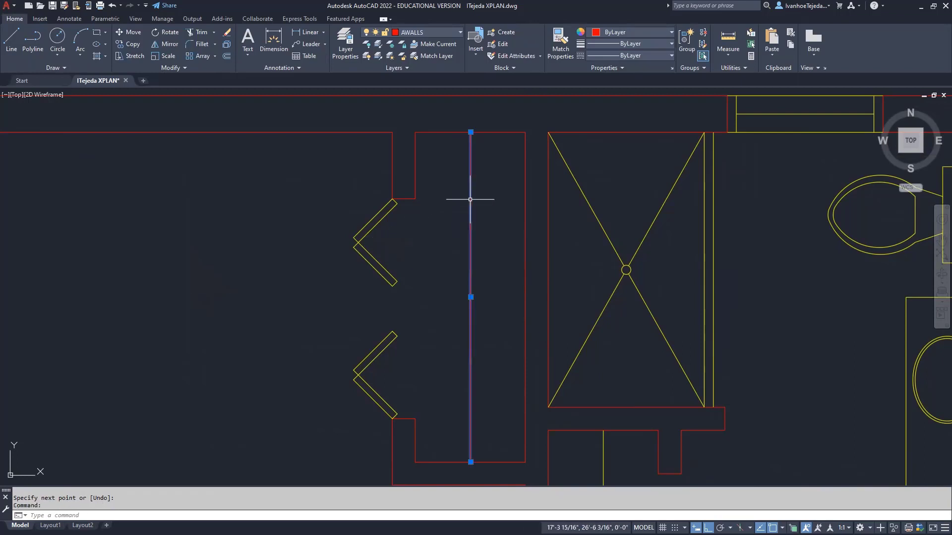
pyautogui.click(425, 33)
pyautogui.click(424, 68)
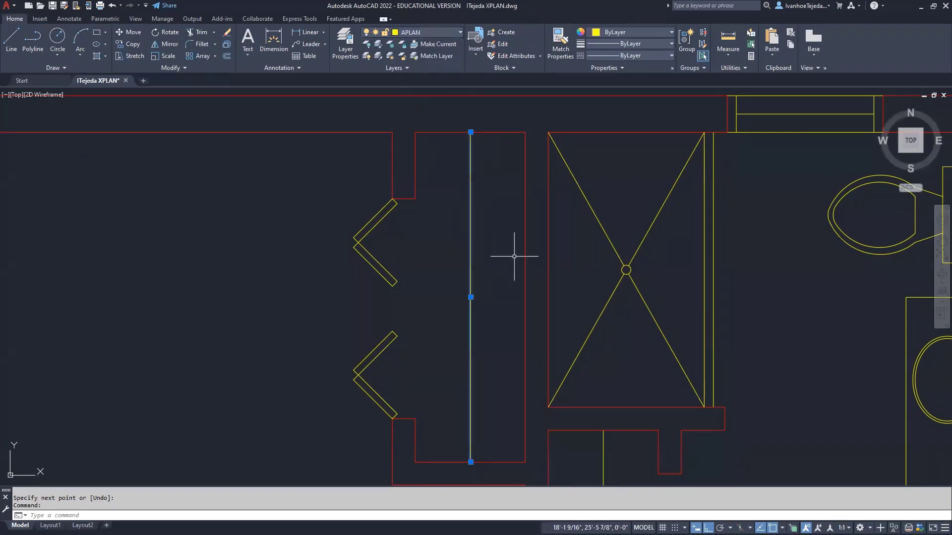
pyautogui.press('Escape')
pyautogui.press('Escape')
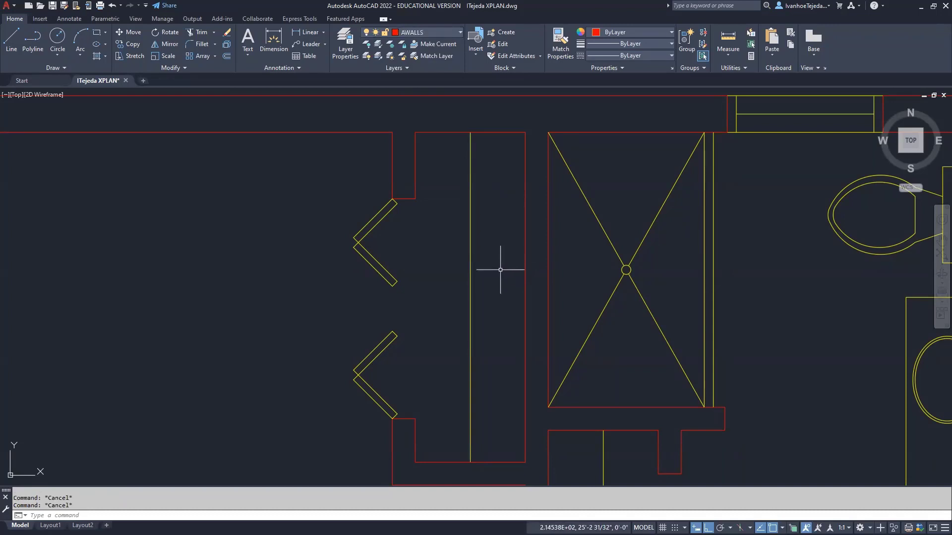
# - Offset the closet's vertical line 2" toward the bifold doors
pyautogui.write('o')
pyautogui.press('Return')
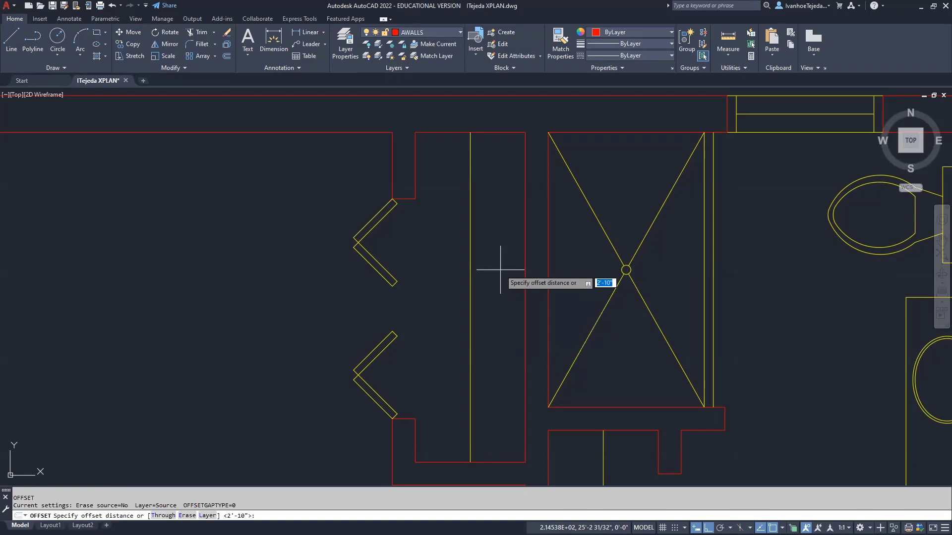
pyautogui.write('2')
pyautogui.press('Return')
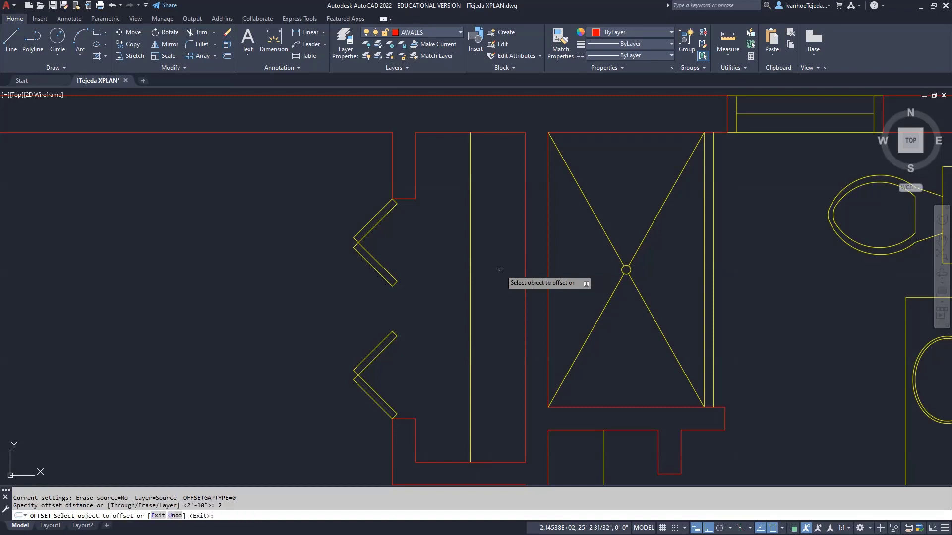
pyautogui.click(470, 259)
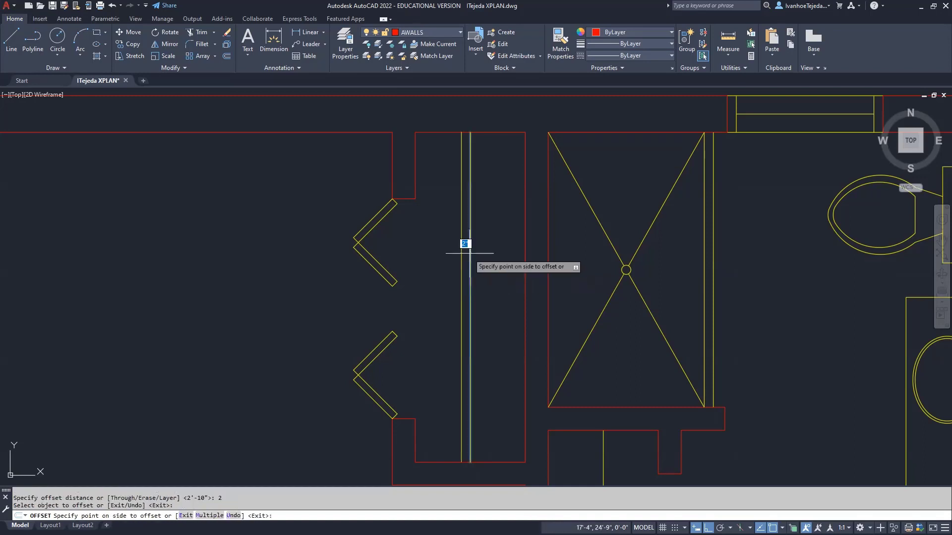
pyautogui.click(438, 256)
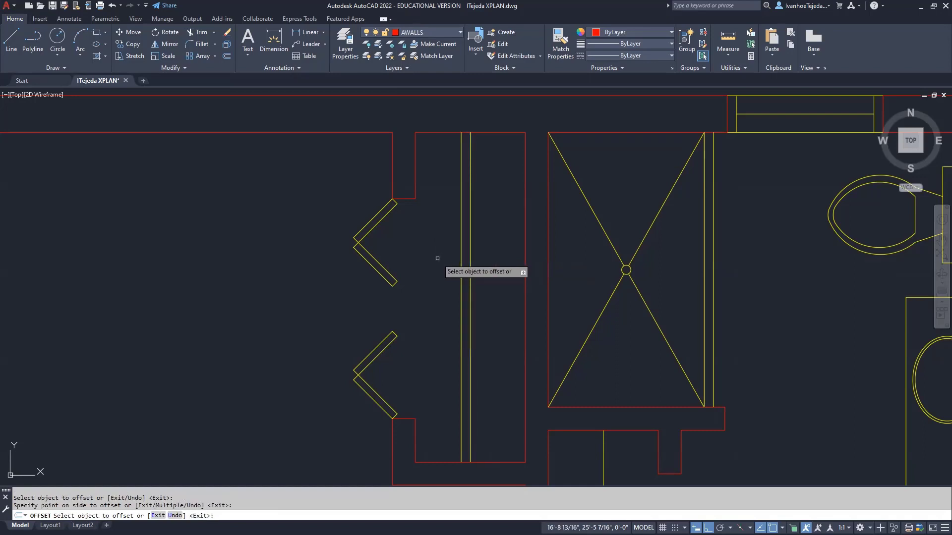
pyautogui.press('Return')
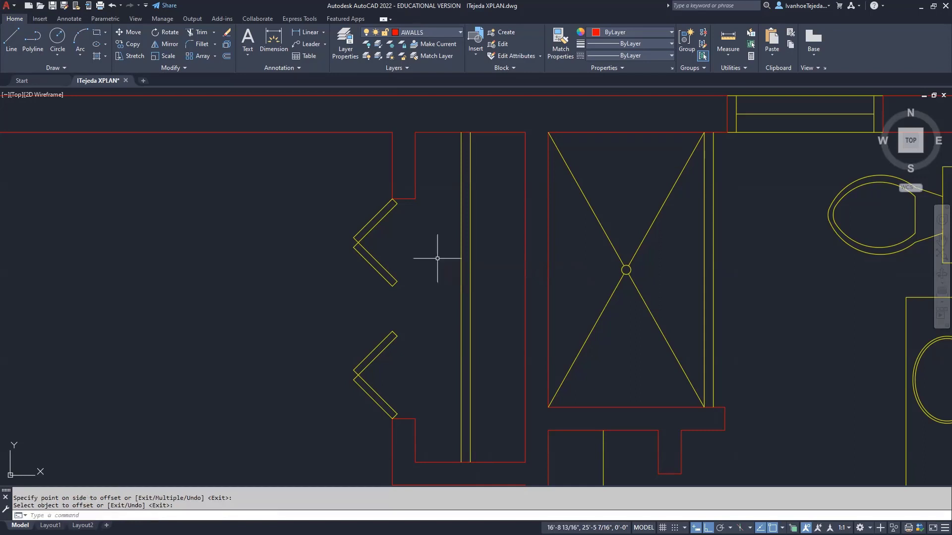
# - Load the HIDDEN linetype from acad.lin into the drawing
pyautogui.click(471, 248)
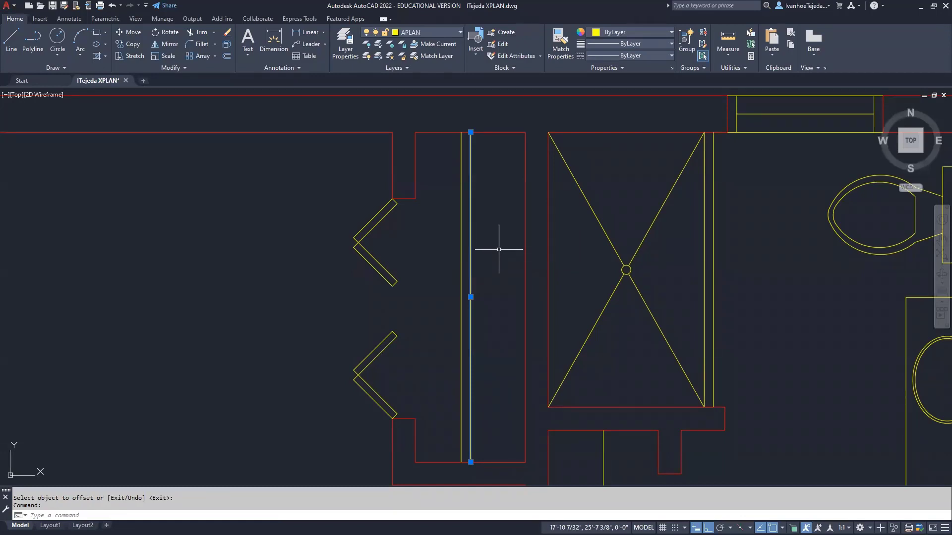
pyautogui.press('Escape')
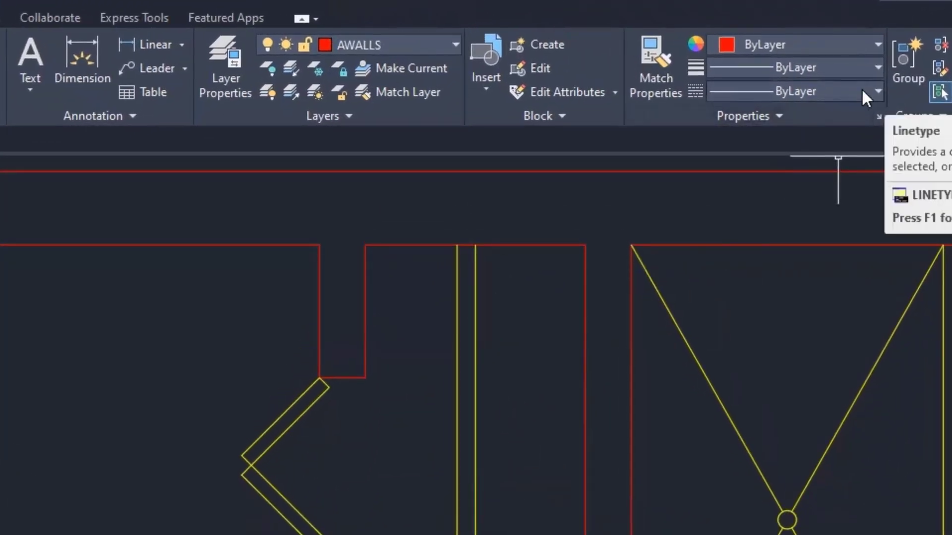
pyautogui.click(875, 92)
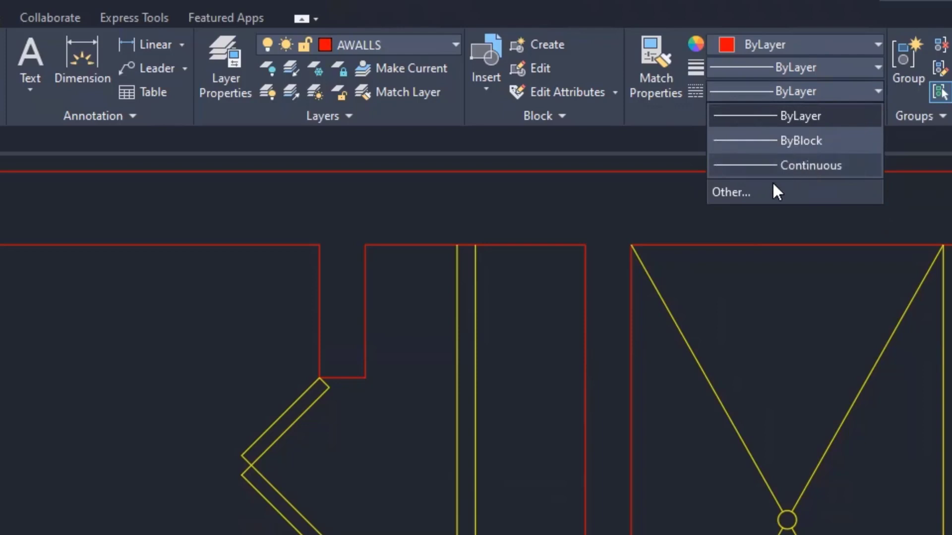
pyautogui.click(733, 191)
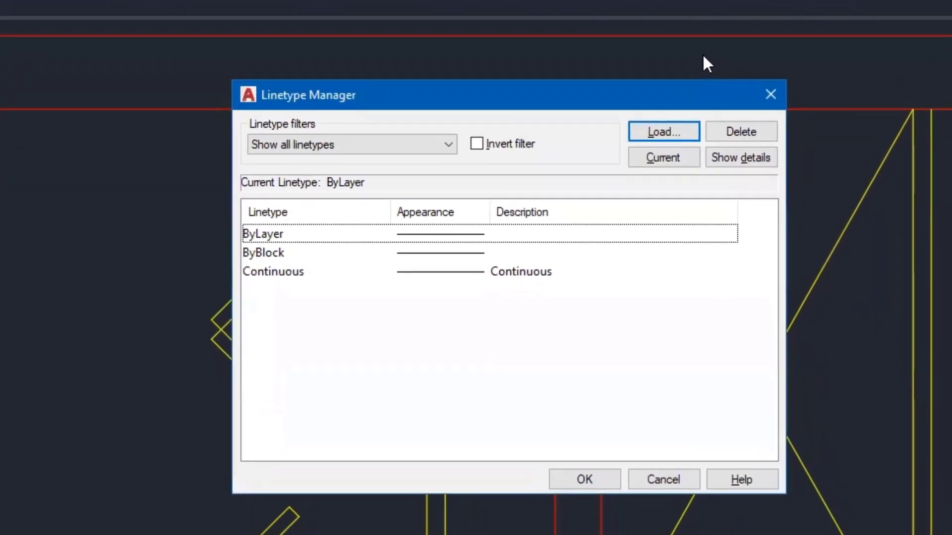
pyautogui.click(653, 129)
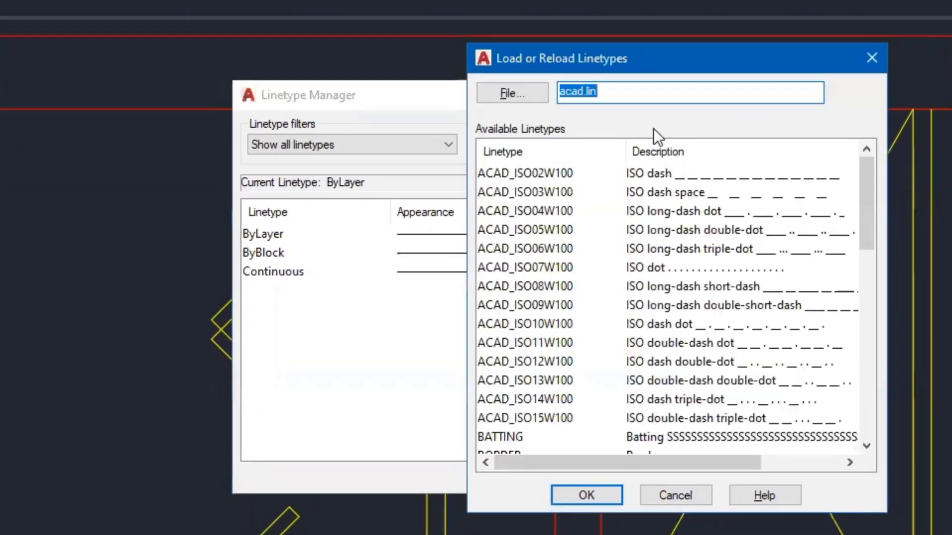
pyautogui.moveTo(867, 182); pyautogui.dragTo(864, 349)
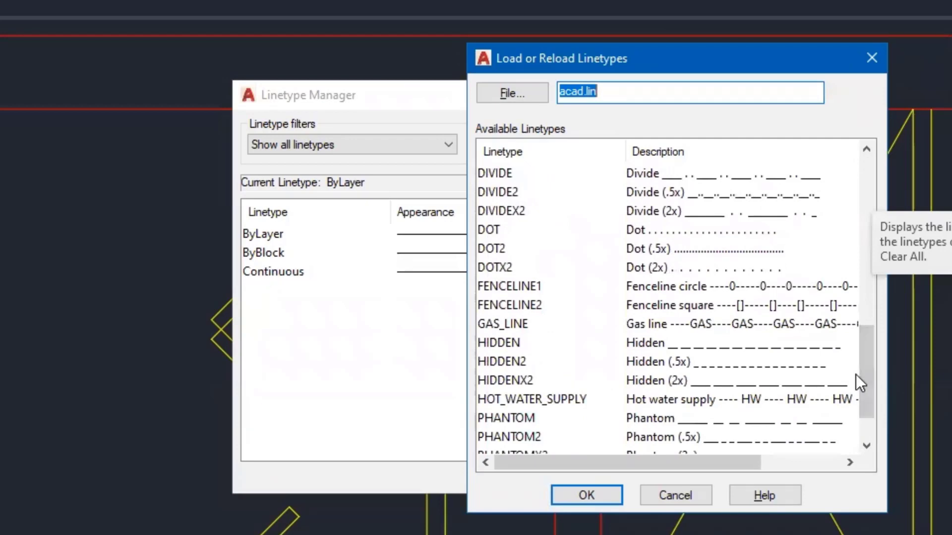
pyautogui.click(497, 343)
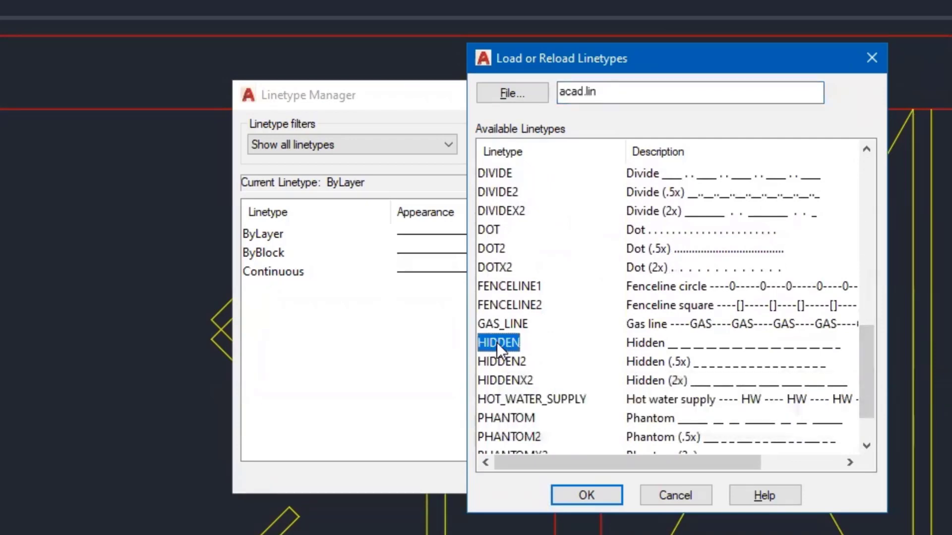
pyautogui.click(574, 498)
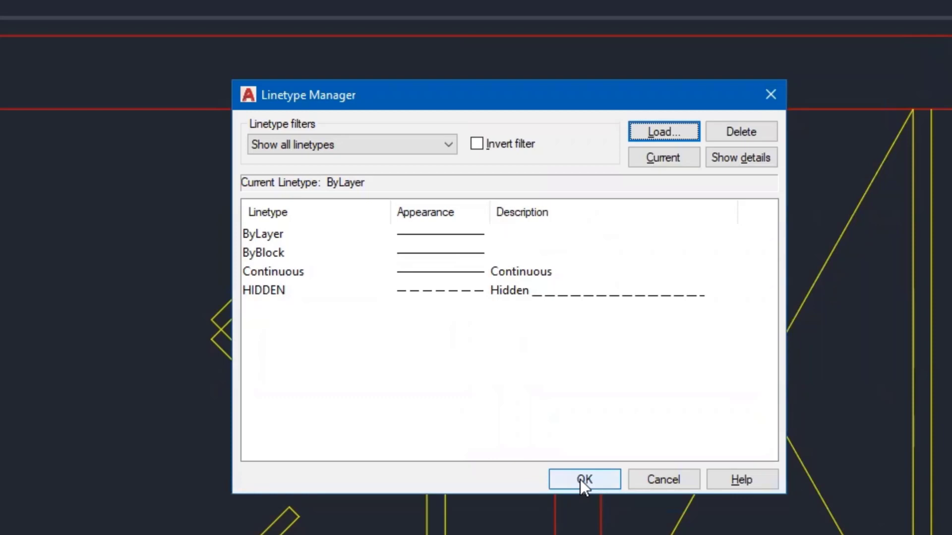
pyautogui.click(580, 480)
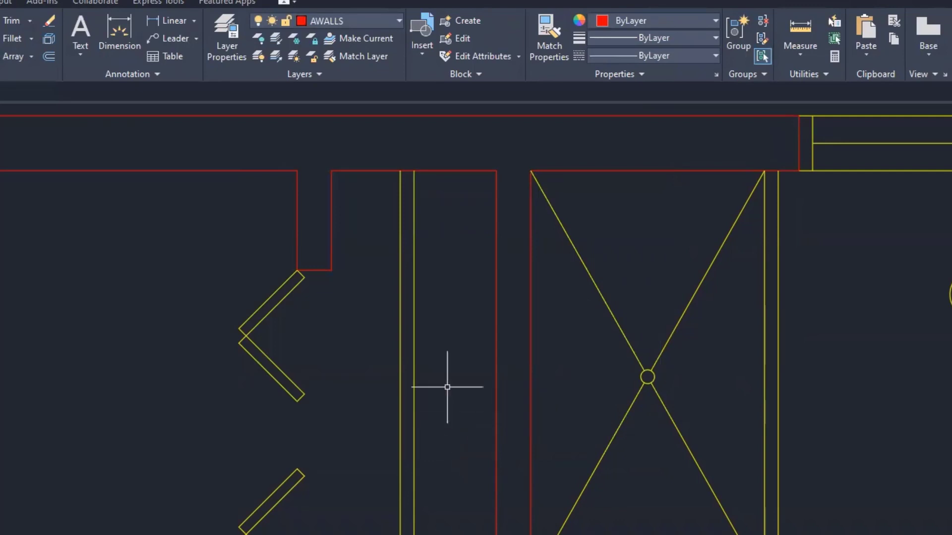
# - Apply the HIDDEN linetype to the closet line farther from the bifold doors
pyautogui.click(414, 319)
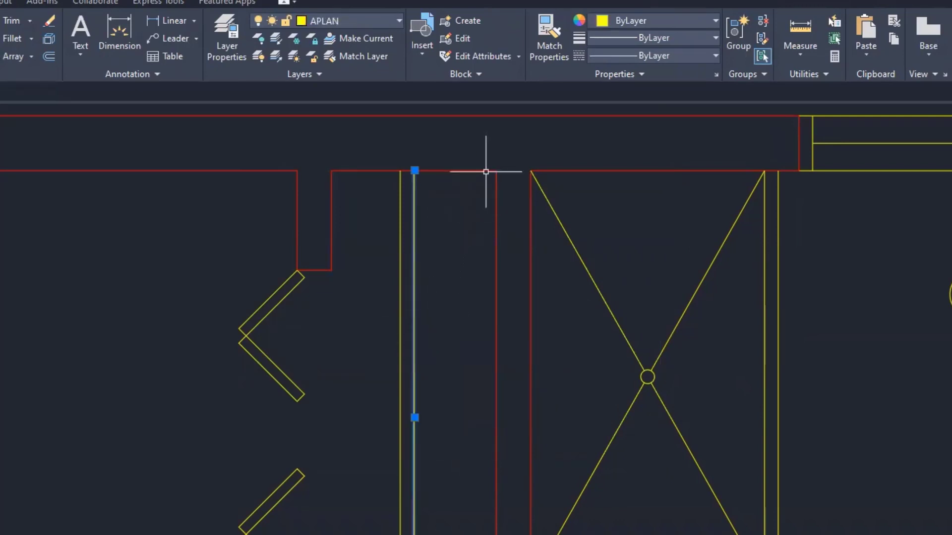
pyautogui.click(674, 55)
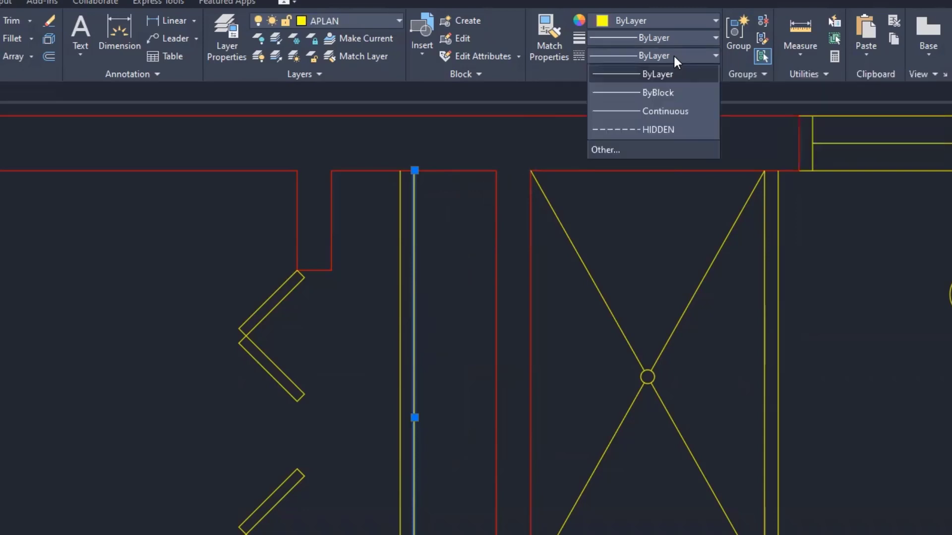
pyautogui.click(655, 128)
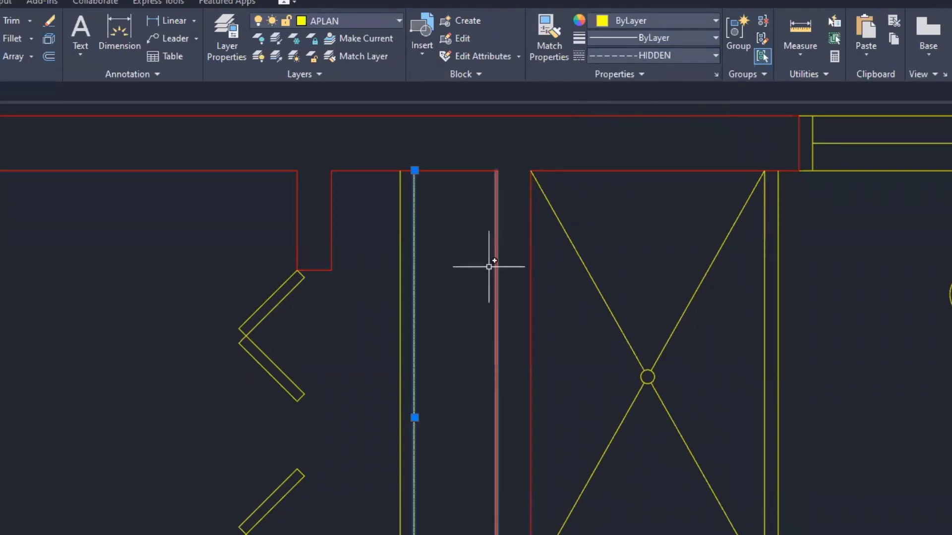
pyautogui.scroll(8, 401, 187)
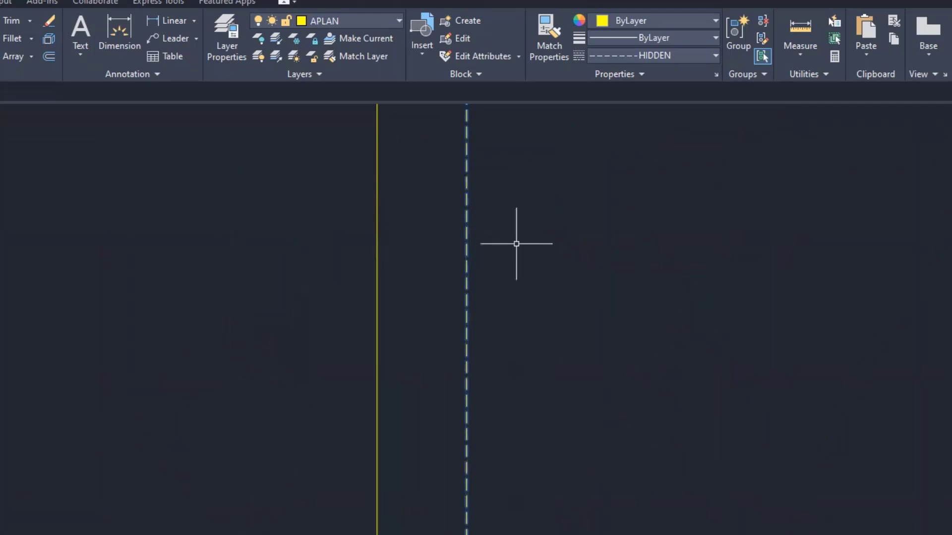
pyautogui.scroll(-5, 516, 244)
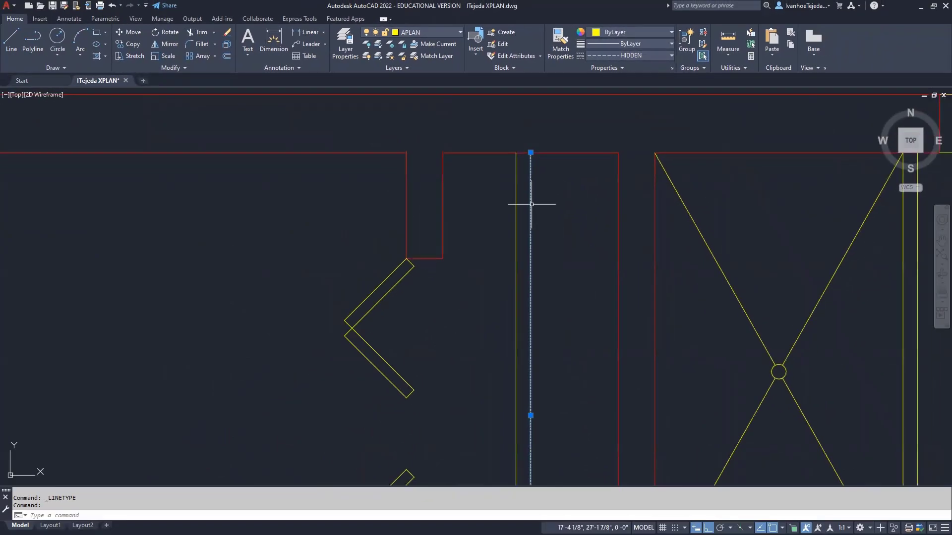
# - Set the linetype scale of the closet's hidden line to 12 in its properties
pyautogui.rightClick(531, 205)
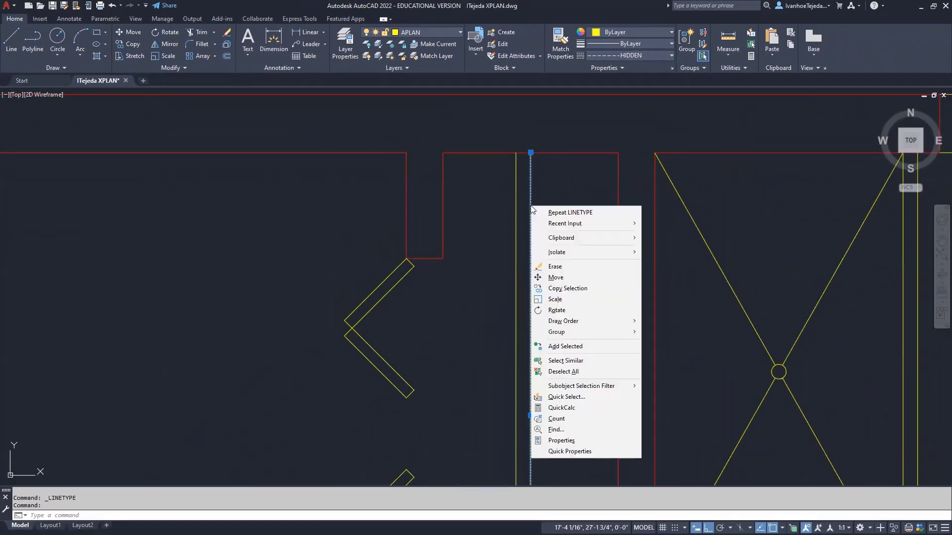
pyautogui.click(570, 440)
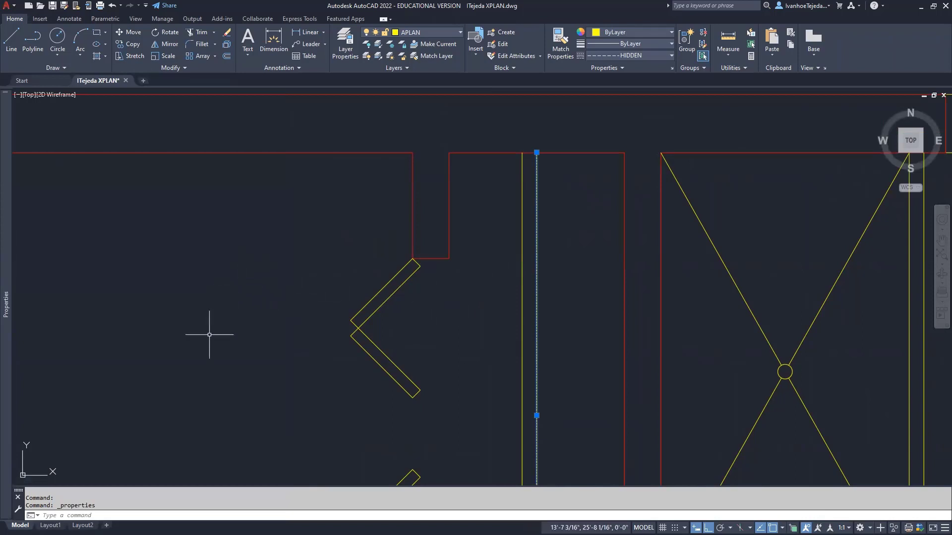
pyautogui.moveTo(6, 205)
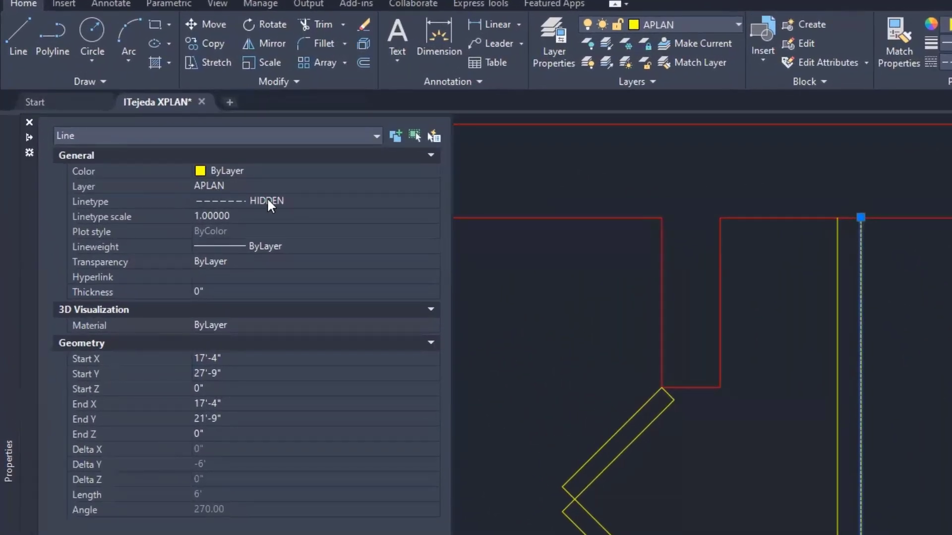
pyautogui.click(241, 216)
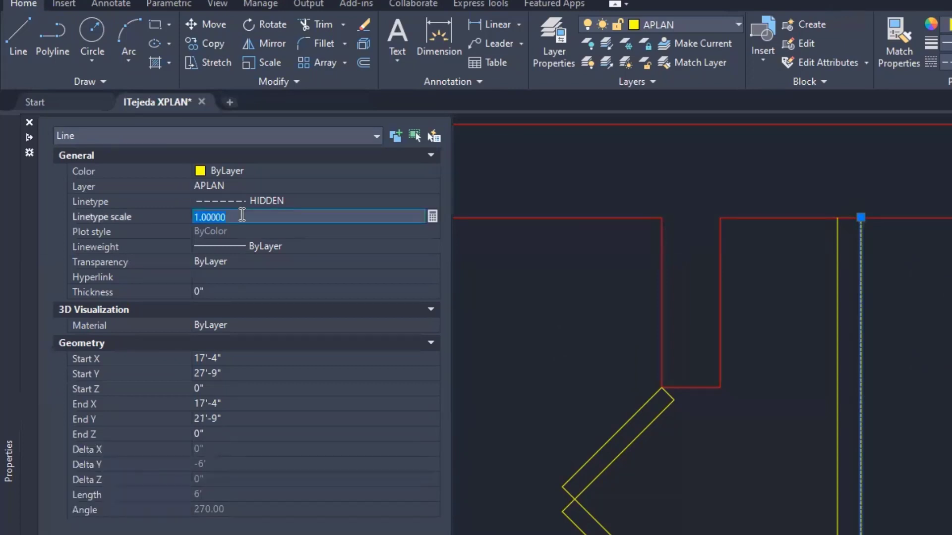
pyautogui.write('12')
pyautogui.press('Return')
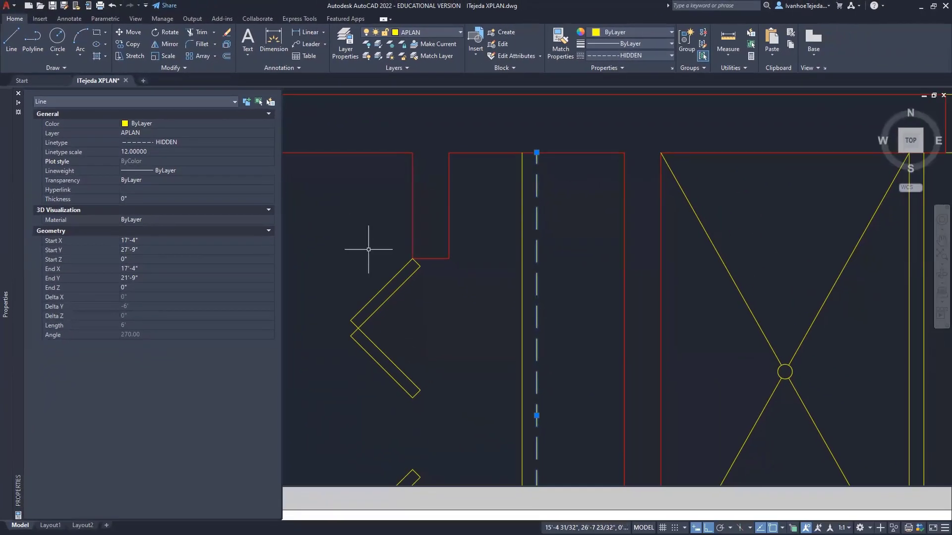
pyautogui.hotkey('ctrl', '1')
pyautogui.press('Escape')
pyautogui.press('Escape')
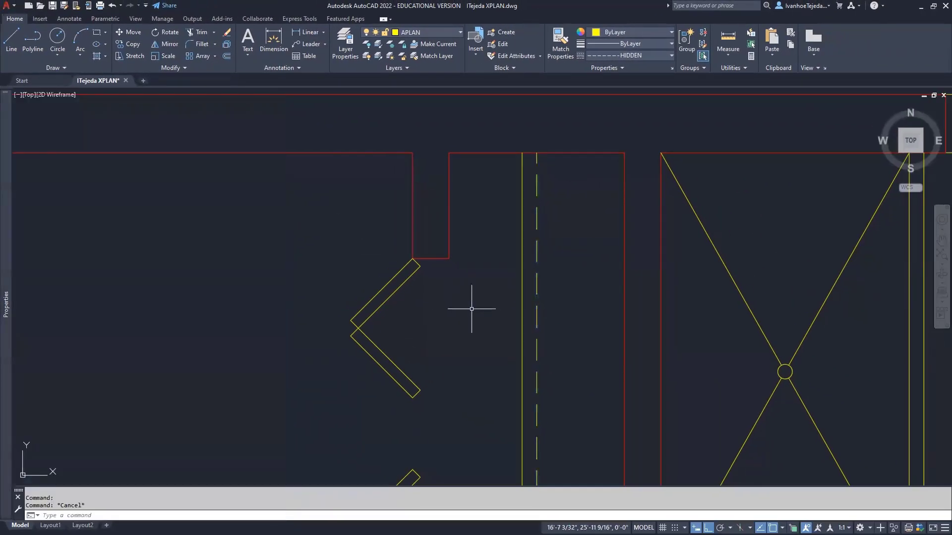
pyautogui.scroll(-4, 465, 262)
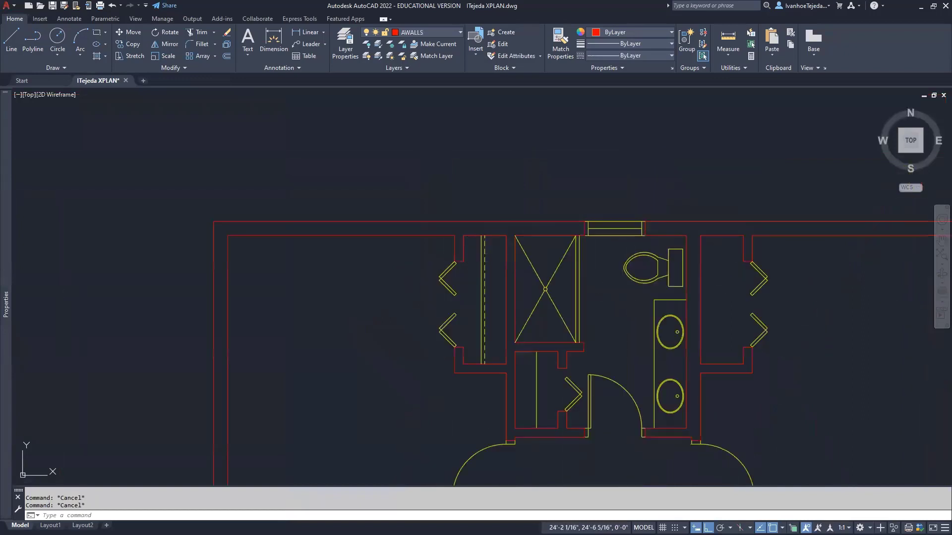
# - Mirror the solid and hidden closet lines to the opposite bedroom closet about the midpoint between the two closets' back walls, keeping the originals
pyautogui.moveTo(622, 294)
pyautogui.mouseDown(button='middle')
pyautogui.moveTo(537, 302)
pyautogui.moveTo(459, 282)
pyautogui.mouseUp(button='middle')
pyautogui.scroll(2, 425, 271)
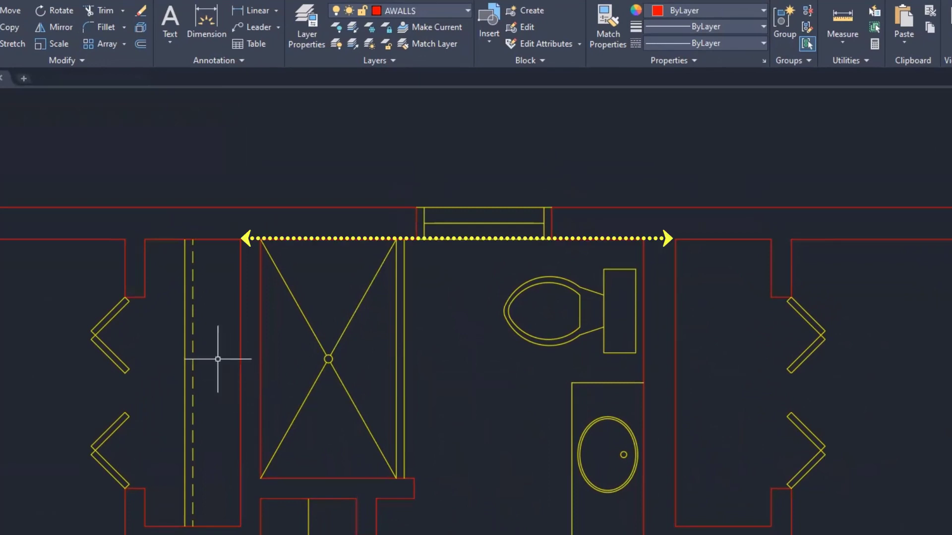
pyautogui.write('mi')
pyautogui.press('Return')
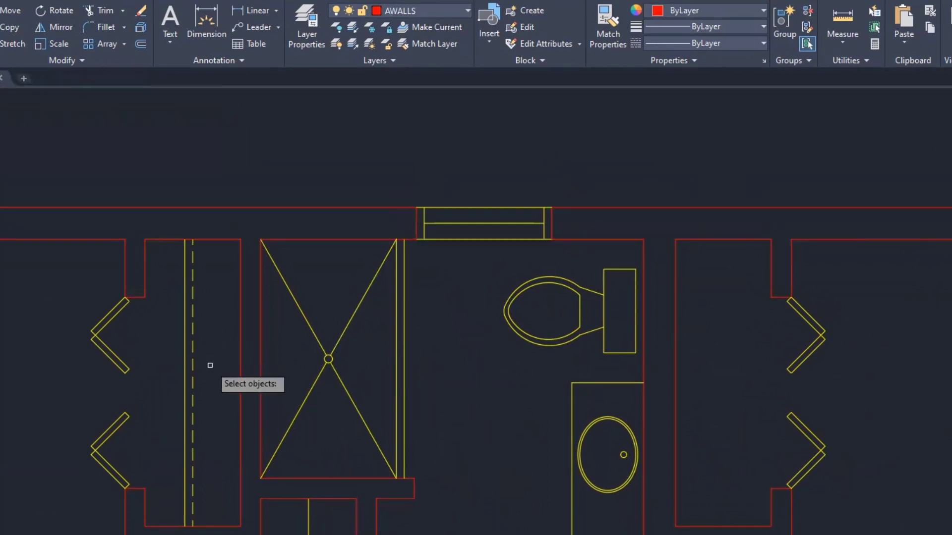
pyautogui.click(203, 384)
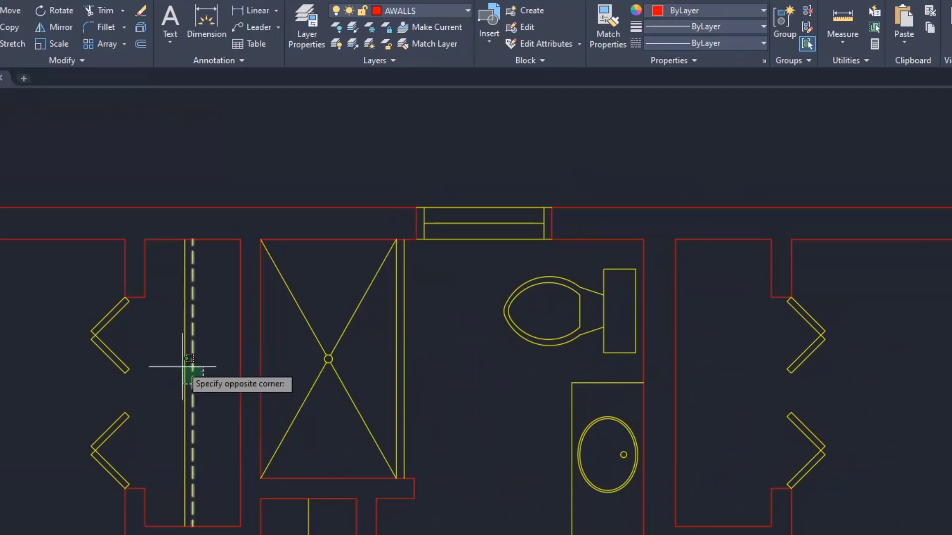
pyautogui.click(174, 356)
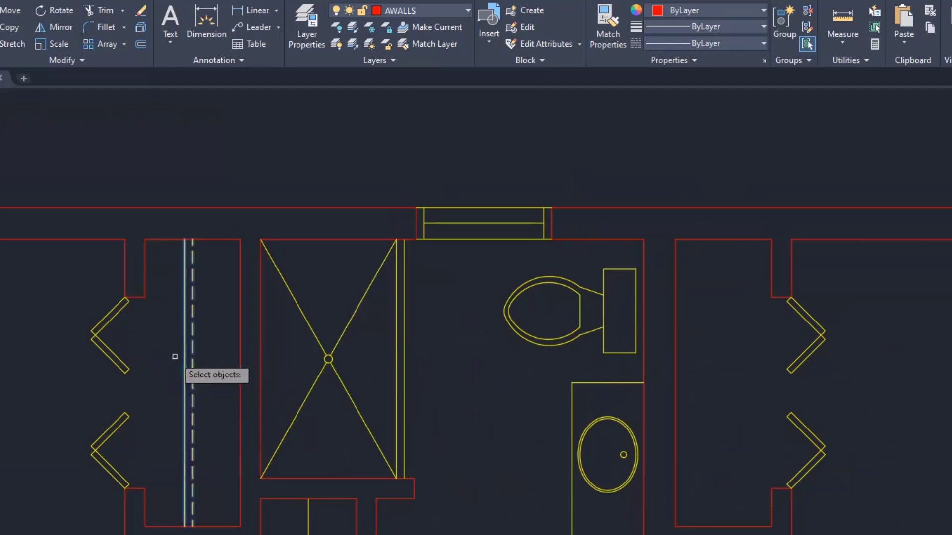
pyautogui.press('Return')
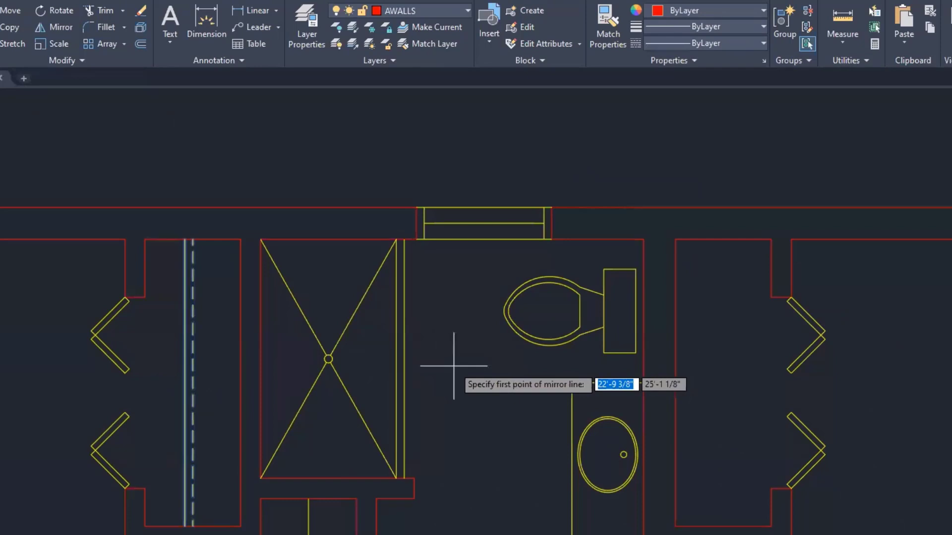
pyautogui.keyDown('shift'); pyautogui.rightClick(454, 367); pyautogui.keyUp('shift')
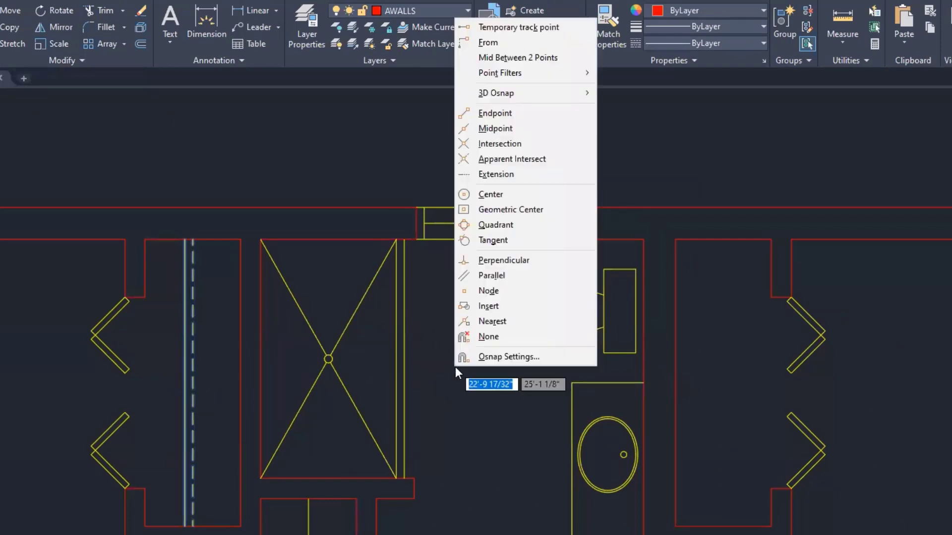
pyautogui.click(535, 58)
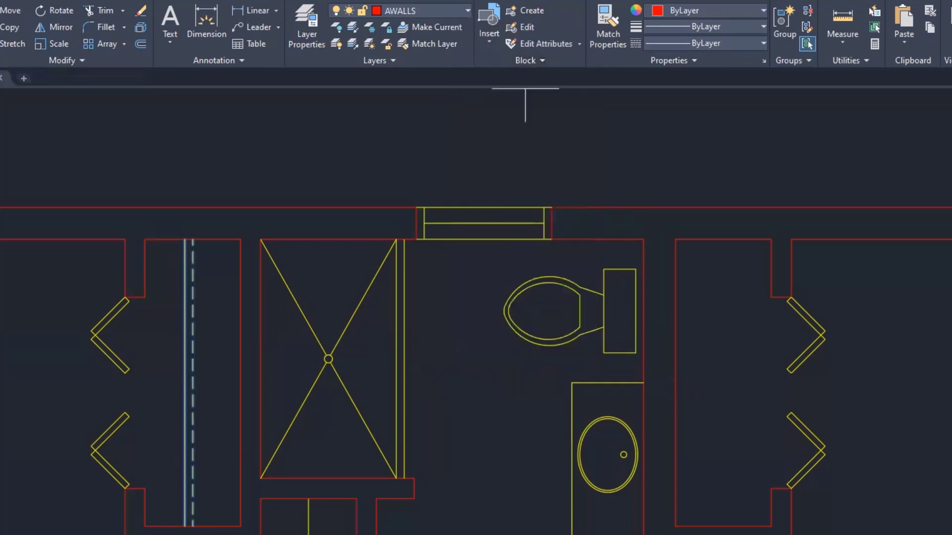
pyautogui.click(241, 239)
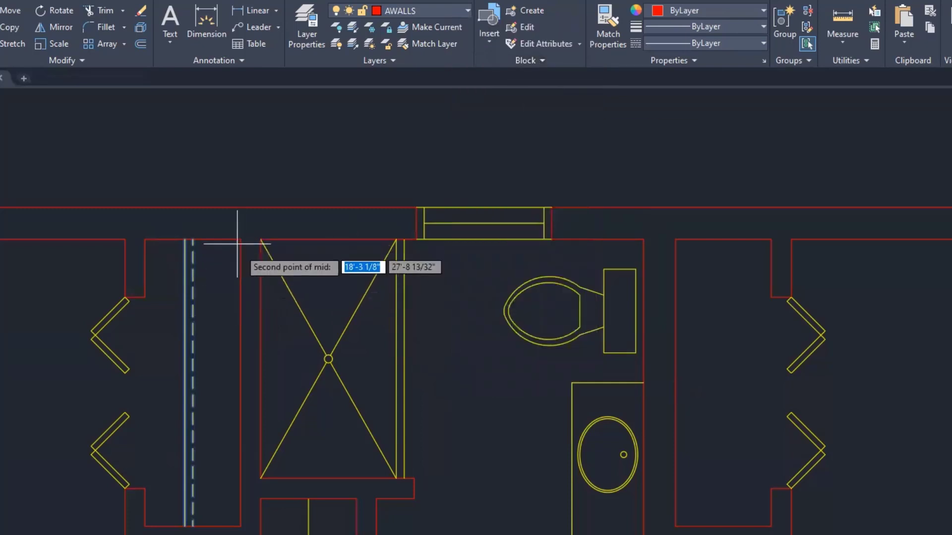
pyautogui.click(675, 239)
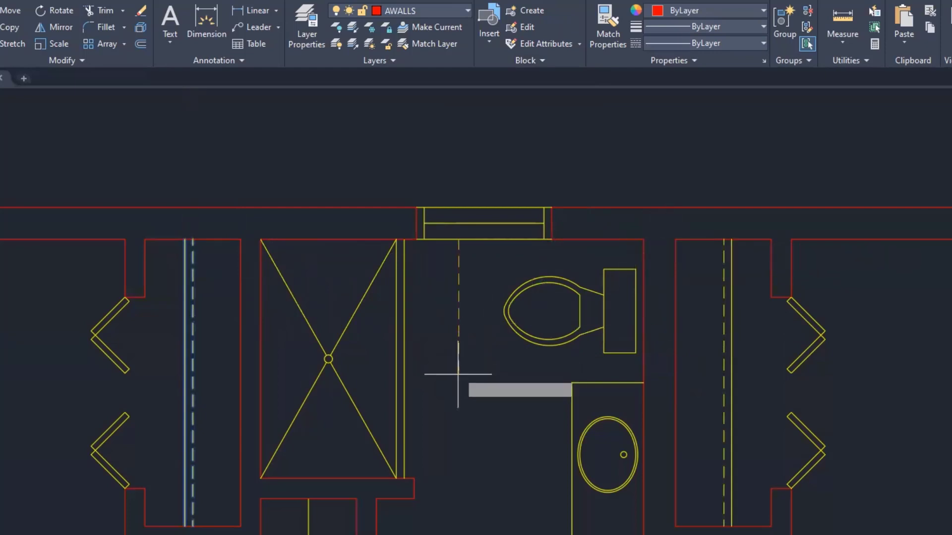
pyautogui.click(460, 426)
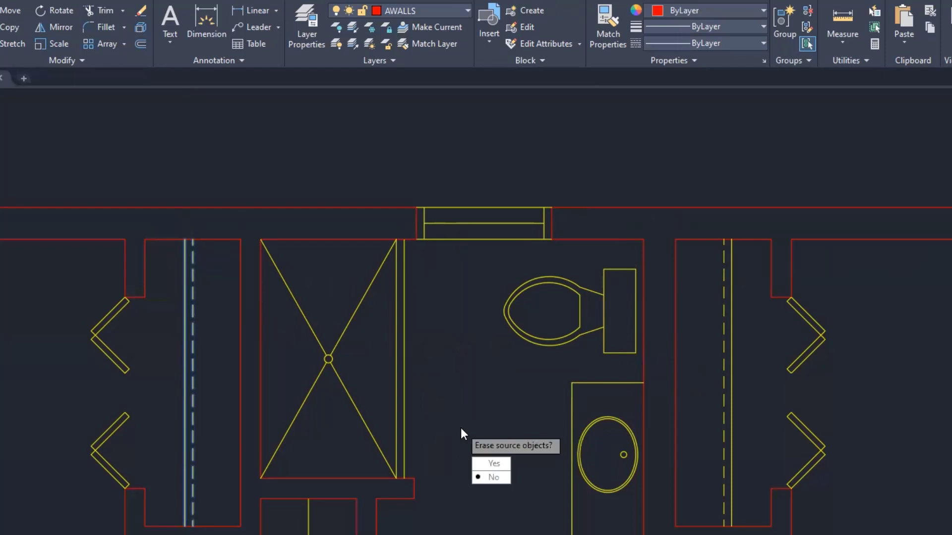
pyautogui.click(492, 477)
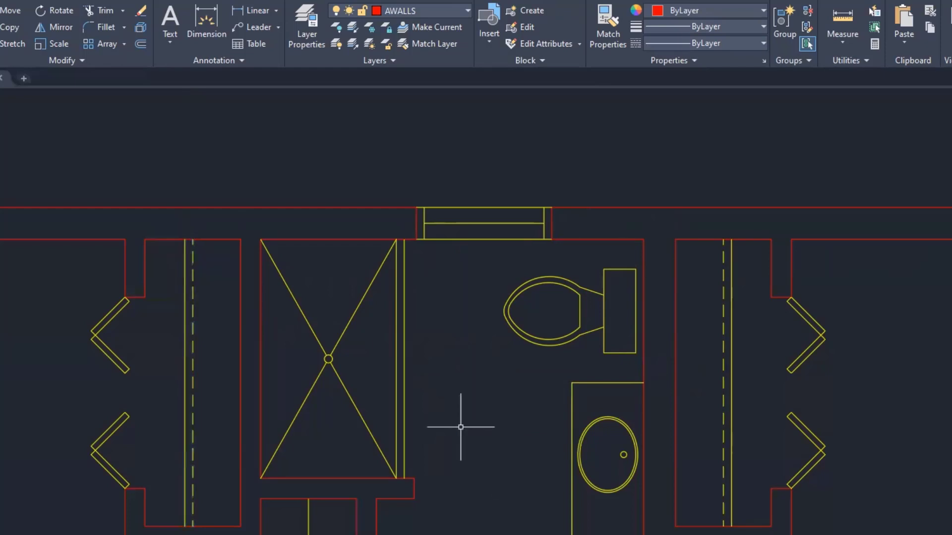
# - Copy the mirrored solid and hidden closet lines into the entry closet, from the bedroom closet's upper back corner to the matching entry closet corner
pyautogui.scroll(-5, 489, 394)
pyautogui.moveTo(486, 493)
pyautogui.mouseDown(button='middle')
pyautogui.moveTo(524, 455)
pyautogui.moveTo(723, 372)
pyautogui.moveTo(754, 400)
pyautogui.mouseUp(button='middle')
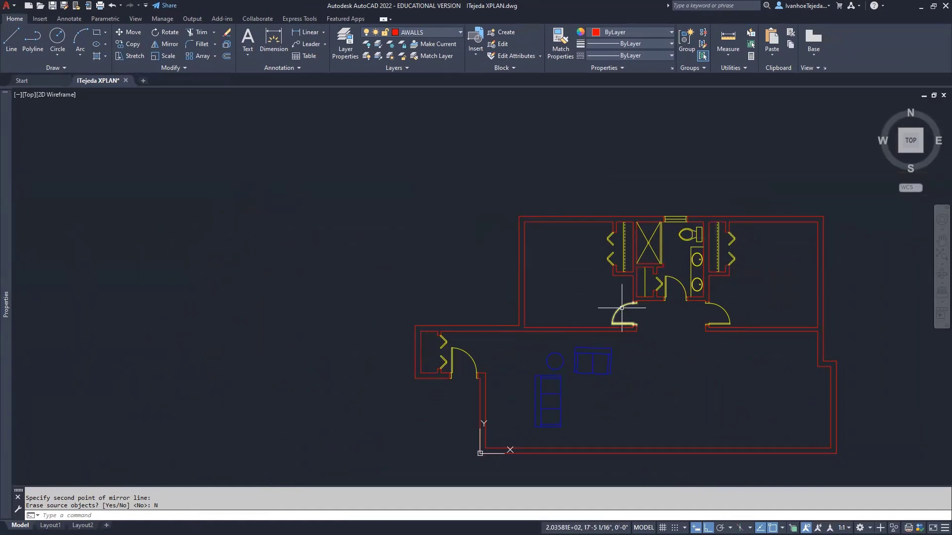
pyautogui.scroll(8, 723, 218)
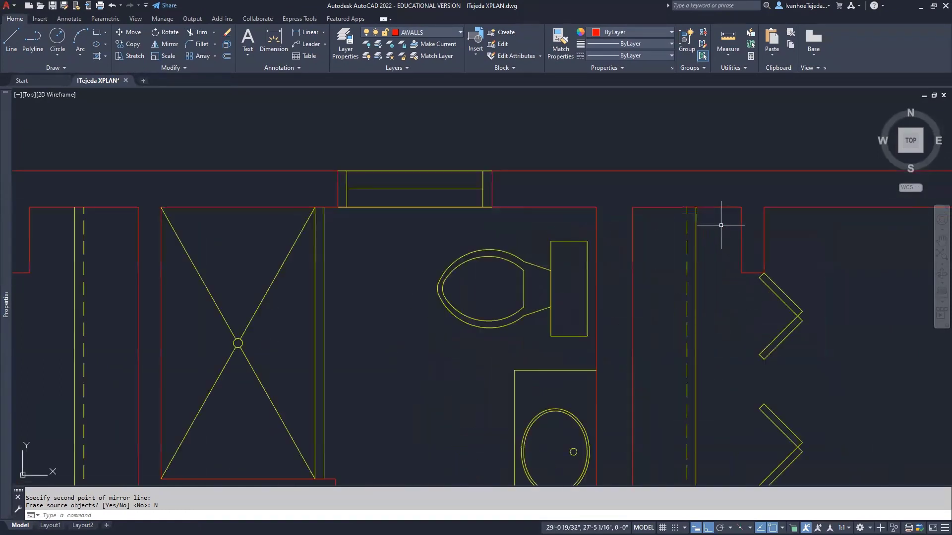
pyautogui.scroll(3, 721, 225)
pyautogui.write('co')
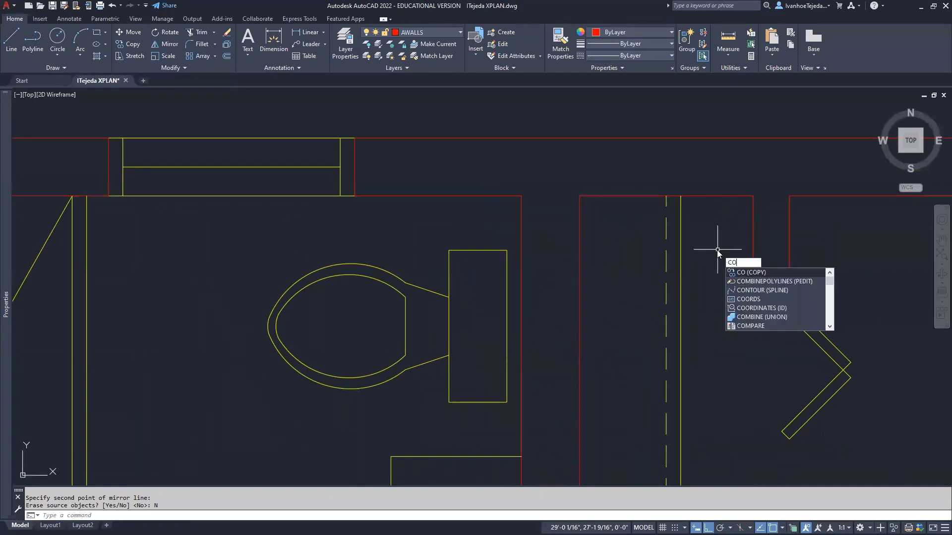
pyautogui.press('Return')
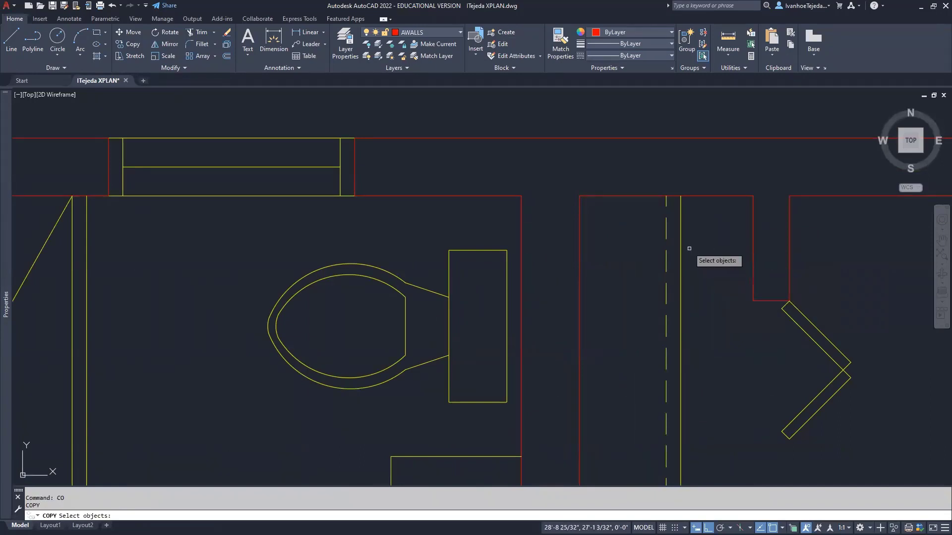
pyautogui.click(686, 246)
pyautogui.click(639, 232)
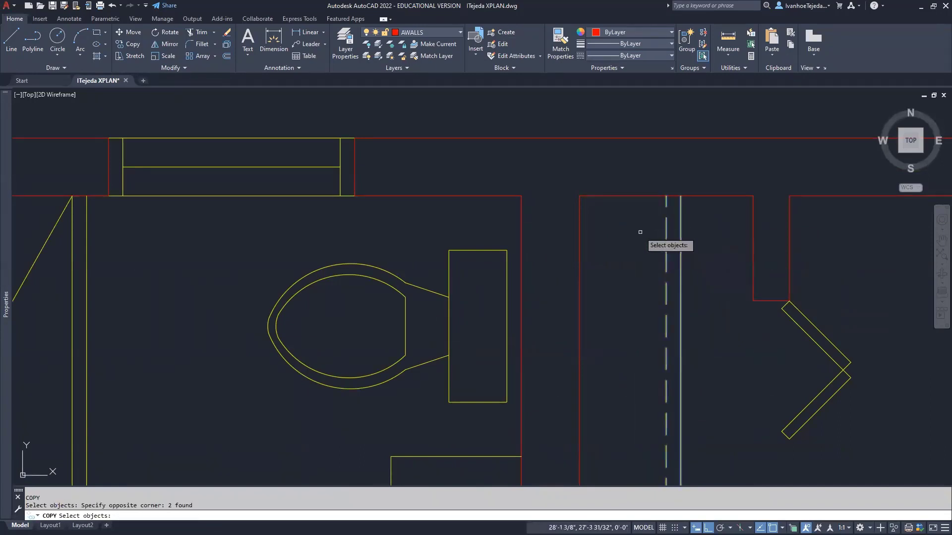
pyautogui.press('Return')
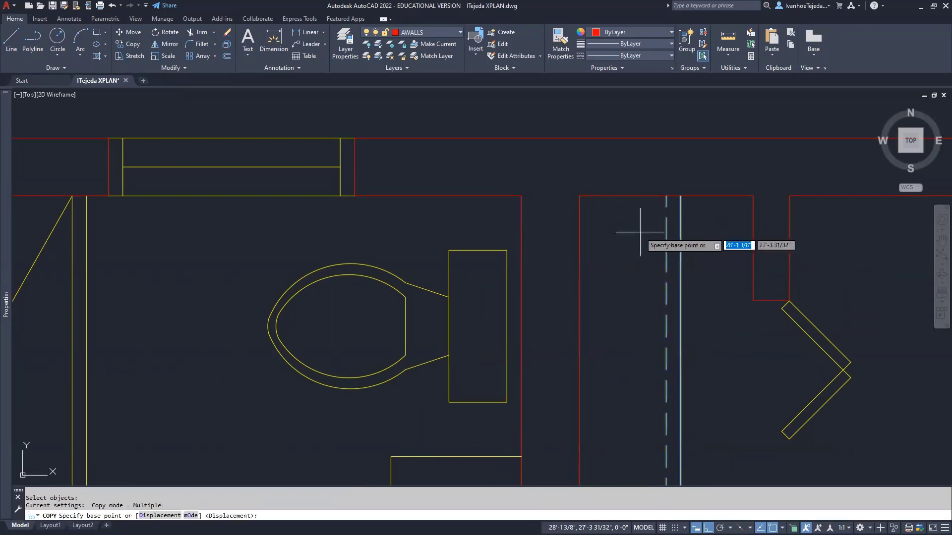
pyautogui.click(579, 196)
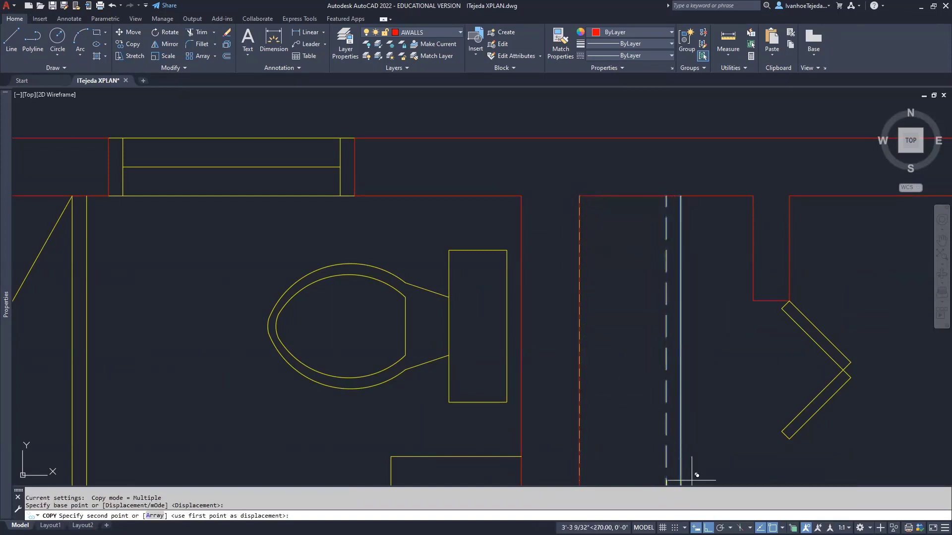
pyautogui.press('F8')
pyautogui.scroll(-5, 624, 288)
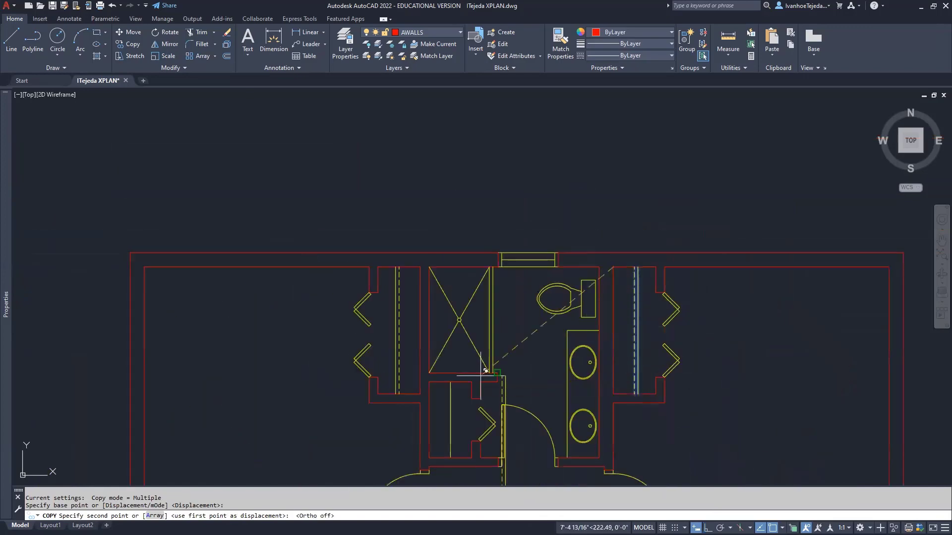
pyautogui.scroll(-1, 486, 371)
pyautogui.scroll(1, 382, 251)
pyautogui.moveTo(362, 395); pyautogui.dragTo(633, 280, button='middle')
pyautogui.scroll(4, 556, 266)
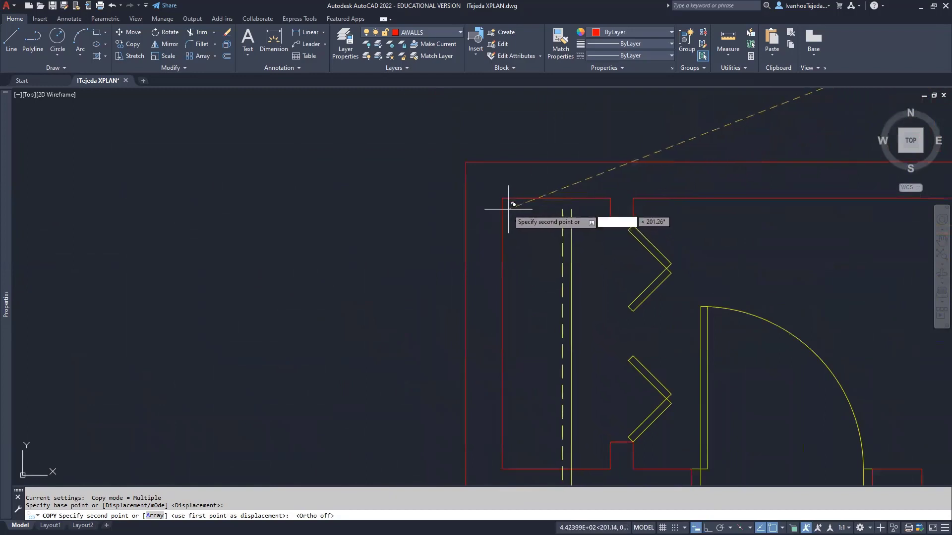
pyautogui.click(502, 198)
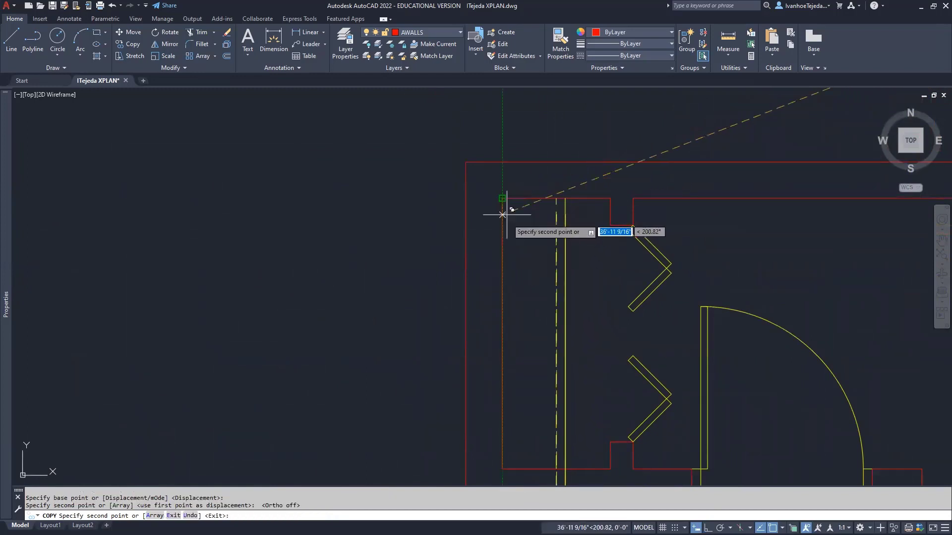
pyautogui.press('Escape')
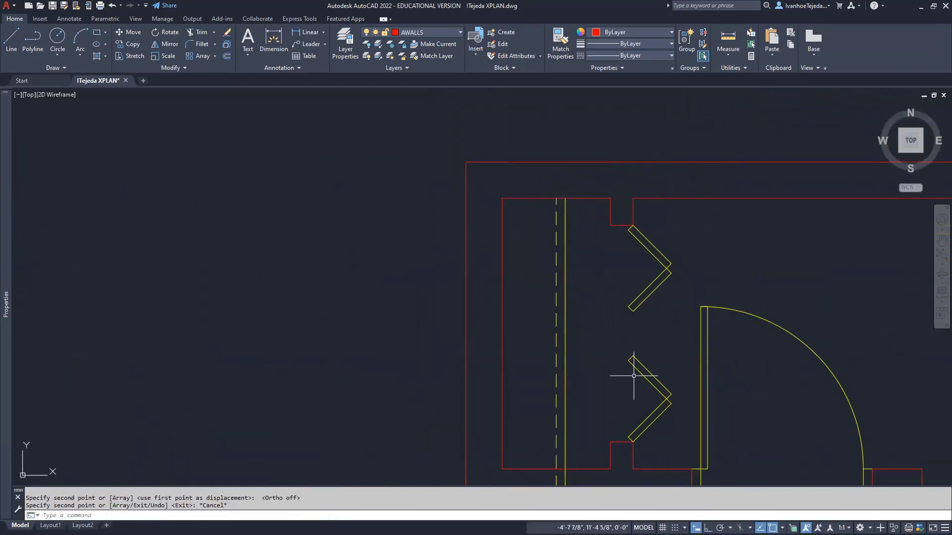
# - Trim the copied solid and hidden lines where they run through and beyond the entry closet's lower wall
pyautogui.moveTo(629, 379); pyautogui.dragTo(564, 249, button='middle')
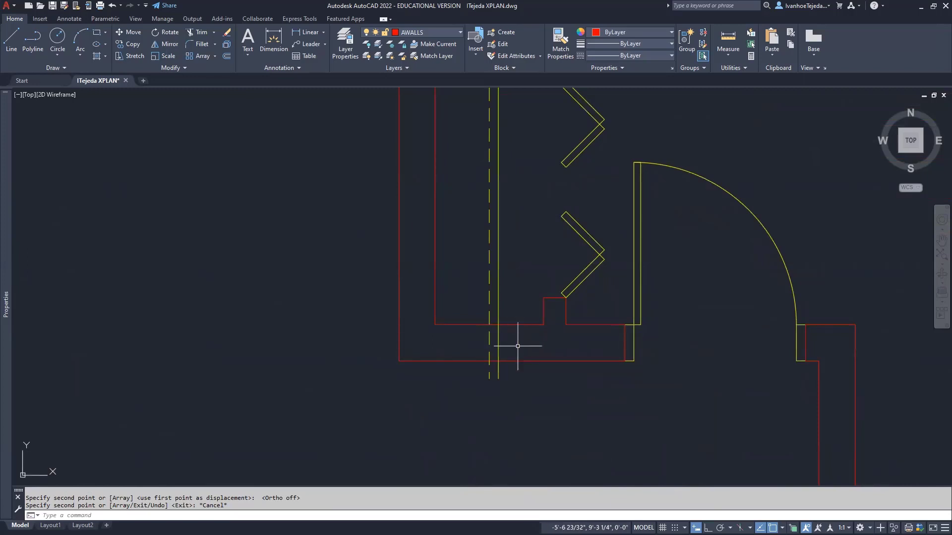
pyautogui.write('TR')
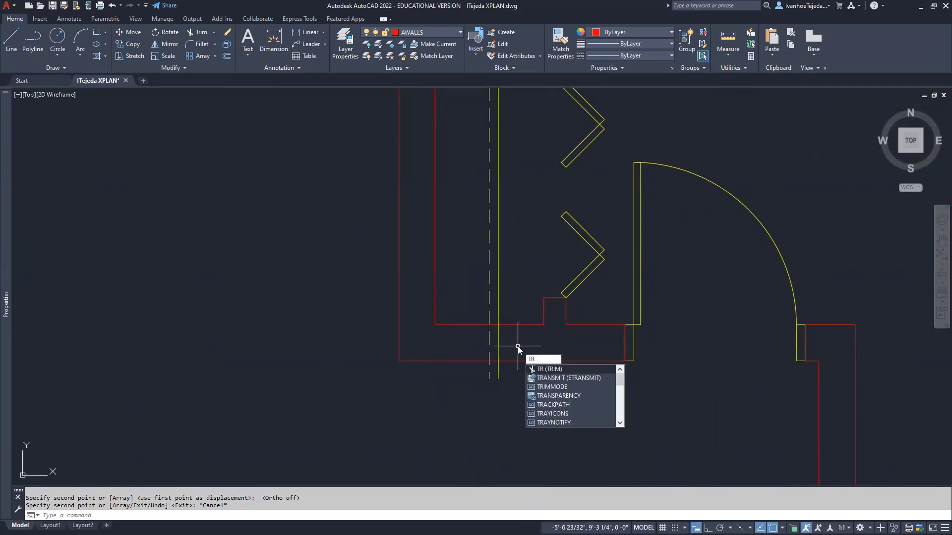
pyautogui.press('Return')
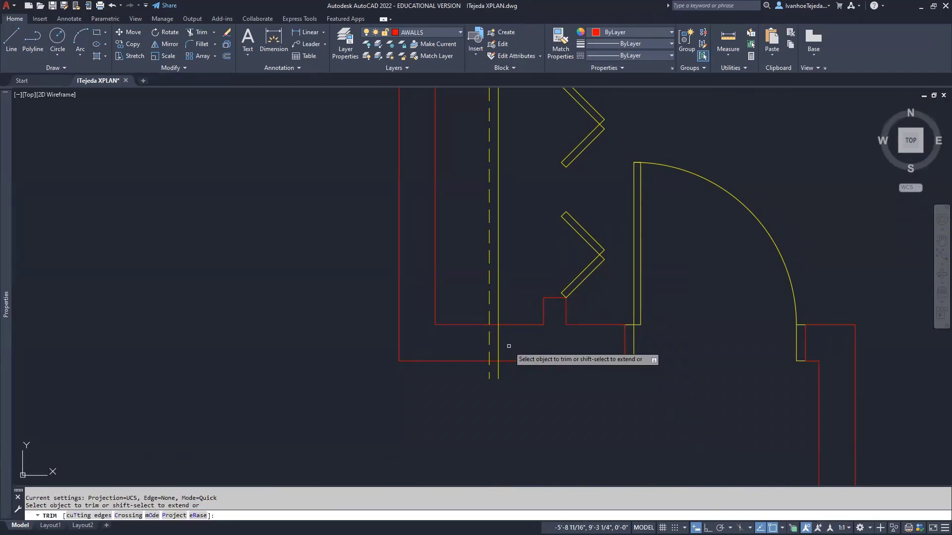
pyautogui.click(509, 346)
pyautogui.press('Return')
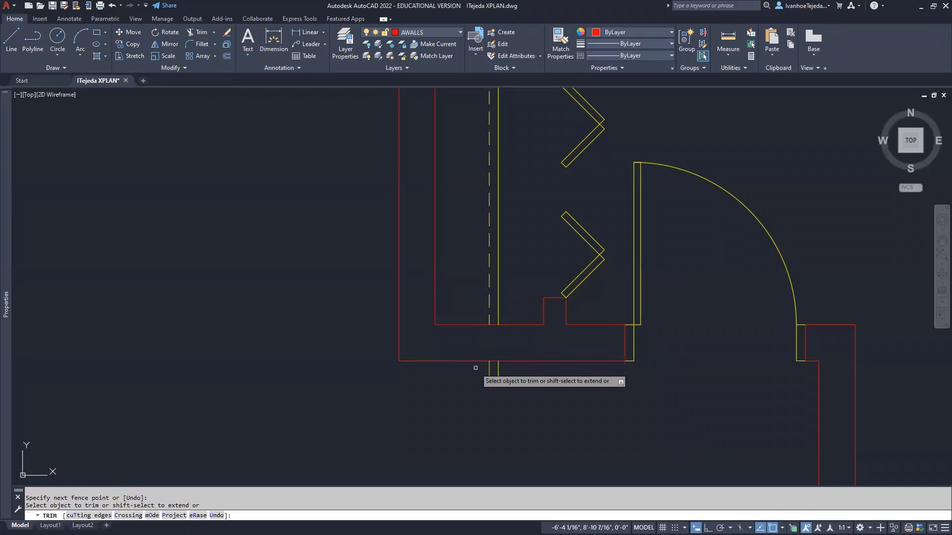
pyautogui.click(471, 365)
pyautogui.click(500, 369)
pyautogui.press('Return')
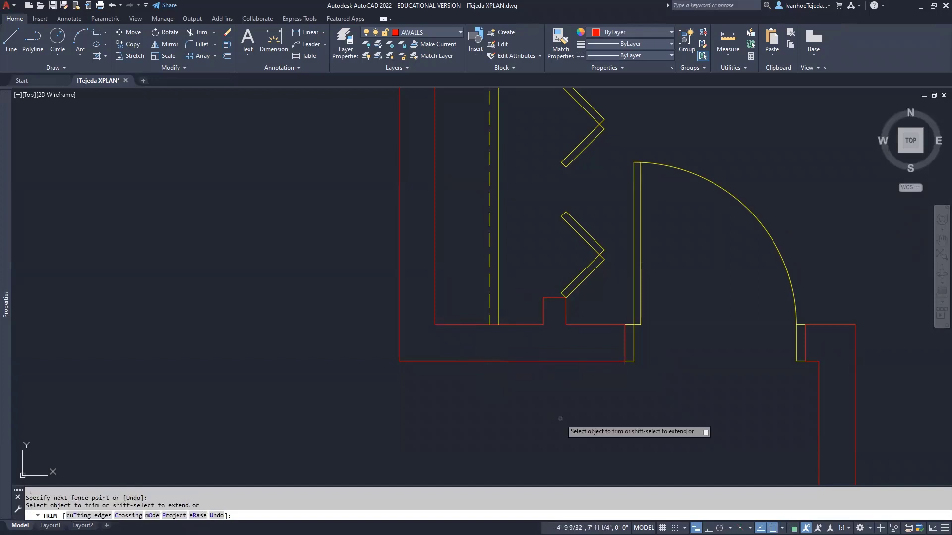
pyautogui.press('Escape')
# - Draw a vertical line across the wall above the entry door, aligned with the wall end at the door's hinge side, with Ortho on
pyautogui.scroll(-6, 570, 314)
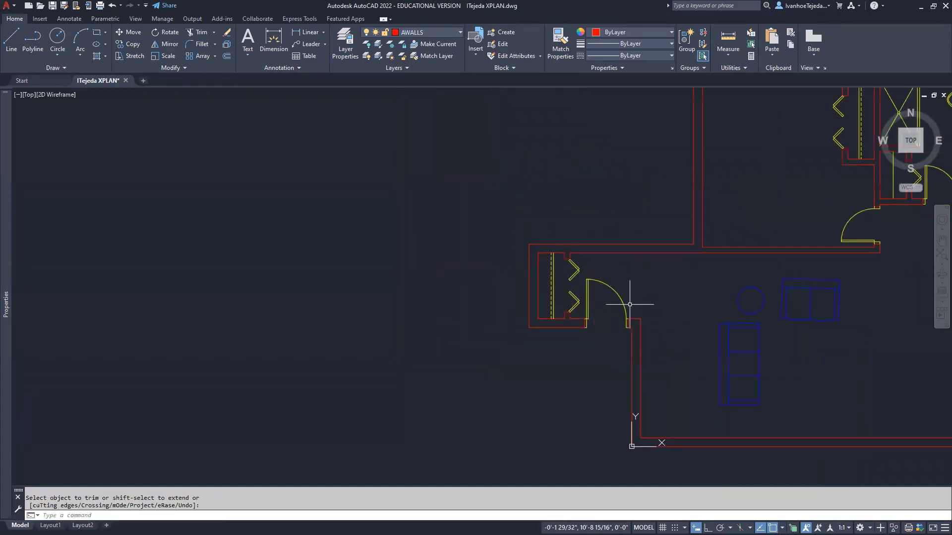
pyautogui.moveTo(626, 304); pyautogui.dragTo(463, 314, button='middle')
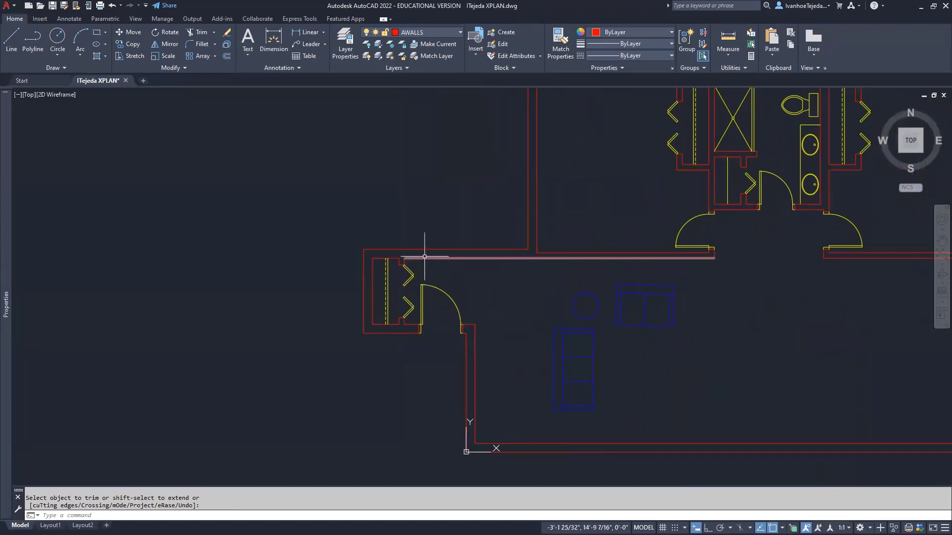
pyautogui.scroll(2, 424, 258)
pyautogui.scroll(2, 471, 269)
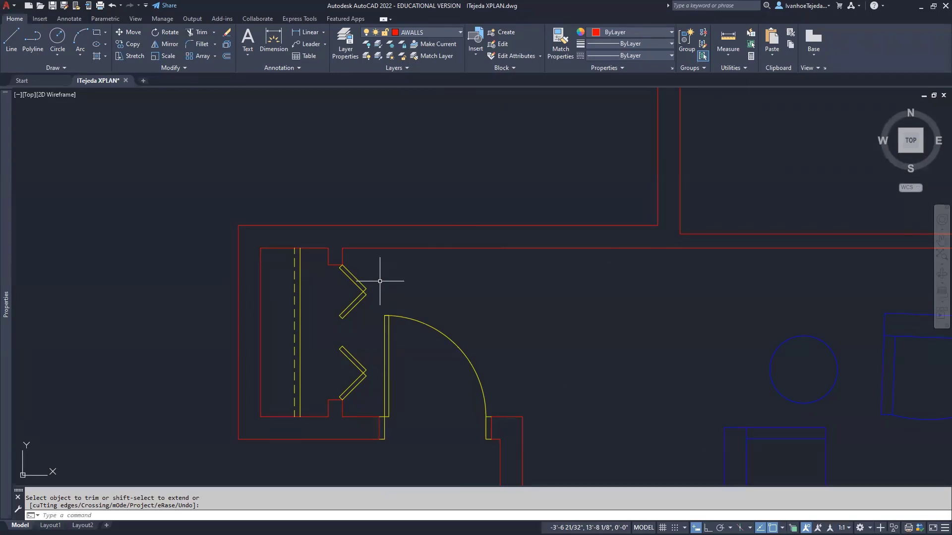
pyautogui.press('Escape')
pyautogui.write('l')
pyautogui.press('Return')
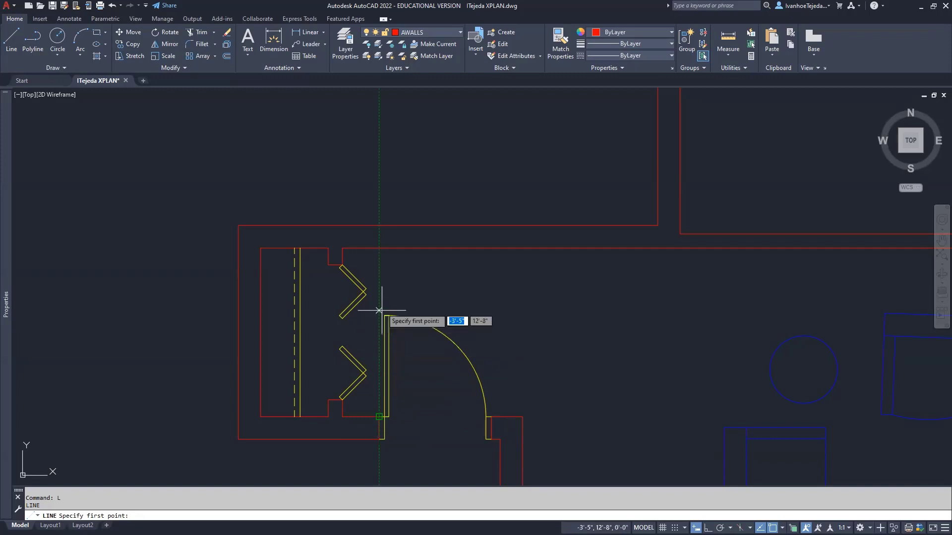
pyautogui.click(379, 247)
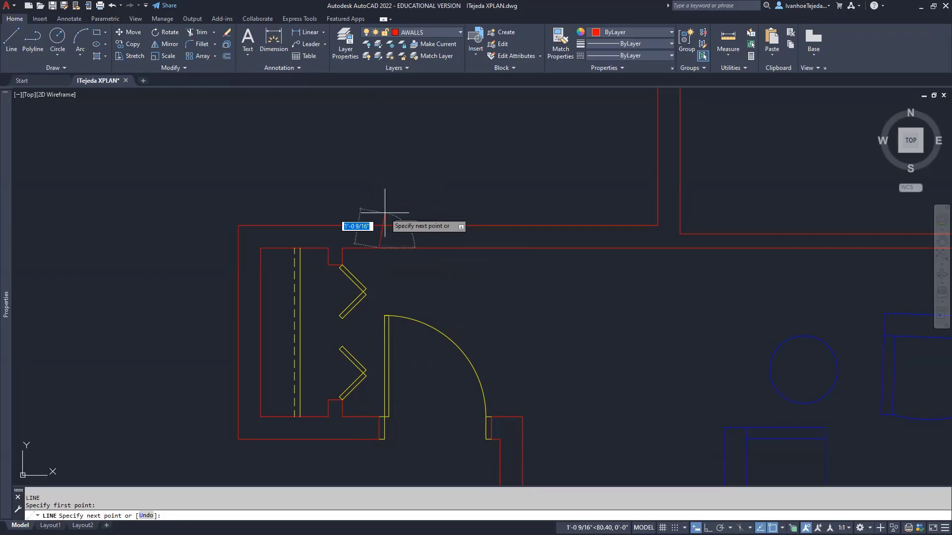
pyautogui.click(708, 528)
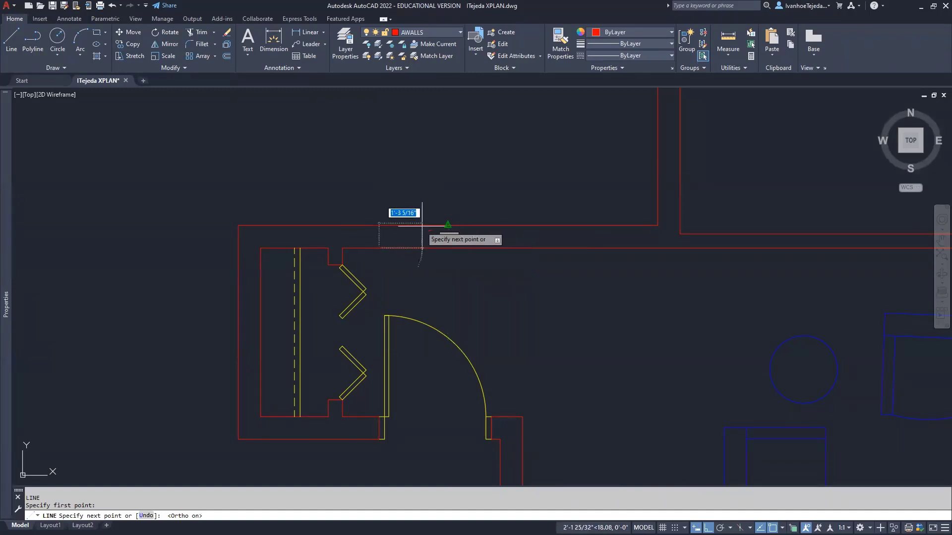
pyautogui.click(379, 224)
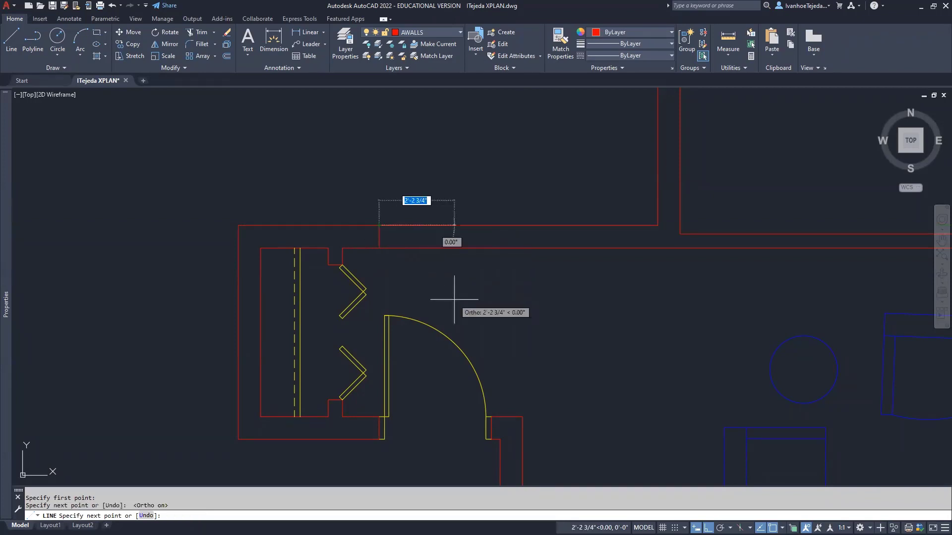
pyautogui.press('Escape')
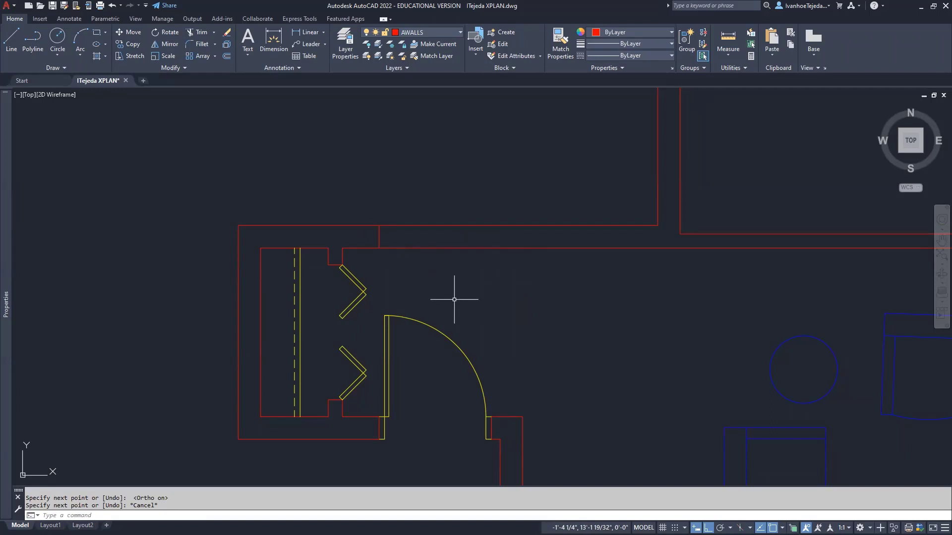
# - Offset the vertical line in the wall above the entry door 6' to the right to mark the opening's other side
pyautogui.write('o')
pyautogui.press('Return')
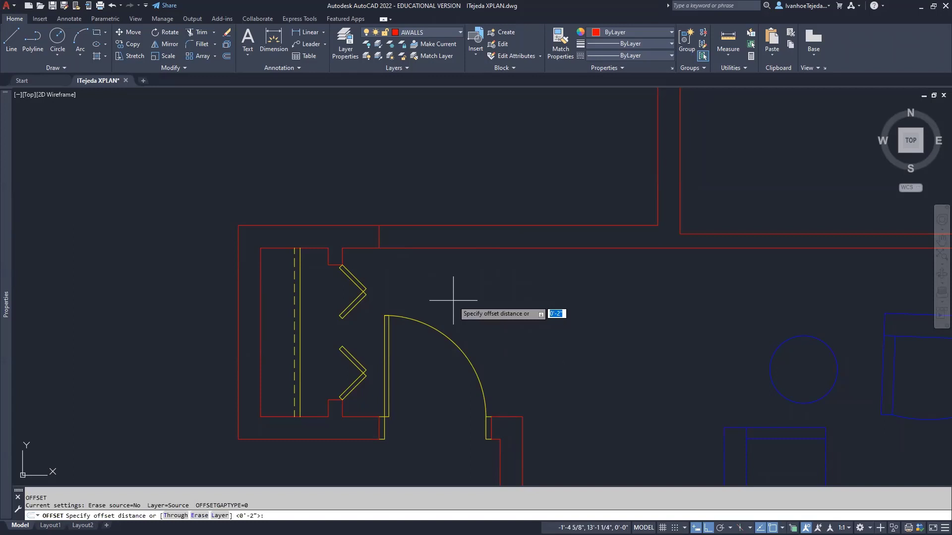
pyautogui.press('Return')
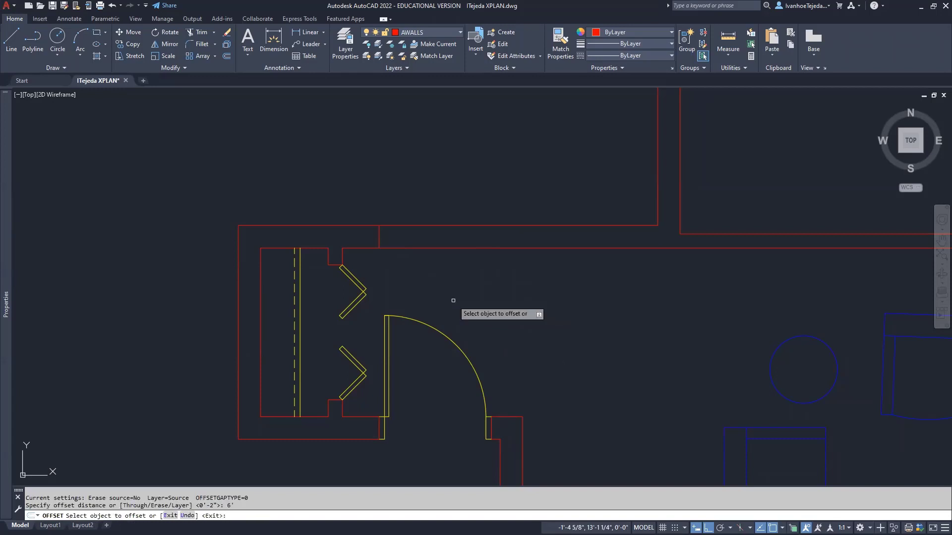
pyautogui.click(378, 234)
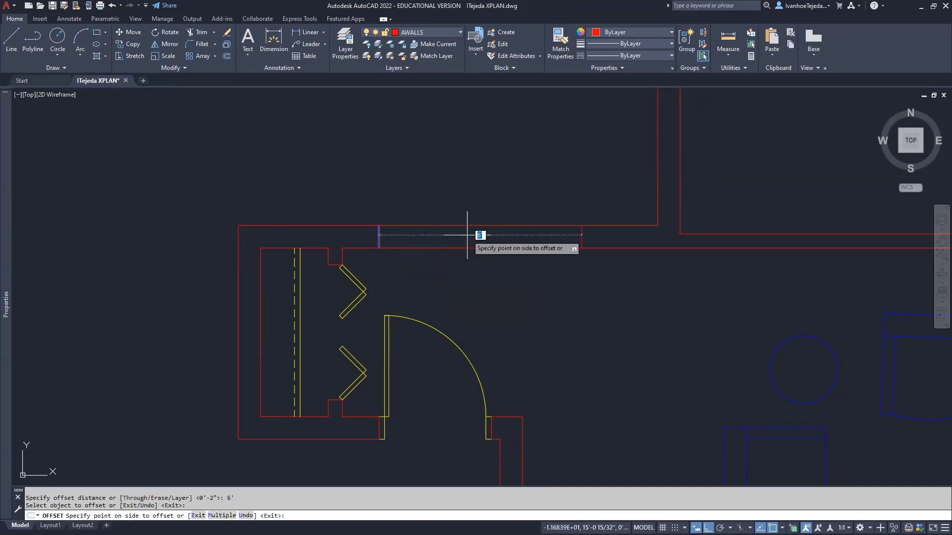
pyautogui.click(498, 234)
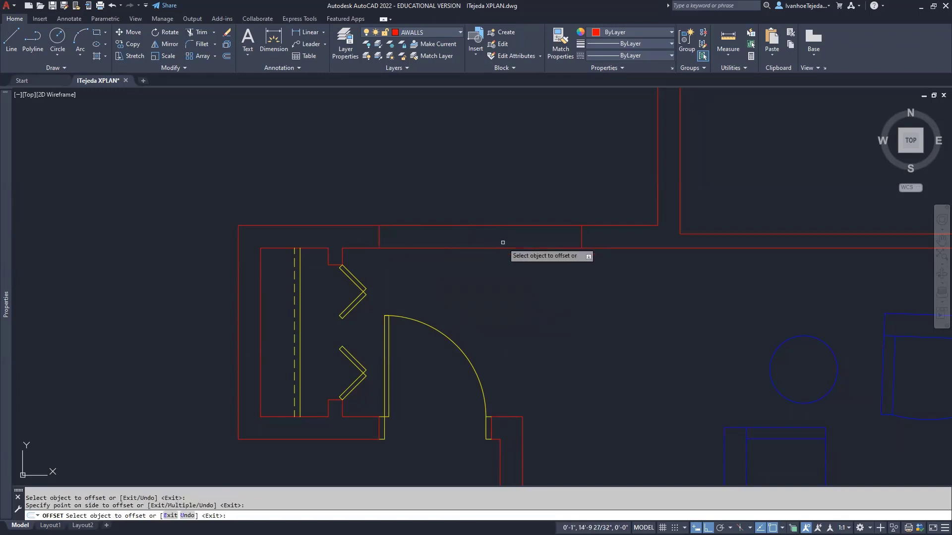
pyautogui.press('Return')
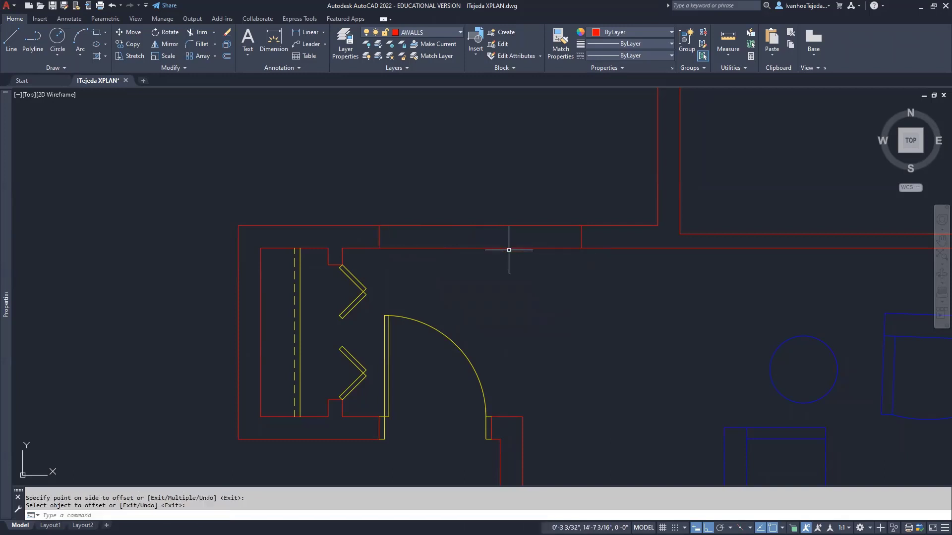
# - Insert the sliding door block from the doors library just above the marked 6' wall opening
pyautogui.scroll(-2, 511, 206)
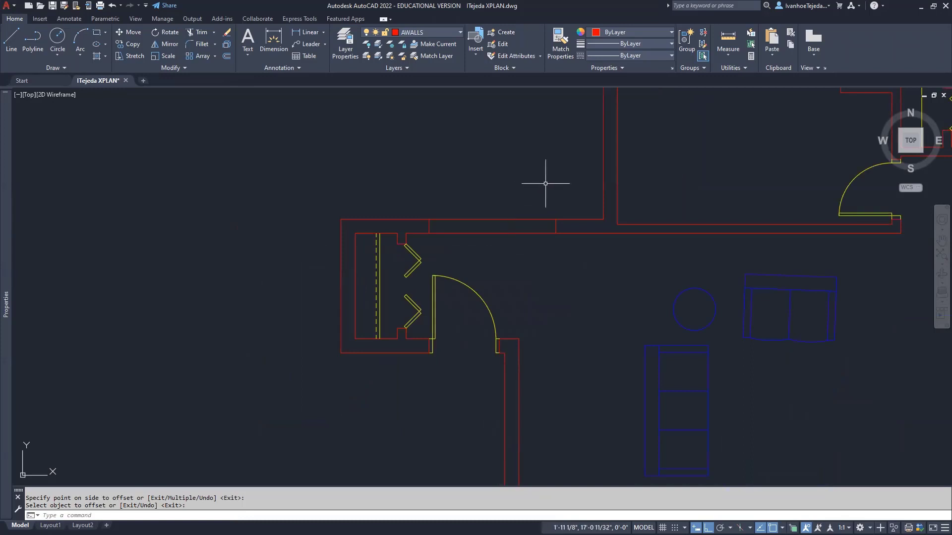
pyautogui.moveTo(549, 186); pyautogui.dragTo(468, 268, button='middle')
pyautogui.scroll(-2, 257, 214)
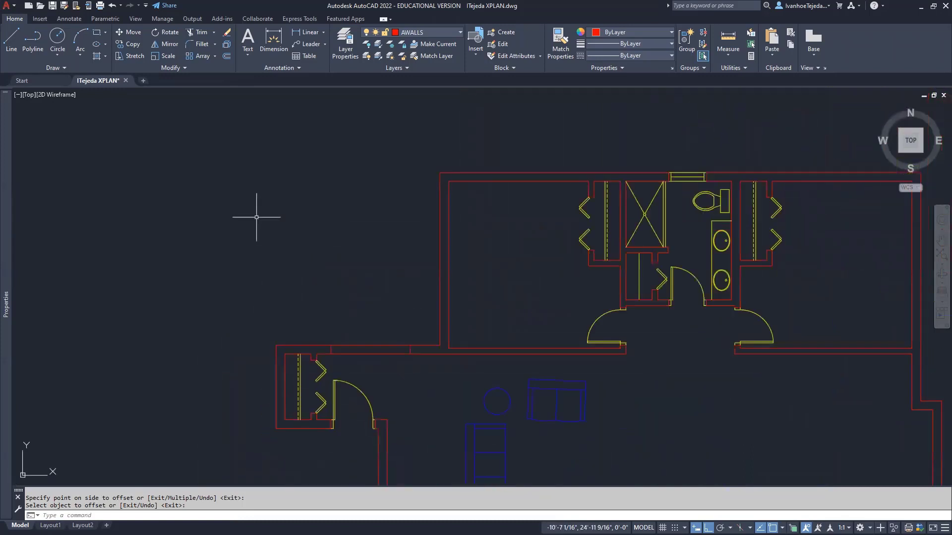
pyautogui.click(40, 18)
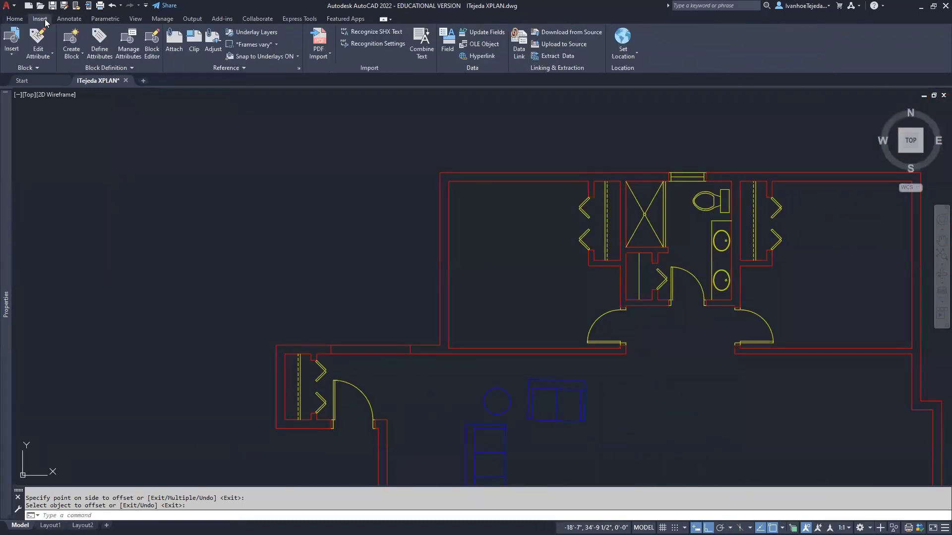
pyautogui.click(15, 54)
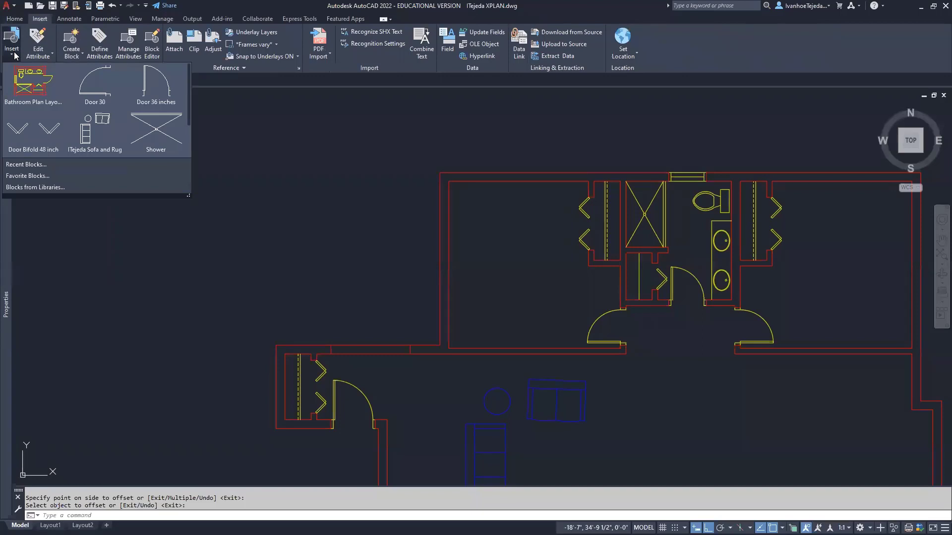
pyautogui.click(34, 187)
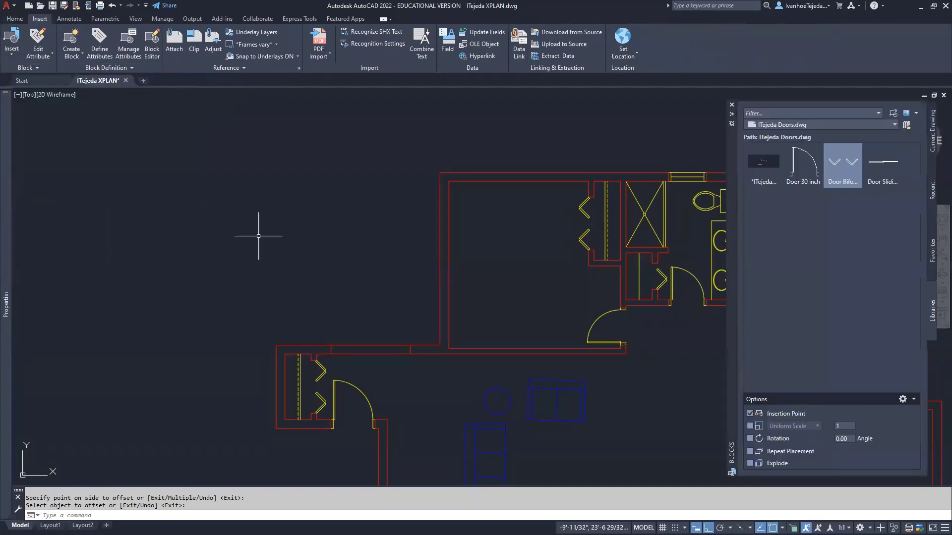
pyautogui.click(885, 175)
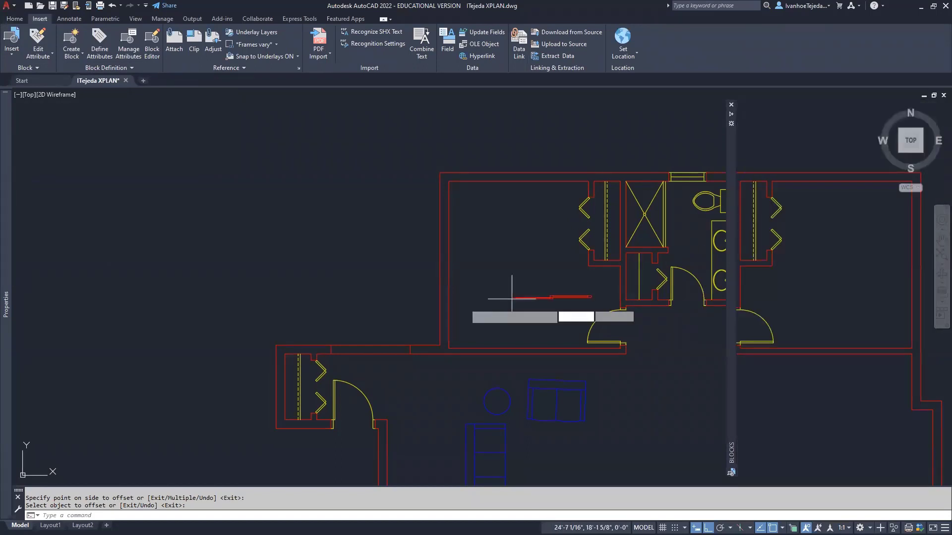
pyautogui.click(333, 330)
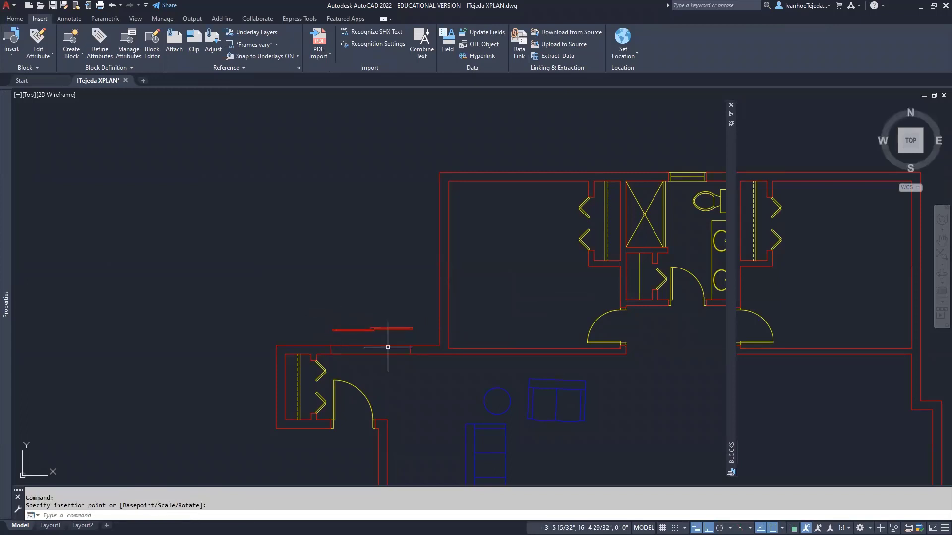
# - Change the inserted sliding door block to the APLAN layer and clear the selection
pyautogui.scroll(2, 368, 346)
pyautogui.scroll(3, 368, 346)
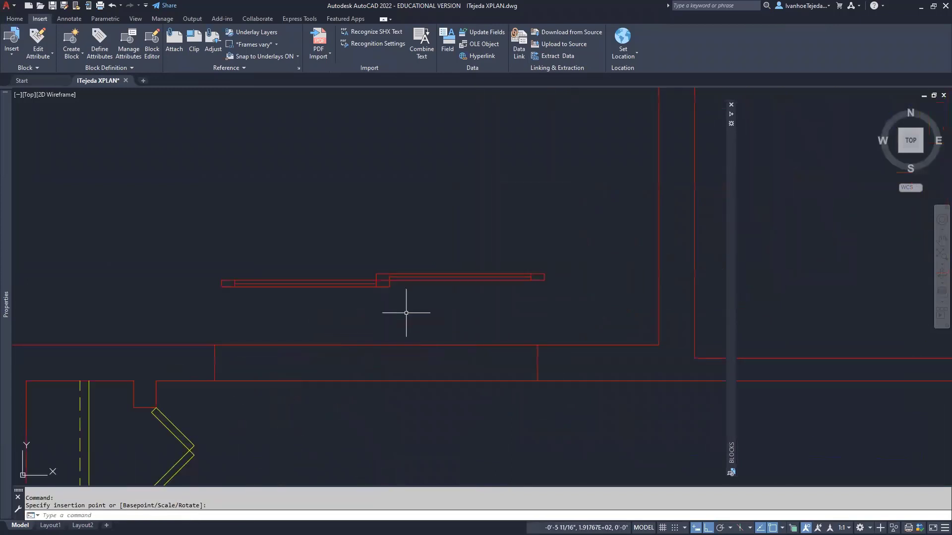
pyautogui.moveTo(404, 314); pyautogui.dragTo(612, 352, button='middle')
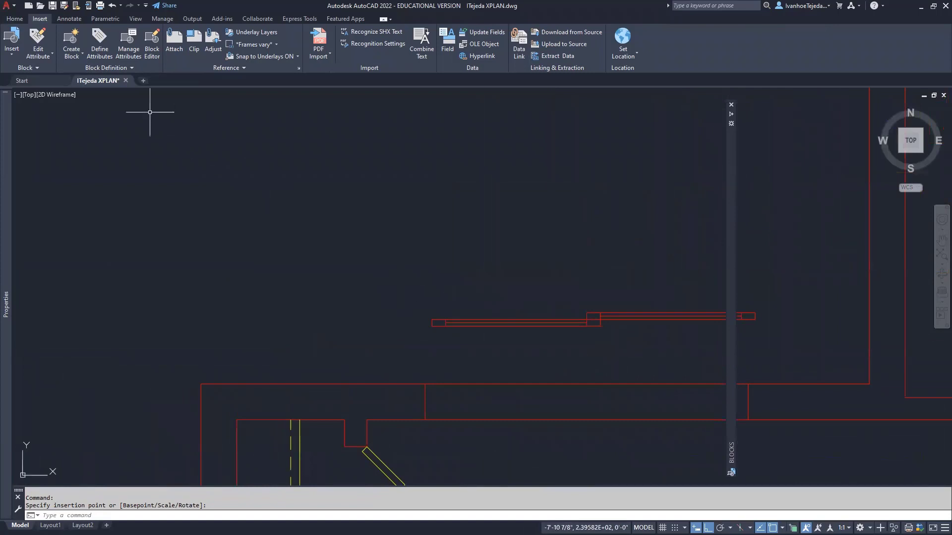
pyautogui.click(15, 19)
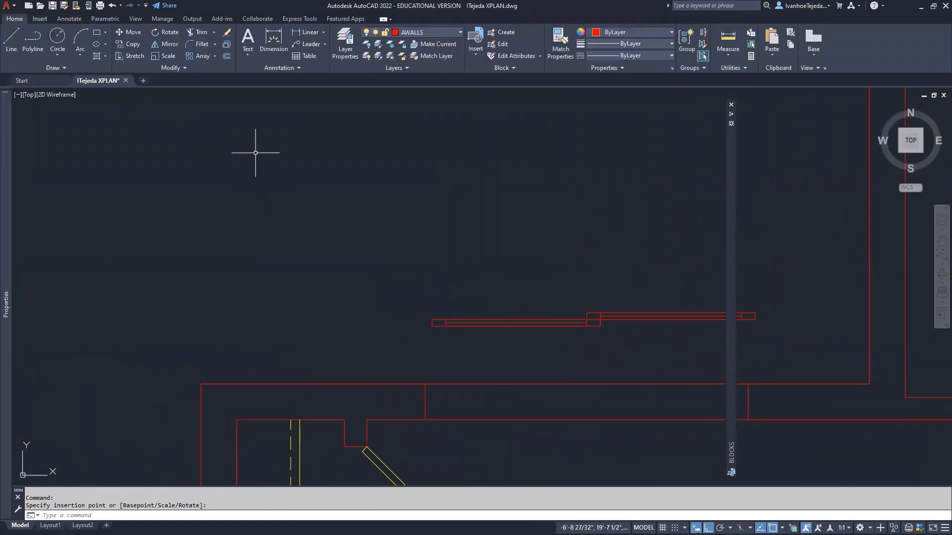
pyautogui.click(594, 319)
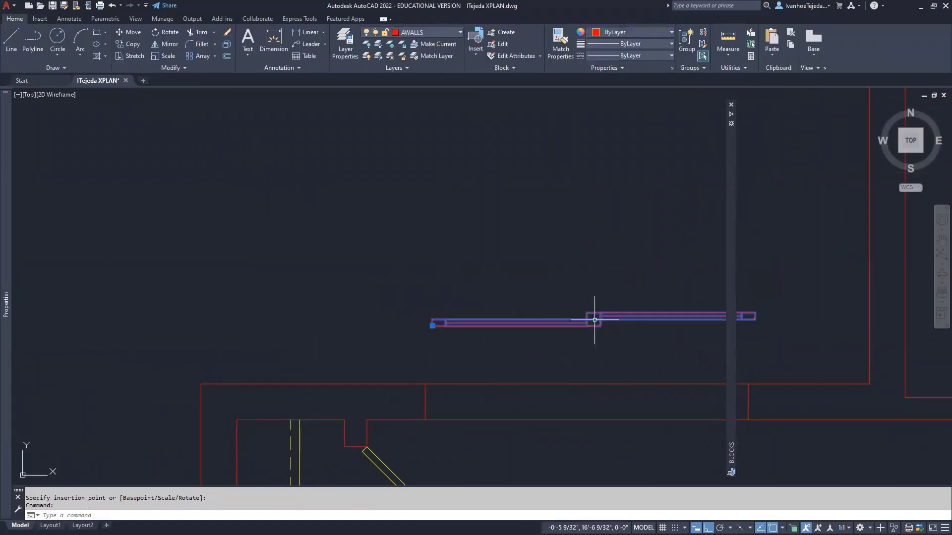
pyautogui.click(460, 33)
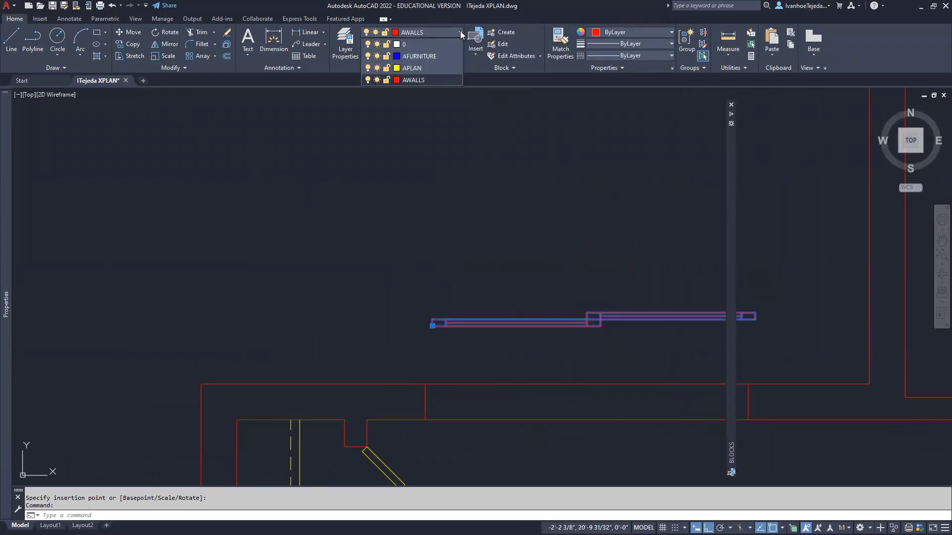
pyautogui.click(416, 68)
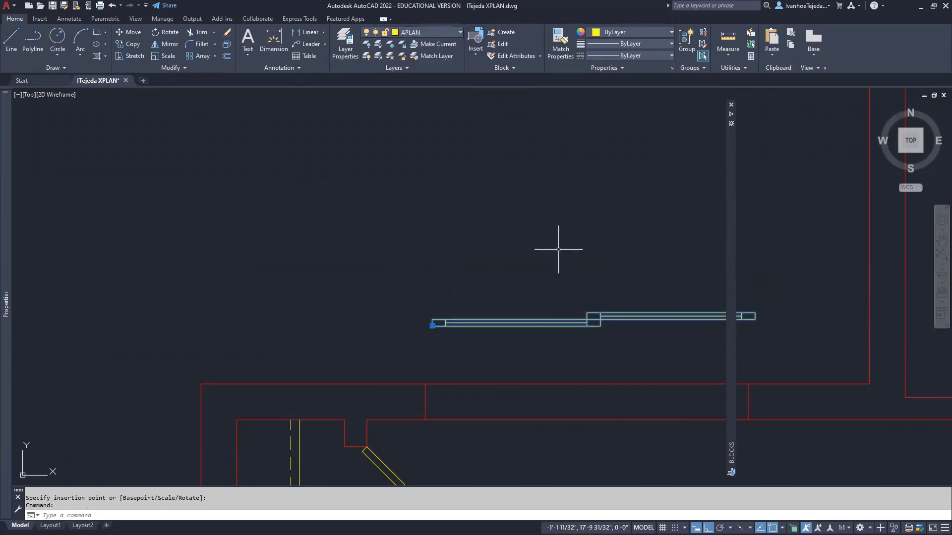
pyautogui.press('Escape')
pyautogui.press('Escape')
pyautogui.moveTo(572, 350); pyautogui.dragTo(420, 268, button='middle')
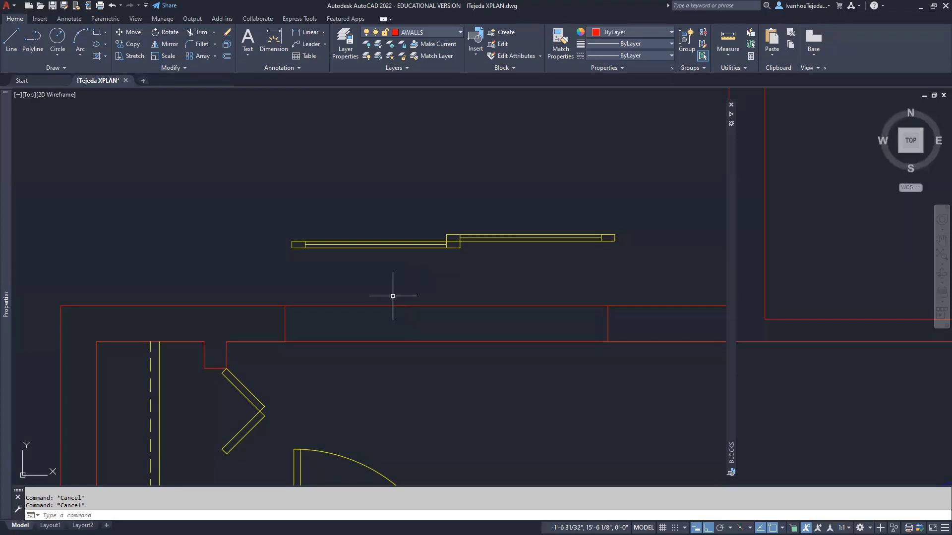
# - Move the sliding door into the wall opening, from its upper-left corner to the midpoint of the left opening line
pyautogui.write('m')
pyautogui.press('Return')
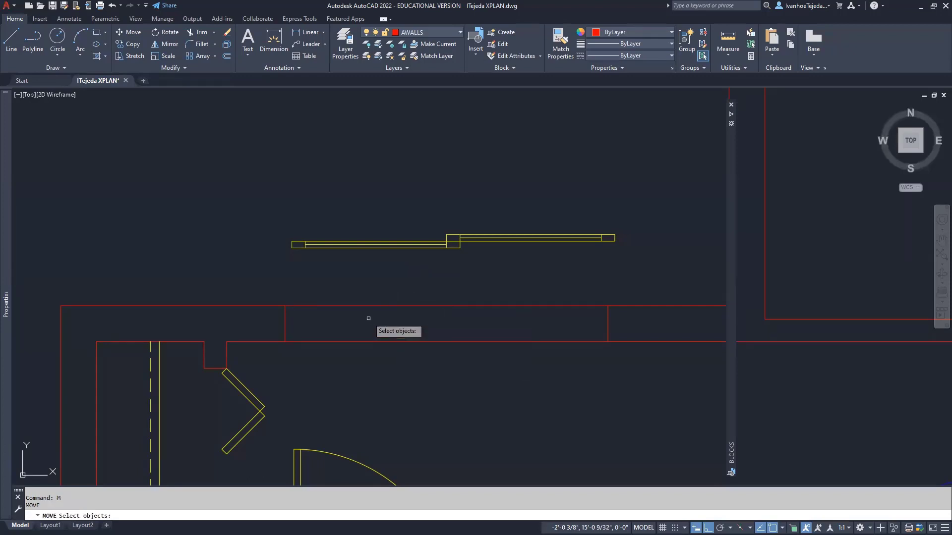
pyautogui.click(389, 248)
pyautogui.press('Return')
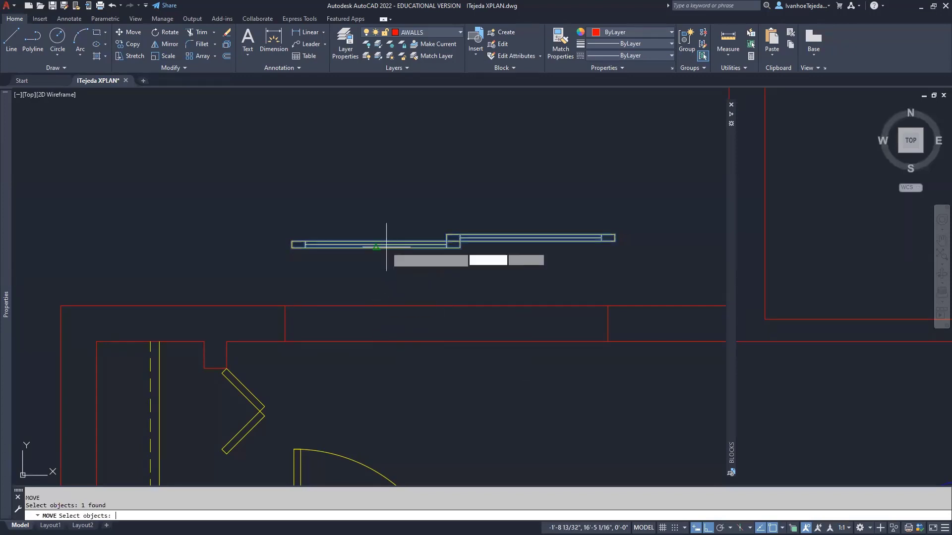
pyautogui.click(292, 241)
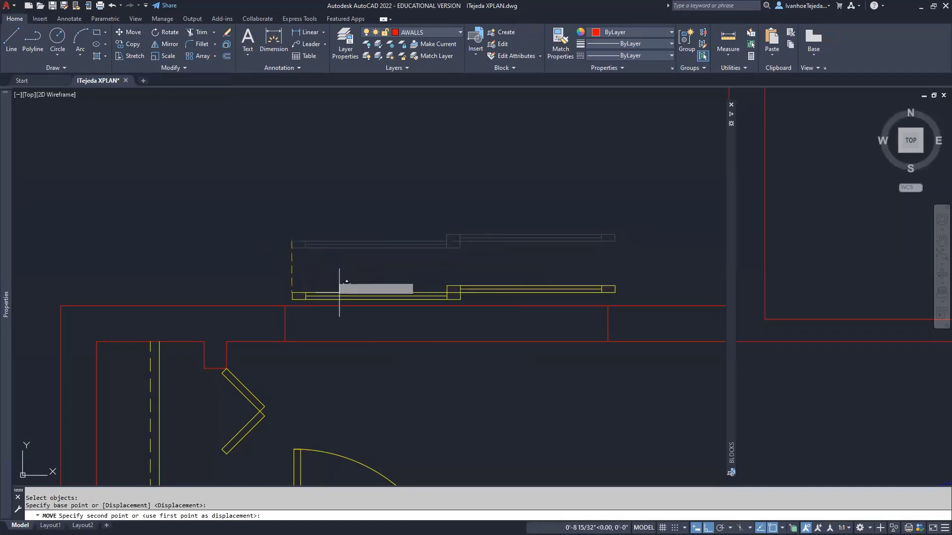
pyautogui.click(285, 323)
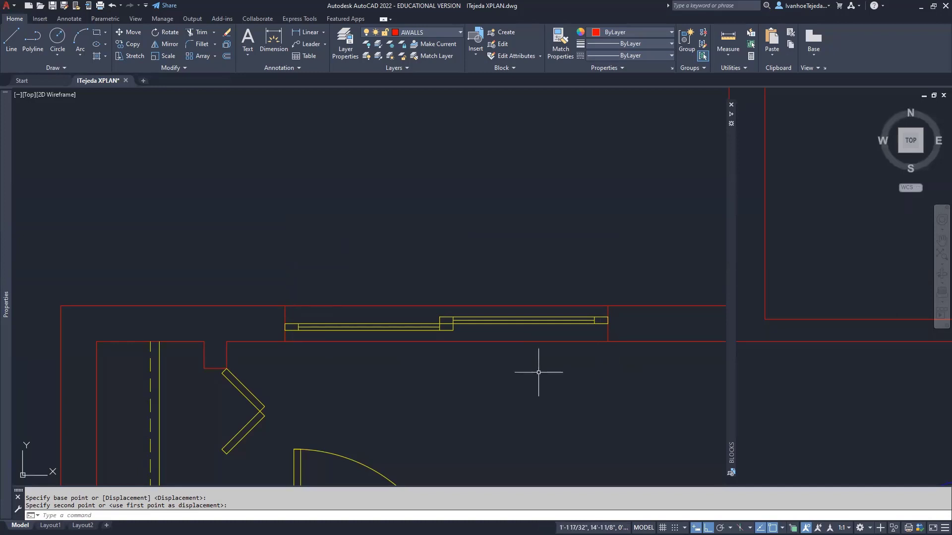
# - Offset both side lines of the sliding door opening 2" outward into the wall
pyautogui.moveTo(561, 310)
pyautogui.mouseDown(button='middle')
pyautogui.moveTo(621, 168)
pyautogui.moveTo(629, 124)
pyautogui.mouseUp(button='middle')
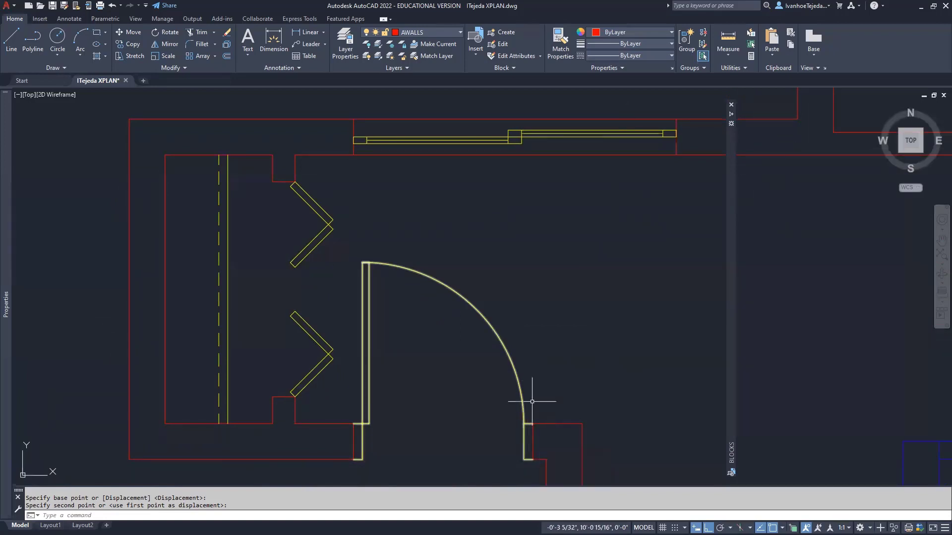
pyautogui.moveTo(605, 304); pyautogui.dragTo(494, 394, button='middle')
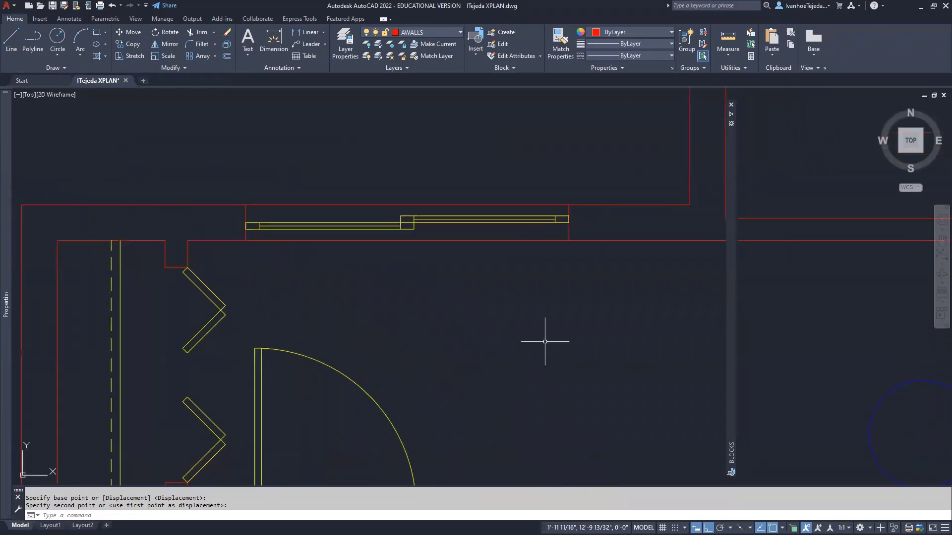
pyautogui.press('Return')
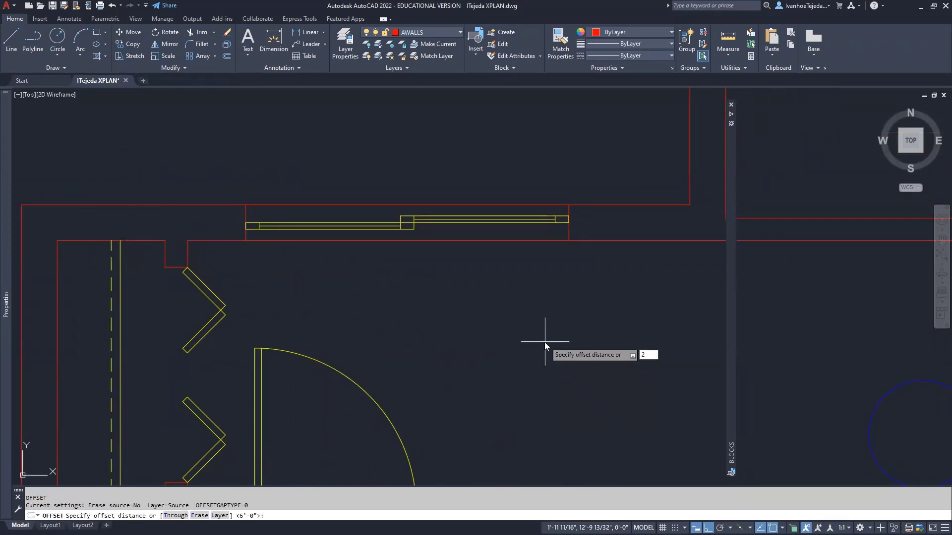
pyautogui.press('Return')
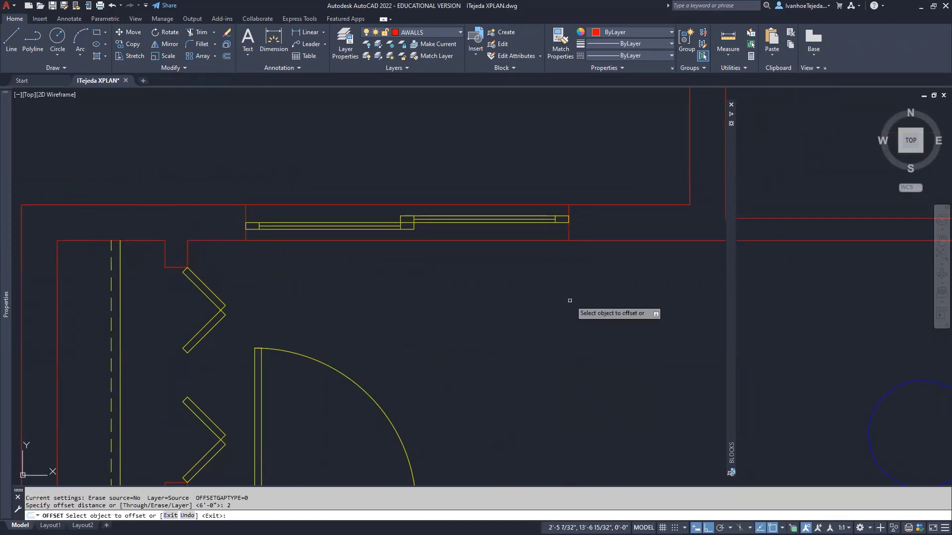
pyautogui.click(568, 220)
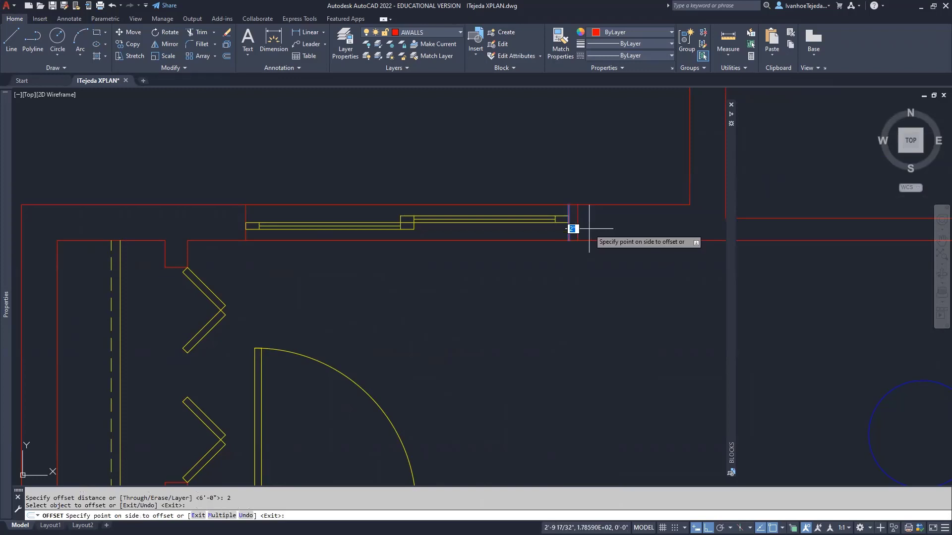
pyautogui.click(589, 228)
pyautogui.click(245, 215)
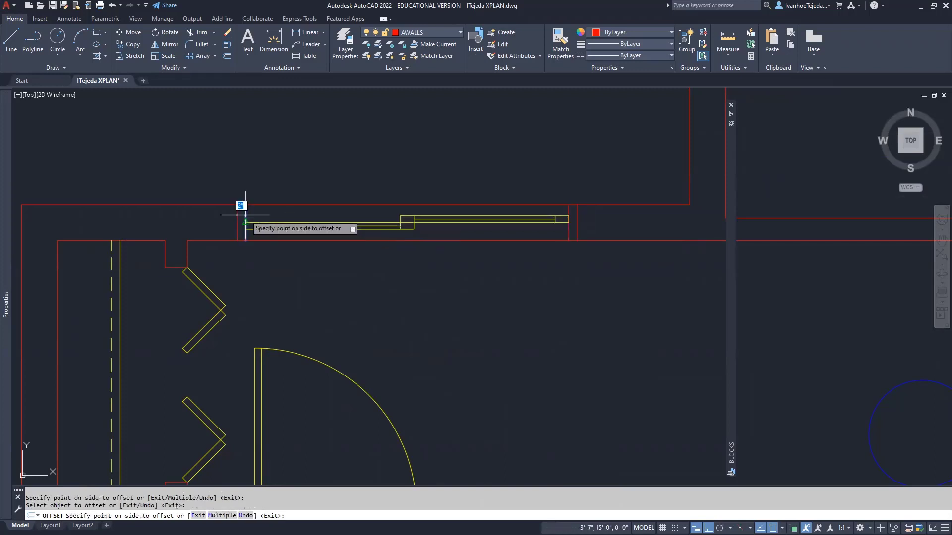
pyautogui.click(208, 219)
pyautogui.press('Return')
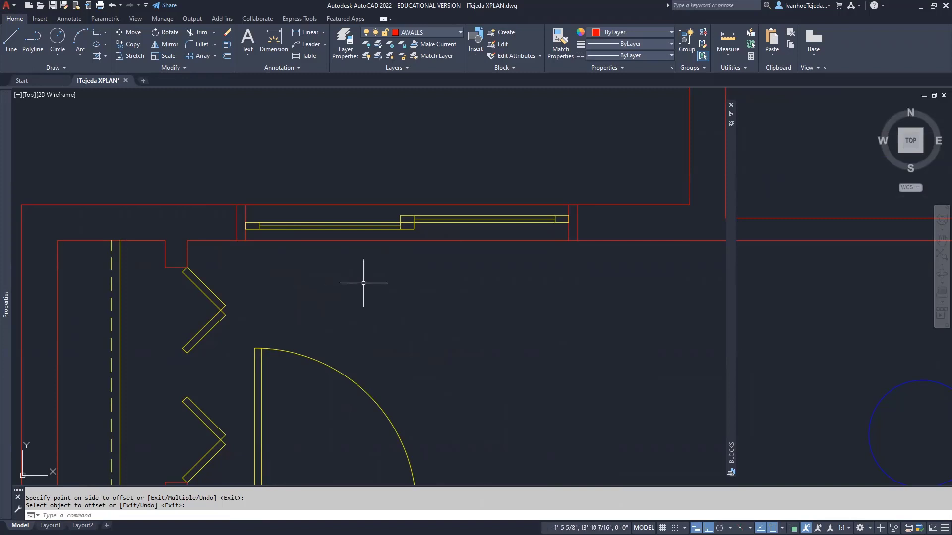
# - Close the blocks palette and trim both wall lines across the sliding door between the two original opening lines
pyautogui.click(731, 105)
pyautogui.scroll(3, 437, 289)
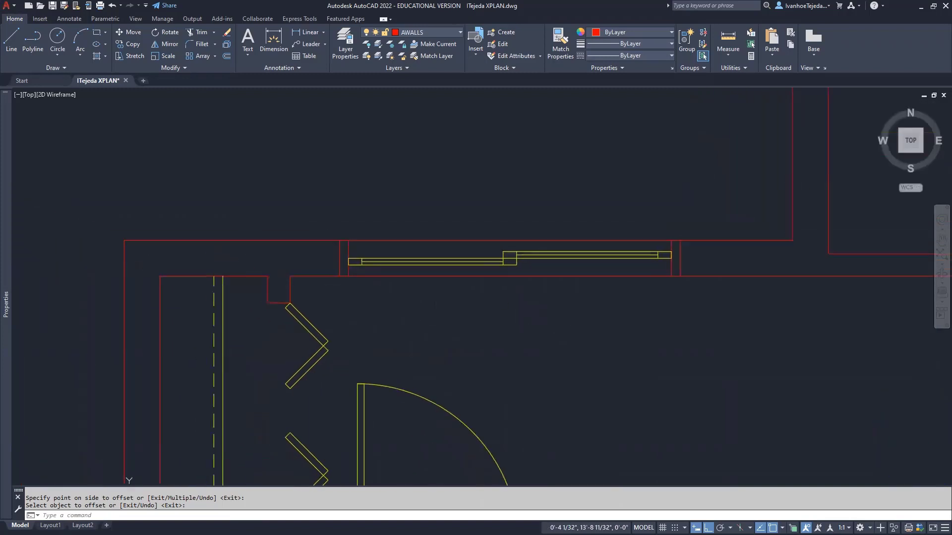
pyautogui.moveTo(567, 297); pyautogui.dragTo(569, 366, button='middle')
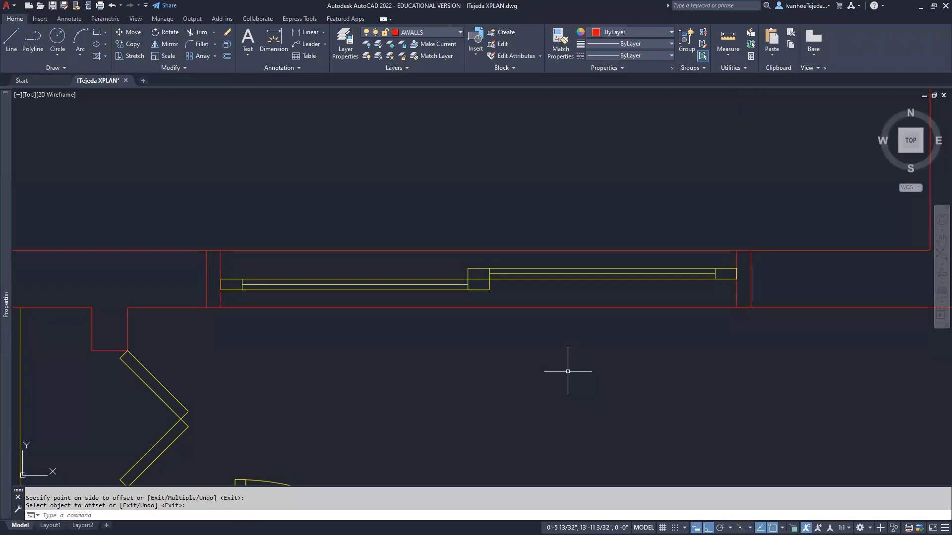
pyautogui.write('tr')
pyautogui.press('Return')
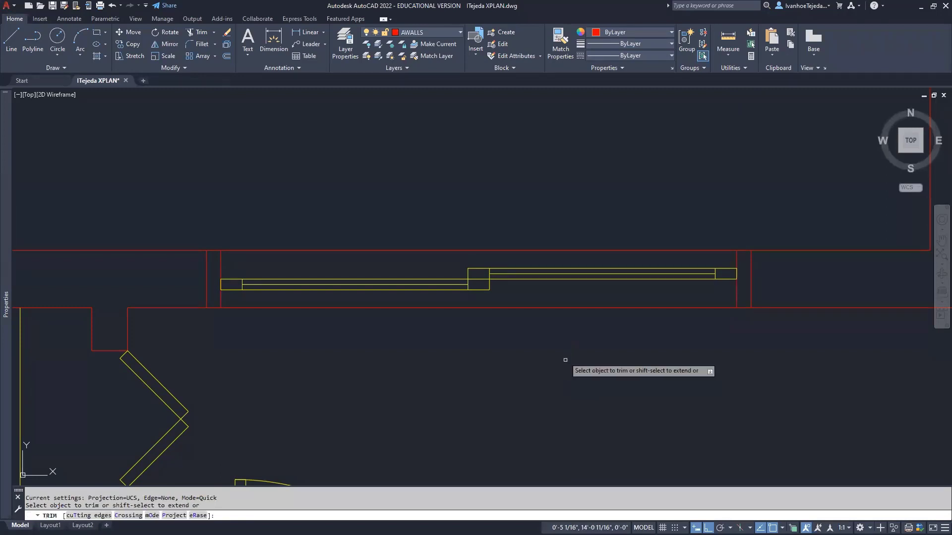
pyautogui.click(563, 251)
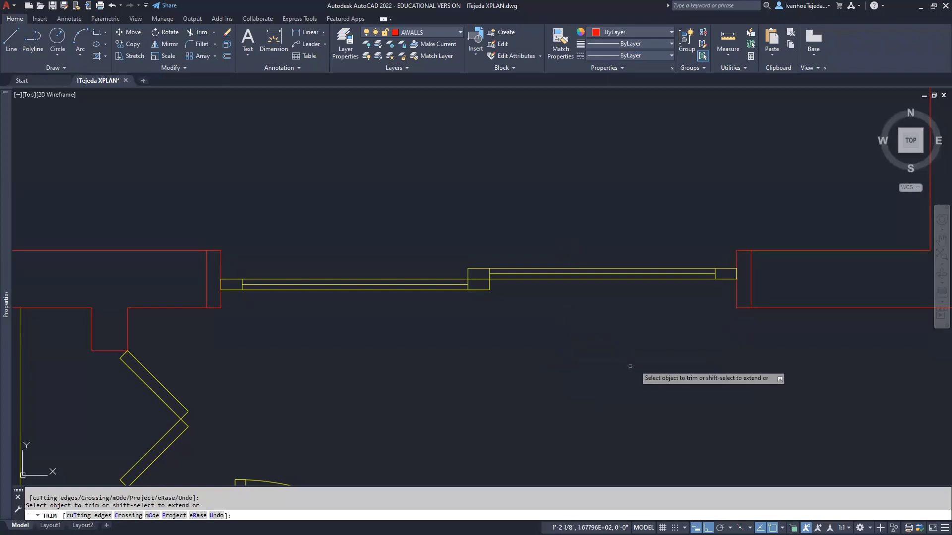
# - Trim the short upper and lower wall segments across the 2" frame gaps at both ends of the sliding door
pyautogui.click(743, 250)
pyautogui.click(216, 308)
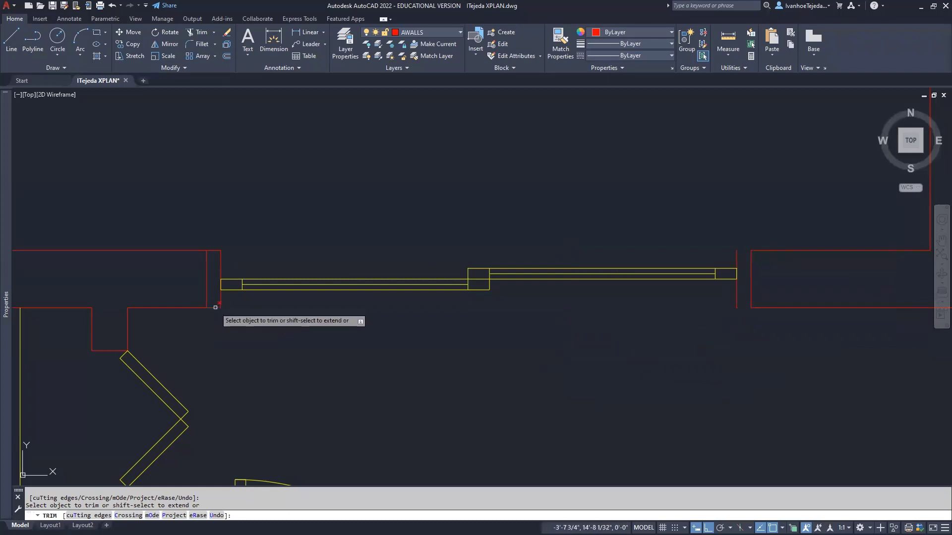
pyautogui.click(211, 251)
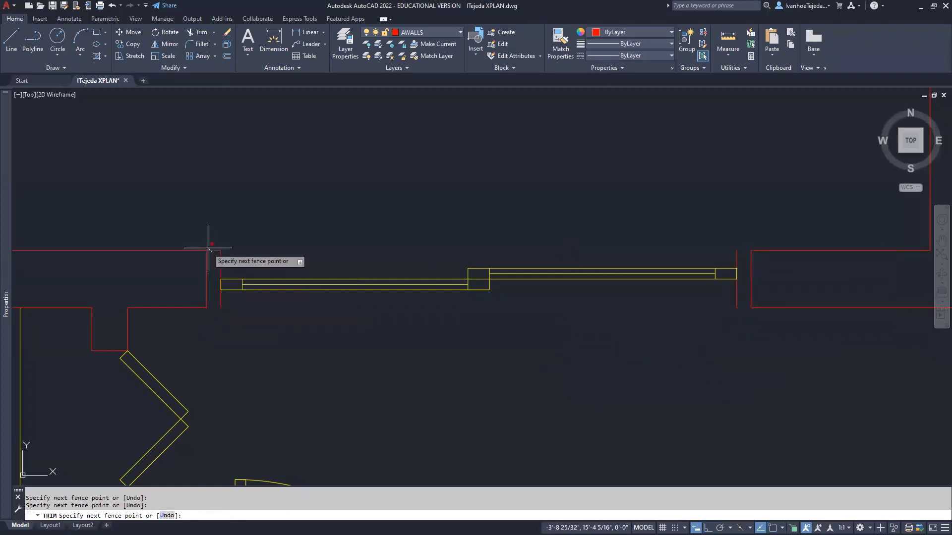
pyautogui.click(208, 246)
pyautogui.press('Return')
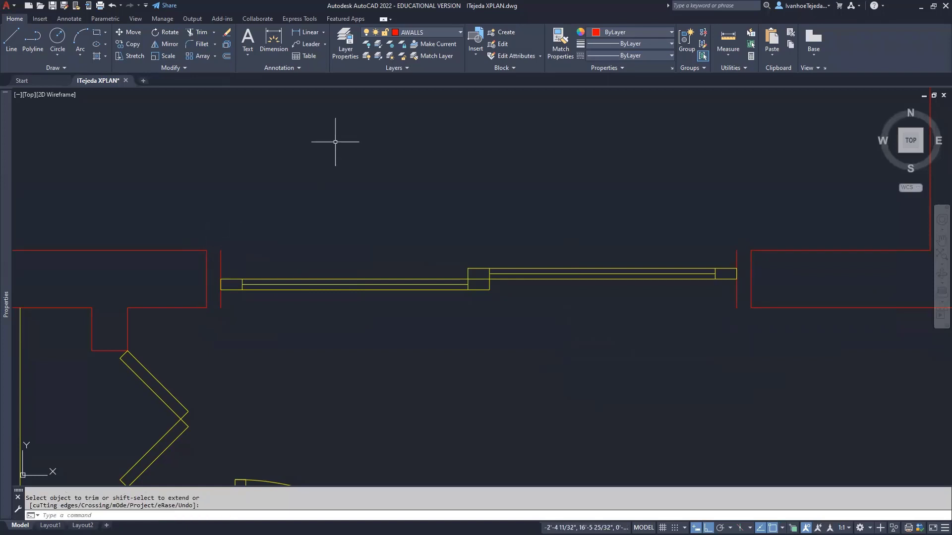
# - Make APLAN the current layer and draw the upper and lower closing lines of the door's left frame jamb
pyautogui.click(432, 33)
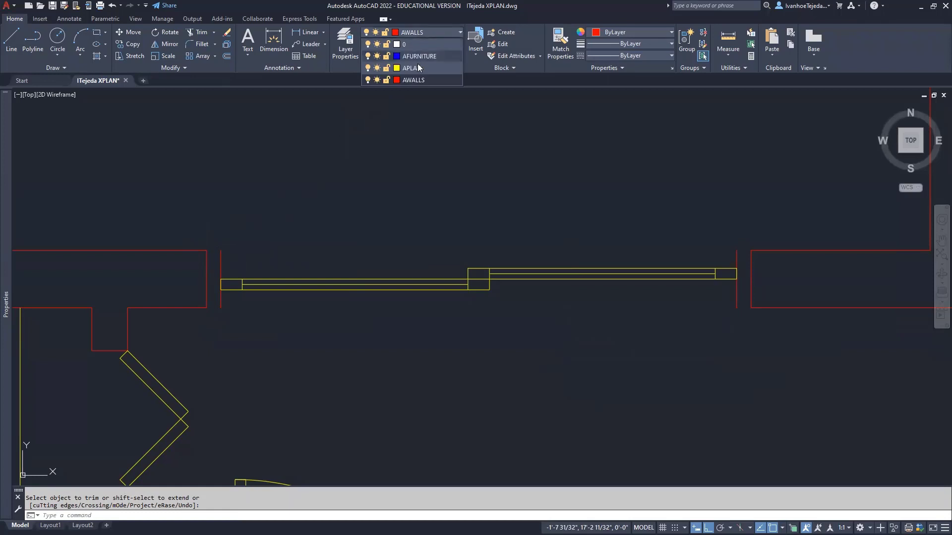
pyautogui.click(414, 68)
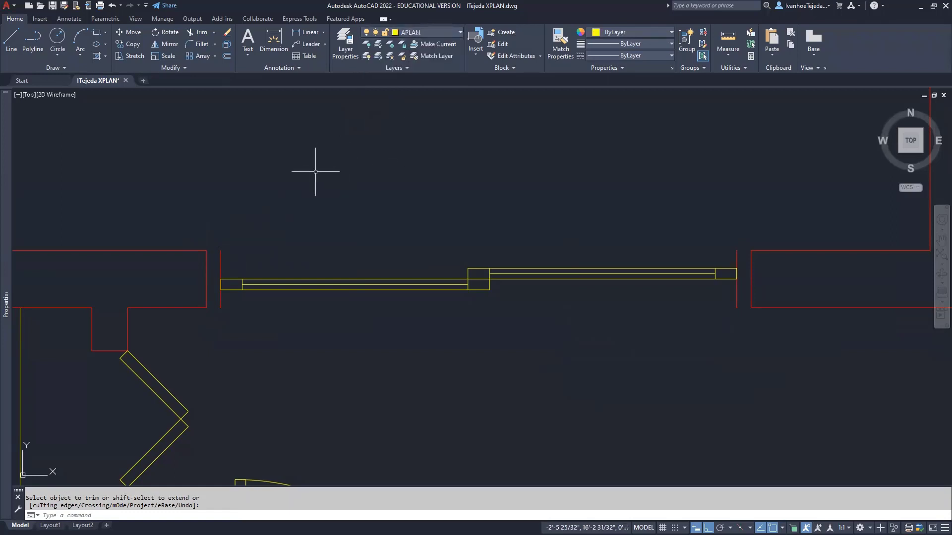
pyautogui.press('Escape')
pyautogui.write('L')
pyautogui.press('Return')
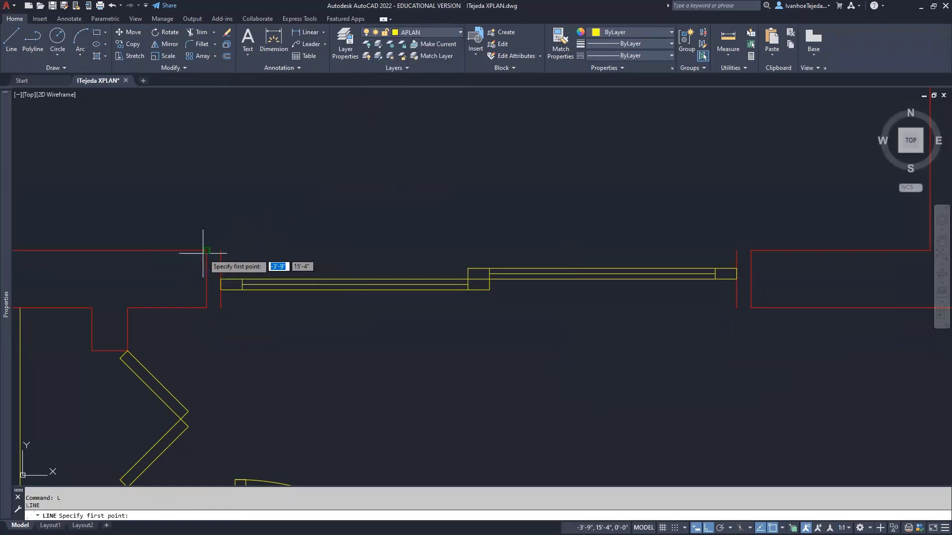
pyautogui.click(221, 251)
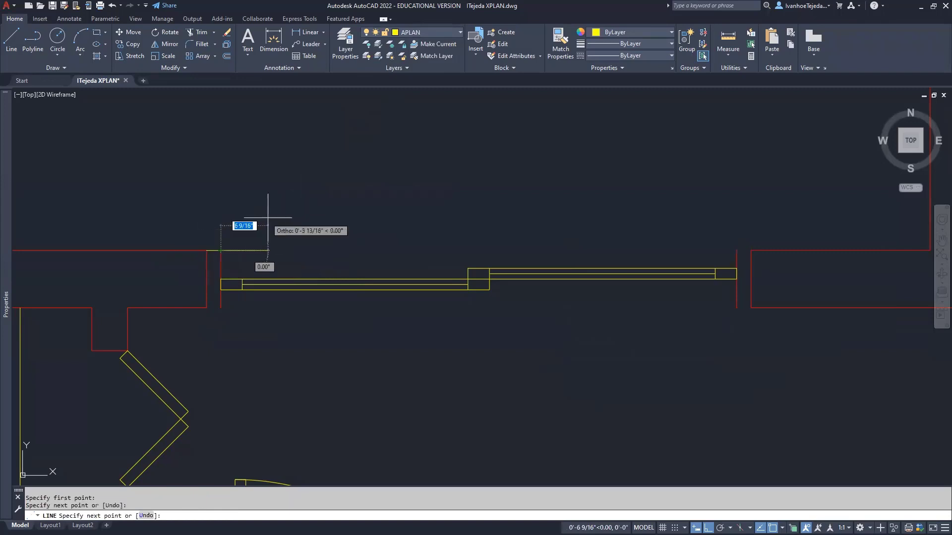
pyautogui.press('Escape')
pyautogui.press('Return')
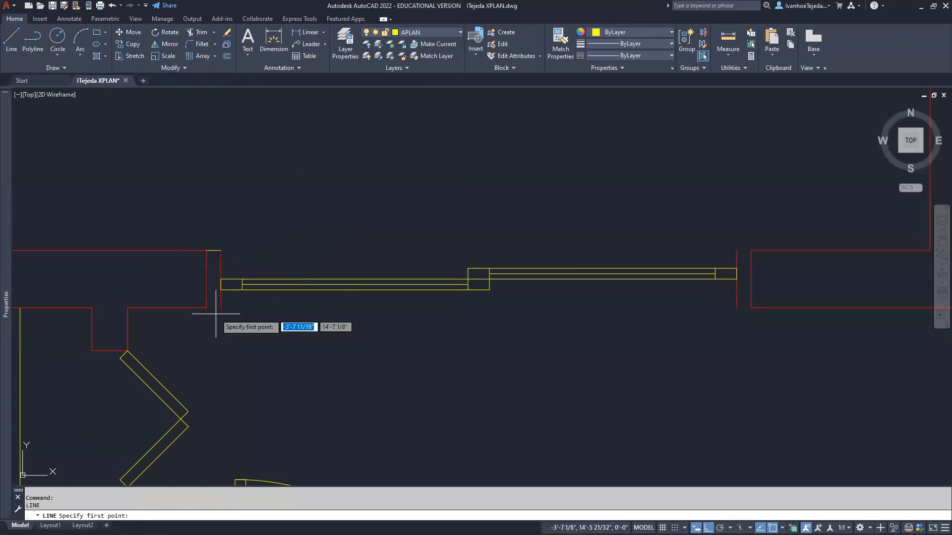
pyautogui.click(221, 308)
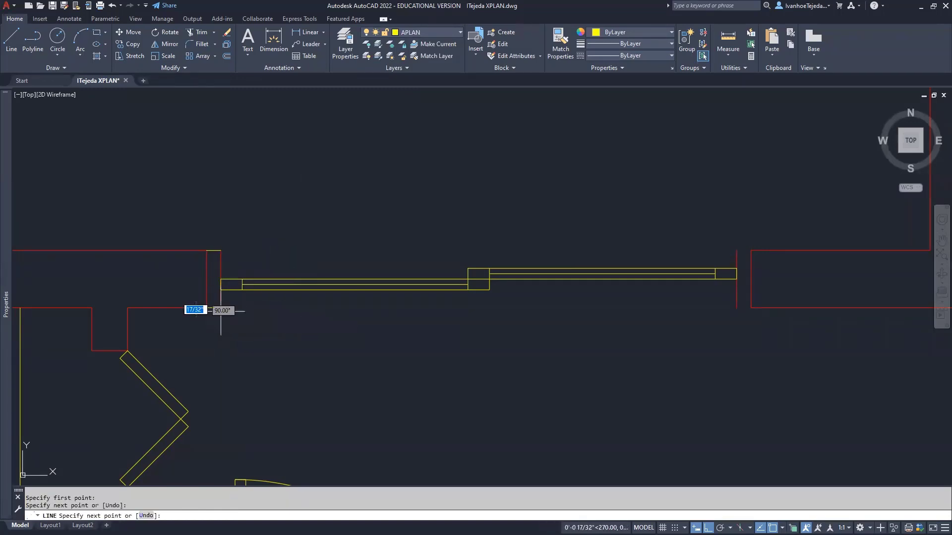
pyautogui.click(247, 328)
pyautogui.press('Return')
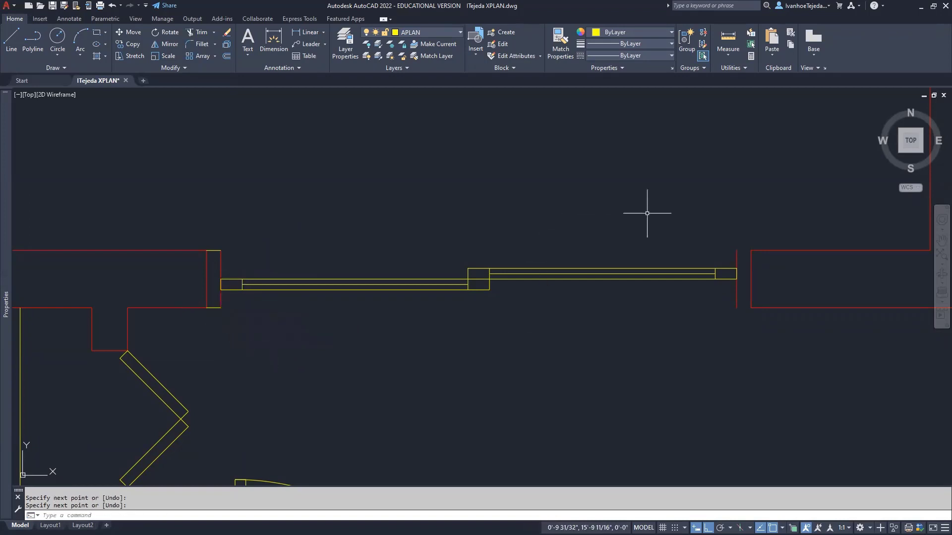
# - Draw the upper and lower closing lines of the sliding door's right frame jamb
pyautogui.press('Return')
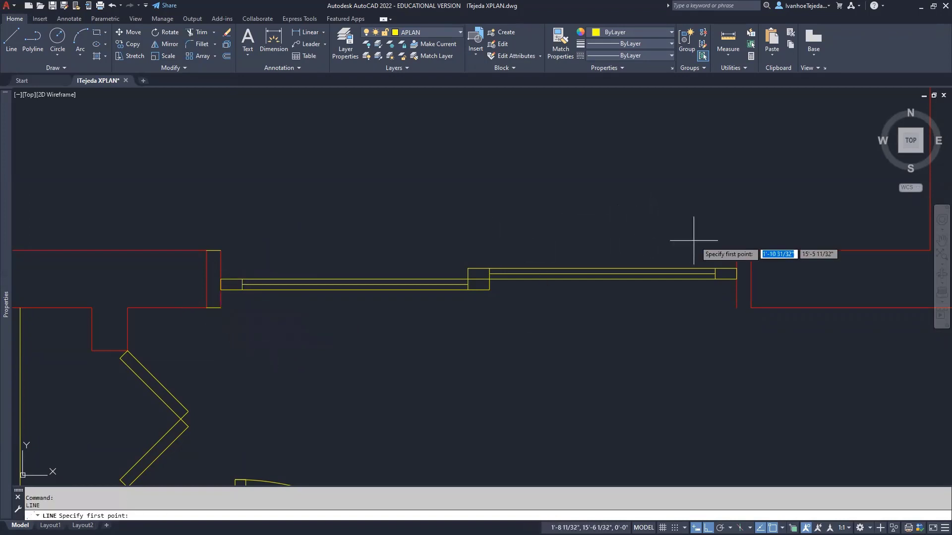
pyautogui.click(737, 250)
pyautogui.click(751, 250)
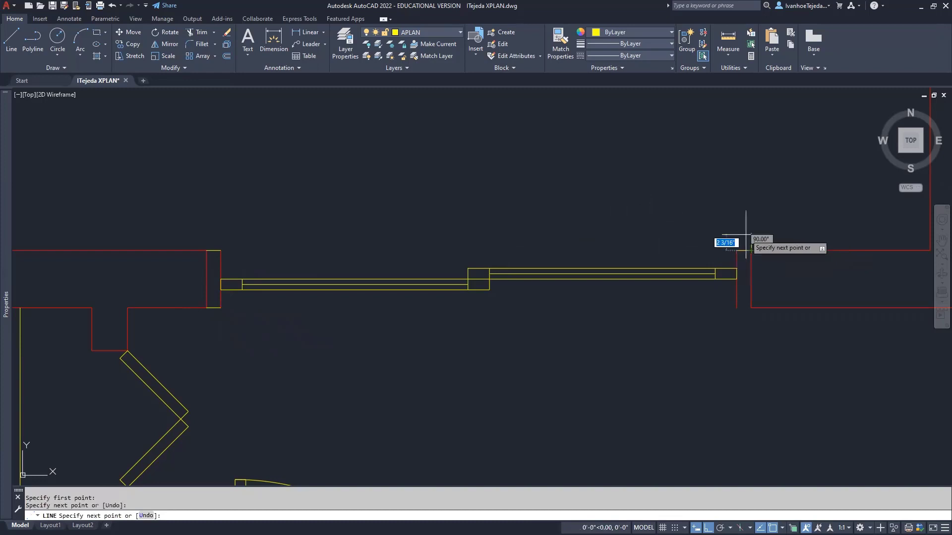
pyautogui.press('Return')
pyautogui.press('Return')
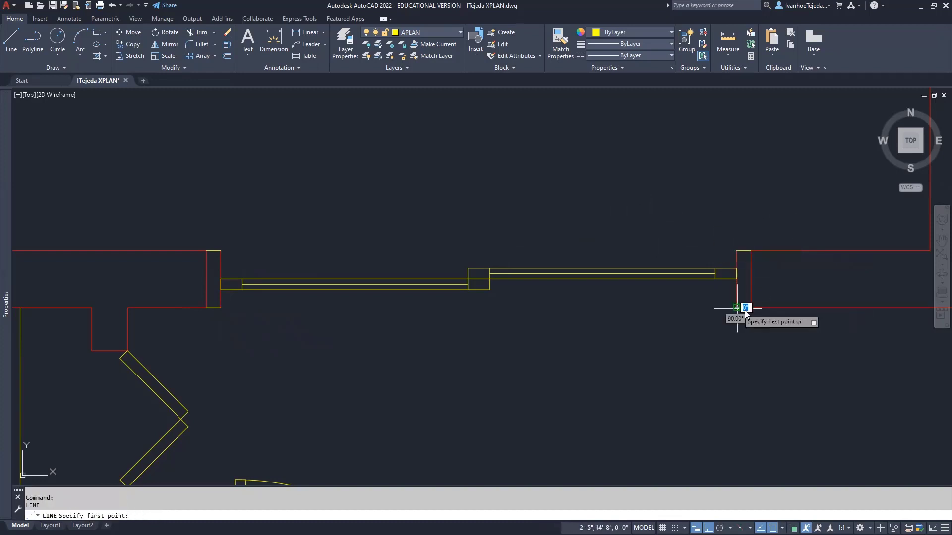
pyautogui.click(737, 308)
pyautogui.click(751, 307)
pyautogui.press('Return')
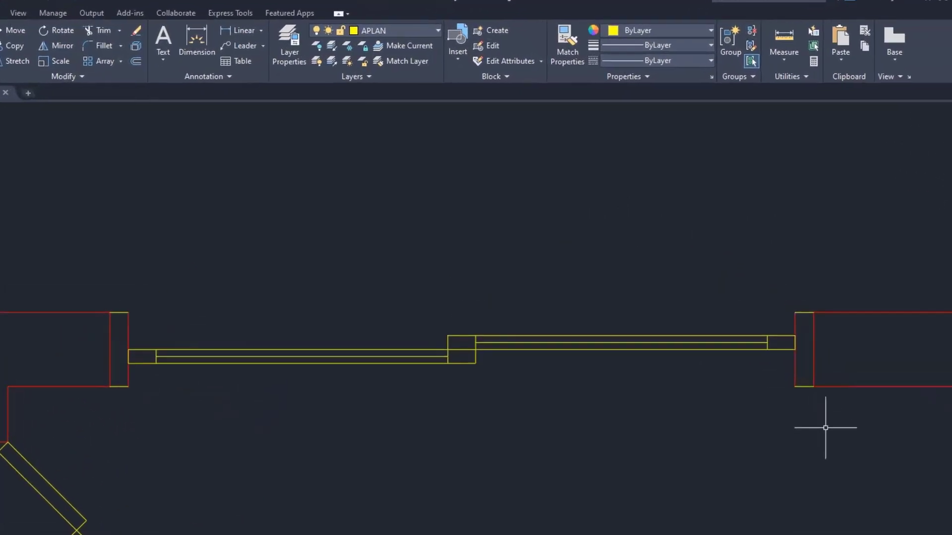
# - Match the properties of the right jamb's upper closing line onto the two red jamb side lines touching the sliding door
pyautogui.moveTo(816, 397)
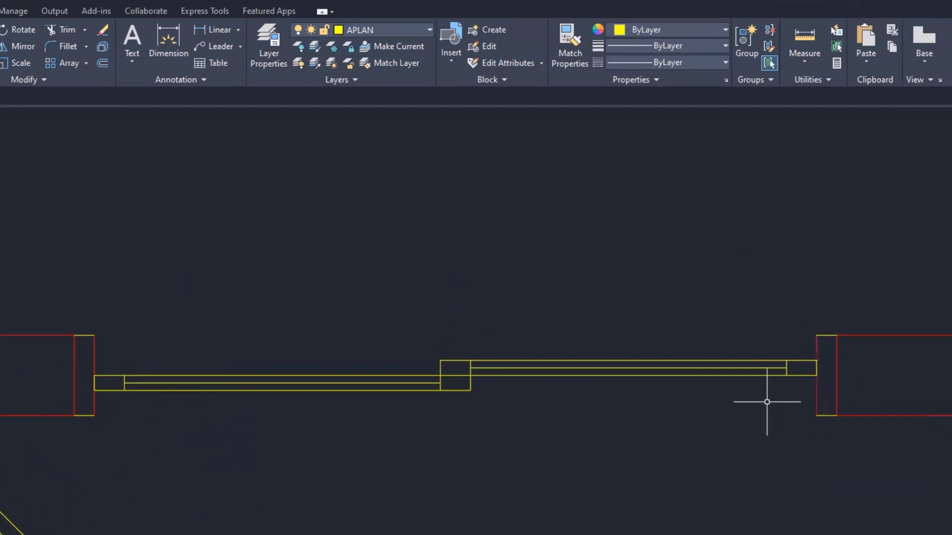
pyautogui.click(575, 53)
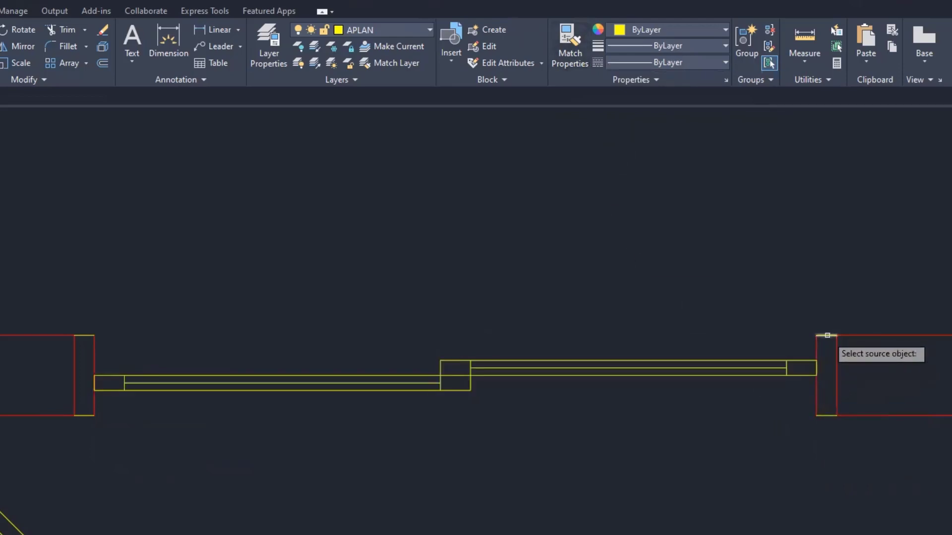
pyautogui.click(827, 336)
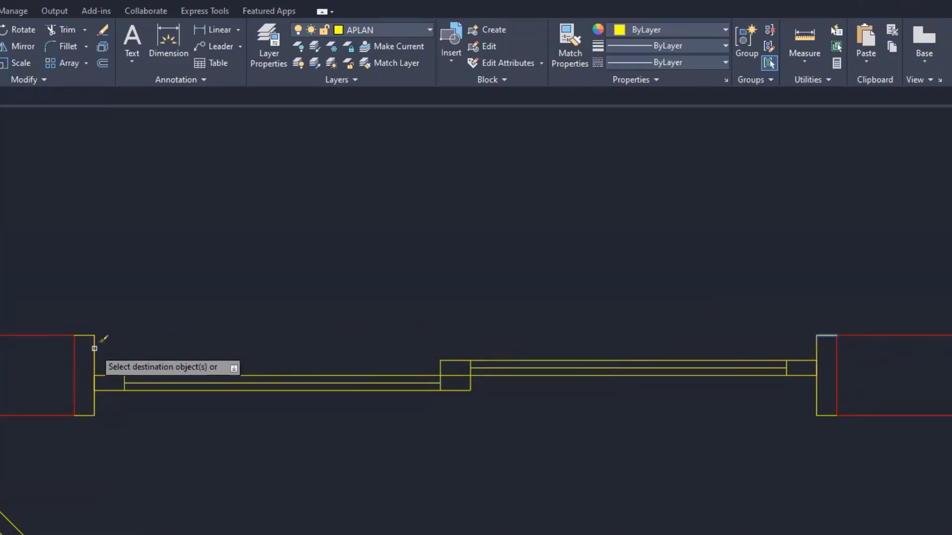
pyautogui.press('Escape')
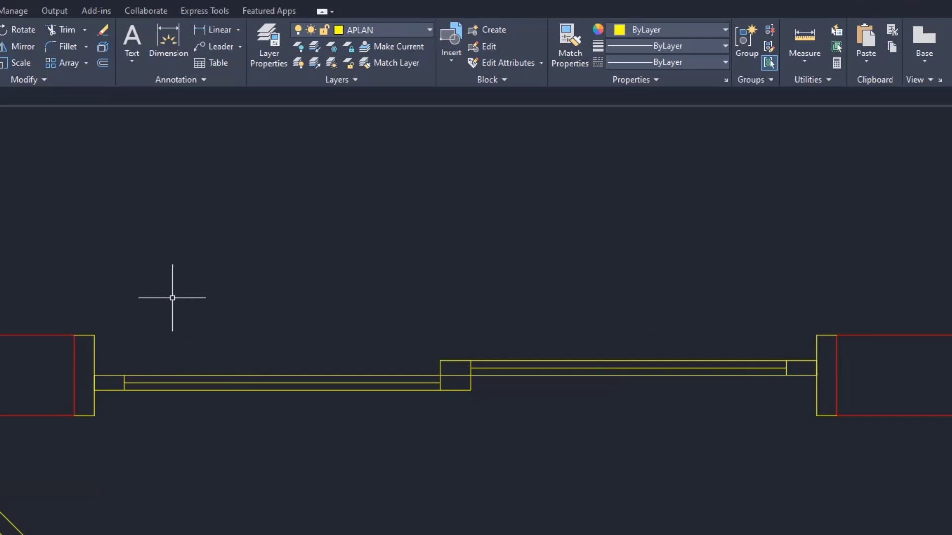
# - Join the upper closing lines of the left and right jambs into one line across the opening
pyautogui.write('j')
pyautogui.press('Return')
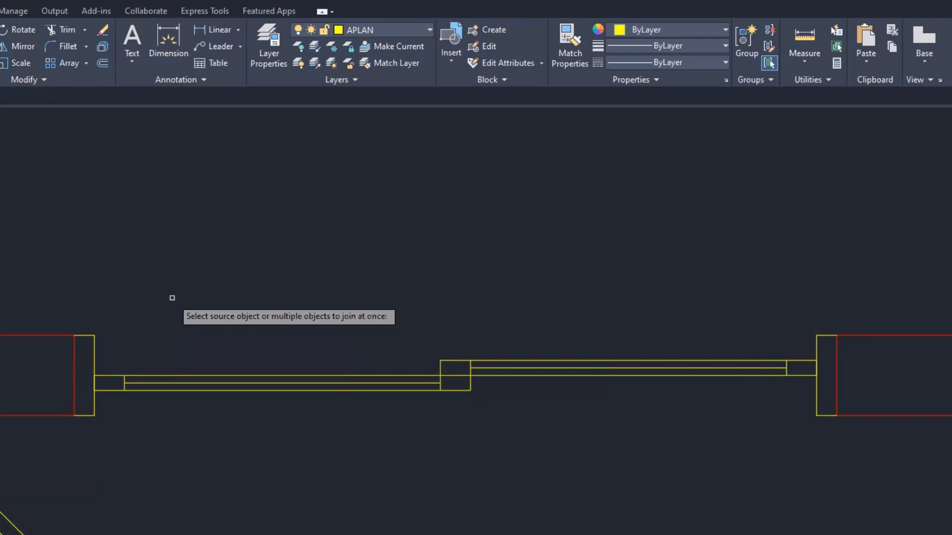
pyautogui.click(81, 336)
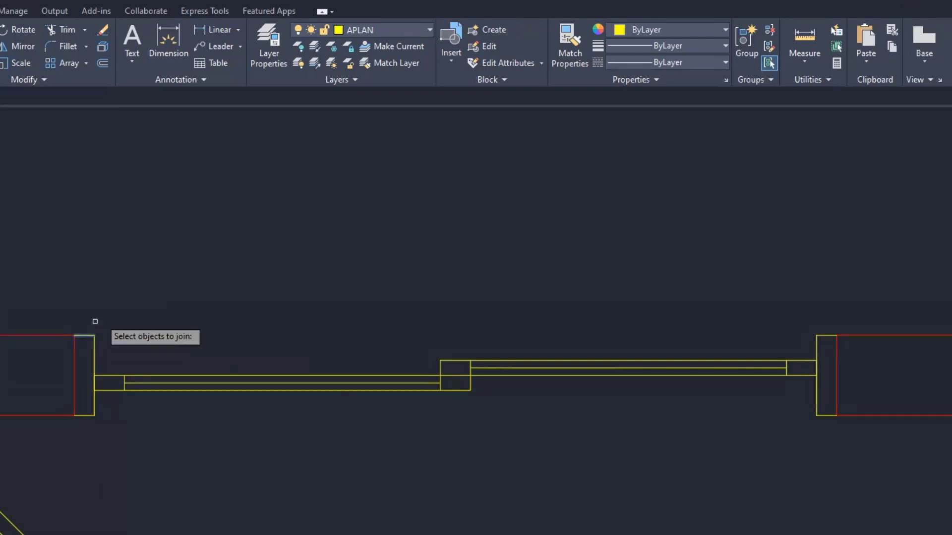
pyautogui.click(825, 337)
pyautogui.press('Return')
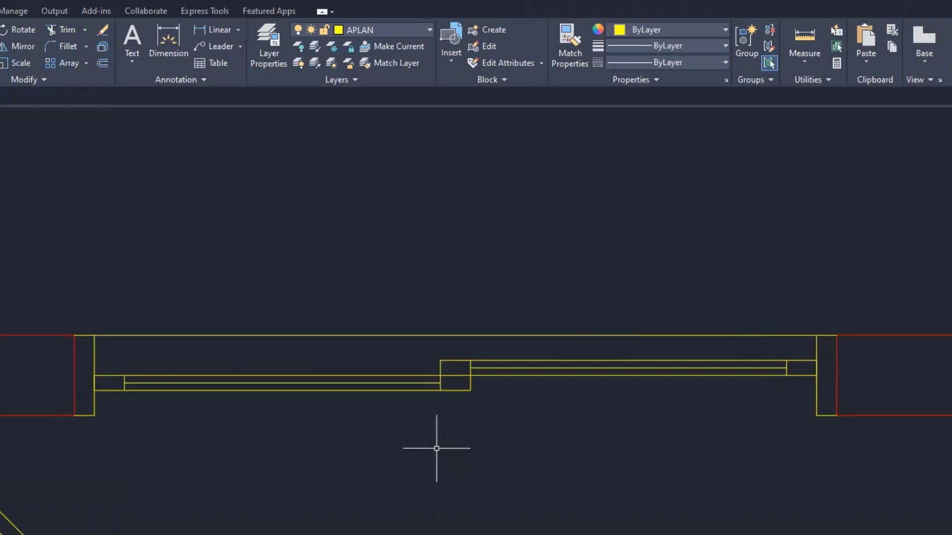
# - Join the lower closing lines of the left and right jambs into one line across the opening
pyautogui.press('Return')
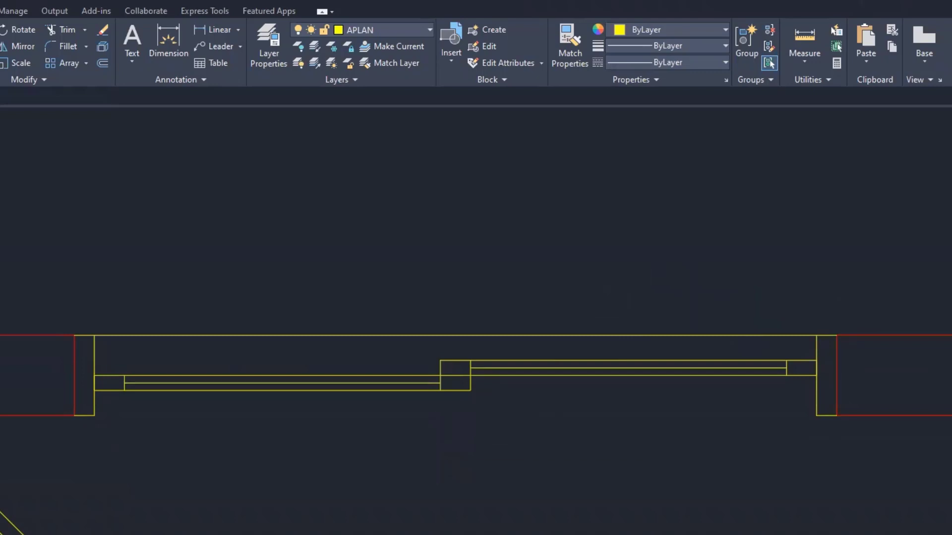
pyautogui.click(81, 416)
pyautogui.click(826, 415)
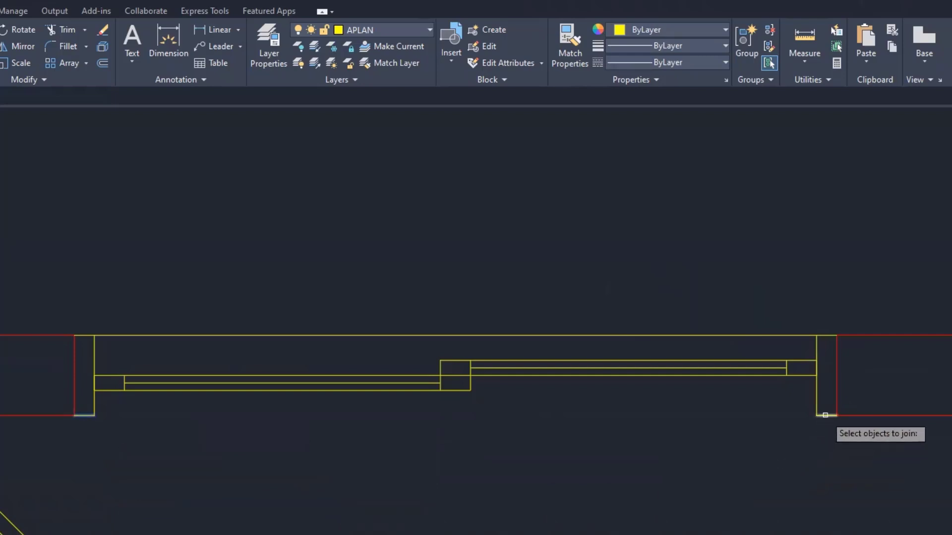
pyautogui.press('Return')
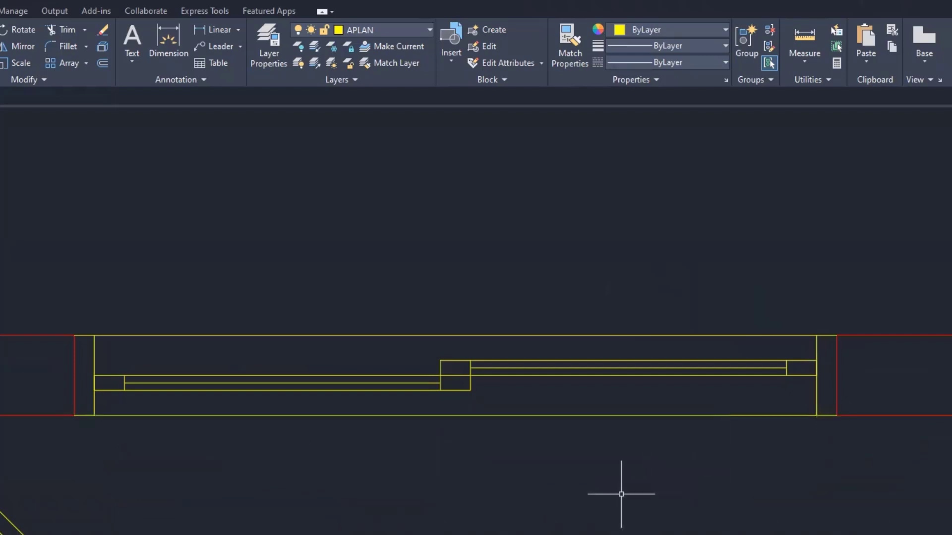
pyautogui.scroll(-6, 616, 494)
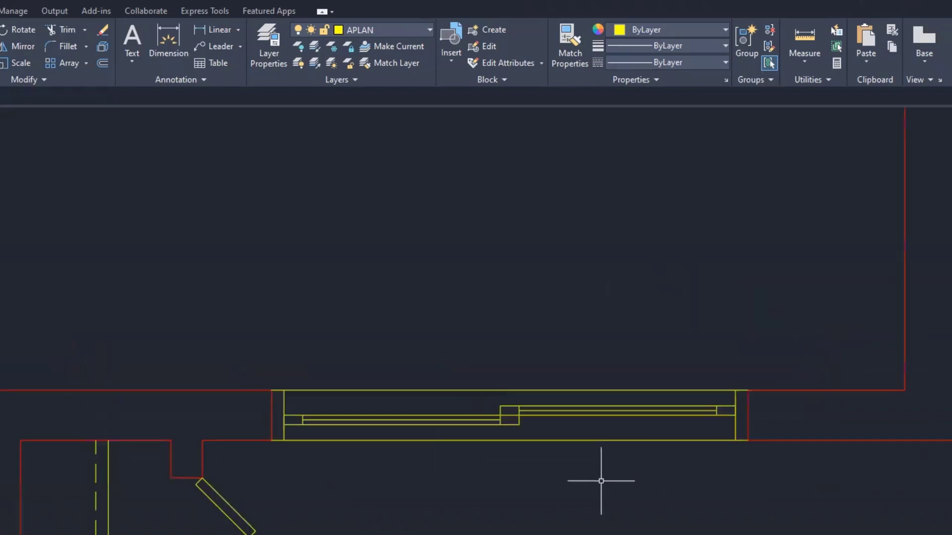
pyautogui.scroll(-5, 648, 355)
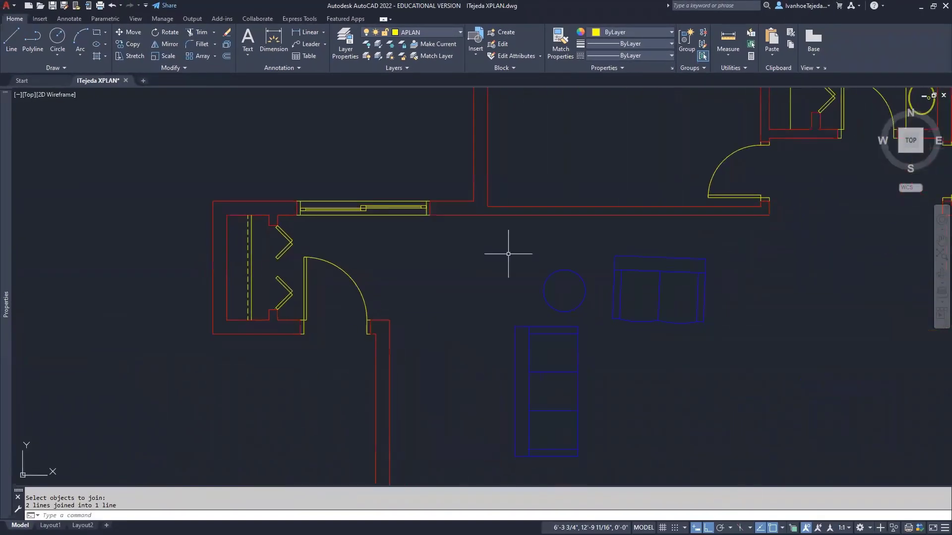
pyautogui.moveTo(604, 260); pyautogui.dragTo(546, 281, button='middle')
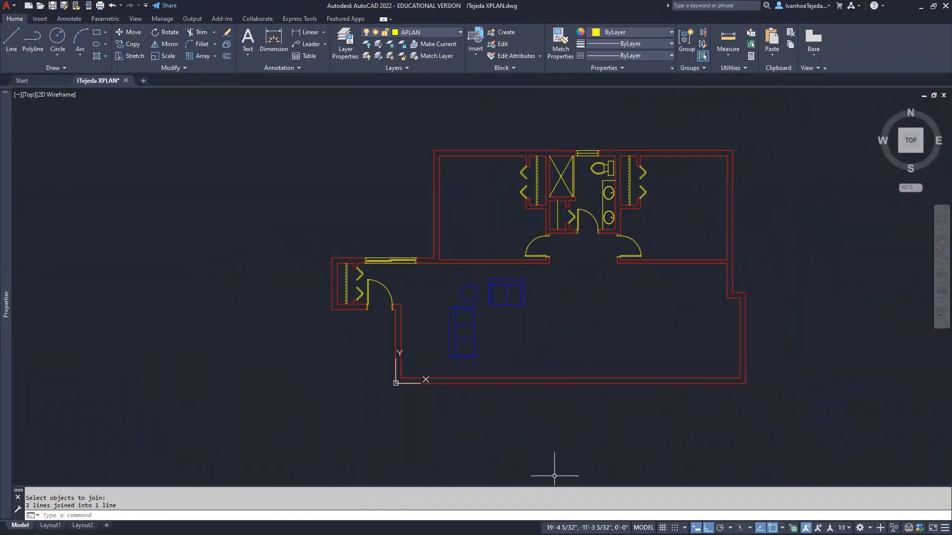